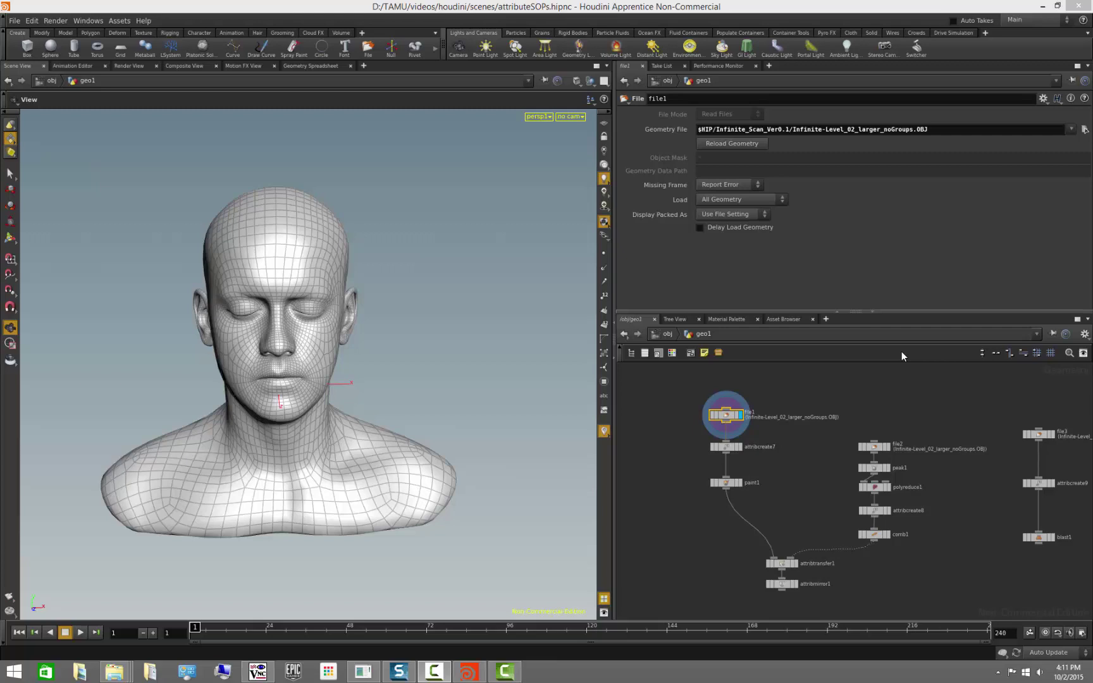
Move the attribmirror1 node farther below attribtransfer1 in the network.
{"action": "left_click", "coordinate": [807, 488]}
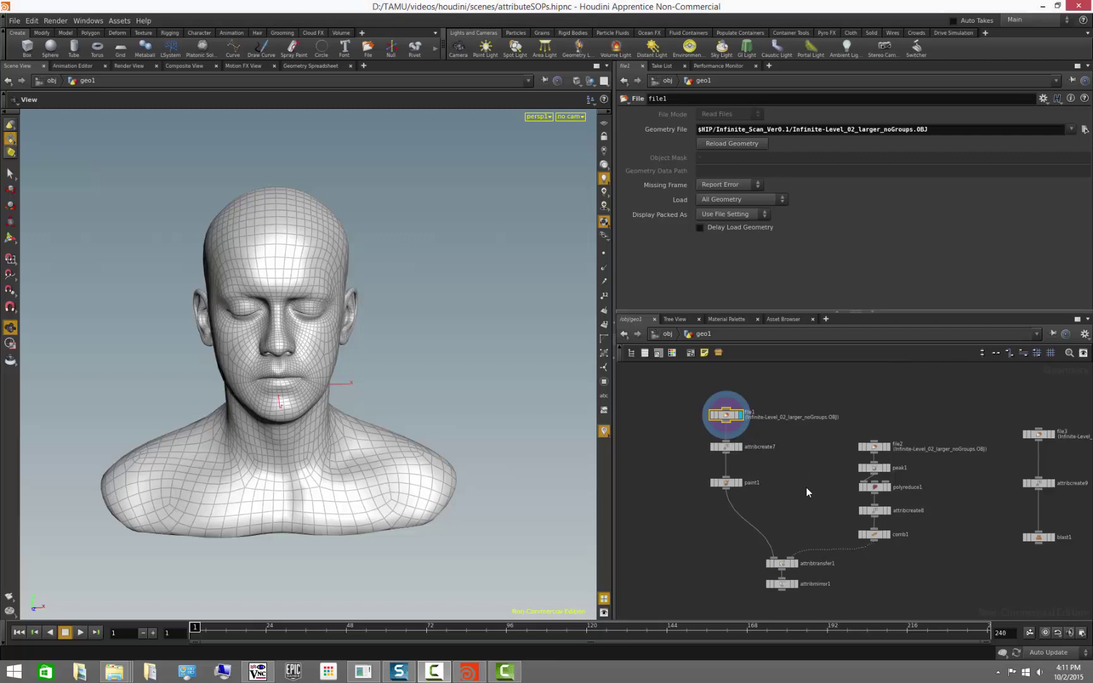
{"action": "middle_click_drag", "start_coordinate": [806, 488], "coordinate": [807, 449]}
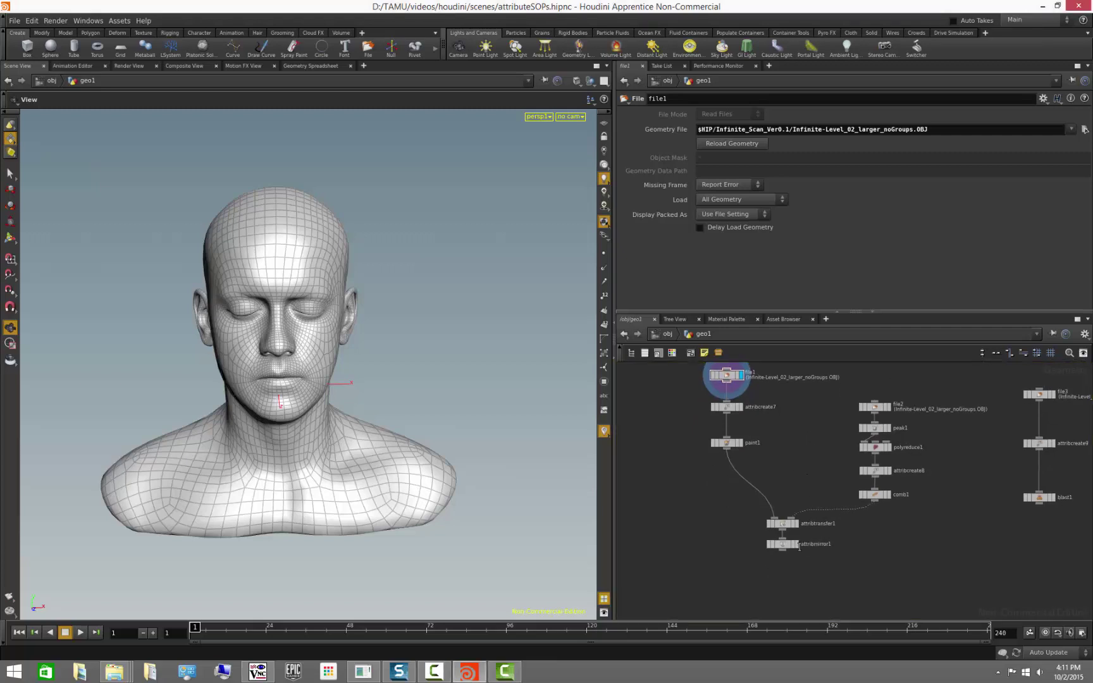
{"action": "left_click_drag", "start_coordinate": [785, 548], "coordinate": [786, 567]}
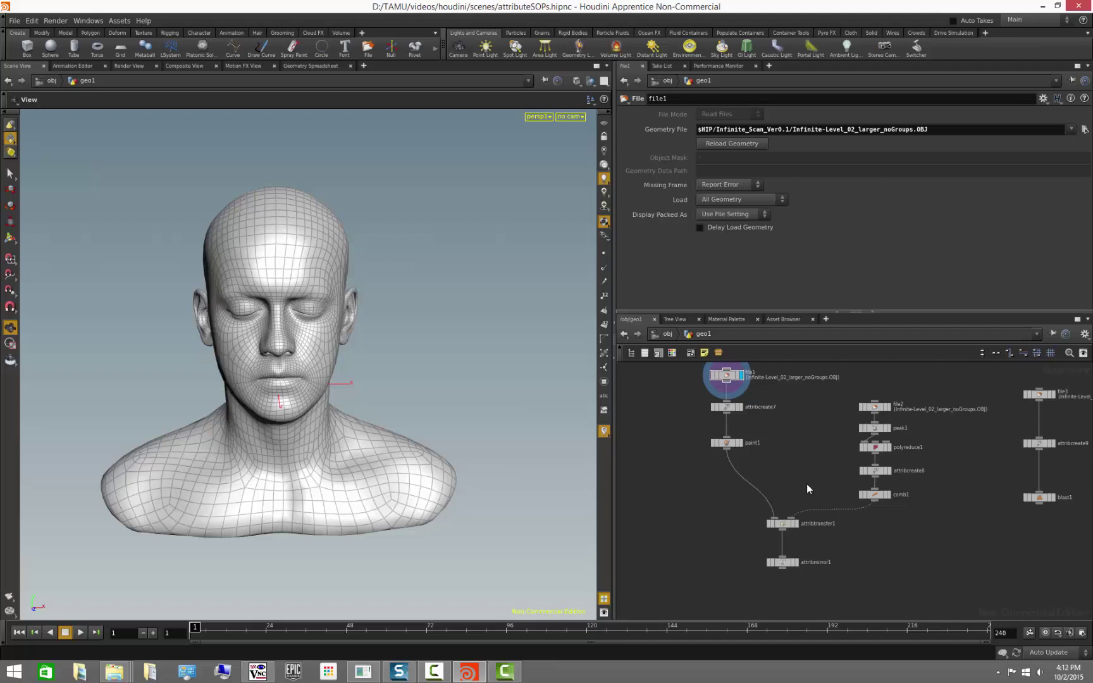
Display the attribcreate7 node's output and show its parameters.
{"action": "middle_click_drag", "start_coordinate": [764, 418], "coordinate": [798, 455]}
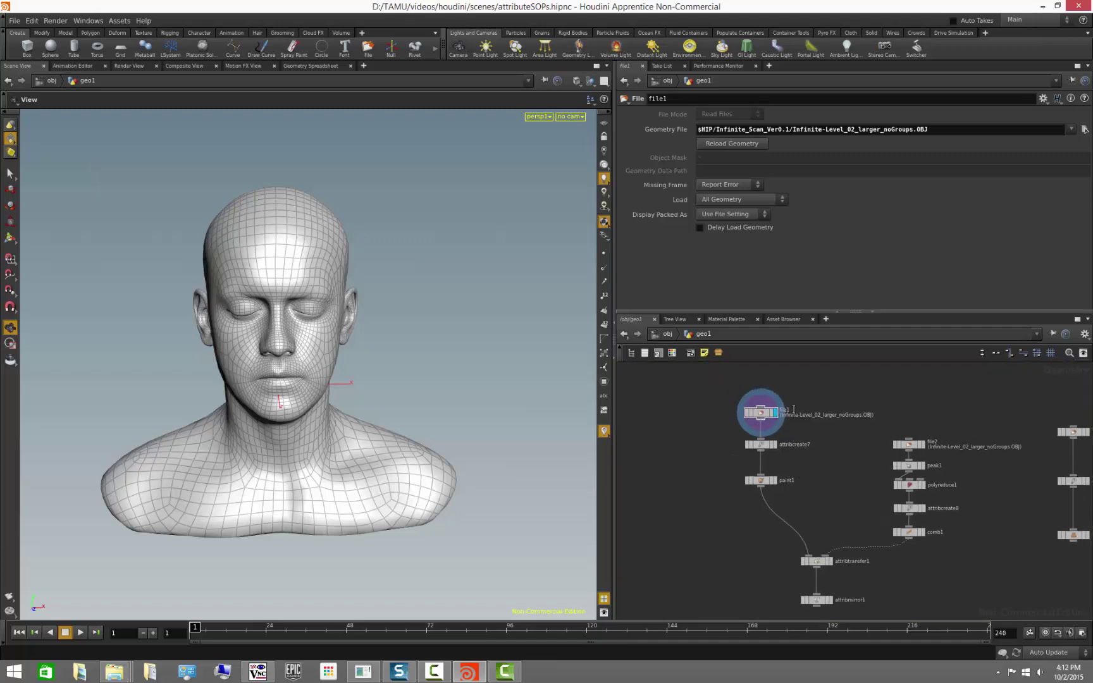
{"action": "scroll", "coordinate": [804, 462], "scroll_direction": "up", "scroll_amount": 2}
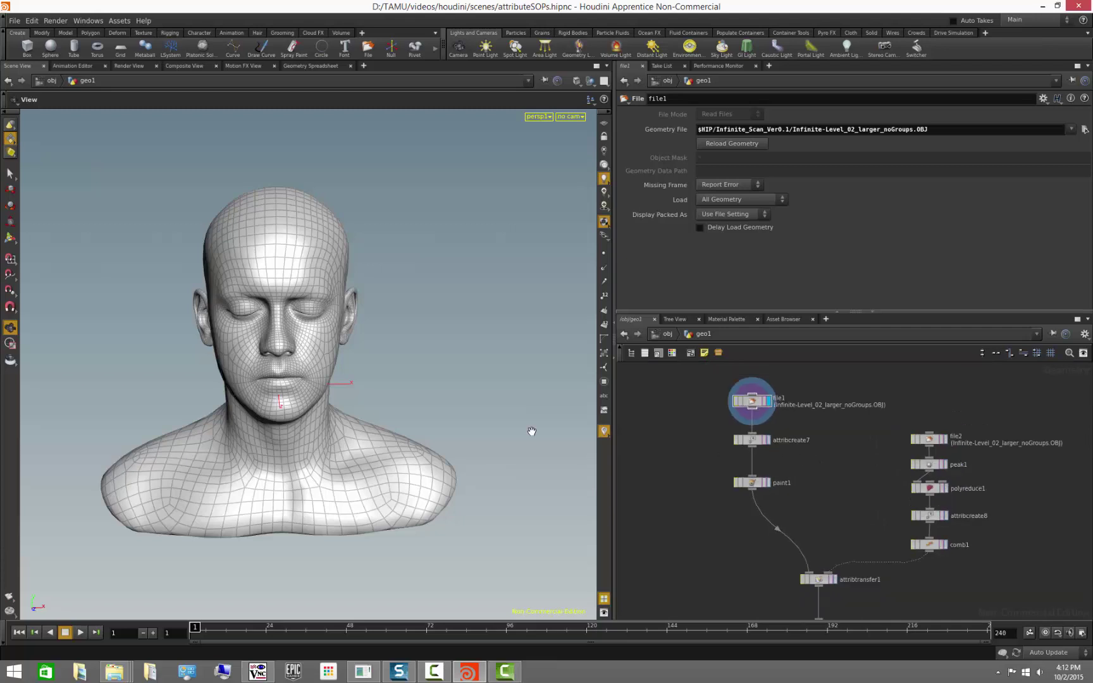
{"action": "mouse_move", "coordinate": [439, 398]}
{"action": "left_mouse_down"}
{"action": "mouse_move", "coordinate": [427, 402]}
{"action": "mouse_move", "coordinate": [458, 408]}
{"action": "left_mouse_up"}
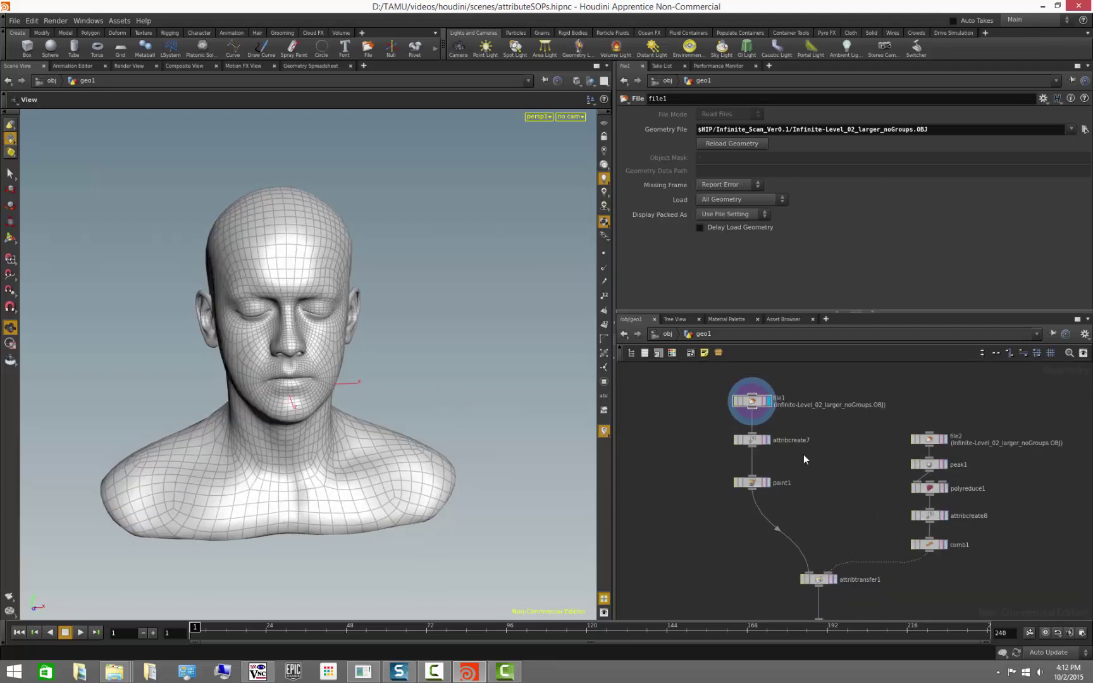
{"action": "left_click", "coordinate": [771, 439]}
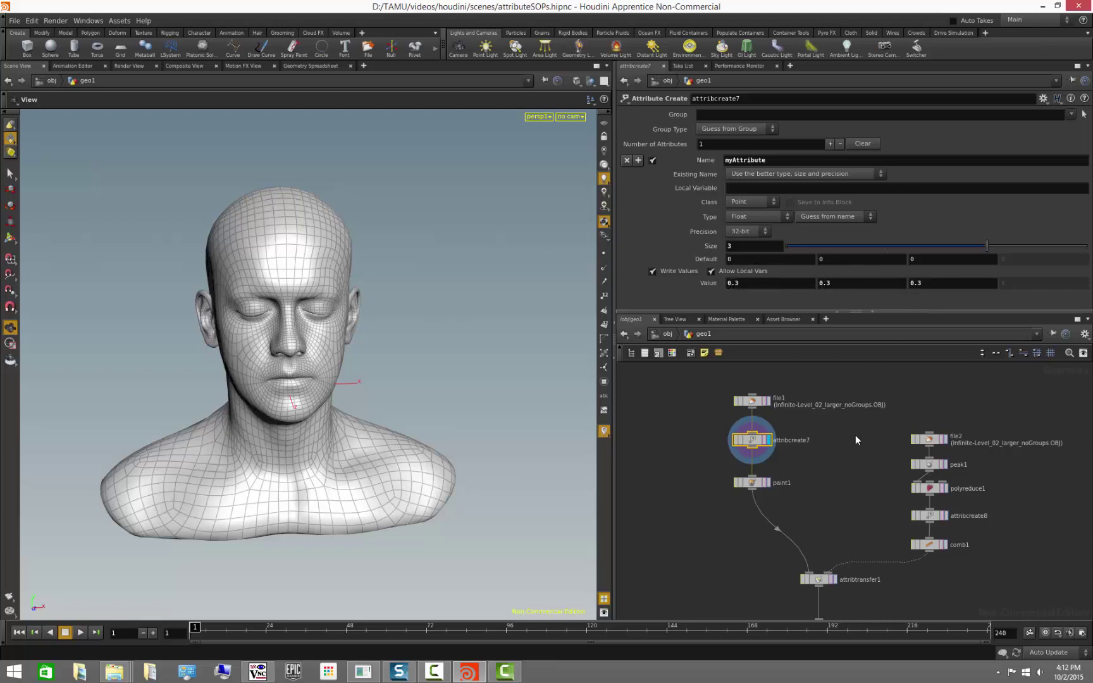
{"action": "left_click", "coordinate": [845, 460]}
Examine the per-point myAttribute values of attribcreate7 in its geometry spreadsheet, then close the spreadsheet.
{"action": "middle_click", "coordinate": [755, 443]}
{"action": "right_click", "coordinate": [755, 449]}
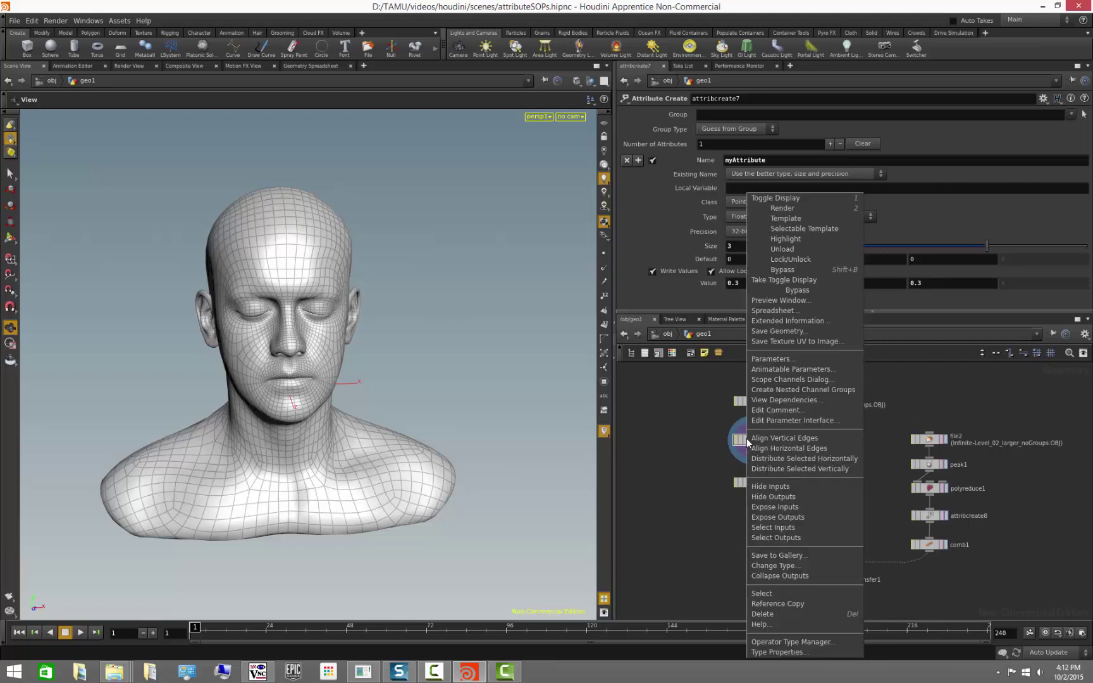
{"action": "left_click", "coordinate": [784, 310]}
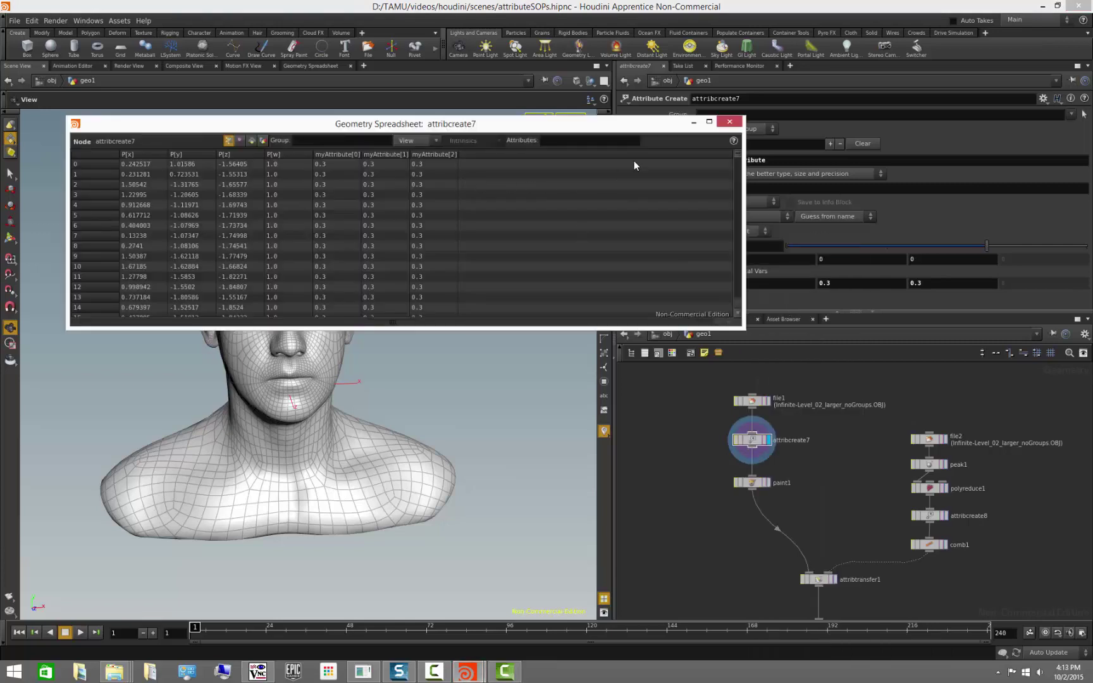
{"action": "left_click_drag", "start_coordinate": [738, 157], "coordinate": [732, 222]}
{"action": "left_click_drag", "start_coordinate": [666, 125], "coordinate": [552, 109]}
{"action": "mouse_move", "coordinate": [703, 283]}
{"action": "middle_mouse_down"}
{"action": "mouse_move", "coordinate": [744, 284]}
{"action": "mouse_move", "coordinate": [699, 286]}
{"action": "middle_mouse_up"}
{"action": "left_click_drag", "start_coordinate": [525, 108], "coordinate": [573, 97]}
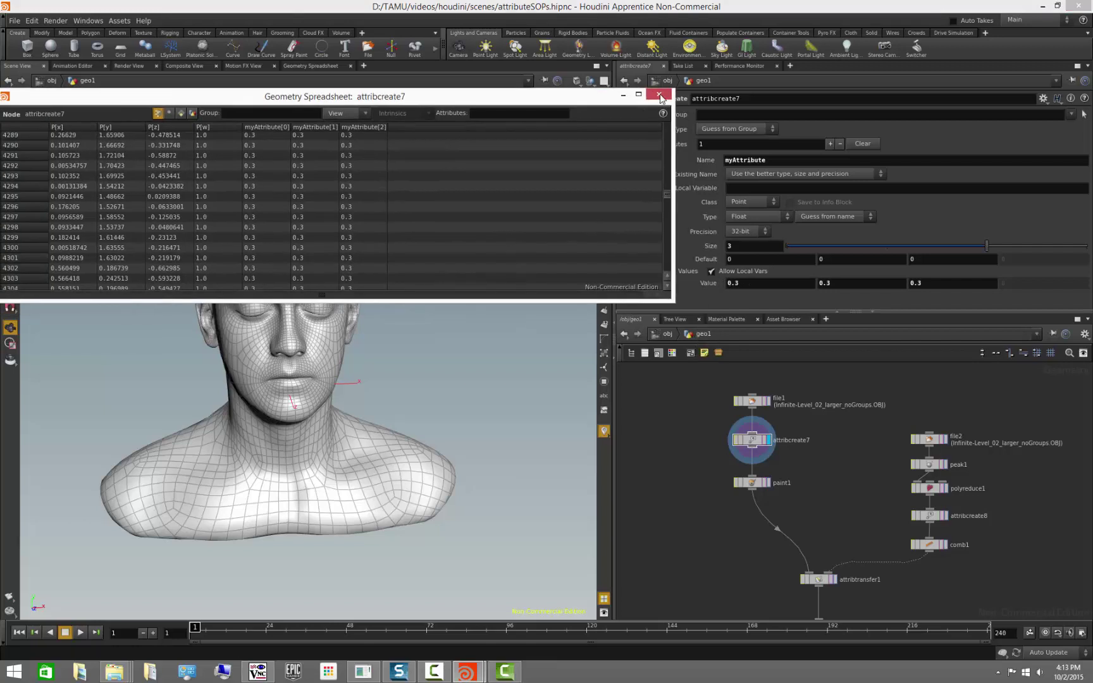
{"action": "left_click", "coordinate": [661, 95]}
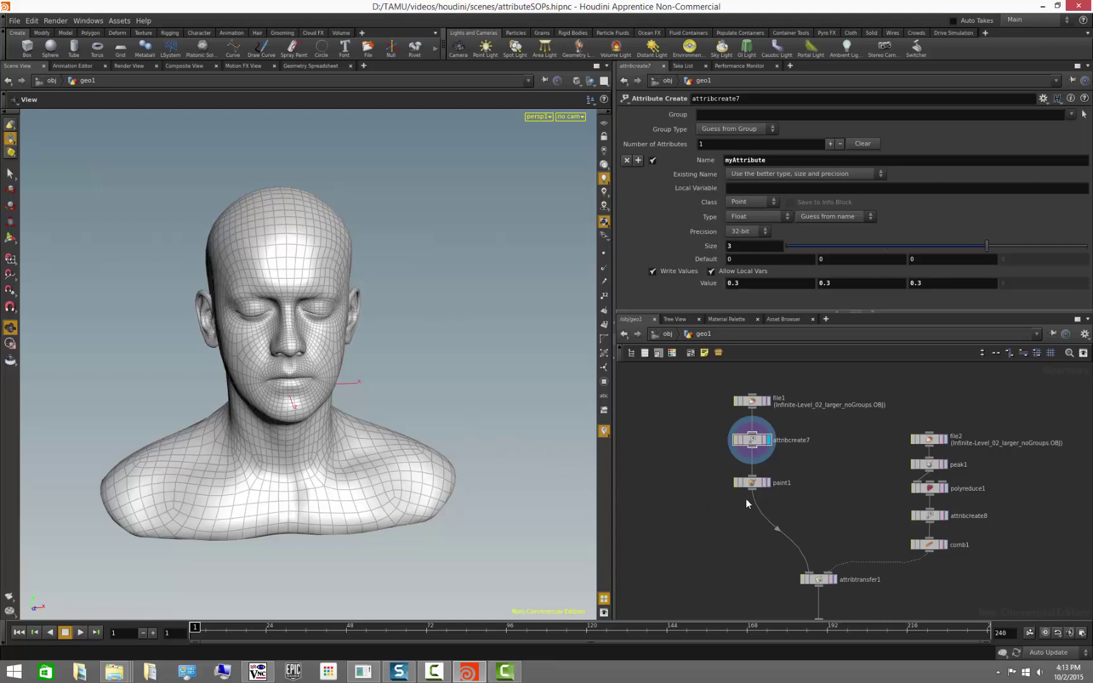
Enable Override Color Attribute in the viewport's geometry display options and set it to myAttribute.
{"action": "mouse_move", "coordinate": [474, 410]}
{"action": "left_mouse_down"}
{"action": "mouse_move", "coordinate": [374, 404]}
{"action": "mouse_move", "coordinate": [490, 407]}
{"action": "left_mouse_up"}
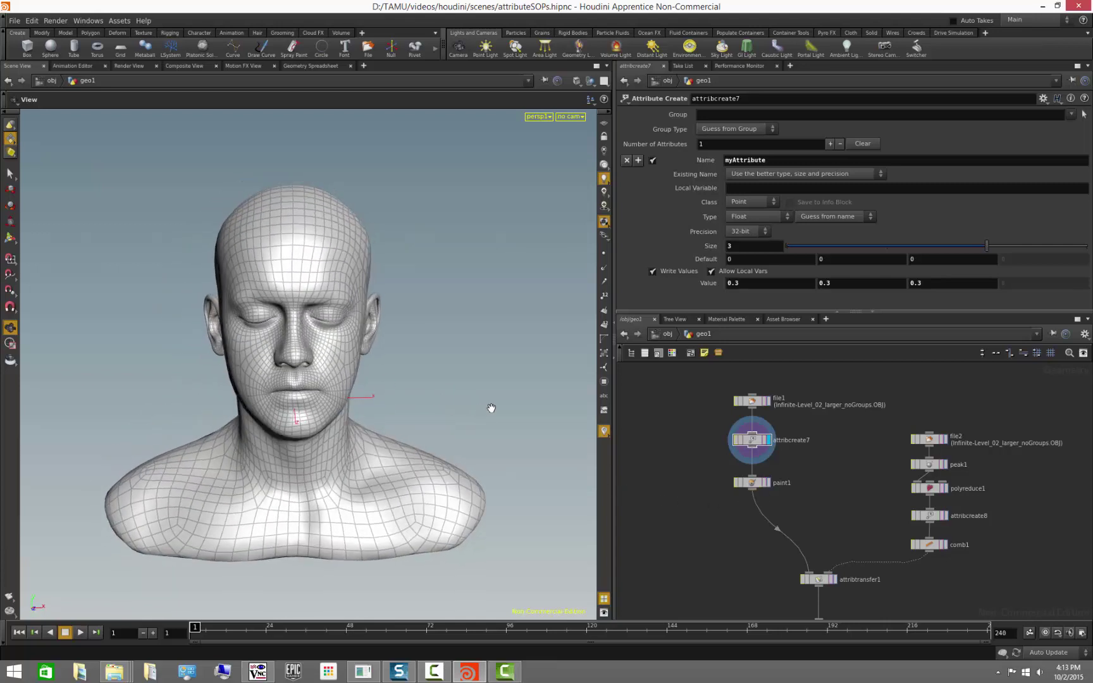
{"action": "left_click_drag", "start_coordinate": [366, 391], "coordinate": [431, 369]}
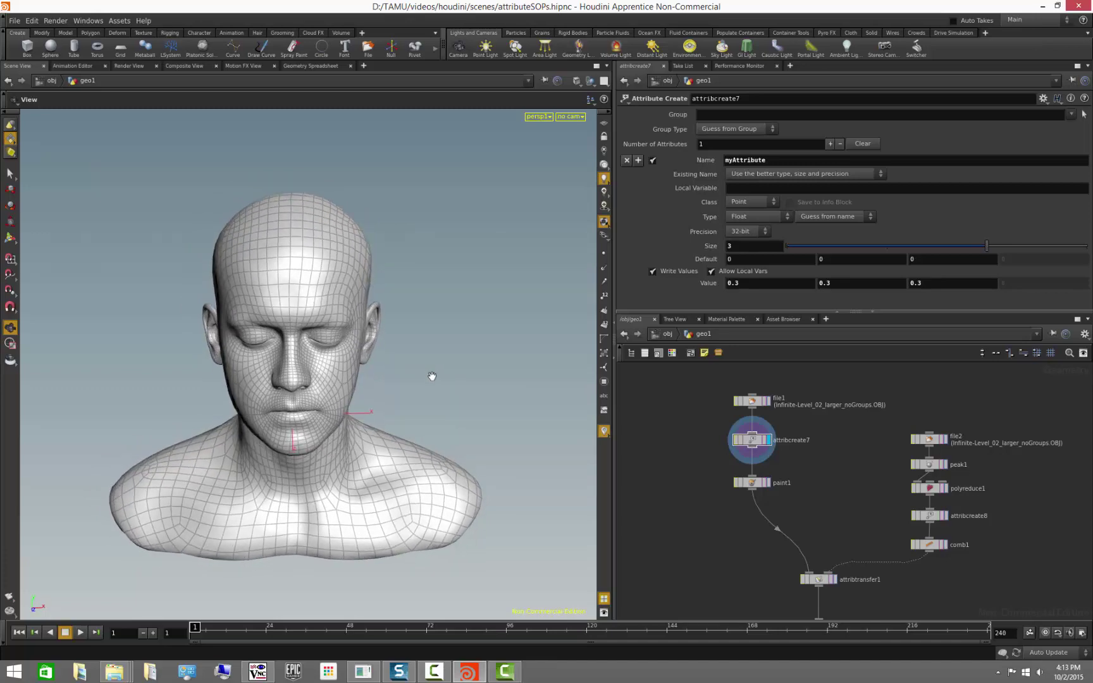
{"action": "left_click", "coordinate": [604, 613]}
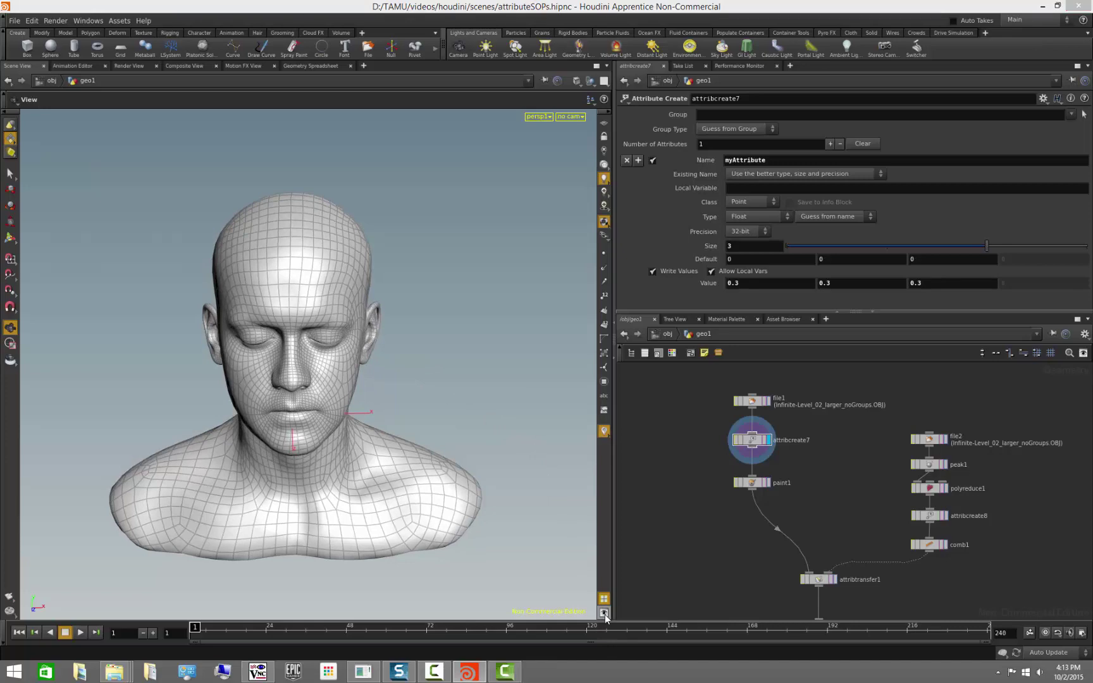
{"action": "left_click", "coordinate": [462, 80]}
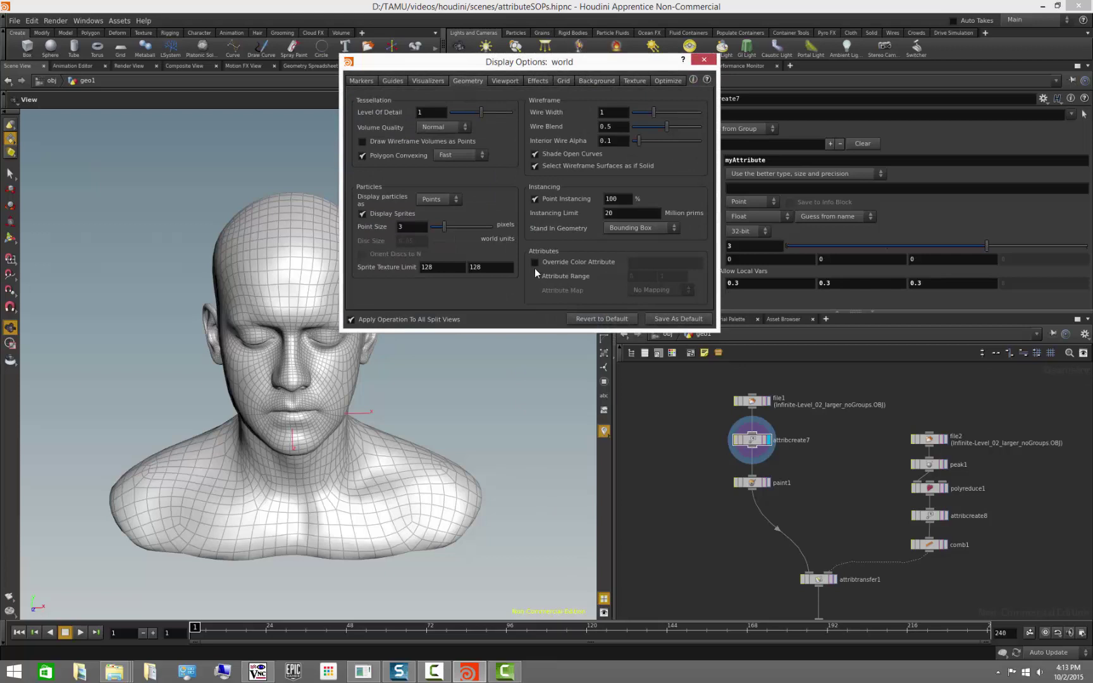
{"action": "left_click", "coordinate": [535, 262]}
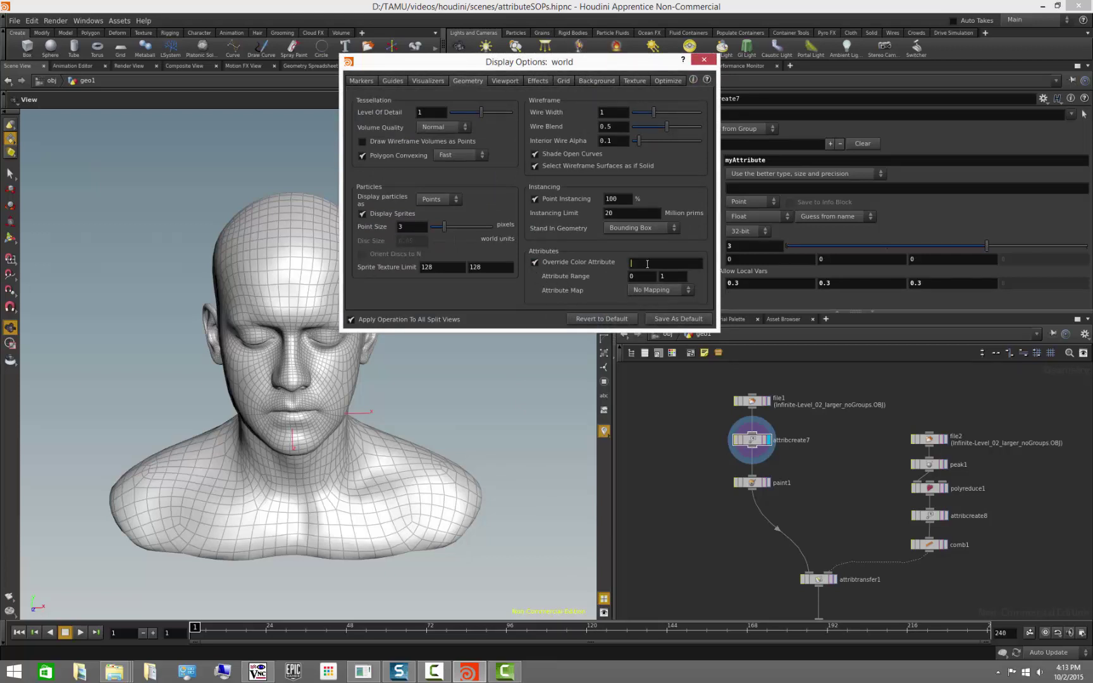
{"action": "left_click_drag", "start_coordinate": [623, 63], "coordinate": [528, 48]}
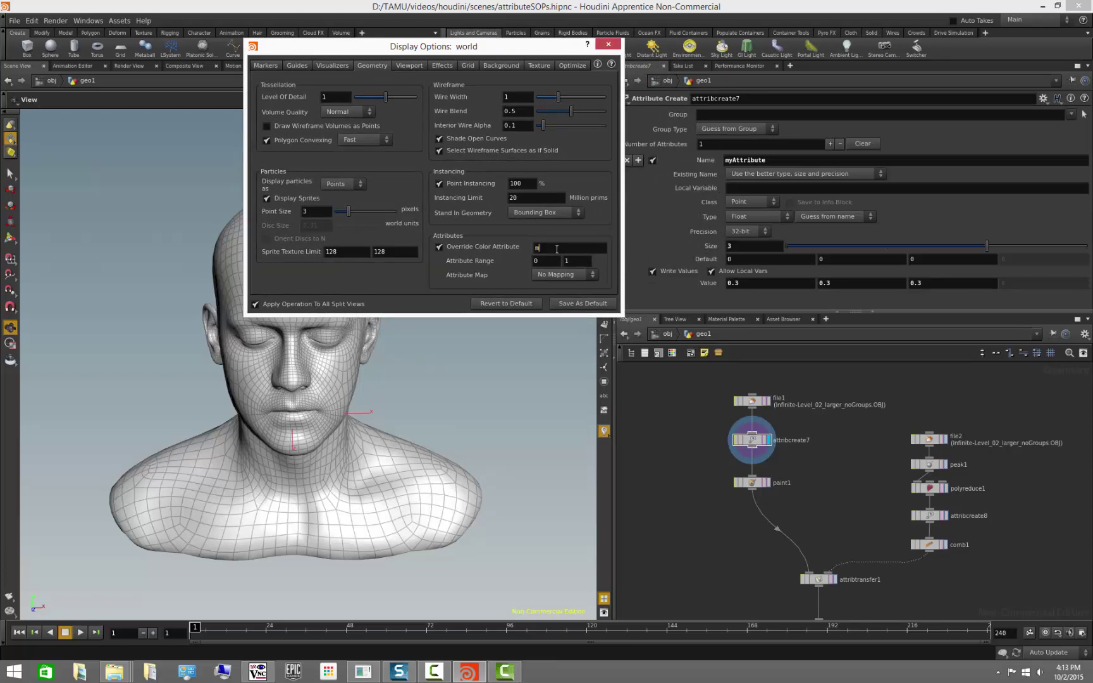
{"action": "type", "text": "yAttribute"}
{"action": "key", "text": "Return"}
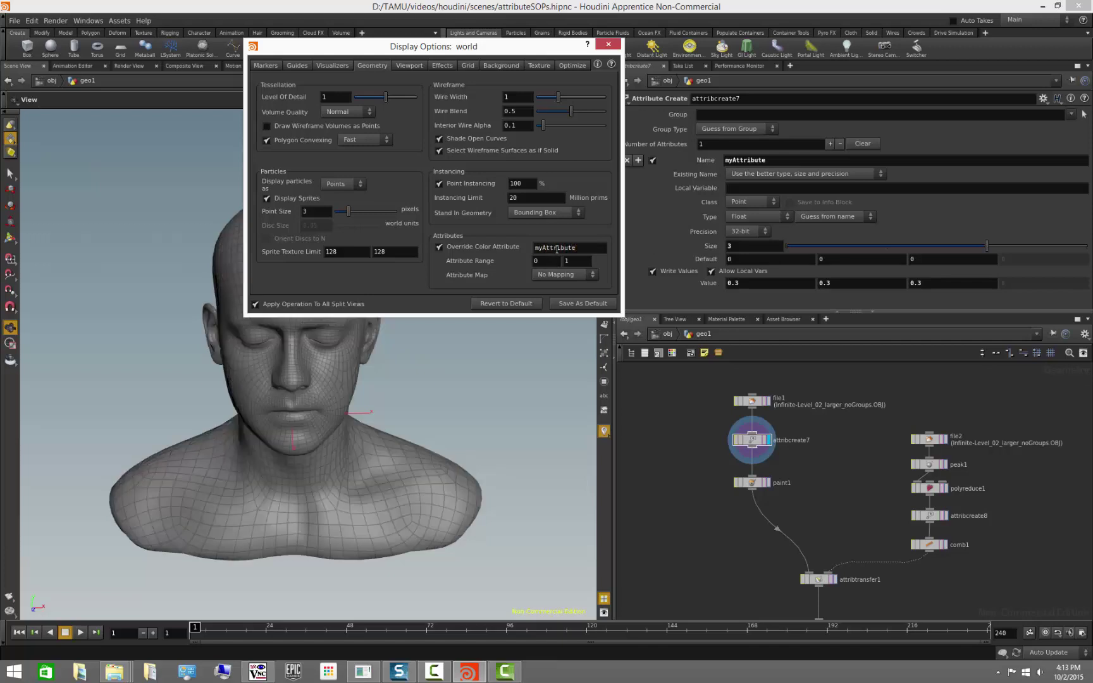
Raise the first component of myAttribute's value to 1.1 and replace it with the expression rand($TY).
{"action": "left_click_drag", "start_coordinate": [518, 51], "coordinate": [306, 31]}
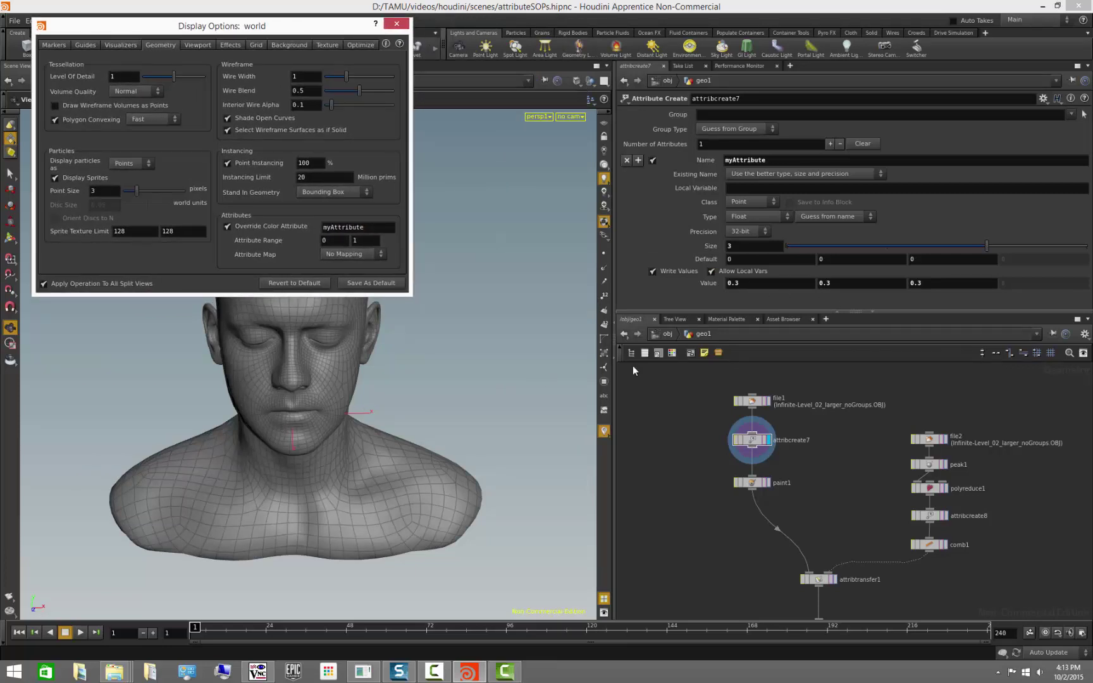
{"action": "mouse_move", "coordinate": [744, 285]}
{"action": "middle_mouse_down"}
{"action": "mouse_move", "coordinate": [851, 285]}
{"action": "mouse_move", "coordinate": [780, 296]}
{"action": "middle_mouse_up"}
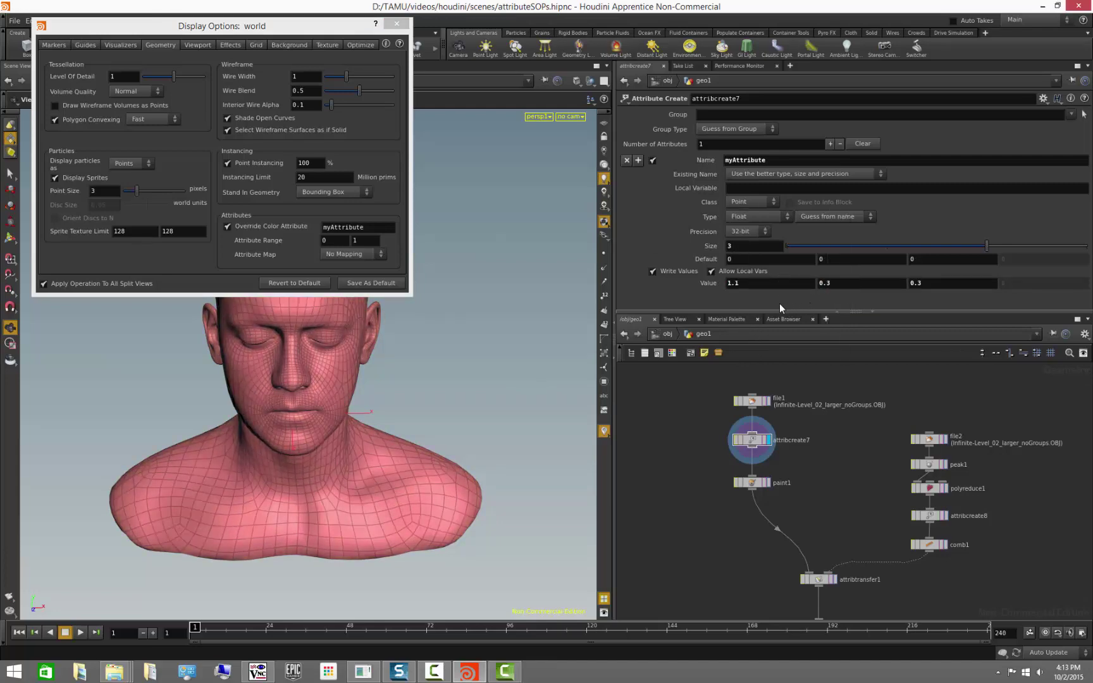
{"action": "left_click", "coordinate": [767, 284]}
{"action": "type", "text": "rand("}
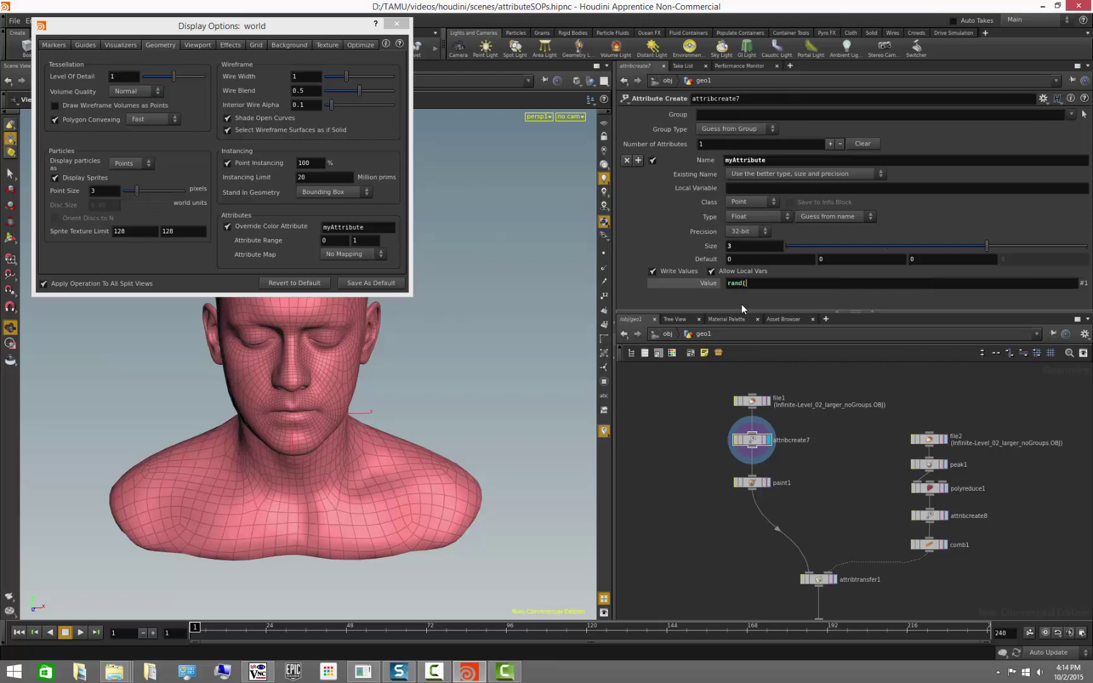
{"action": "type", "text": "$TY)"}
{"action": "key", "text": "Return"}
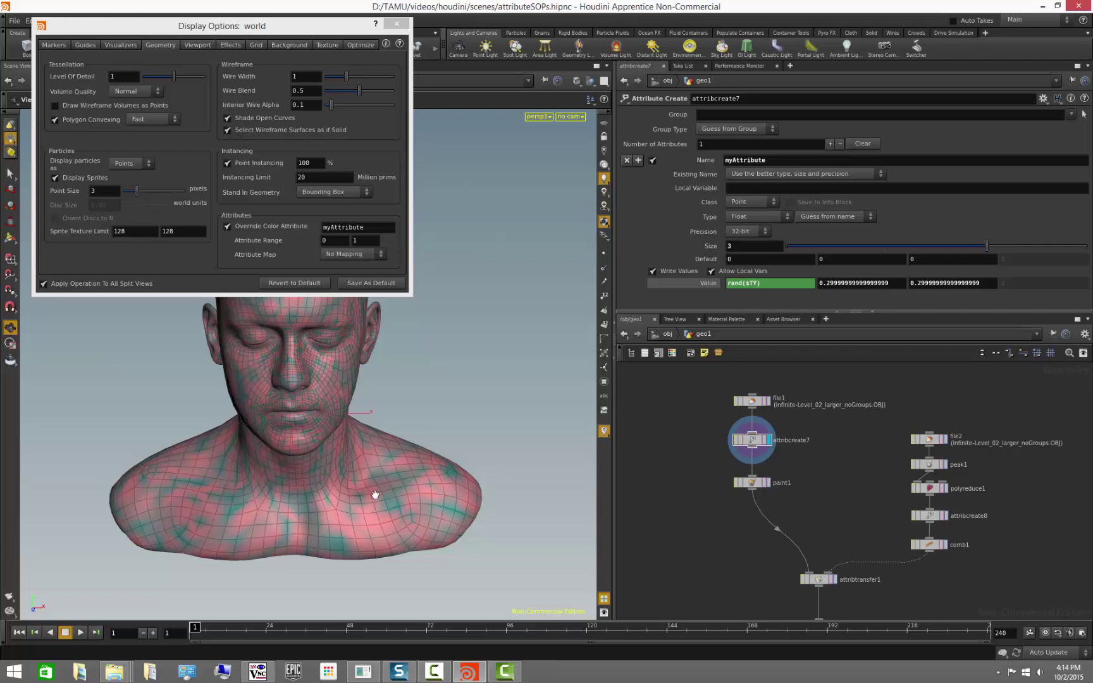
Compare the bust's shading with the color attribute override turned off and on again.
{"action": "left_click_drag", "start_coordinate": [462, 418], "coordinate": [423, 414]}
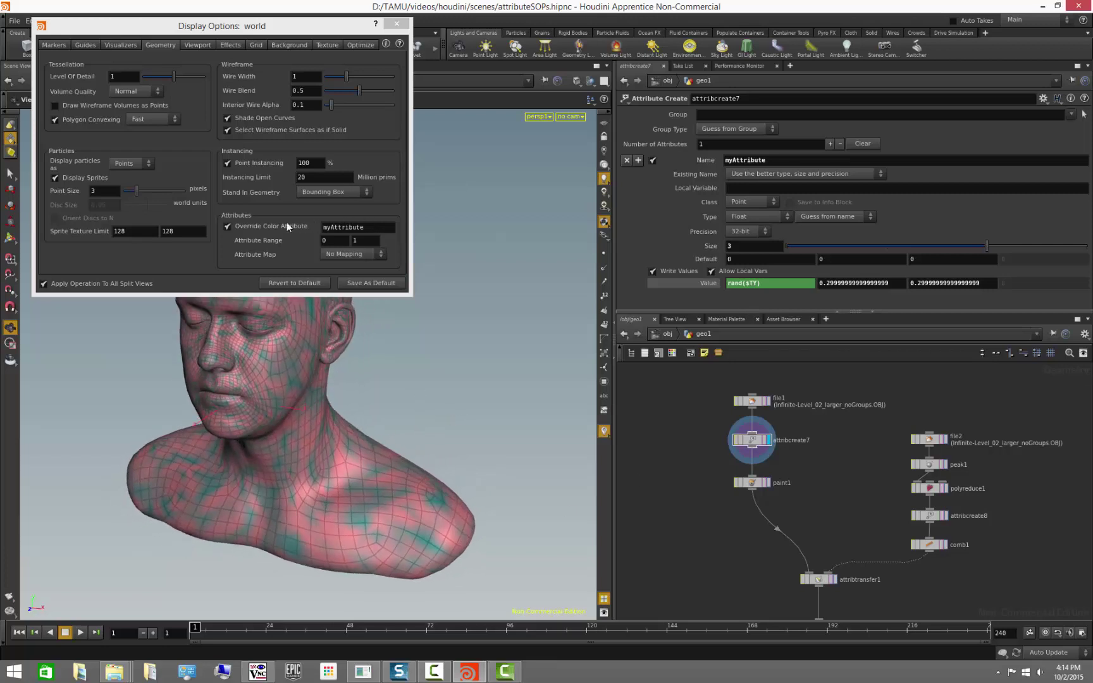
{"action": "left_click", "coordinate": [229, 226]}
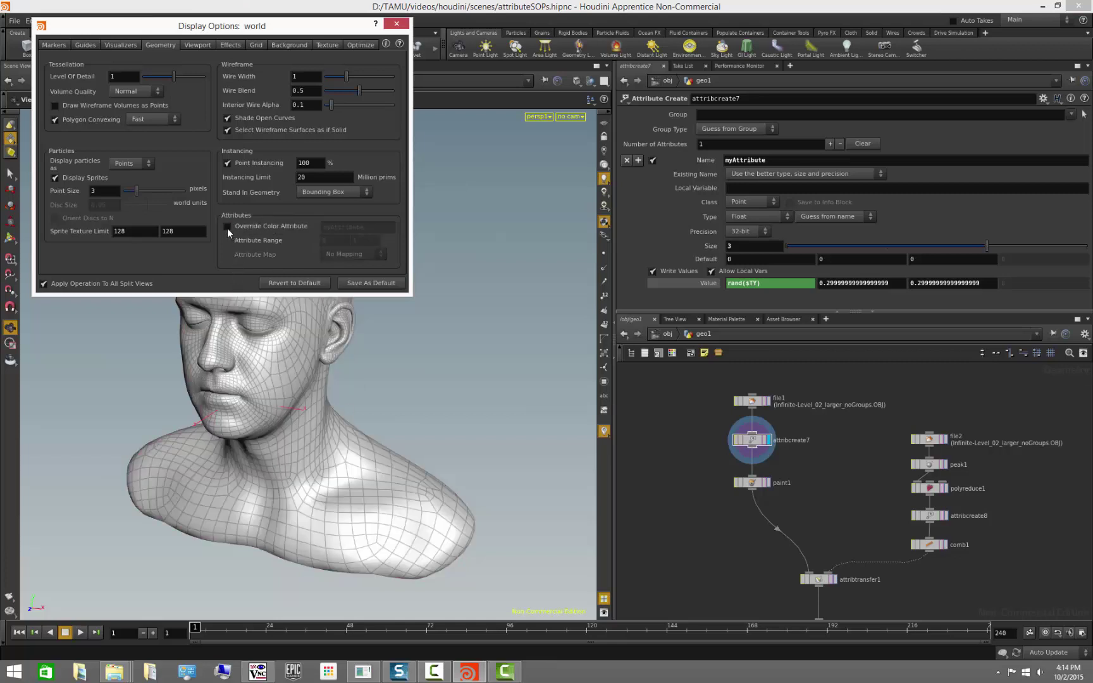
{"action": "left_click", "coordinate": [227, 226]}
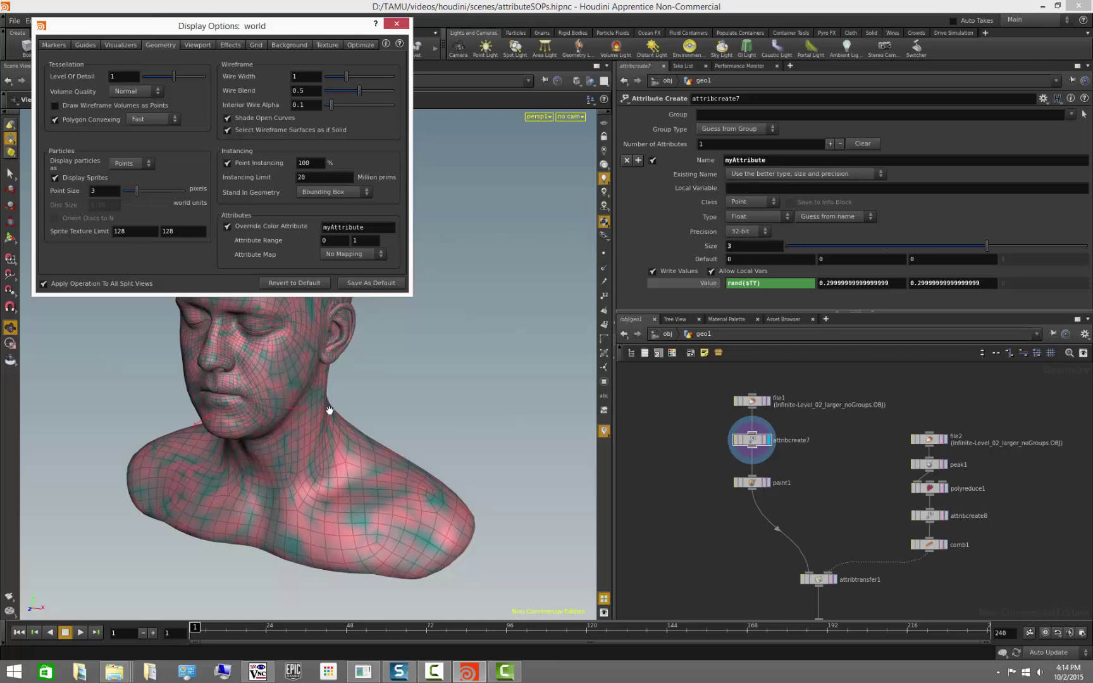
Remove the expression from the first component of myAttribute's value and set that component to 0.3.
{"action": "right_click", "coordinate": [704, 282]}
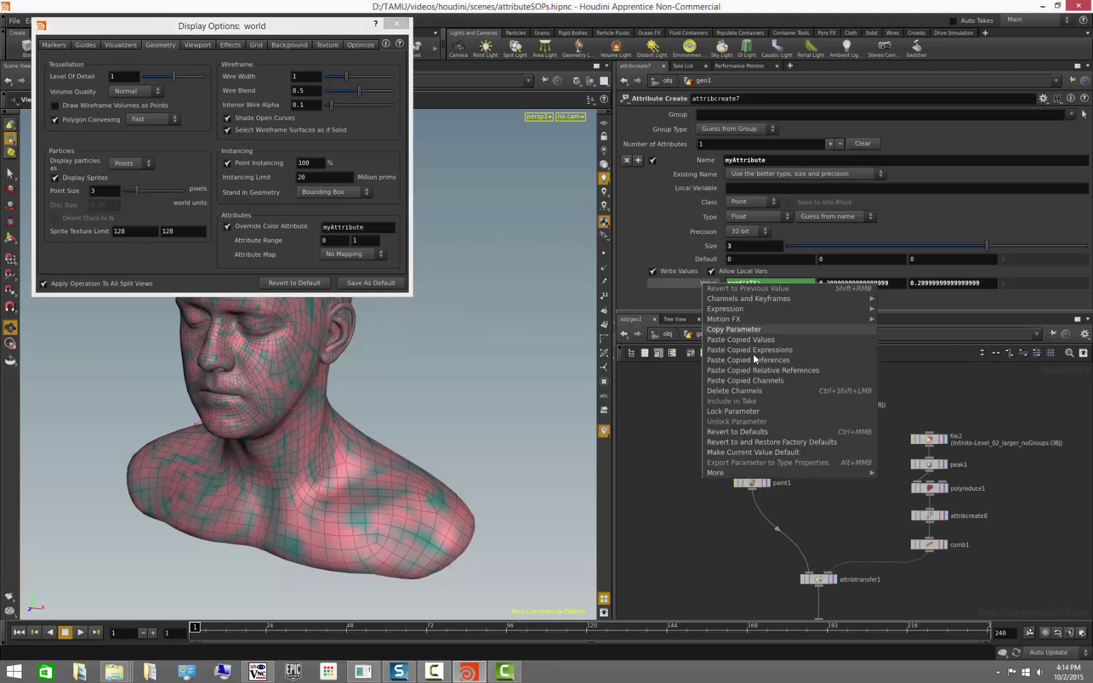
{"action": "left_click", "coordinate": [760, 386]}
{"action": "left_click", "coordinate": [730, 283]}
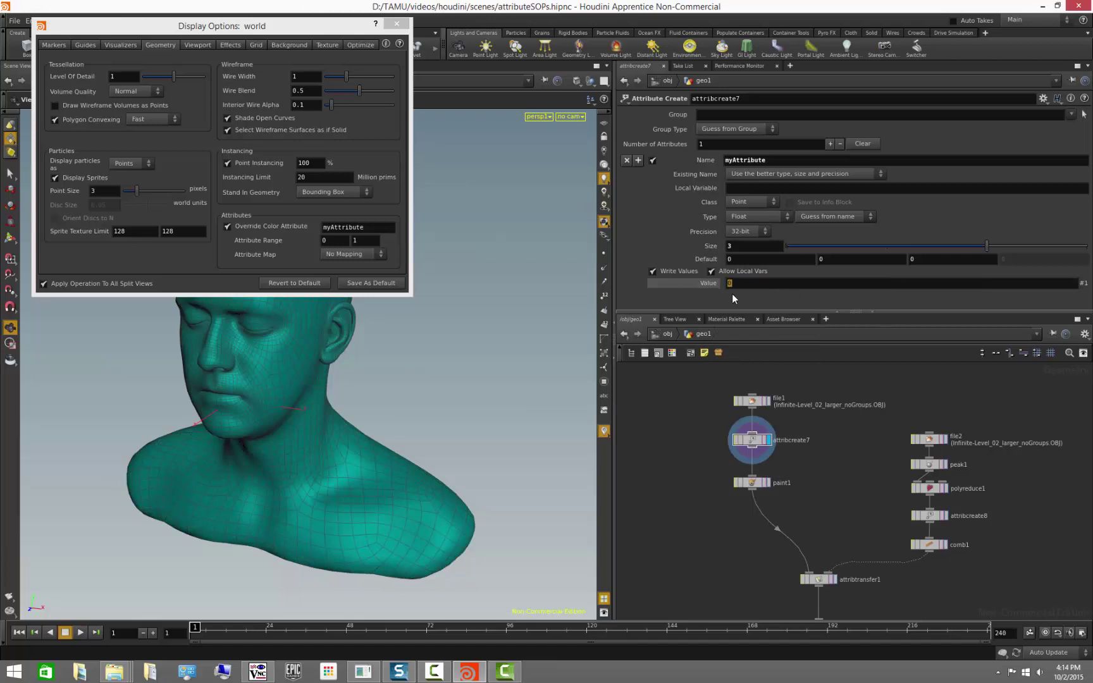
{"action": "type", "text": "0.3"}
{"action": "key", "text": "Return"}
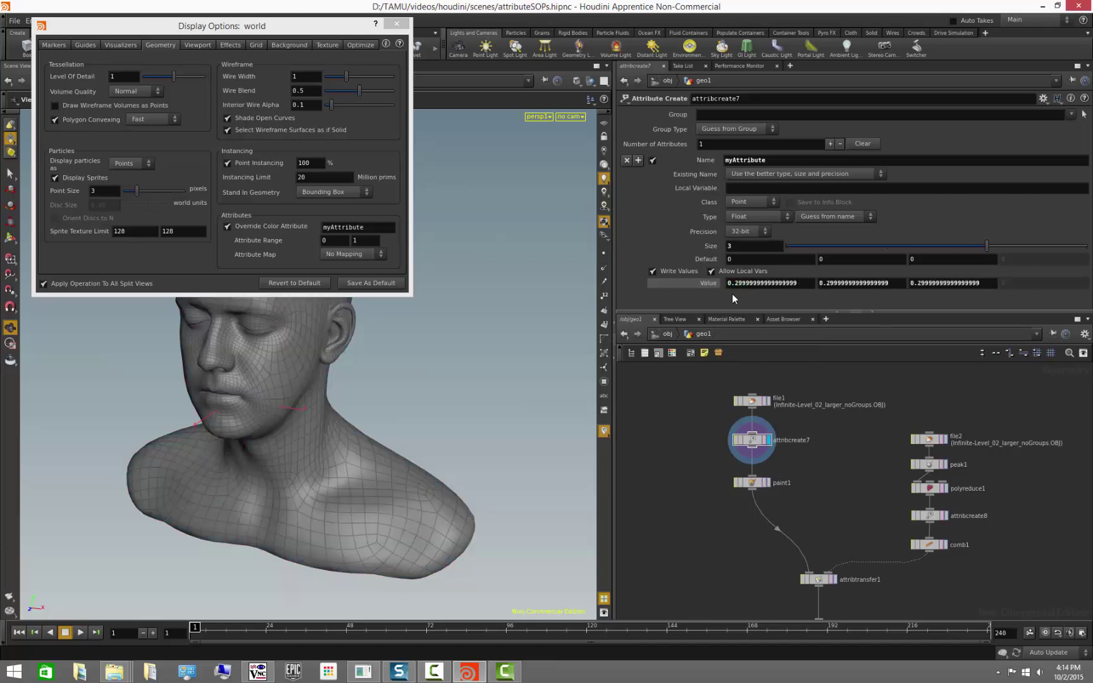
{"action": "left_click_drag", "start_coordinate": [372, 379], "coordinate": [396, 371]}
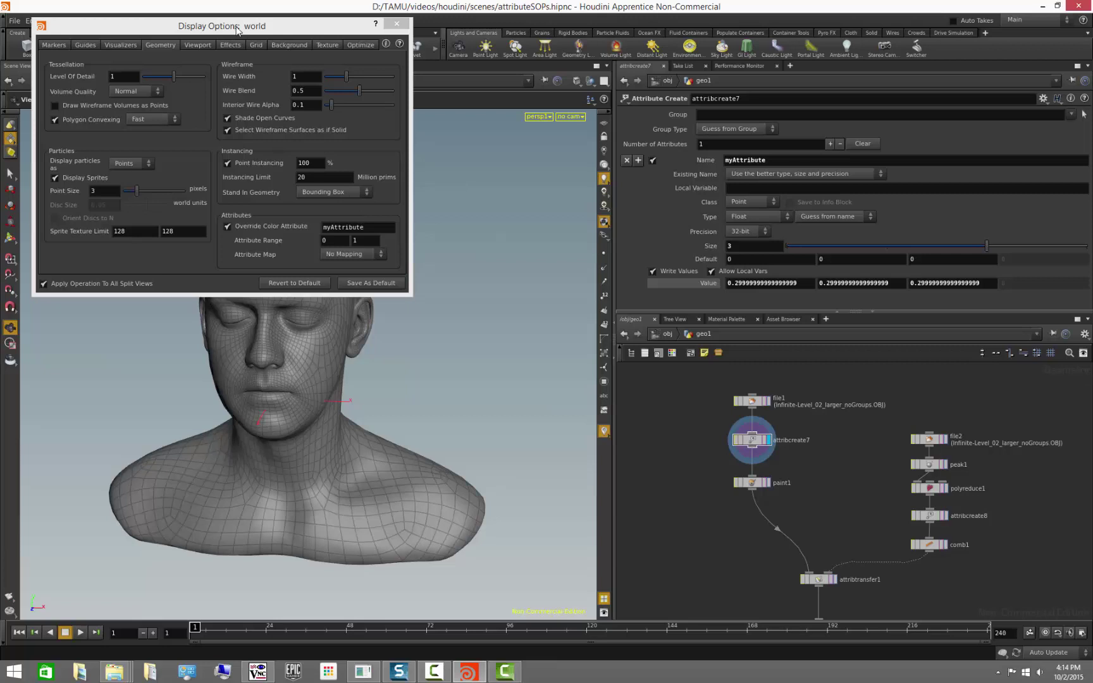
{"action": "left_click", "coordinate": [397, 25]}
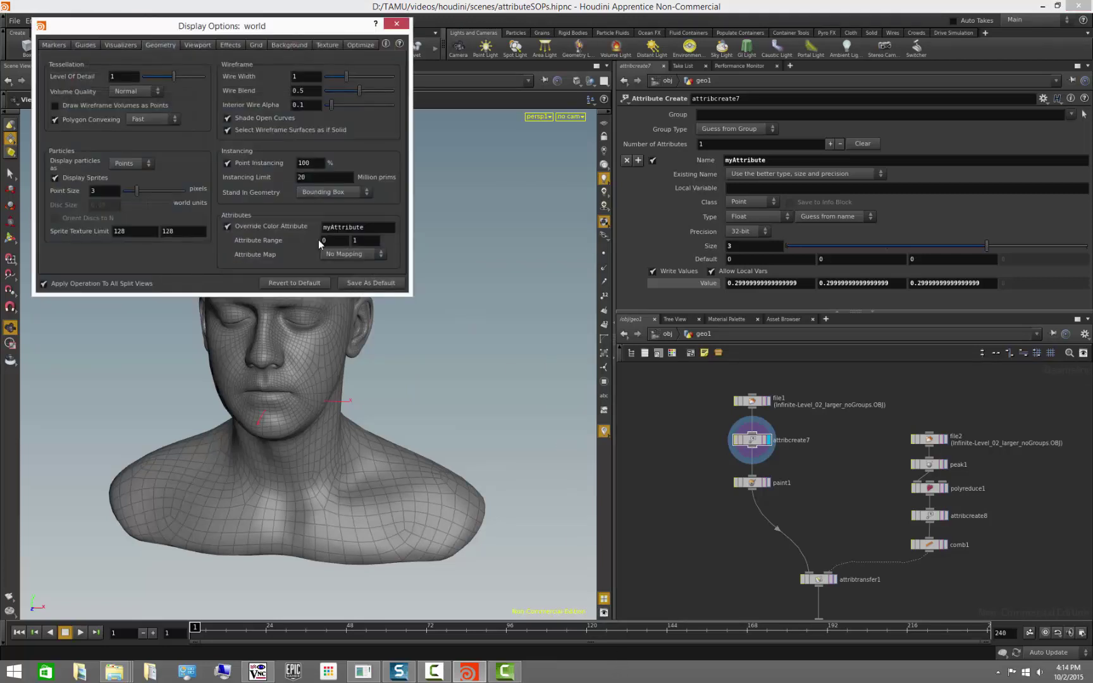
{"action": "left_click", "coordinate": [132, 46]}
{"action": "left_click", "coordinate": [158, 43]}
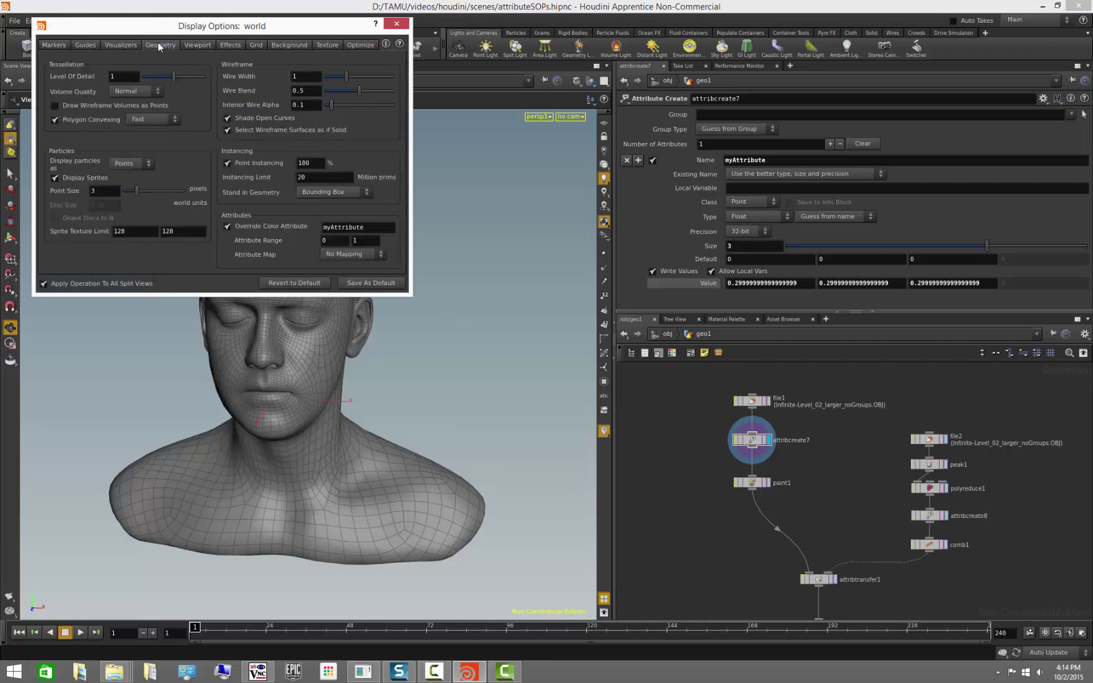
{"action": "left_click", "coordinate": [230, 225]}
{"action": "left_click", "coordinate": [230, 225]}
Try the Infra-Red and Black Body attribute maps for the color override, and return it to No Mapping.
{"action": "left_click", "coordinate": [360, 252]}
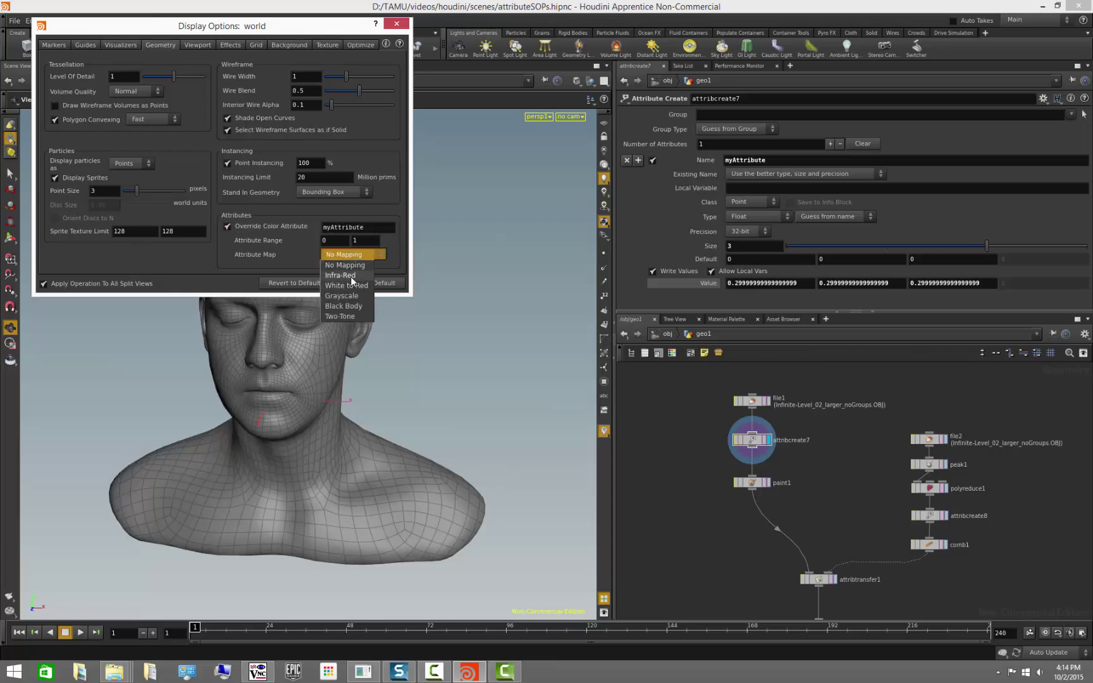
{"action": "left_click", "coordinate": [351, 276]}
{"action": "left_click", "coordinate": [356, 256]}
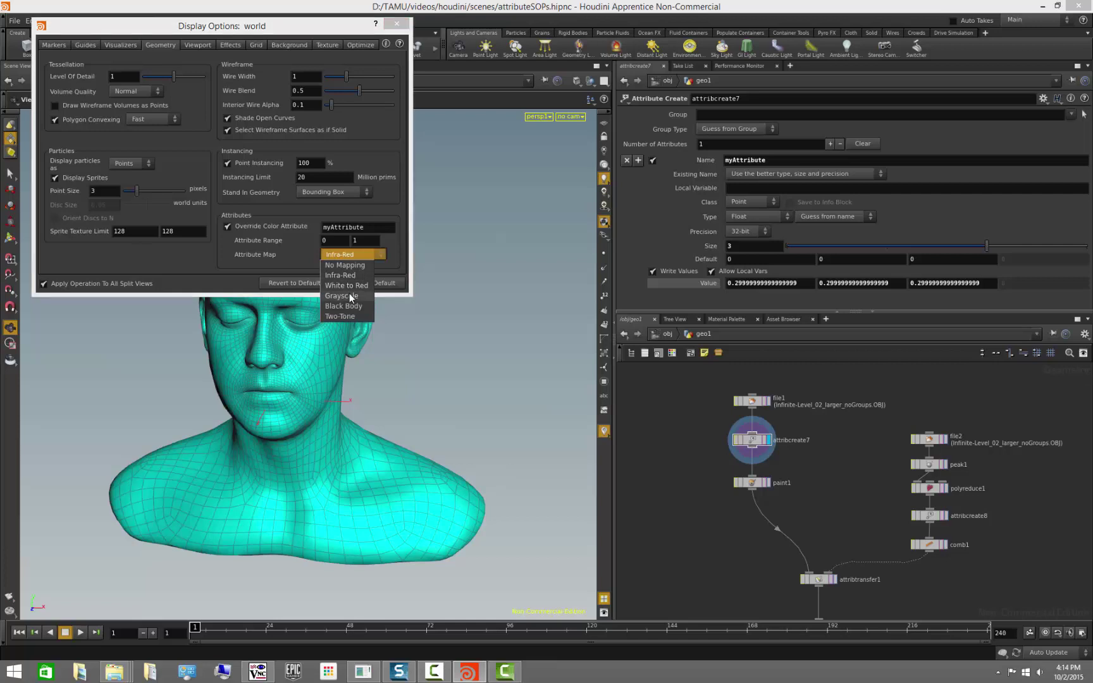
{"action": "left_click", "coordinate": [355, 276]}
{"action": "left_click", "coordinate": [362, 254]}
{"action": "left_click", "coordinate": [353, 305]}
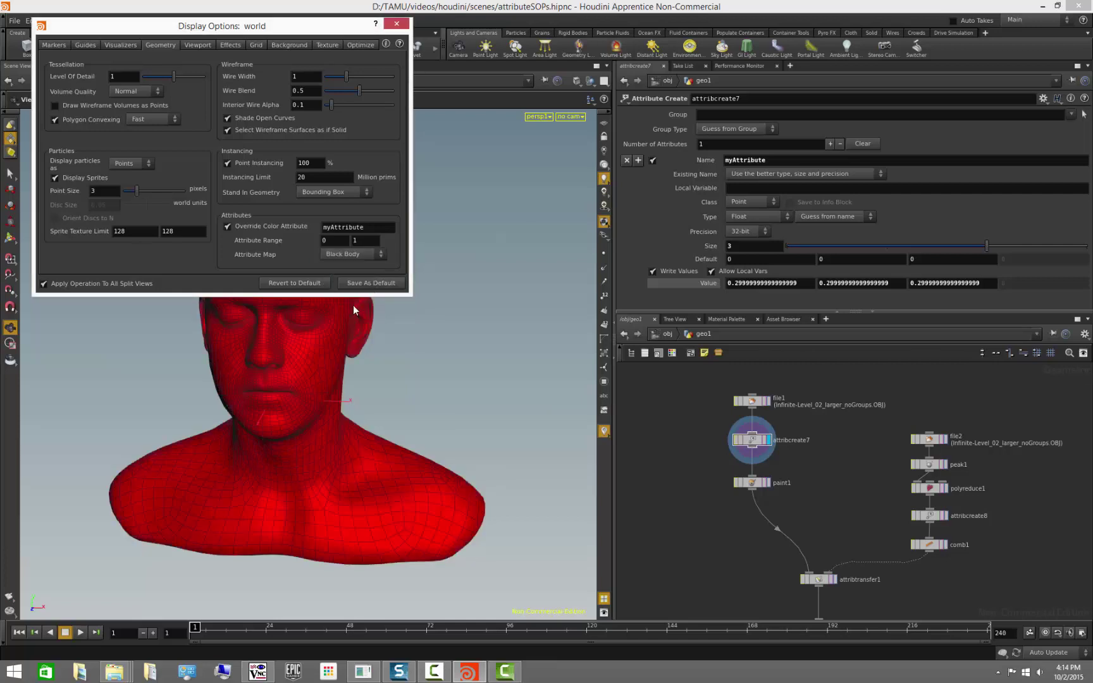
{"action": "left_click", "coordinate": [353, 253]}
{"action": "left_click", "coordinate": [373, 258]}
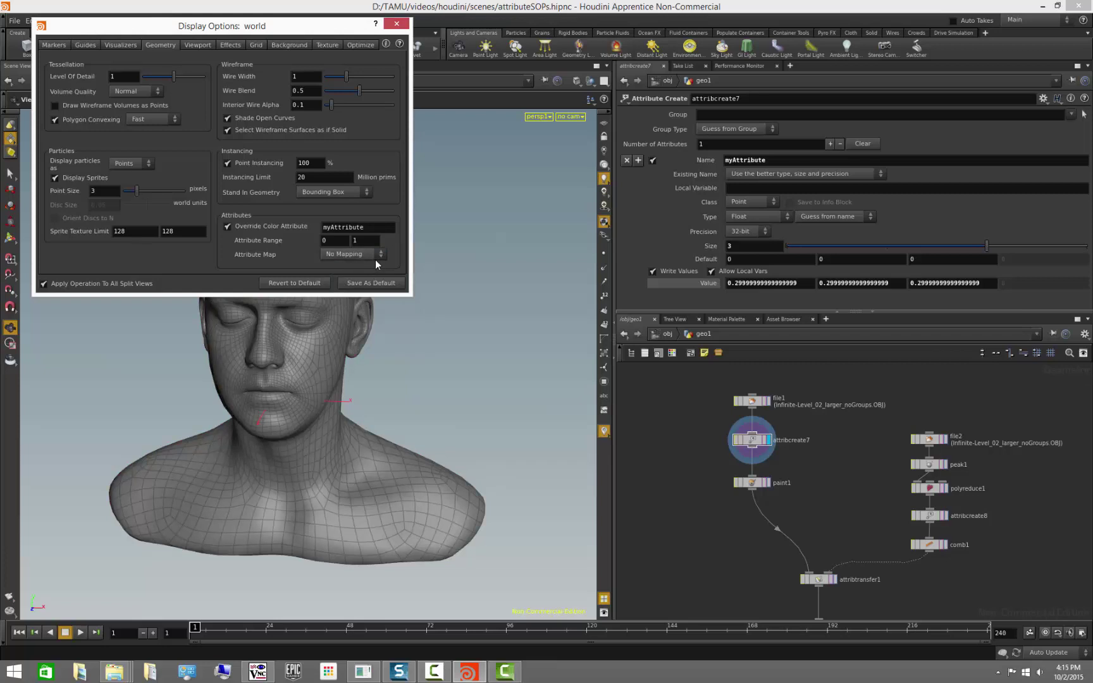
Display the paint1 node's result and turn off the viewport's color attribute override, closing the display options.
{"action": "left_click", "coordinate": [766, 484]}
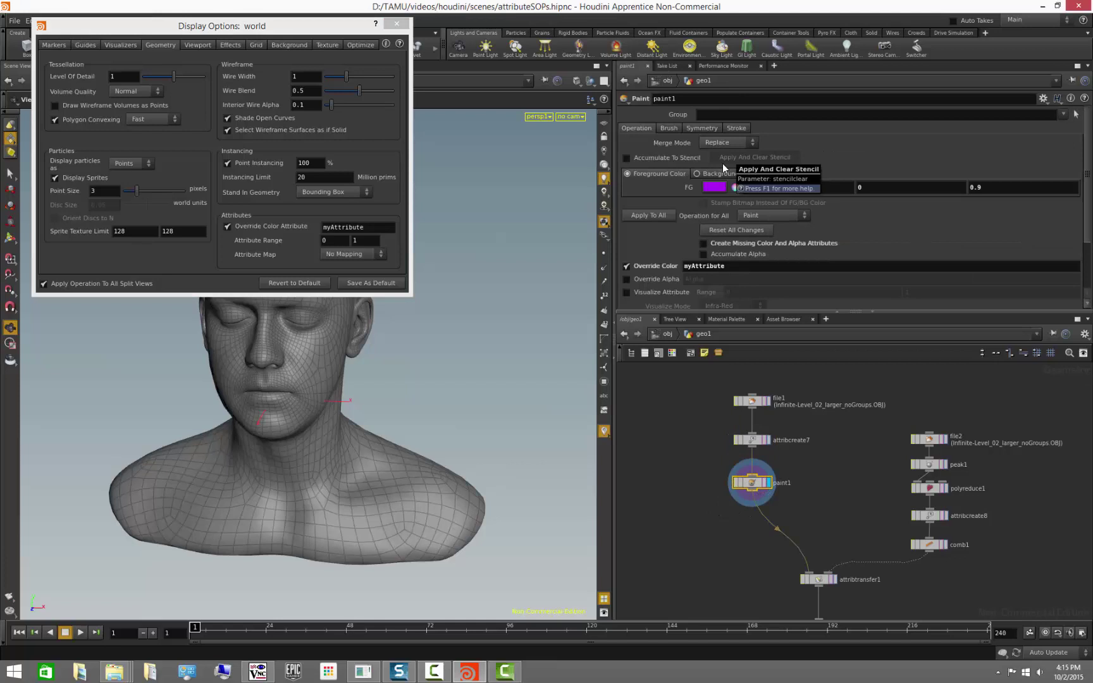
{"action": "left_click", "coordinate": [228, 226]}
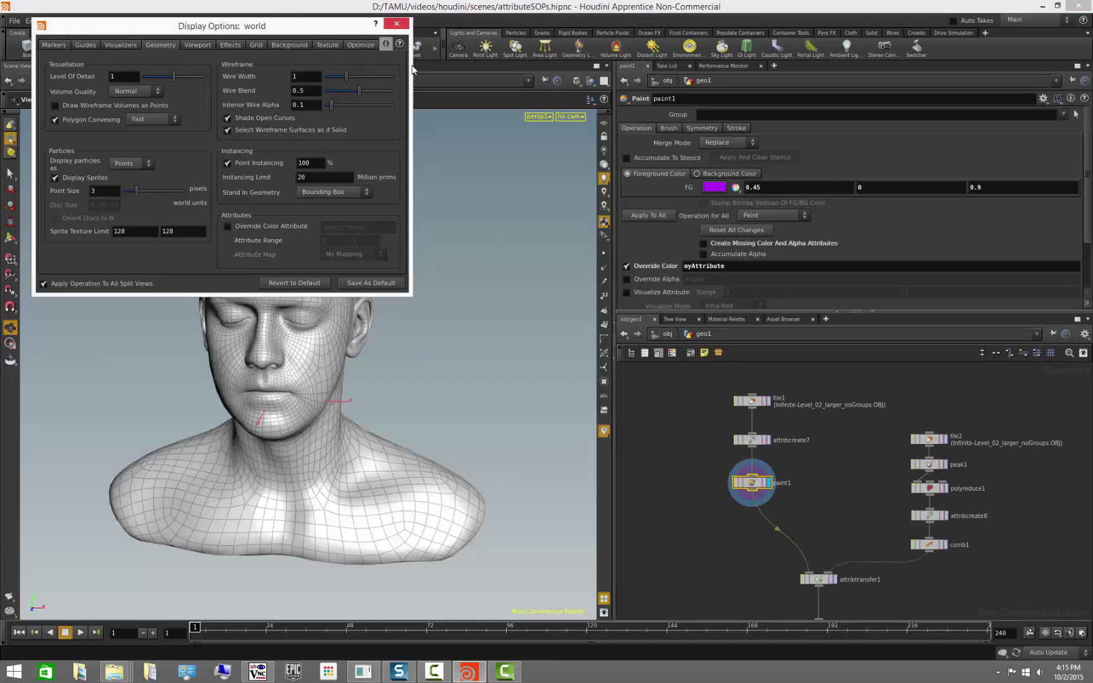
{"action": "left_click", "coordinate": [397, 27]}
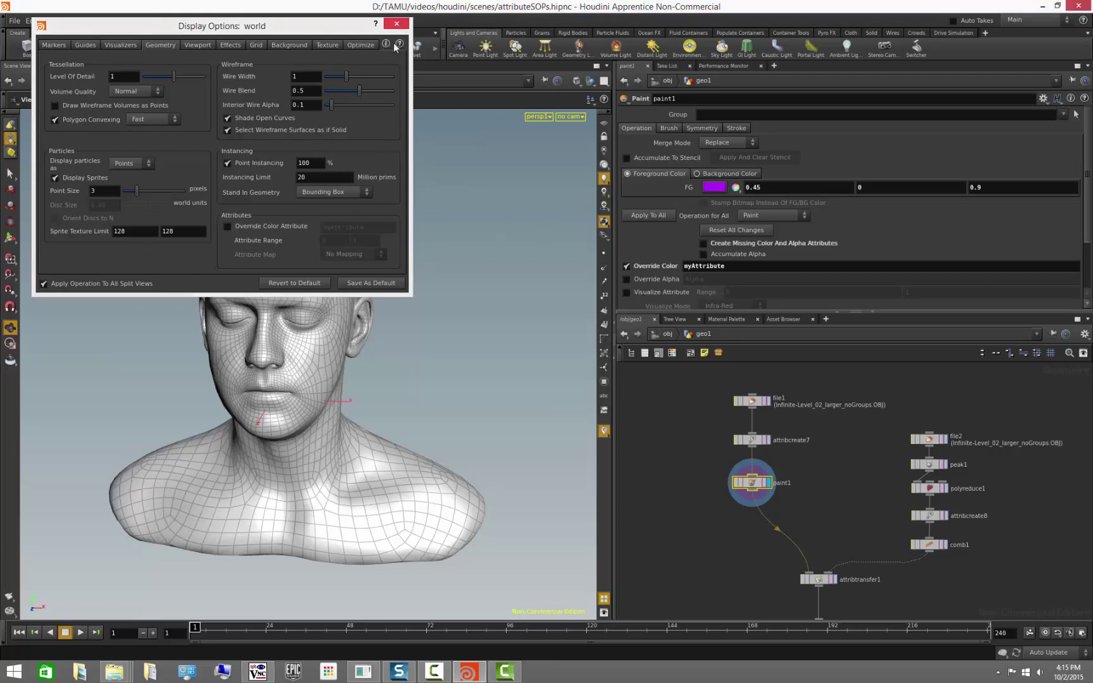
Activate interactive painting for paint1 in the viewport and shrink the brush radius to about 0.245.
{"action": "left_click", "coordinate": [10, 237]}
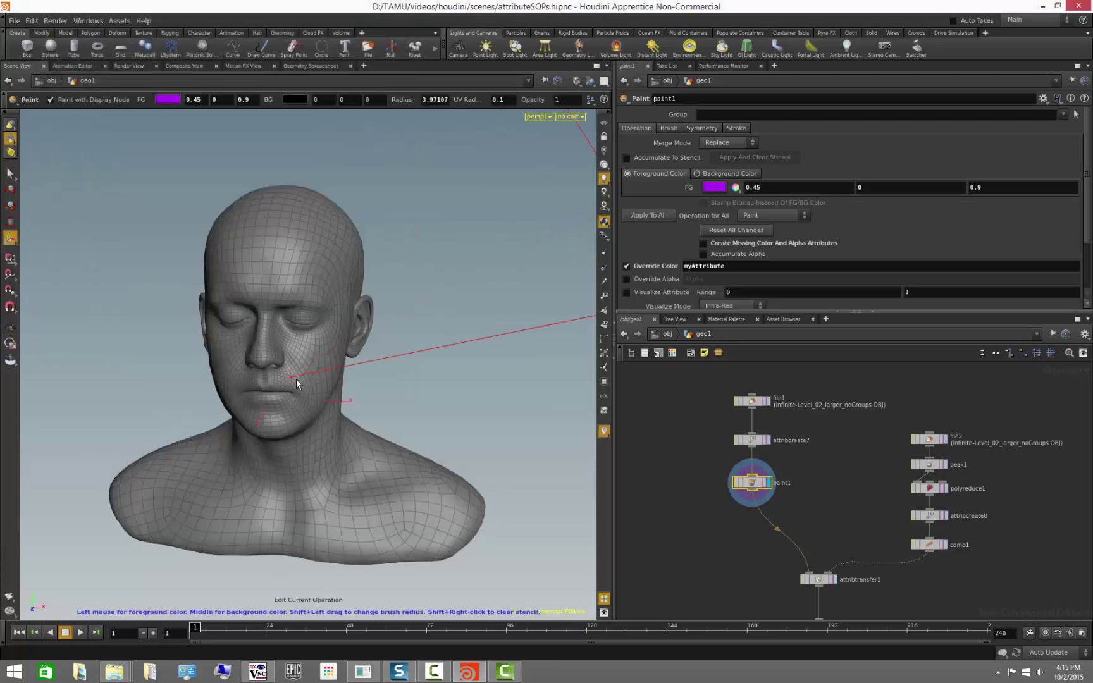
{"action": "scroll", "coordinate": [301, 366], "scroll_direction": "down", "scroll_amount": 4}
{"action": "left_click_drag", "start_coordinate": [303, 371], "coordinate": [302, 366], "text": "shift"}
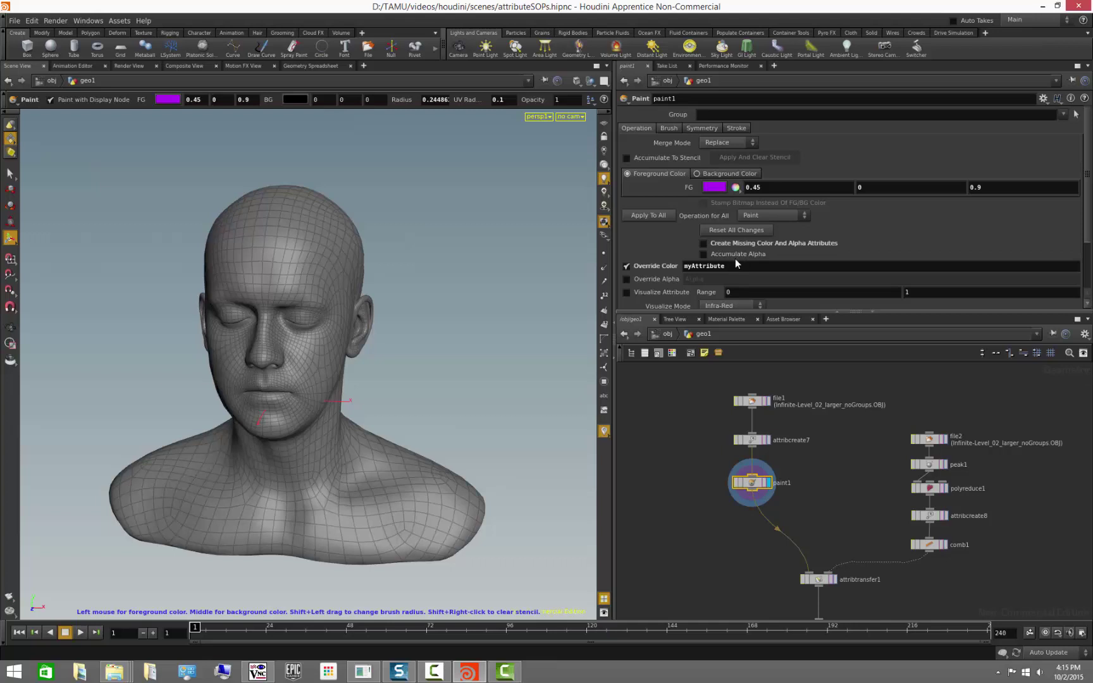
Open paint1's geometry spreadsheet and paint the purple foreground color over the bust's face, forehead, neck, shoulders and chest.
{"action": "right_click", "coordinate": [749, 490]}
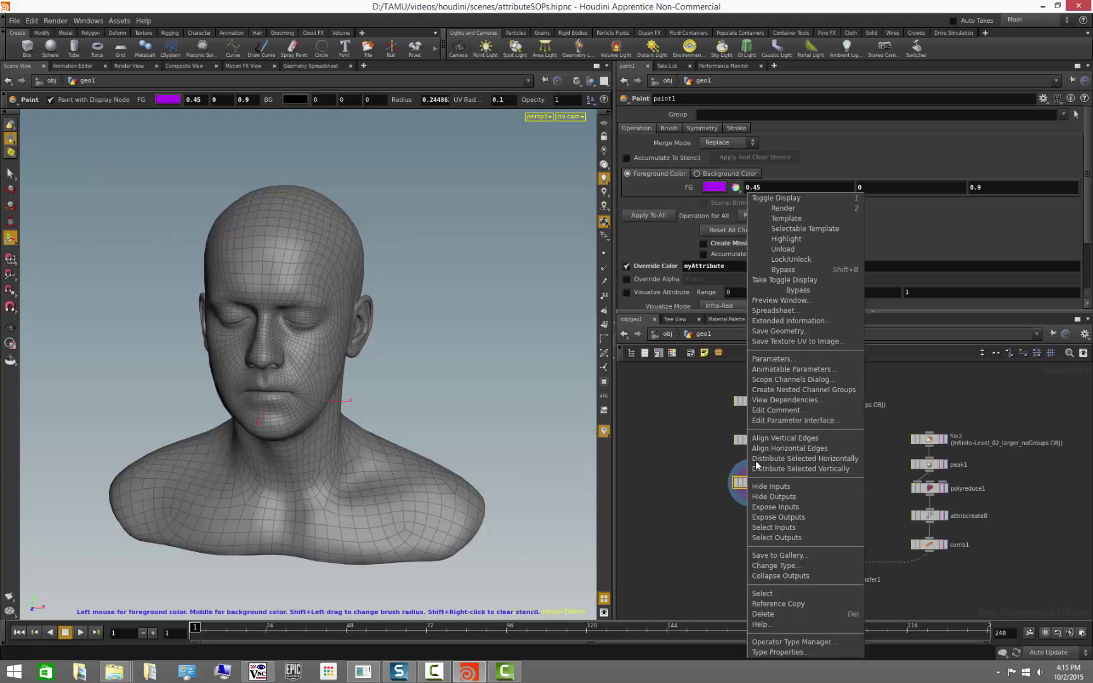
{"action": "left_click", "coordinate": [785, 310]}
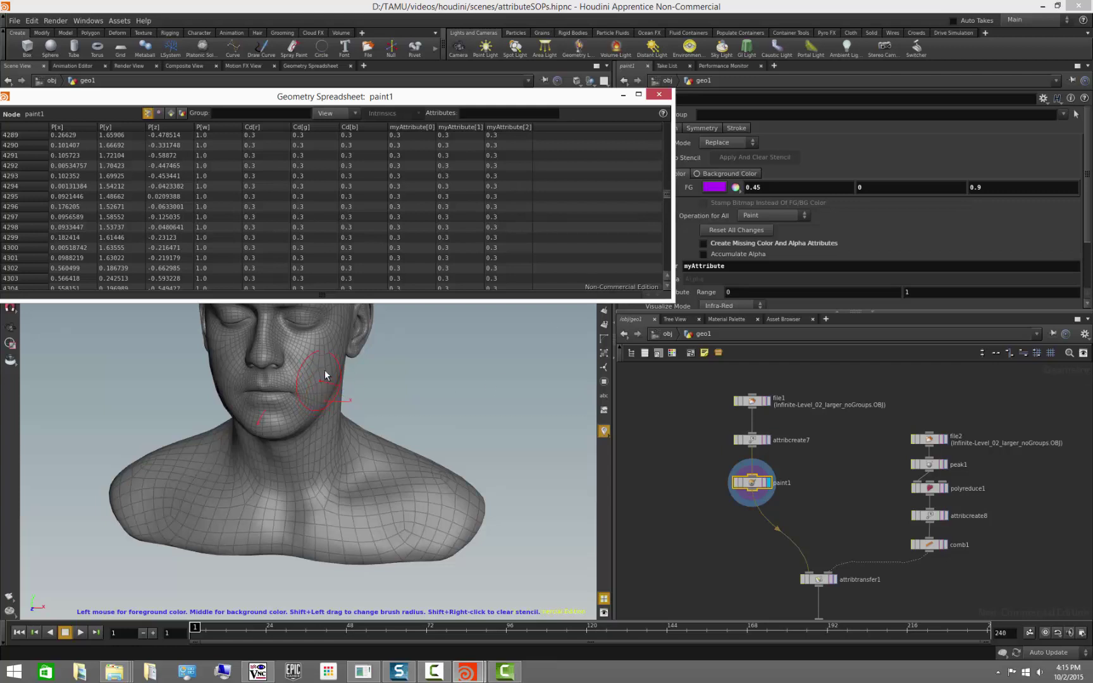
{"action": "mouse_move", "coordinate": [325, 366]}
{"action": "left_mouse_down"}
{"action": "mouse_move", "coordinate": [255, 367]}
{"action": "mouse_move", "coordinate": [404, 506]}
{"action": "mouse_move", "coordinate": [237, 510]}
{"action": "mouse_move", "coordinate": [156, 486]}
{"action": "mouse_move", "coordinate": [307, 364]}
{"action": "left_mouse_up"}
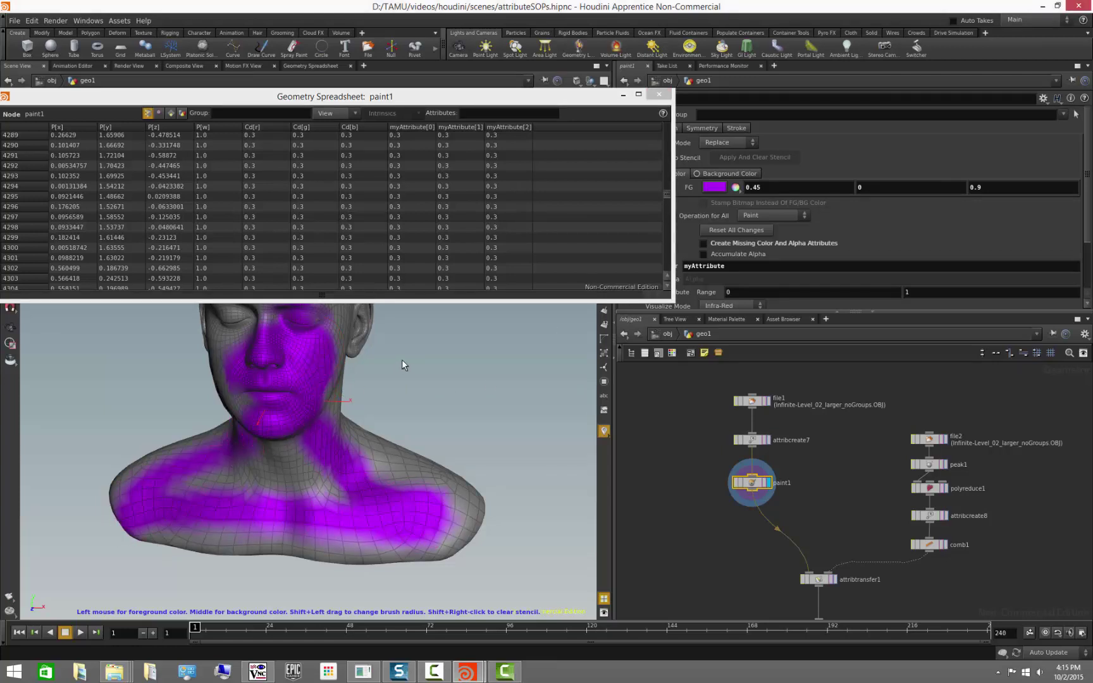
{"action": "middle_click_drag", "start_coordinate": [441, 332], "coordinate": [442, 515], "text": "alt"}
{"action": "mouse_move", "coordinate": [256, 425]}
{"action": "left_mouse_down"}
{"action": "mouse_move", "coordinate": [281, 375]}
{"action": "mouse_move", "coordinate": [320, 381]}
{"action": "mouse_move", "coordinate": [286, 484]}
{"action": "mouse_move", "coordinate": [302, 352]}
{"action": "mouse_move", "coordinate": [328, 413]}
{"action": "mouse_move", "coordinate": [328, 452]}
{"action": "left_mouse_up"}
{"action": "left_click_drag", "start_coordinate": [471, 510], "coordinate": [418, 463], "text": "alt"}
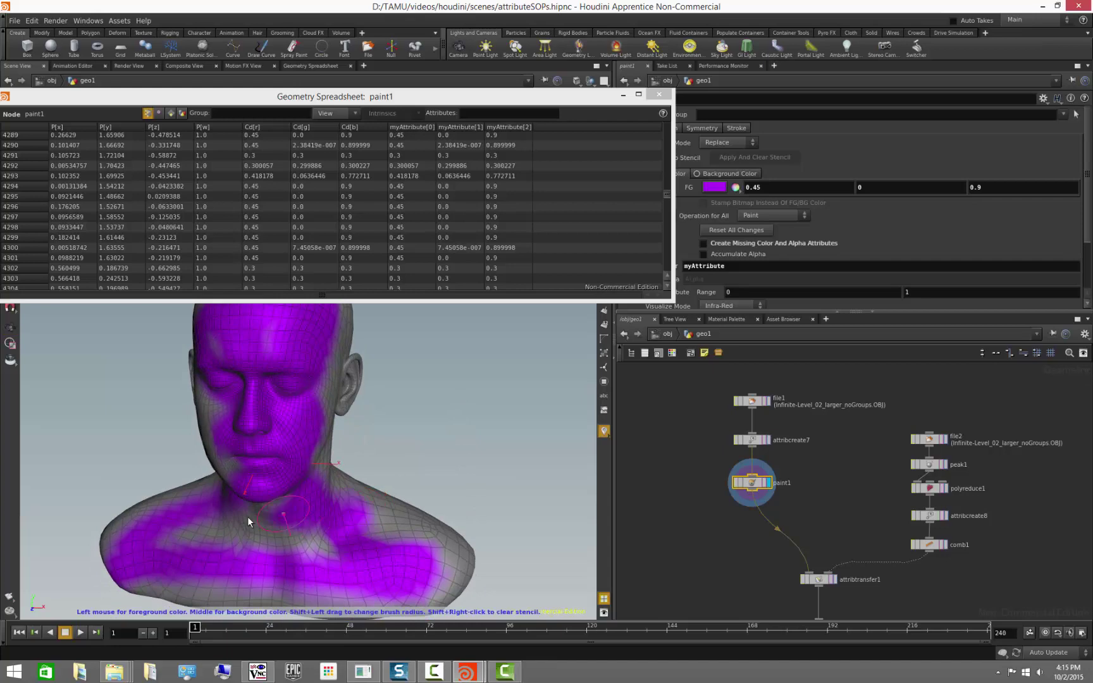
{"action": "mouse_move", "coordinate": [401, 551]}
{"action": "left_mouse_down", "text": "alt"}
{"action": "mouse_move", "coordinate": [427, 410]}
{"action": "mouse_move", "coordinate": [435, 444]}
{"action": "mouse_move", "coordinate": [349, 442]}
{"action": "mouse_move", "coordinate": [429, 445]}
{"action": "left_mouse_up", "text": "alt"}
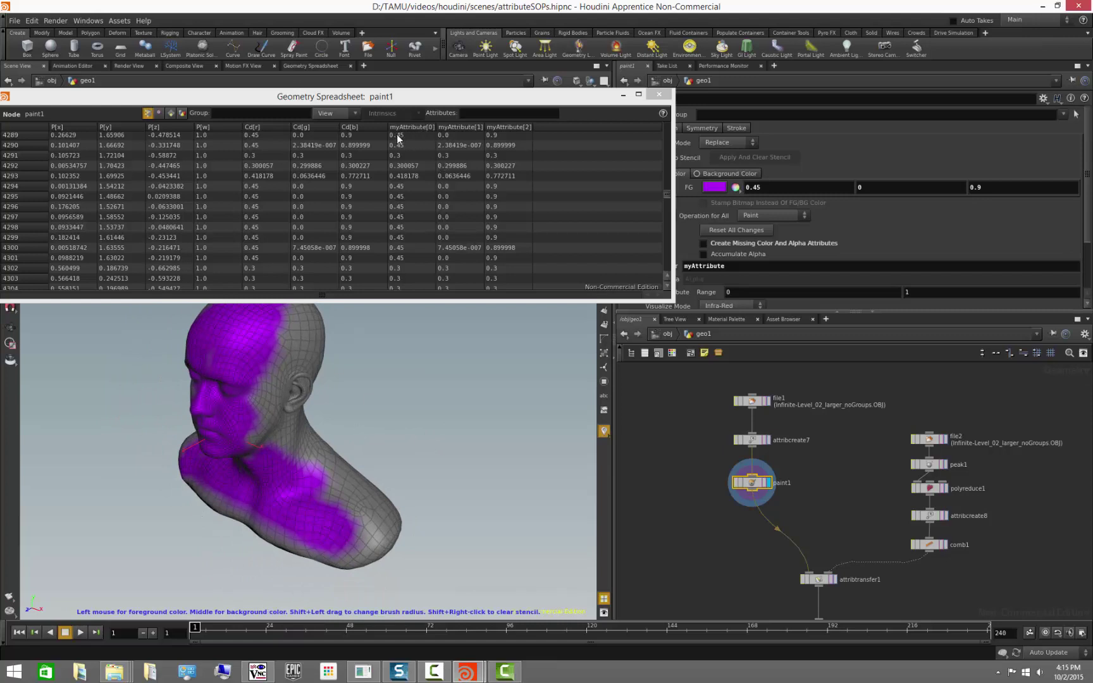
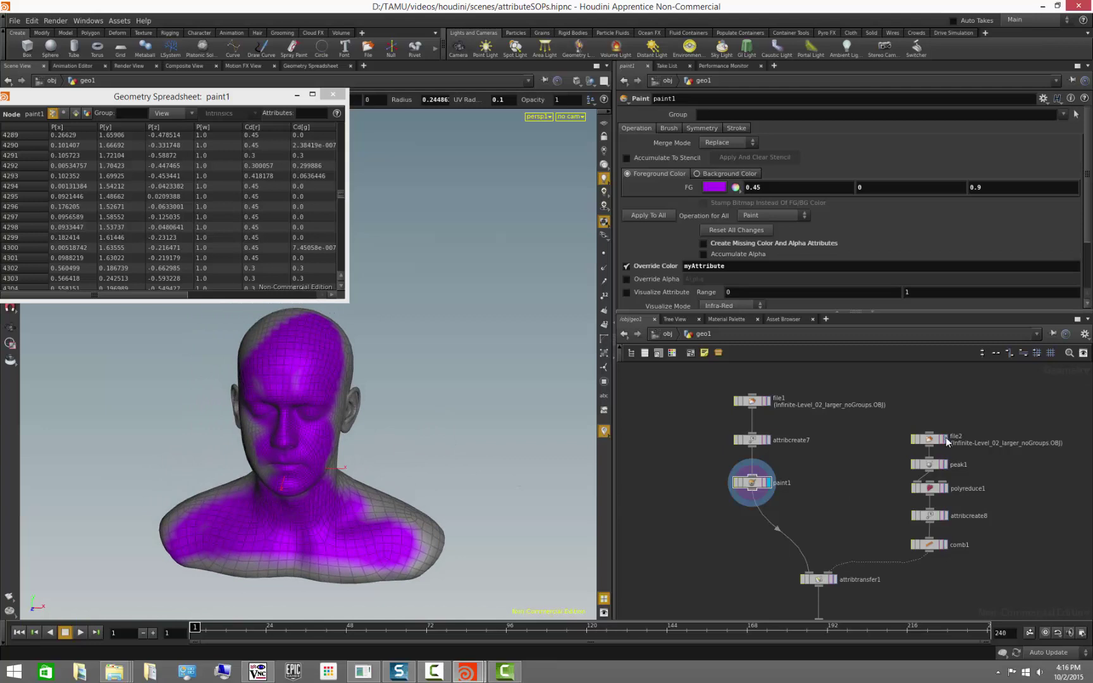
Display the results of file2, peak1 and polyreduce1 in turn to inspect the second copy of the bust.
{"action": "left_click", "coordinate": [945, 439]}
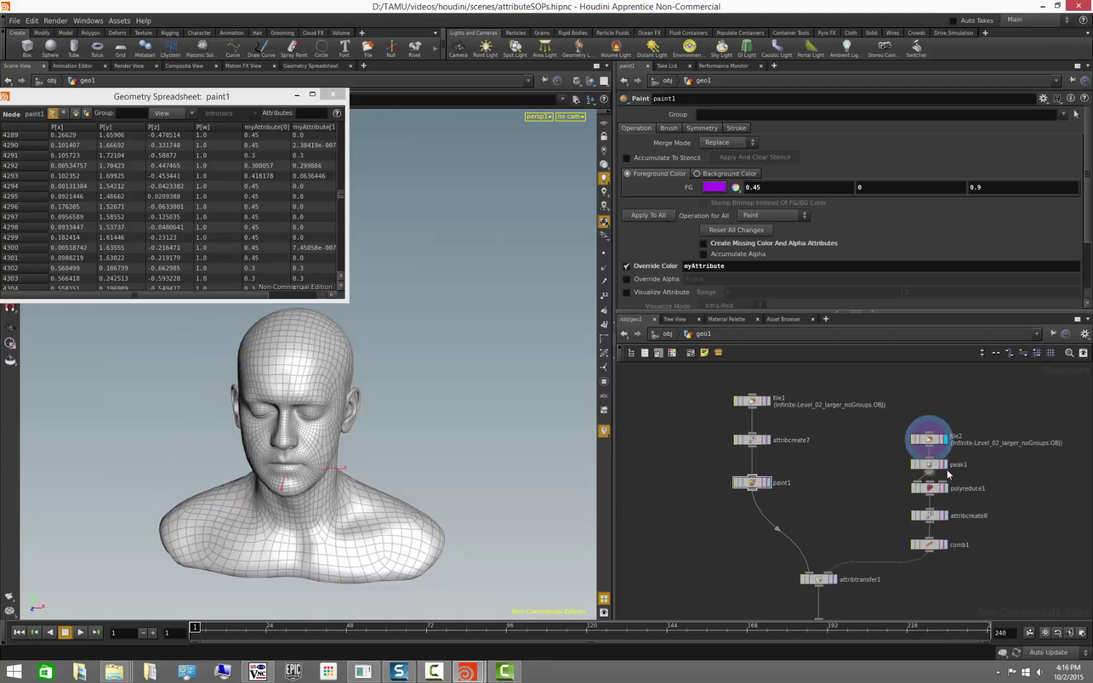
{"action": "key", "text": "Escape"}
{"action": "mouse_move", "coordinate": [469, 446]}
{"action": "left_mouse_down"}
{"action": "mouse_move", "coordinate": [470, 461]}
{"action": "mouse_move", "coordinate": [466, 427]}
{"action": "left_mouse_up"}
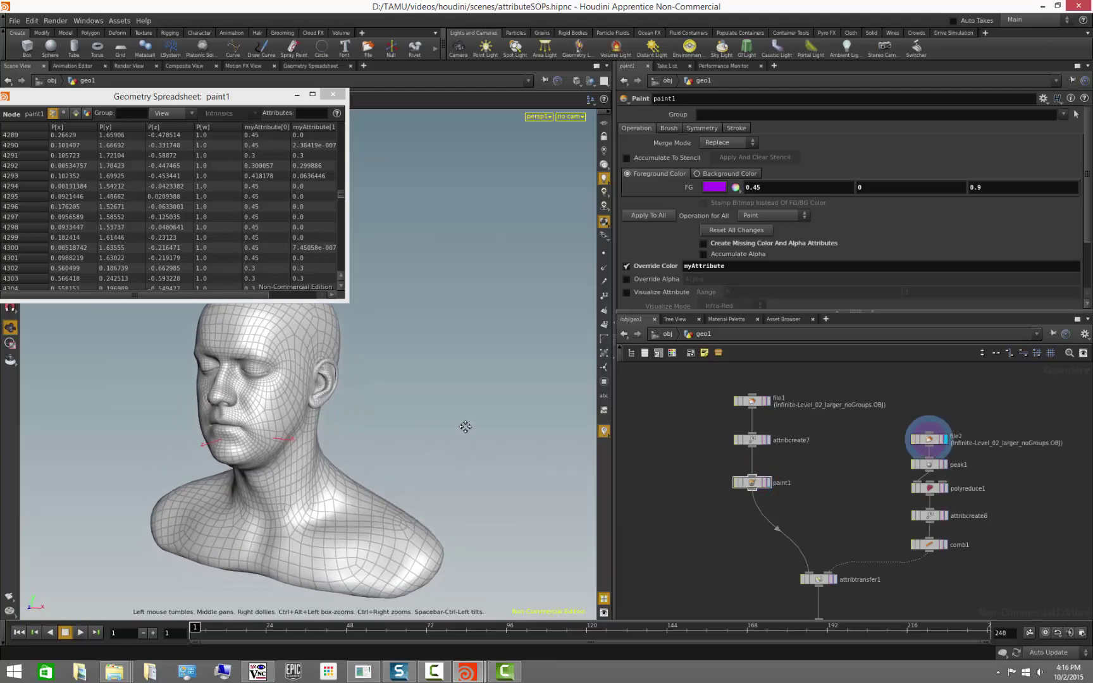
{"action": "left_click", "coordinate": [947, 465]}
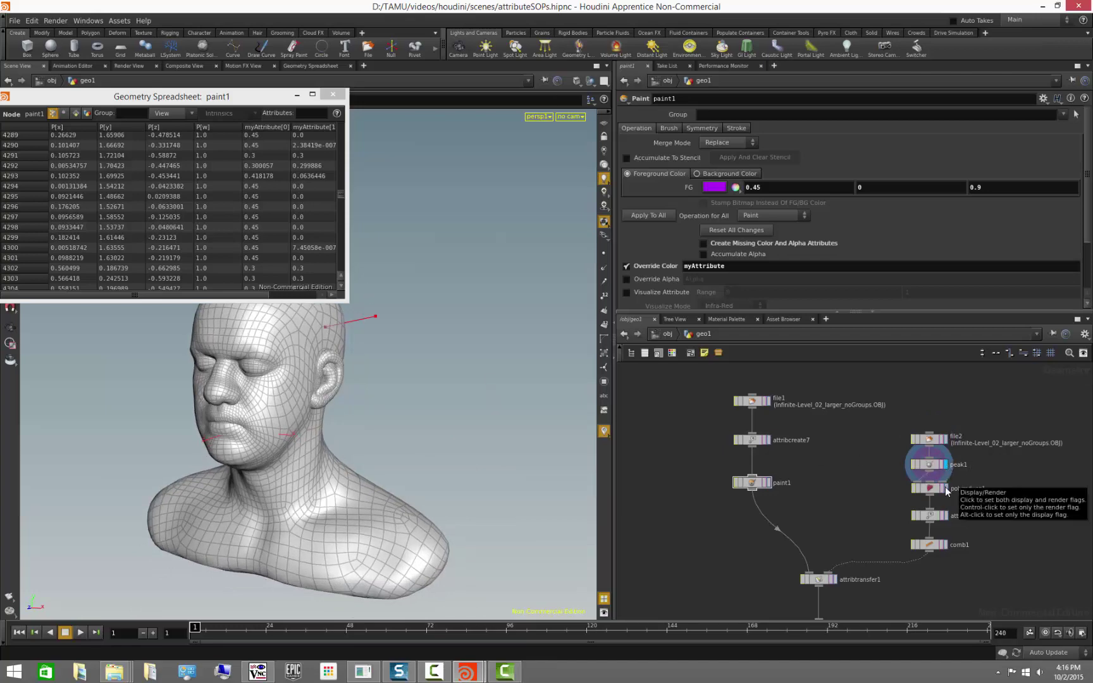
{"action": "left_click", "coordinate": [947, 489]}
{"action": "left_click_drag", "start_coordinate": [319, 453], "coordinate": [295, 456]}
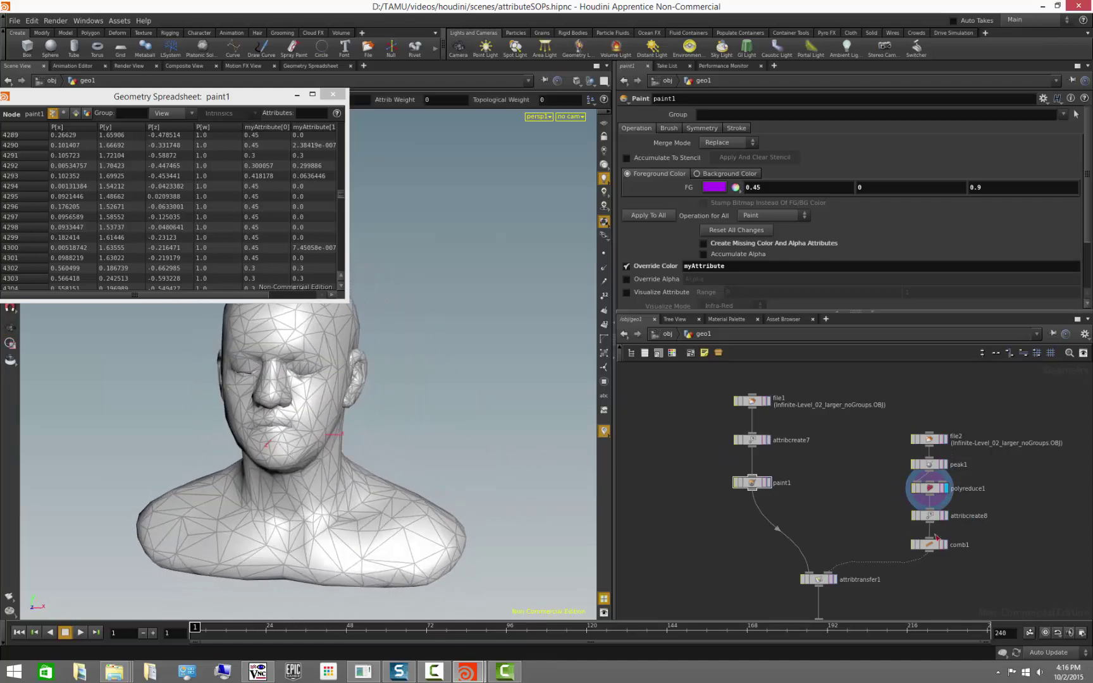
Display attribcreate8's result with its parameters and close the geometry spreadsheet.
{"action": "scroll", "coordinate": [998, 541], "scroll_direction": "up", "scroll_amount": 2}
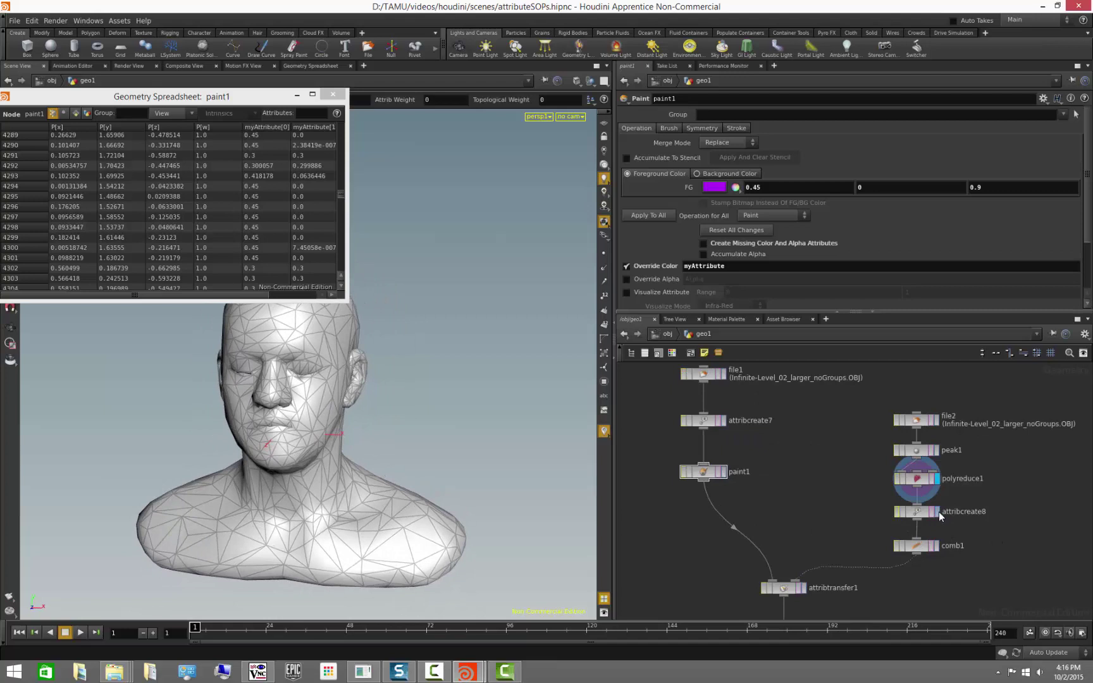
{"action": "left_click", "coordinate": [936, 514]}
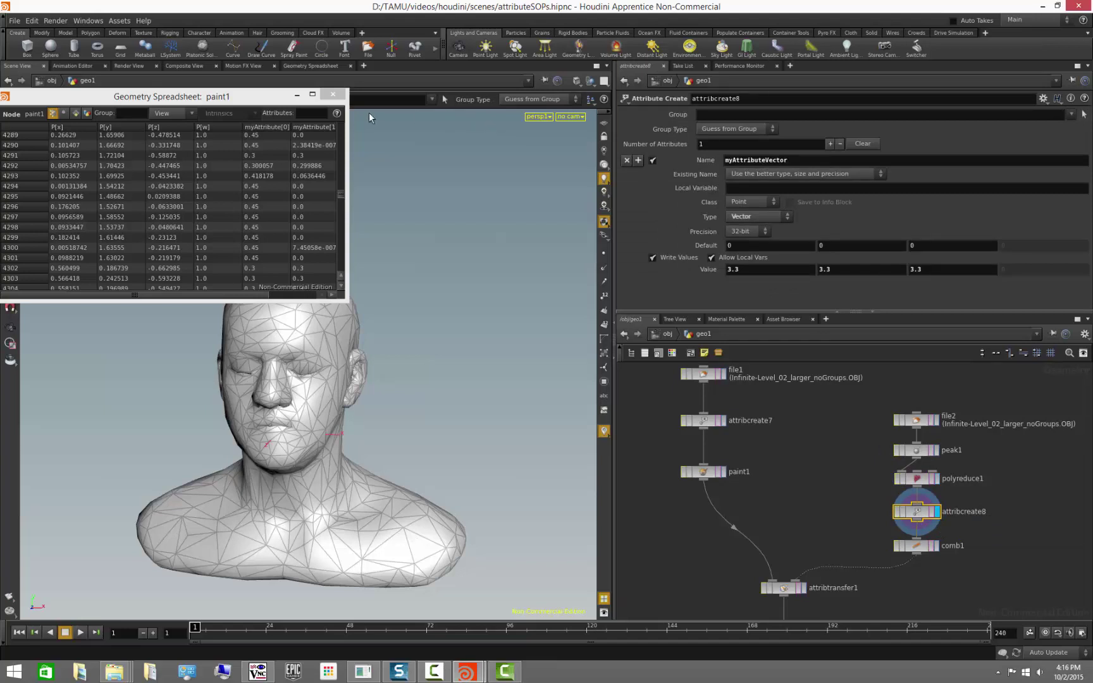
{"action": "left_click", "coordinate": [334, 94]}
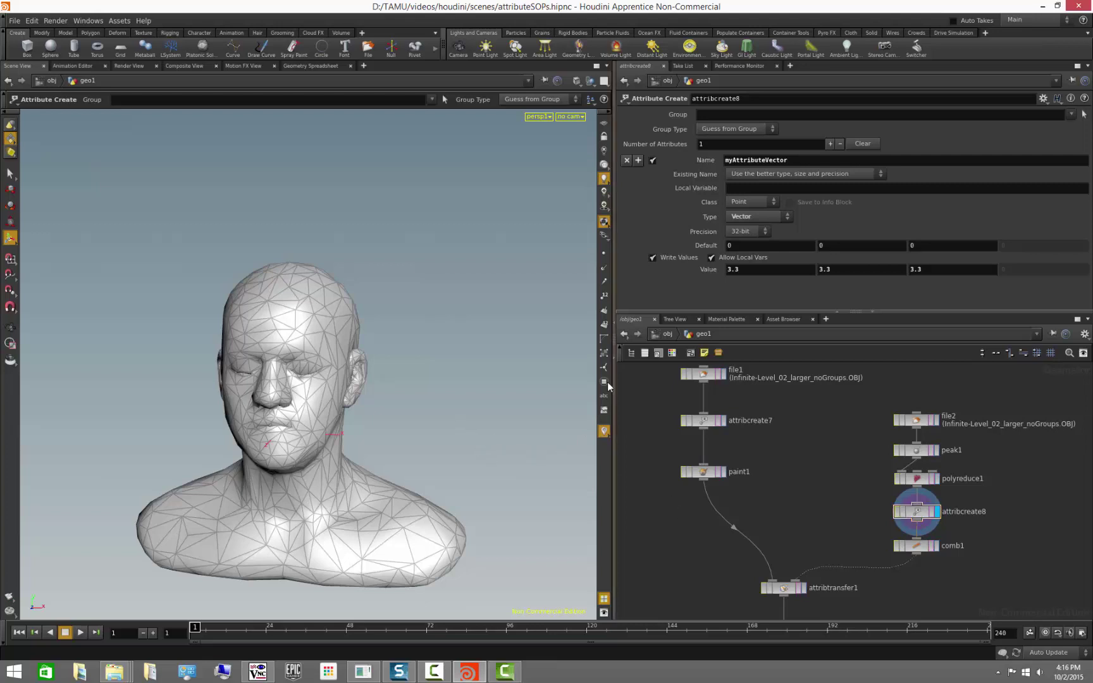
Turn on the point normals display in the viewport, try changing myAttributeVector's value and undo that change.
{"action": "left_click", "coordinate": [609, 276]}
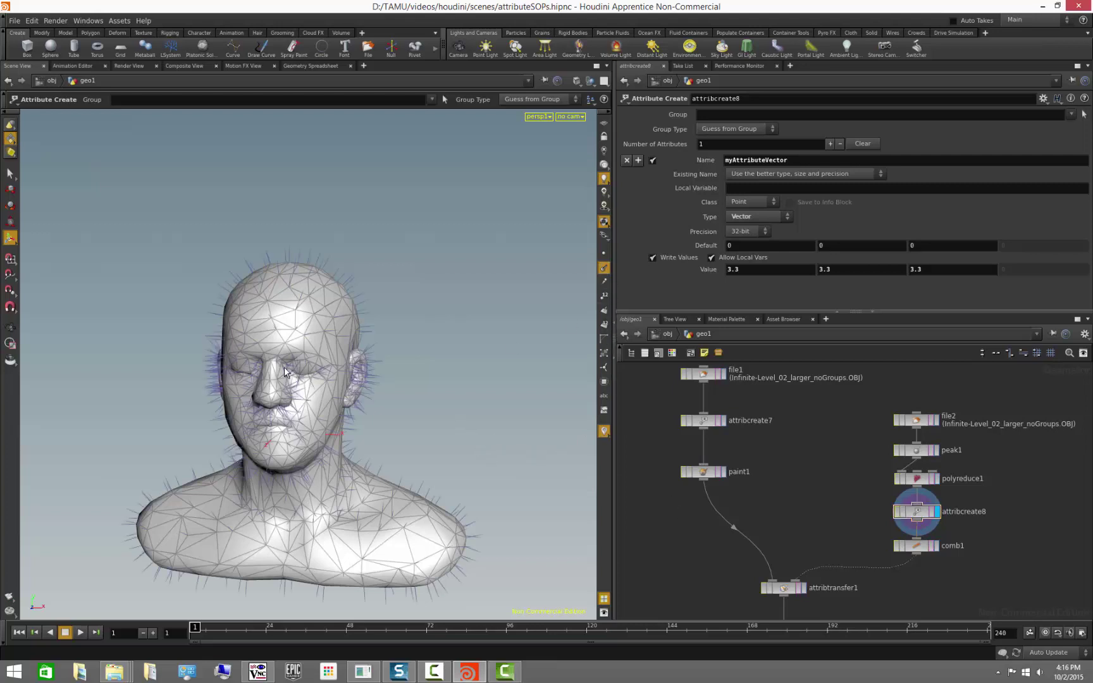
{"action": "mouse_move", "coordinate": [432, 413]}
{"action": "left_mouse_down", "text": "alt"}
{"action": "mouse_move", "coordinate": [444, 419]}
{"action": "mouse_move", "coordinate": [424, 418]}
{"action": "left_mouse_up", "text": "alt"}
{"action": "middle_click_drag", "start_coordinate": [711, 273], "coordinate": [630, 273]}
{"action": "key", "text": "ctrl+z"}
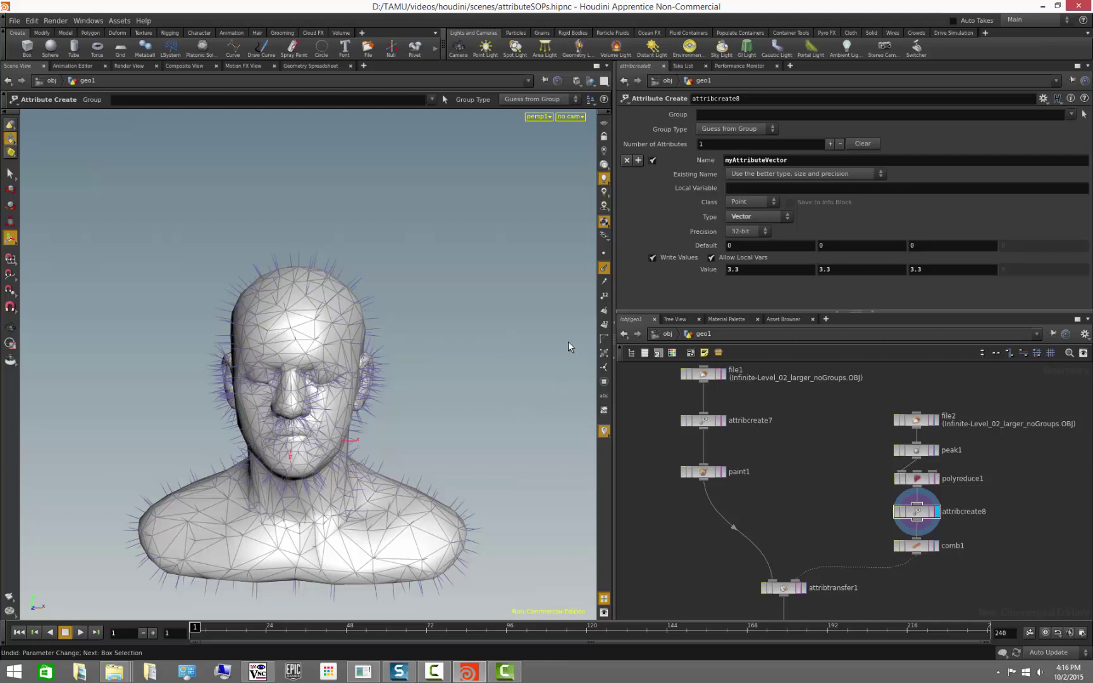
Add a Marker scene visualizer in the display options, using myAttributeVector as both its label and its attribute.
{"action": "left_click", "coordinate": [605, 613]}
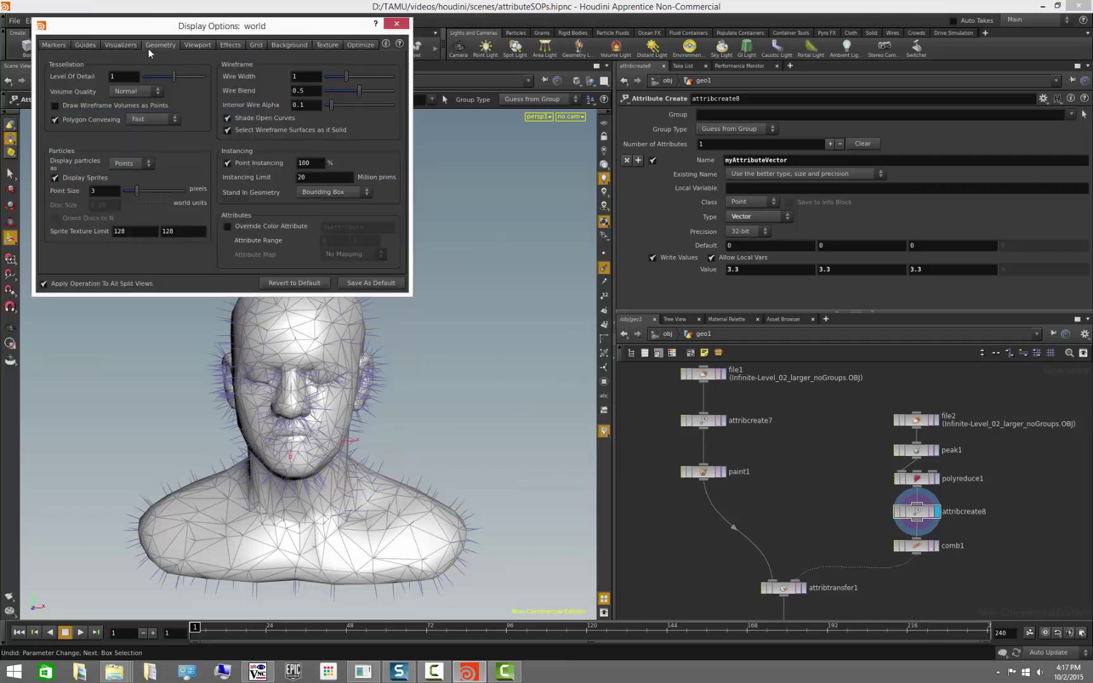
{"action": "left_click", "coordinate": [119, 45]}
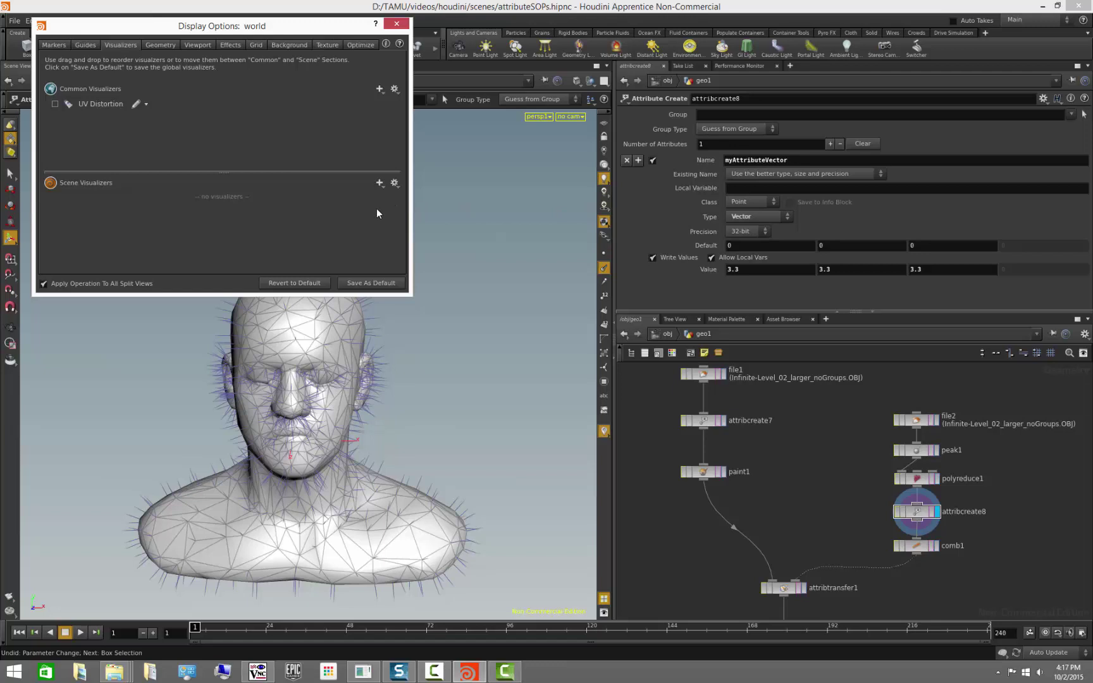
{"action": "left_click", "coordinate": [379, 183]}
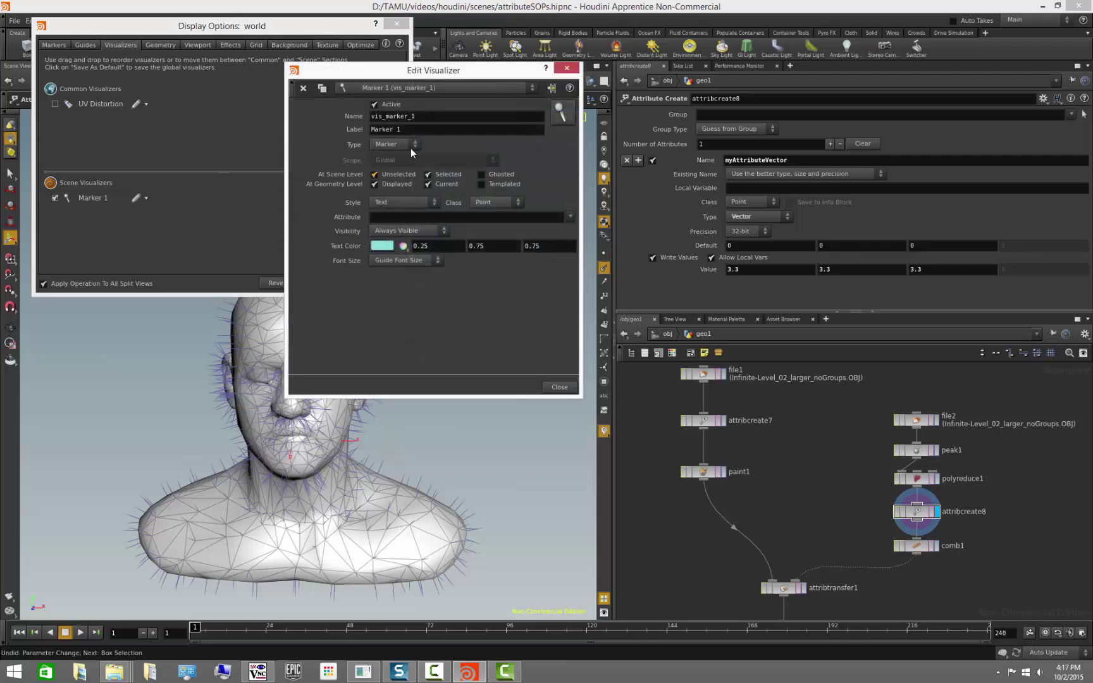
{"action": "left_click_drag", "start_coordinate": [426, 130], "coordinate": [282, 137]}
{"action": "type", "text": "myAttributeVector"}
{"action": "left_click_drag", "start_coordinate": [437, 131], "coordinate": [308, 127]}
{"action": "key", "text": "ctrl+c"}
{"action": "left_click", "coordinate": [489, 216]}
{"action": "key", "text": "ctrl+v"}
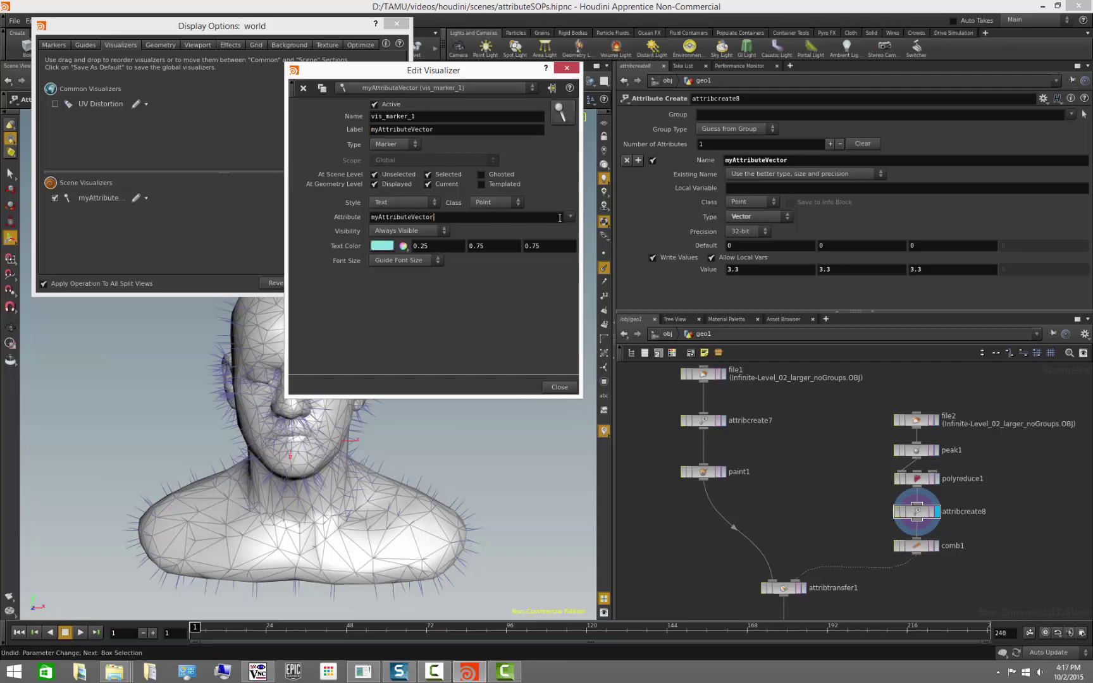
Set the myAttributeVector visualizer's style to Vector.
{"action": "left_click", "coordinate": [429, 205]}
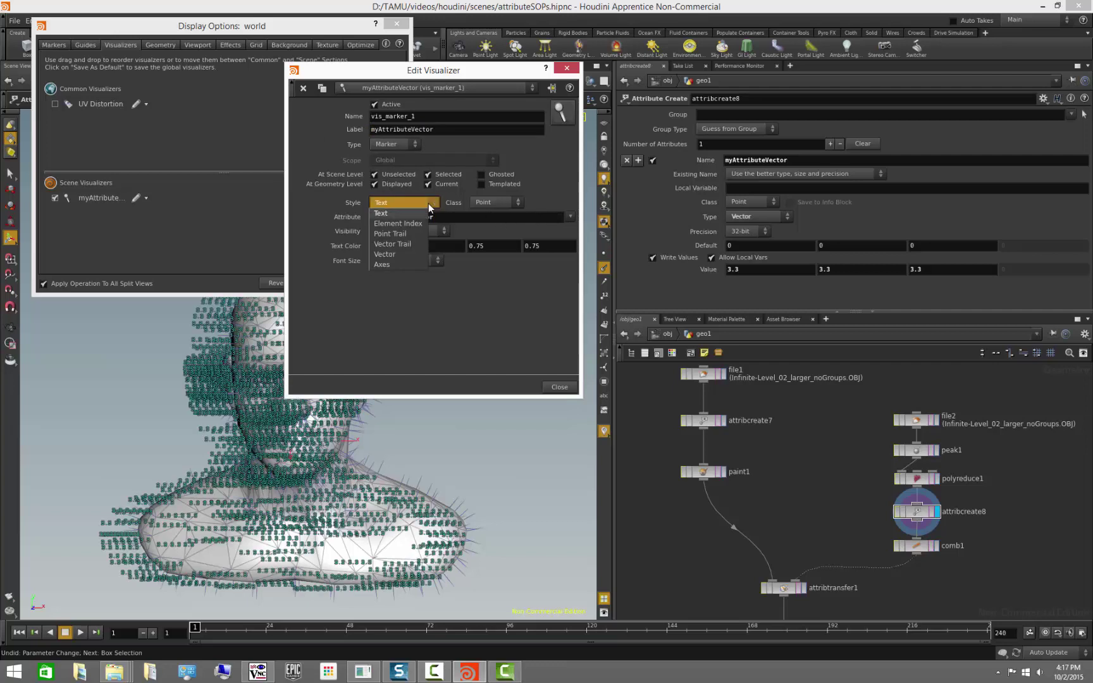
{"action": "left_click", "coordinate": [654, 438]}
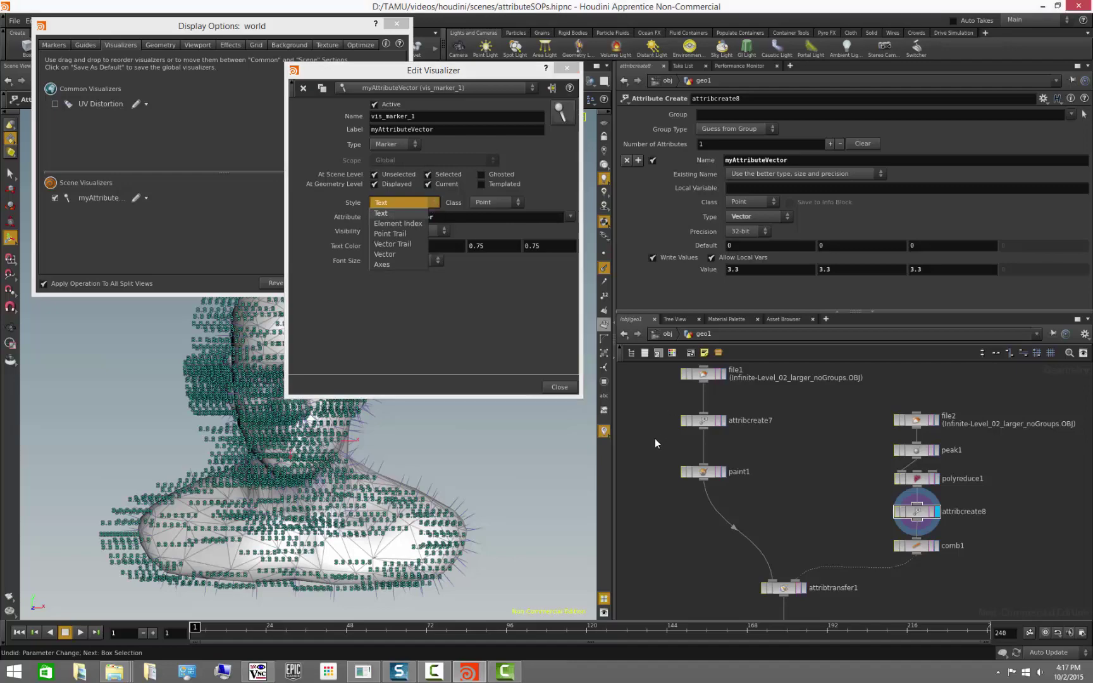
{"action": "right_click_drag", "start_coordinate": [254, 450], "coordinate": [280, 492]}
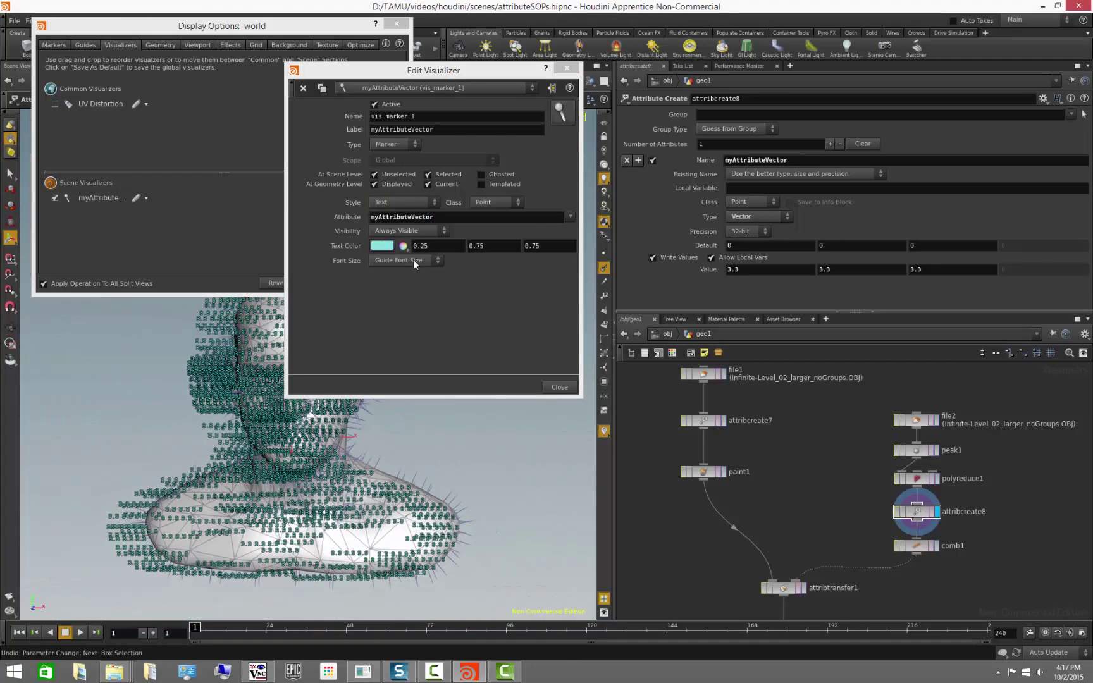
{"action": "left_click_drag", "start_coordinate": [413, 90], "coordinate": [467, 81]}
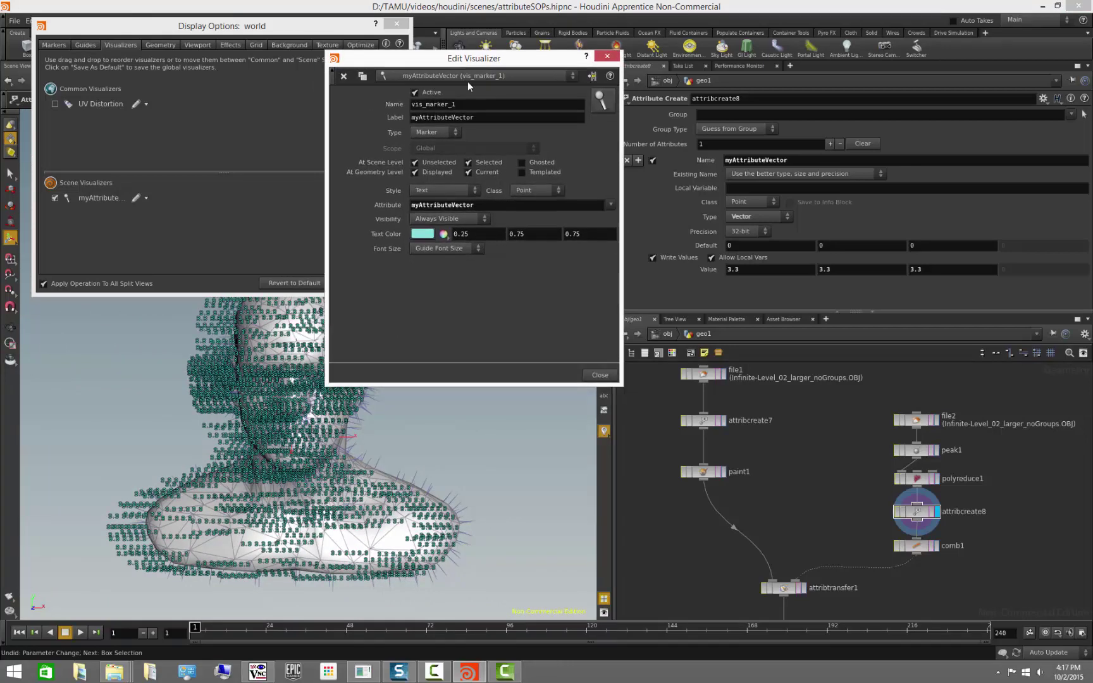
{"action": "left_click", "coordinate": [471, 190]}
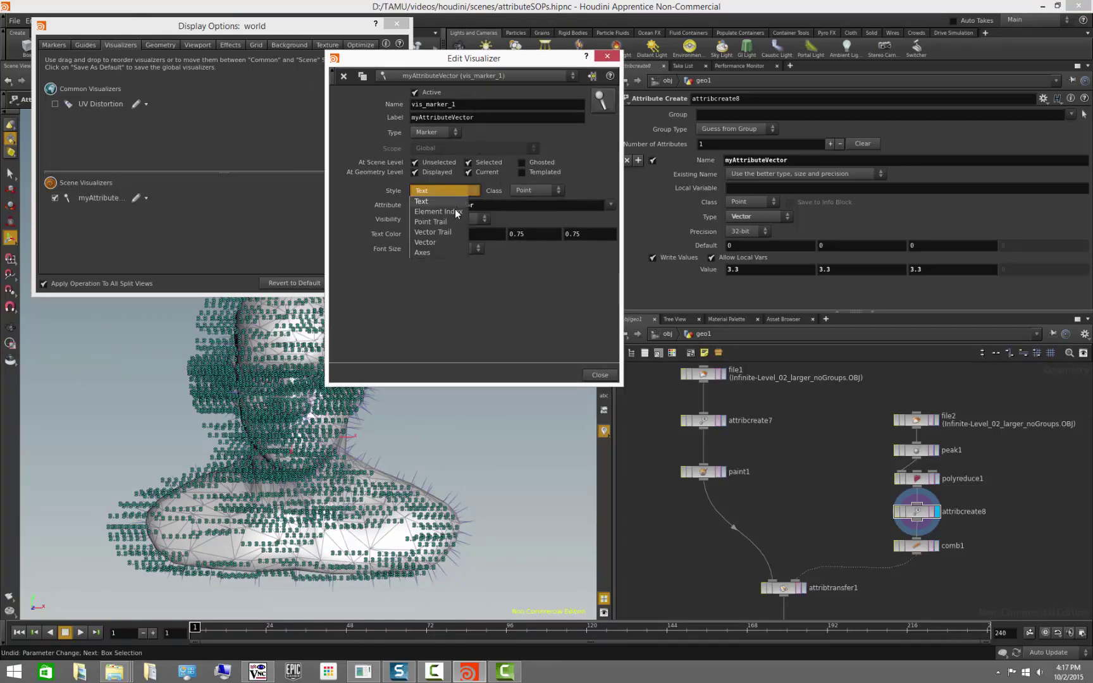
{"action": "left_click", "coordinate": [444, 243]}
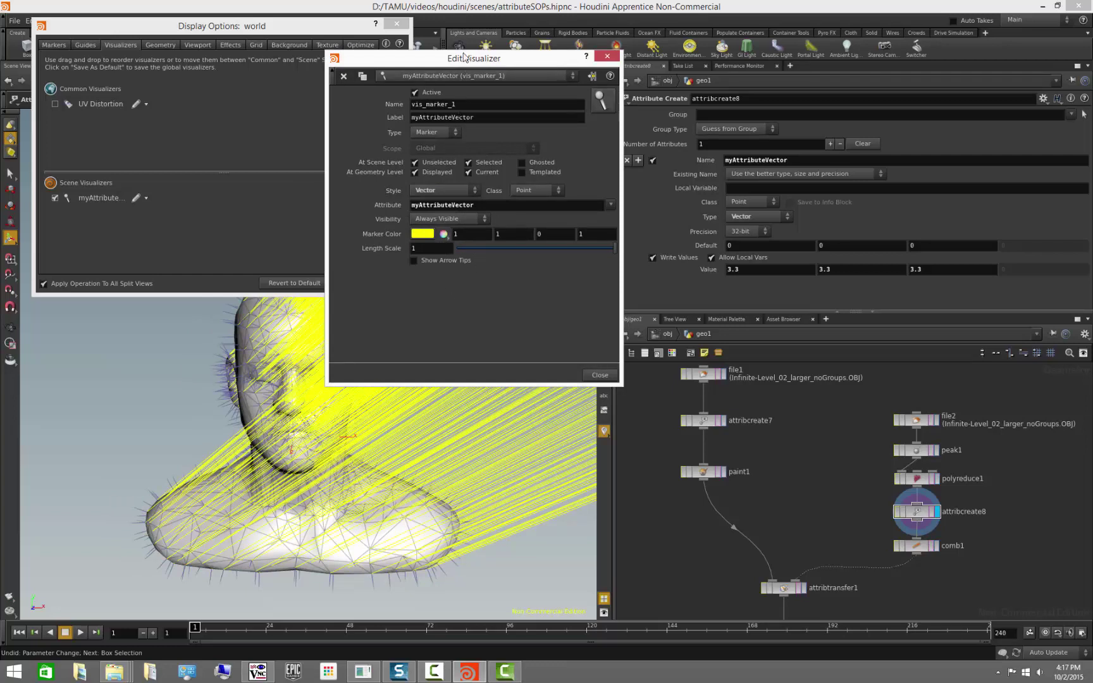
Set all three components of attribcreate8's myAttributeVector value to 0.1 and inspect the vectors around the head.
{"action": "left_click_drag", "start_coordinate": [465, 57], "coordinate": [424, 8]}
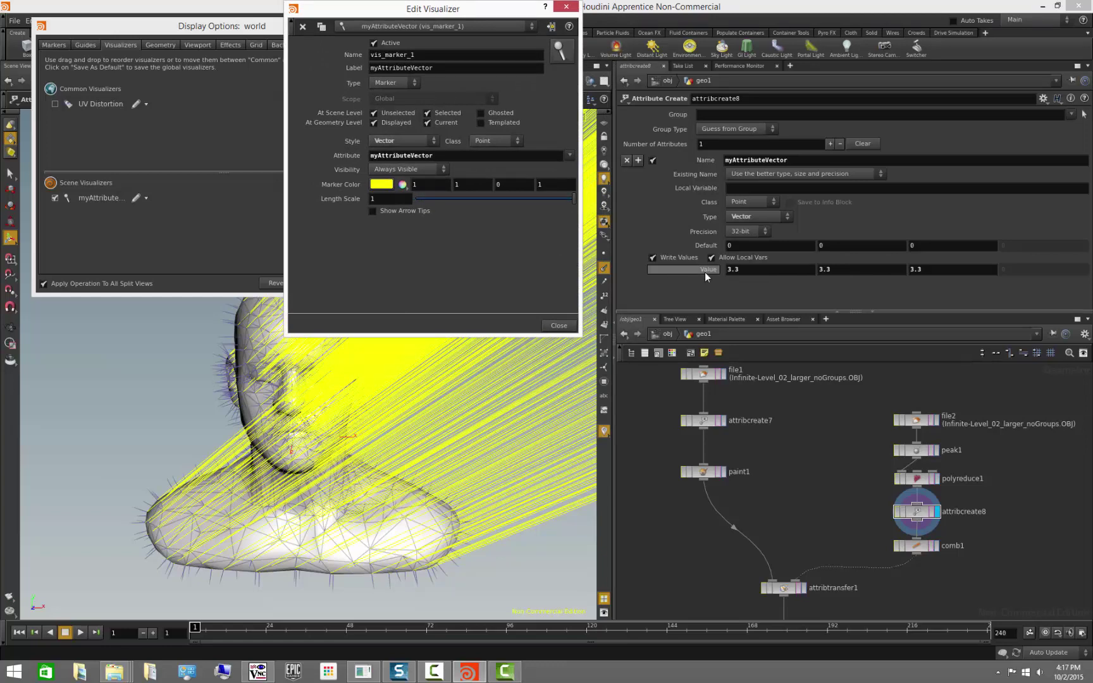
{"action": "middle_click_drag", "start_coordinate": [705, 273], "coordinate": [538, 284]}
{"action": "left_click_drag", "start_coordinate": [310, 388], "coordinate": [296, 443], "text": "alt"}
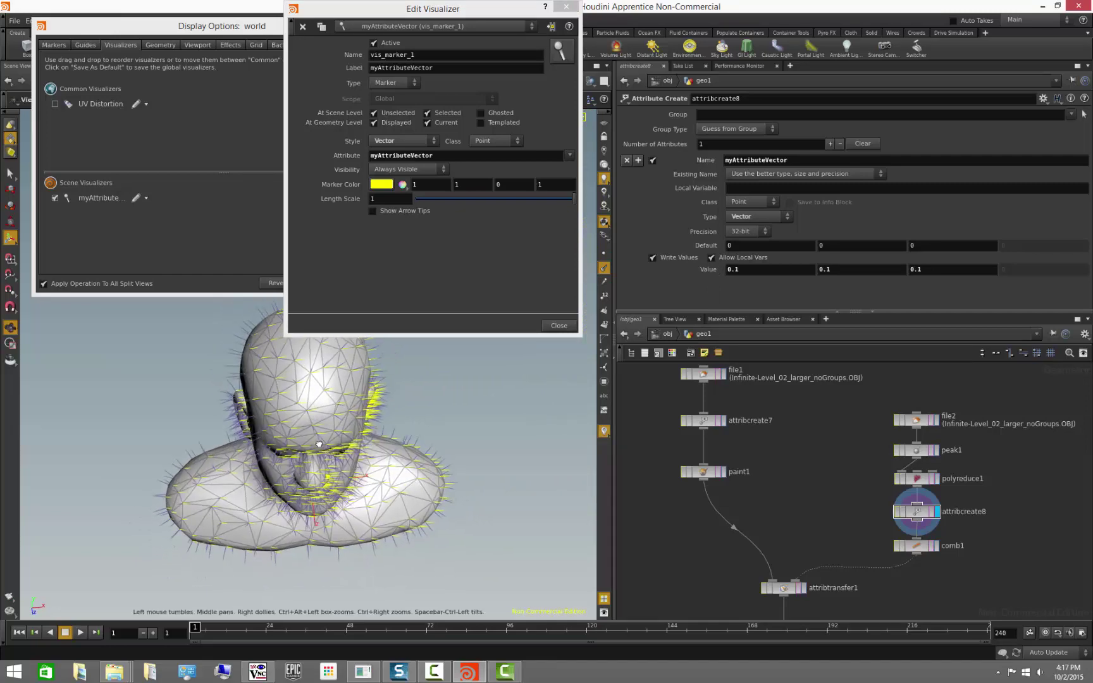
{"action": "right_click_drag", "start_coordinate": [336, 434], "coordinate": [436, 418], "text": "alt"}
{"action": "left_click_drag", "start_coordinate": [304, 382], "coordinate": [221, 386], "text": "alt"}
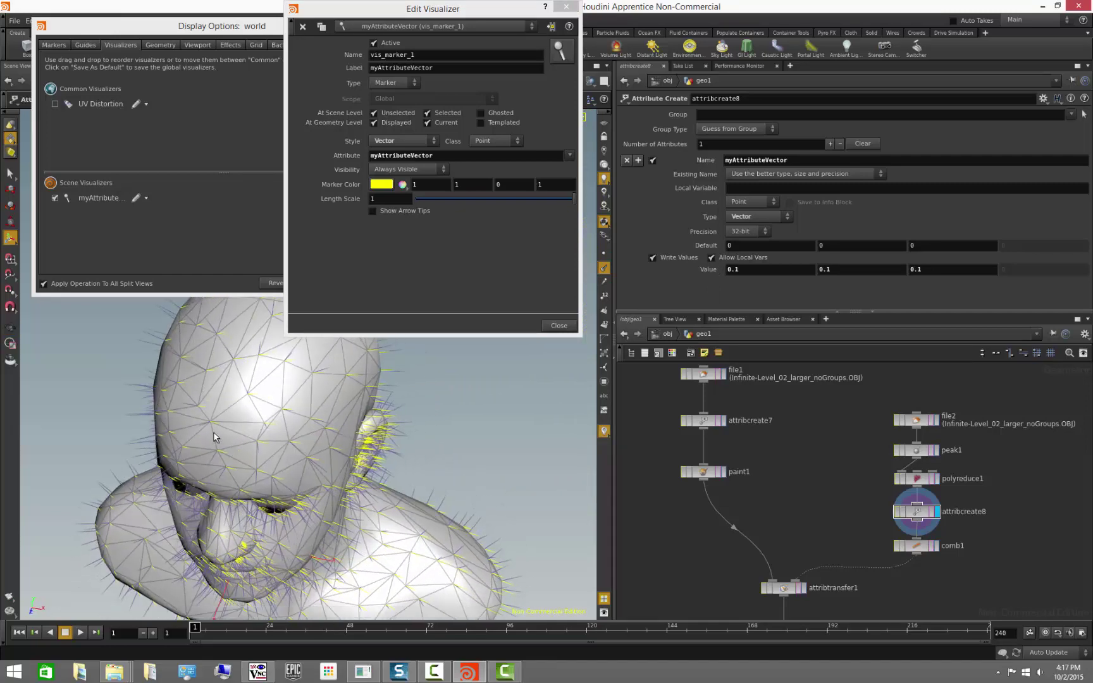
{"action": "left_click_drag", "start_coordinate": [212, 433], "coordinate": [265, 425], "text": "alt"}
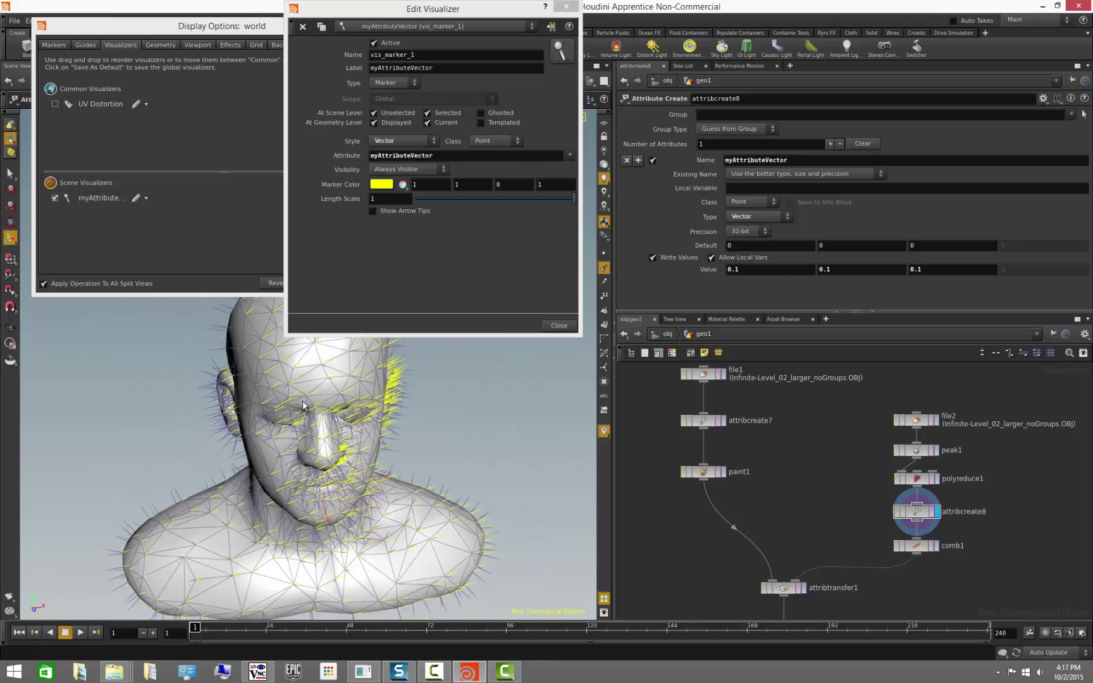
Enable arrow tips for the vector visualizer and close the visualizer editor and the display options.
{"action": "left_click", "coordinate": [373, 211]}
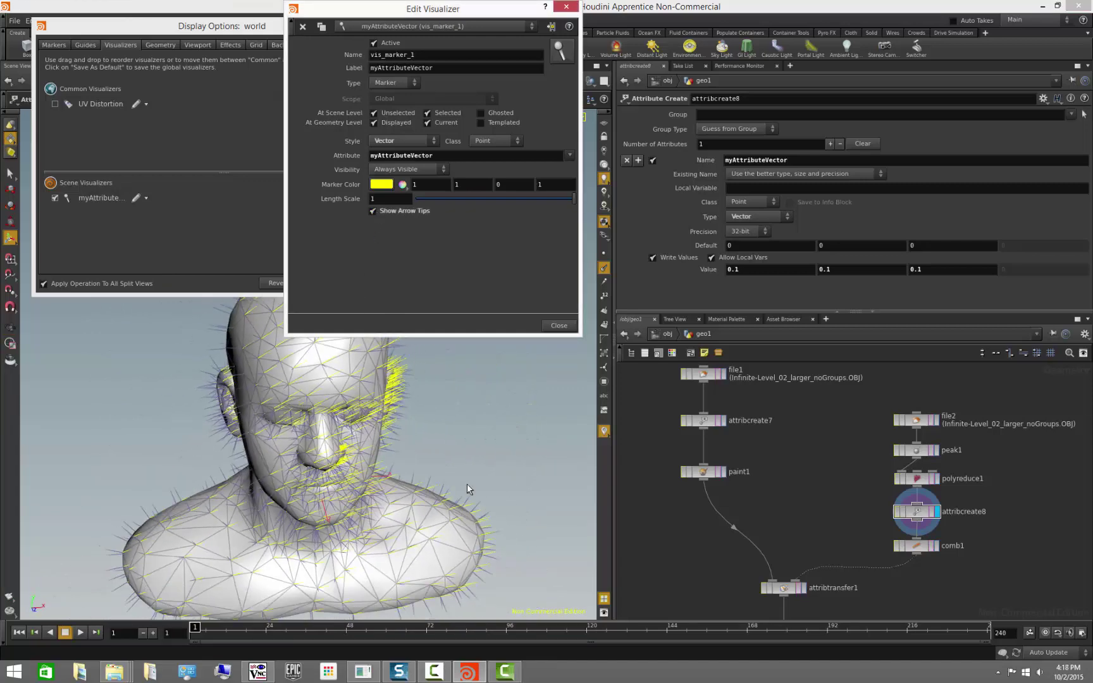
{"action": "right_click_drag", "start_coordinate": [391, 462], "coordinate": [613, 502], "text": "alt"}
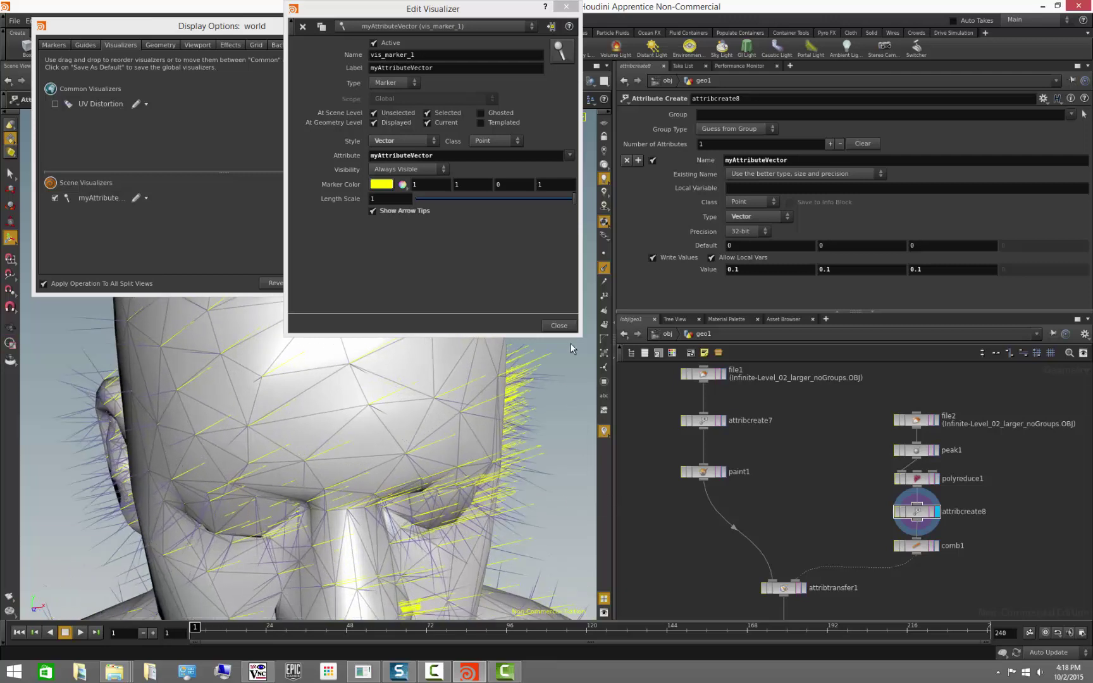
{"action": "left_click", "coordinate": [559, 325]}
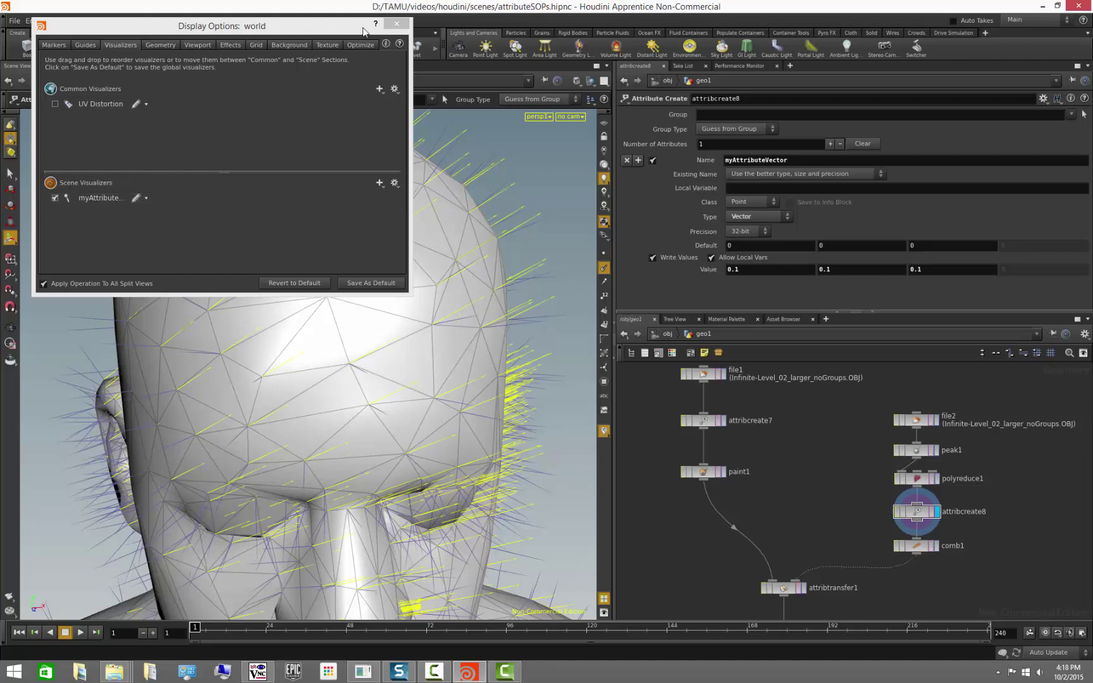
{"action": "left_click_drag", "start_coordinate": [393, 31], "coordinate": [486, 42]}
{"action": "left_click", "coordinate": [495, 40]}
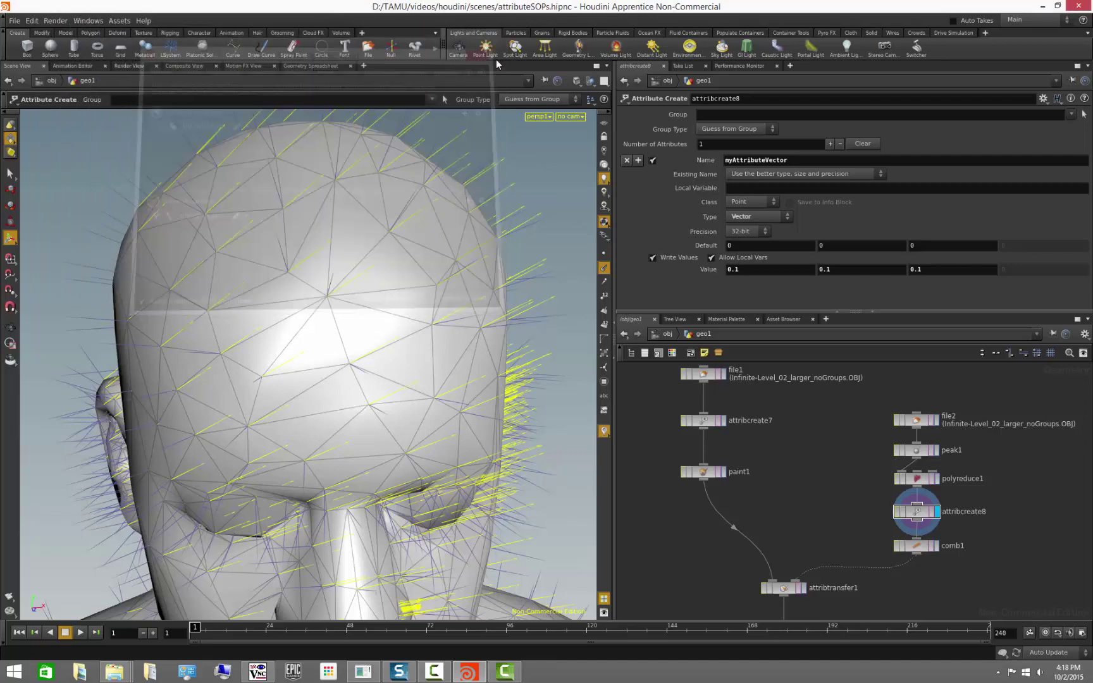
Display the comb1 node's result with its parameters and reset all of its combing changes.
{"action": "right_click_drag", "start_coordinate": [418, 368], "coordinate": [315, 395]}
{"action": "left_click_drag", "start_coordinate": [542, 496], "coordinate": [527, 500]}
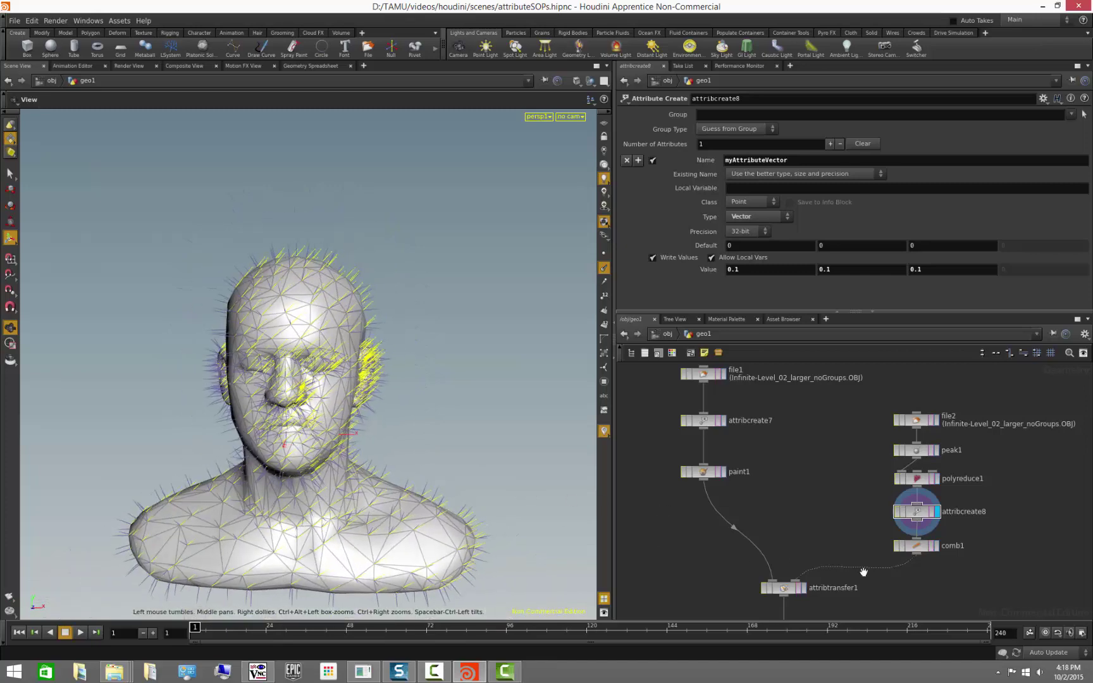
{"action": "left_click", "coordinate": [937, 546]}
{"action": "left_click", "coordinate": [919, 546]}
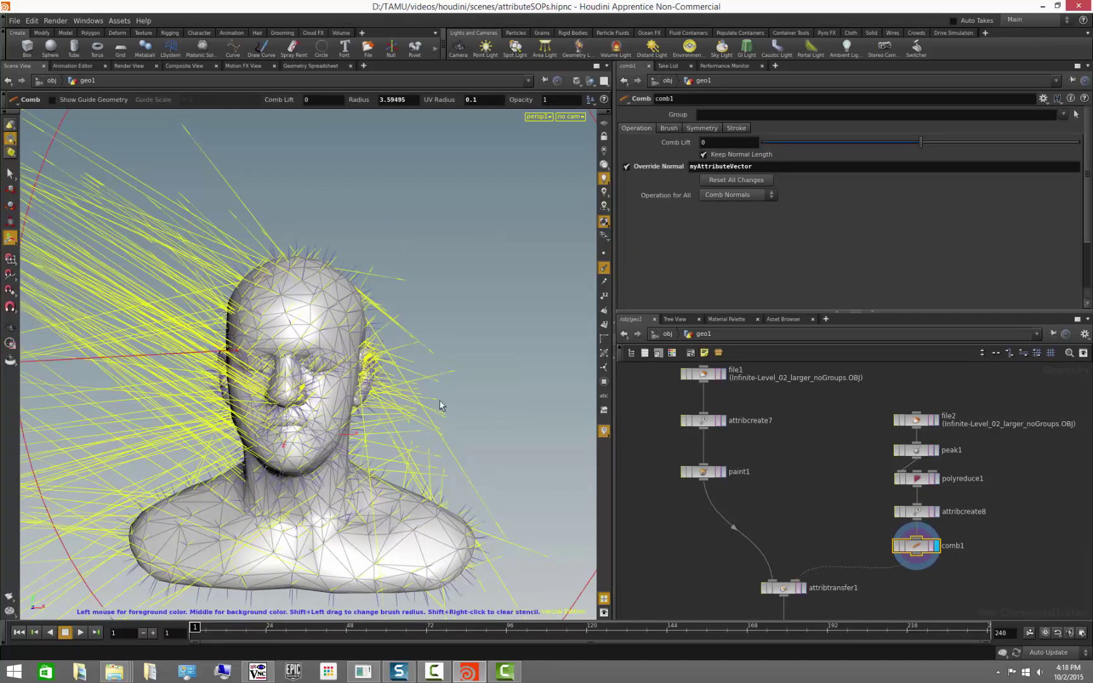
{"action": "left_click", "coordinate": [739, 181]}
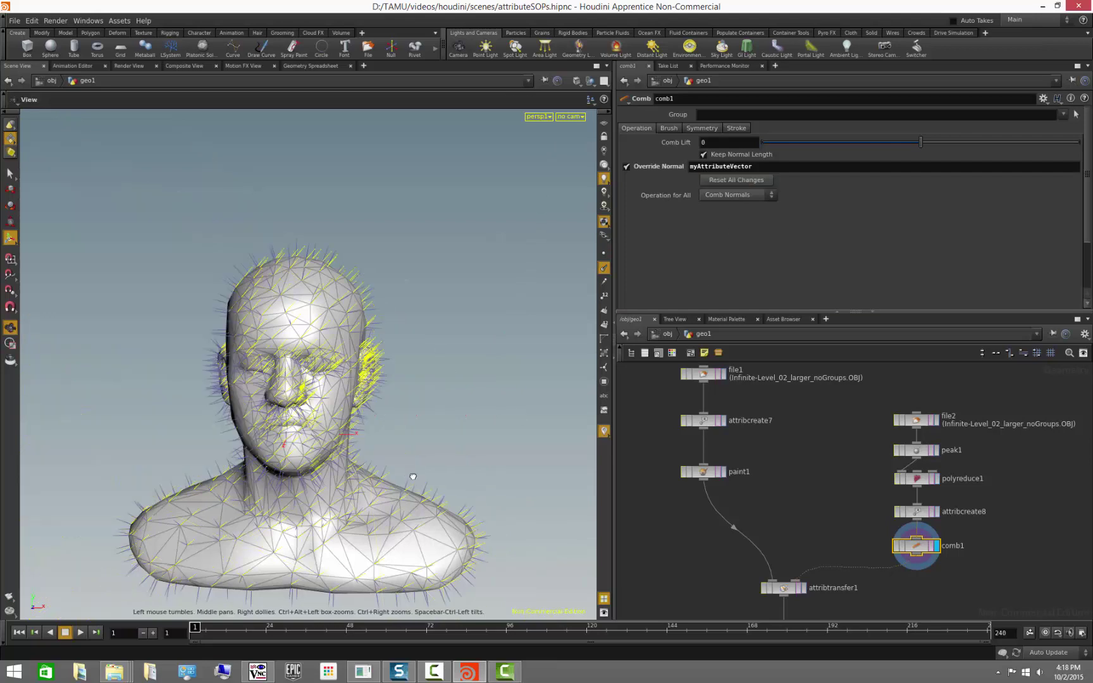
Comb the myAttributeVector vectors with strokes over the bust's face, head and ear.
{"action": "mouse_move", "coordinate": [442, 469]}
{"action": "left_mouse_down"}
{"action": "mouse_move", "coordinate": [447, 478]}
{"action": "mouse_move", "coordinate": [281, 354]}
{"action": "mouse_move", "coordinate": [293, 354]}
{"action": "mouse_move", "coordinate": [295, 325]}
{"action": "mouse_move", "coordinate": [295, 356]}
{"action": "left_mouse_up"}
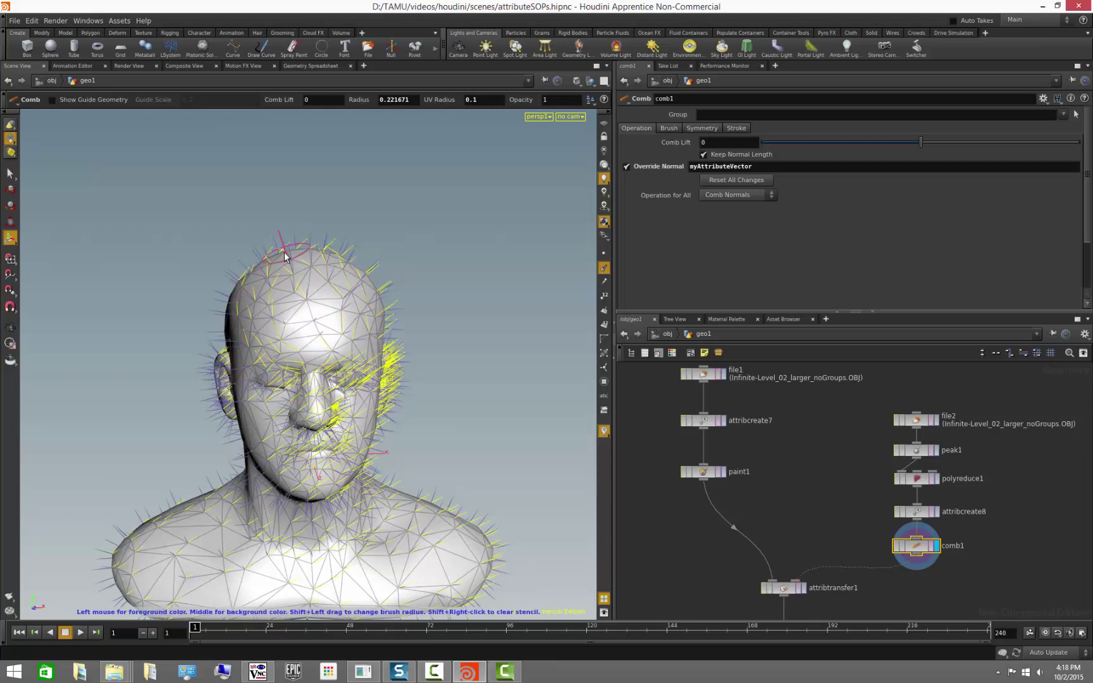
{"action": "key", "text": "Escape"}
{"action": "left_click_drag", "start_coordinate": [378, 447], "coordinate": [338, 424]}
{"action": "left_click_drag", "start_coordinate": [230, 365], "coordinate": [189, 324]}
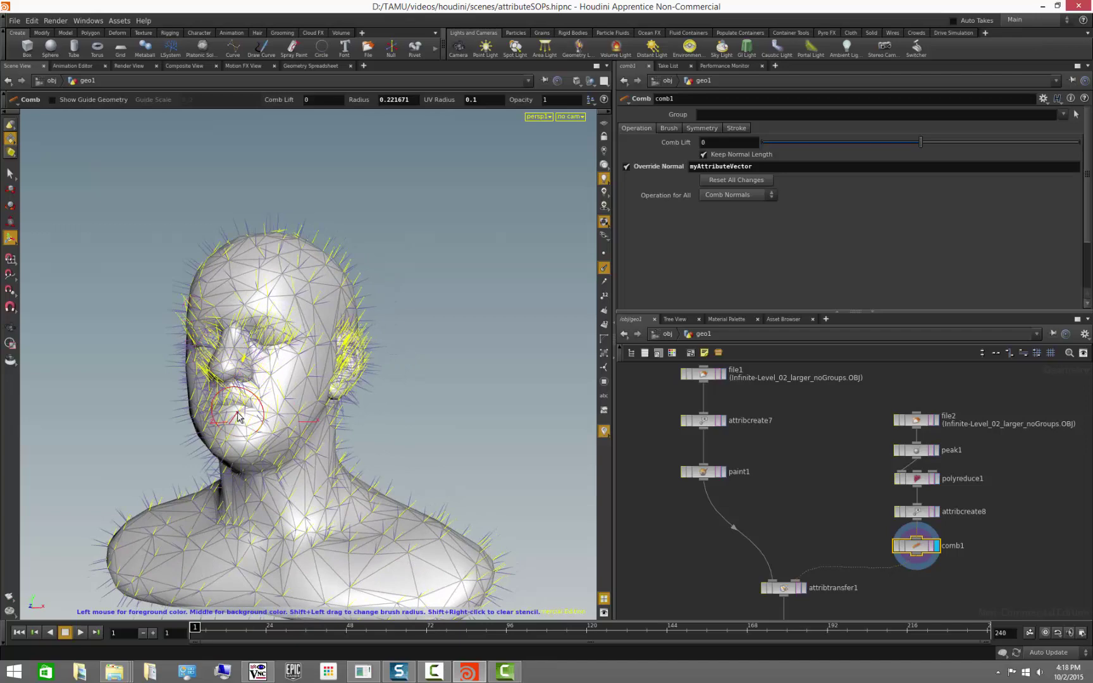
{"action": "left_click_drag", "start_coordinate": [237, 411], "coordinate": [187, 380]}
{"action": "left_click_drag", "start_coordinate": [360, 365], "coordinate": [367, 356]}
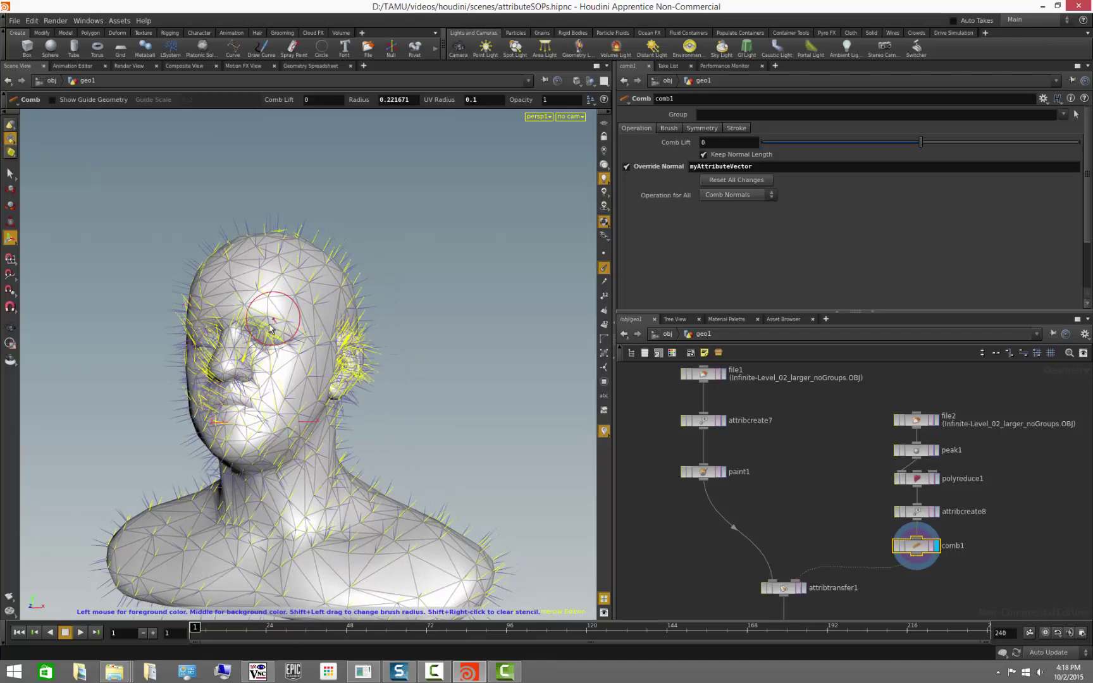
{"action": "left_click_drag", "start_coordinate": [347, 399], "coordinate": [195, 359], "text": "alt"}
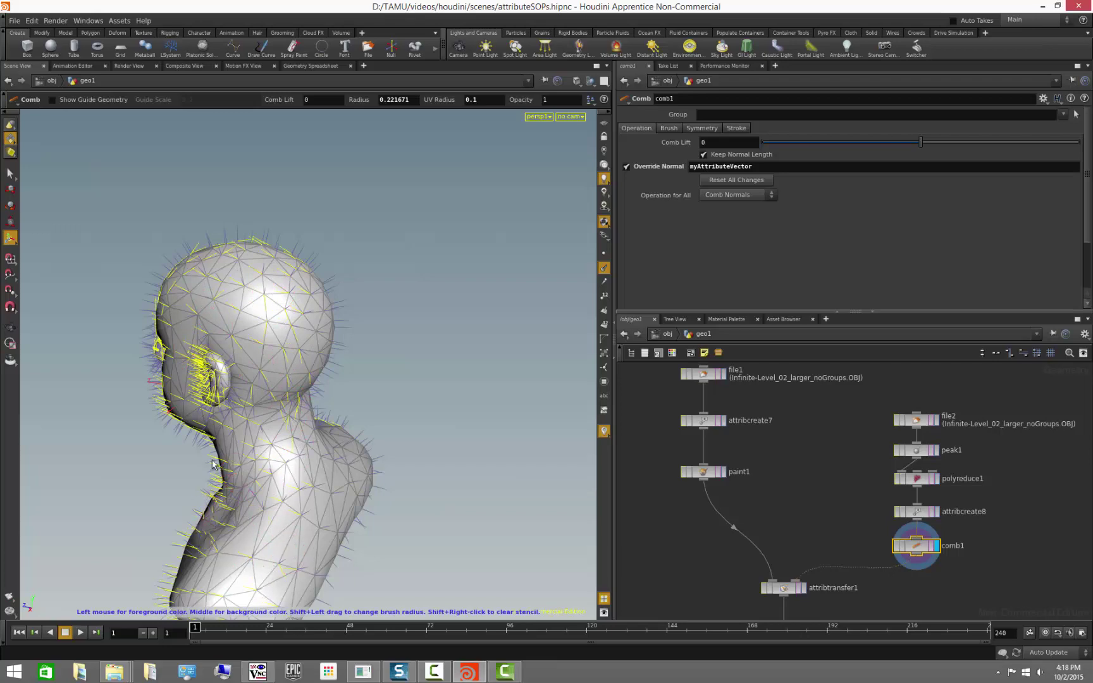
{"action": "key", "text": "Escape"}
{"action": "left_click_drag", "start_coordinate": [298, 455], "coordinate": [414, 444]}
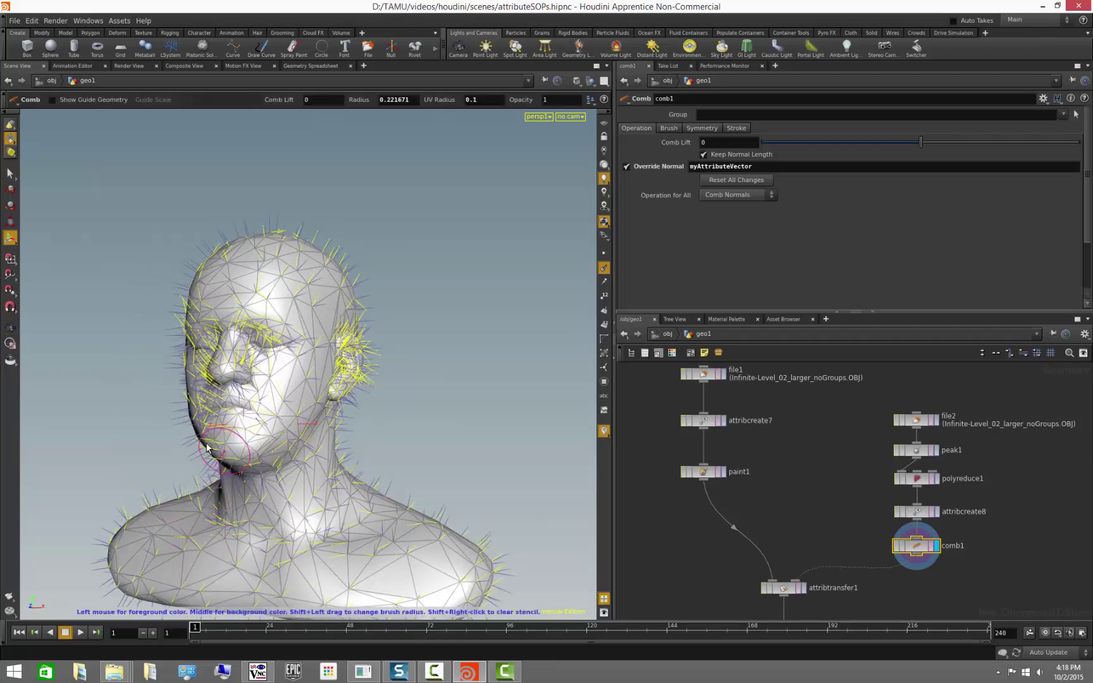
{"action": "key", "text": "Escape"}
{"action": "mouse_move", "coordinate": [190, 430]}
{"action": "left_mouse_down"}
{"action": "mouse_move", "coordinate": [295, 403]}
{"action": "mouse_move", "coordinate": [256, 380]}
{"action": "left_mouse_up"}
{"action": "key", "text": "Return"}
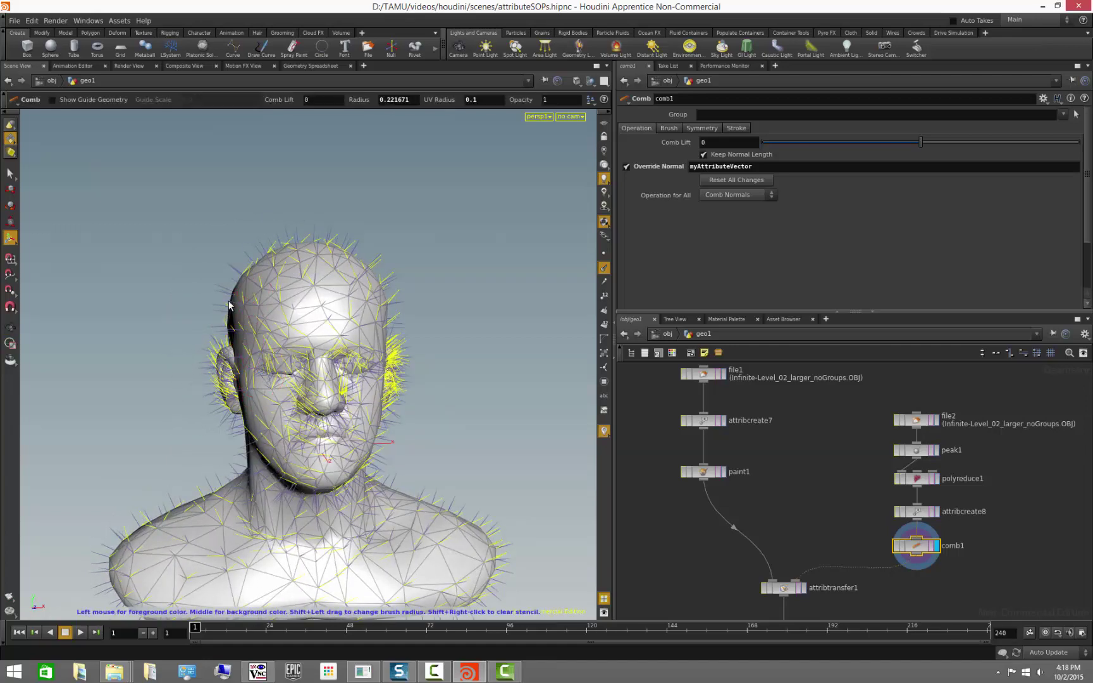
Turn off the display of point normals and inspect only the combed vectors around the bust.
{"action": "key", "text": "Escape"}
{"action": "left_click_drag", "start_coordinate": [329, 375], "coordinate": [374, 380]}
{"action": "key", "text": "Return"}
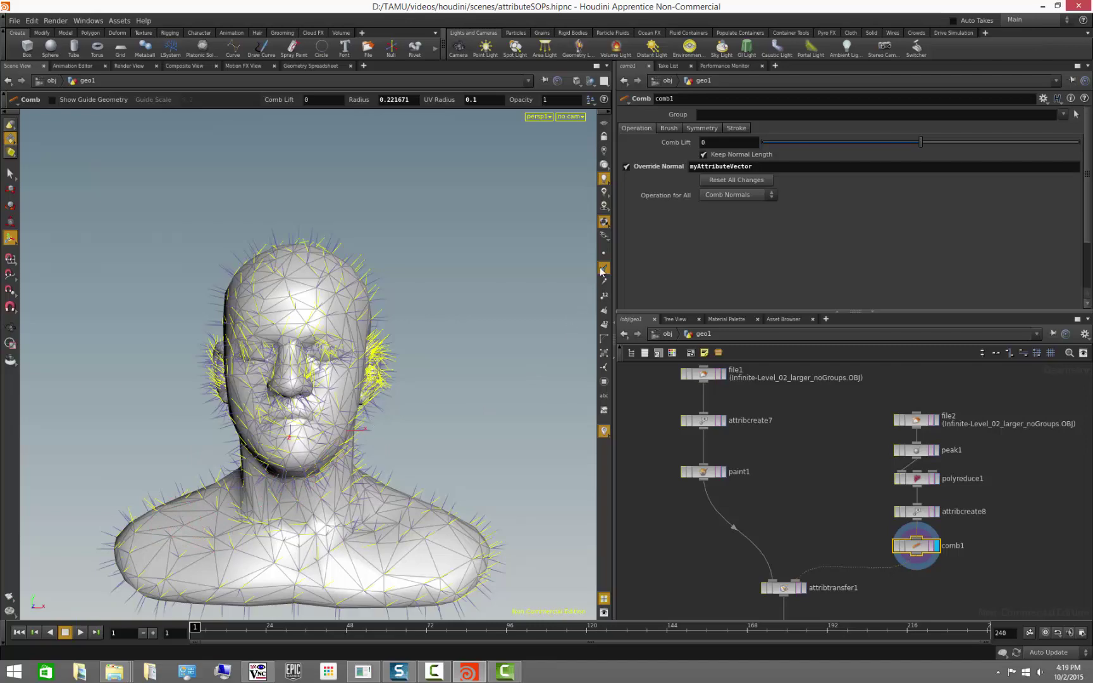
{"action": "key", "text": "Escape"}
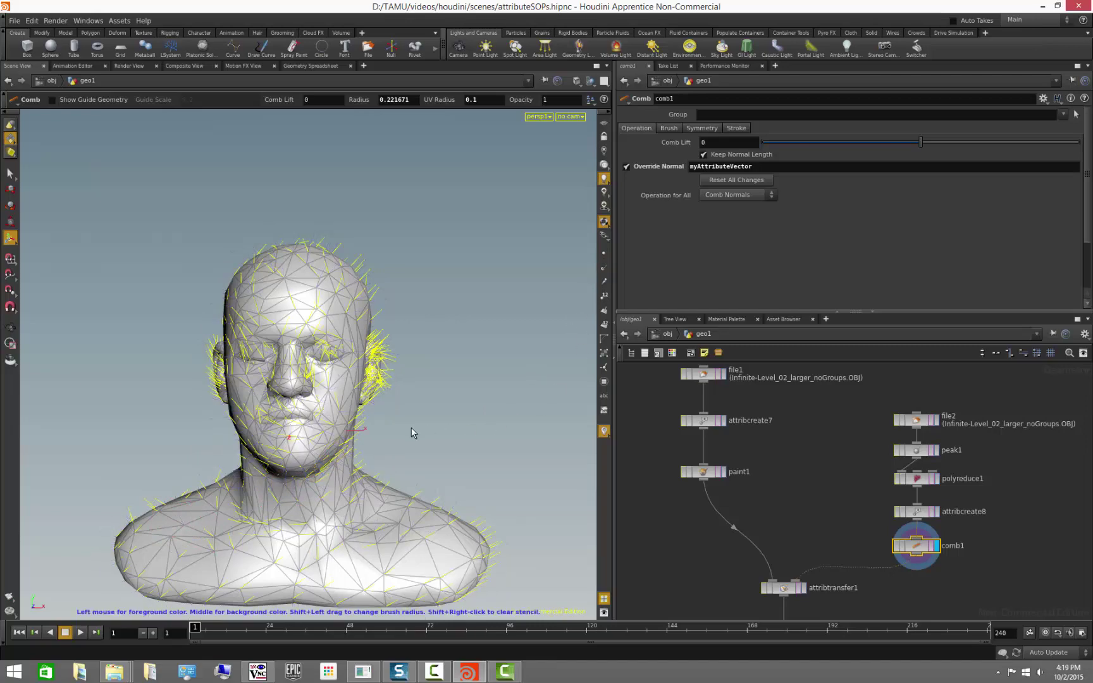
{"action": "left_click_drag", "start_coordinate": [418, 431], "coordinate": [515, 451]}
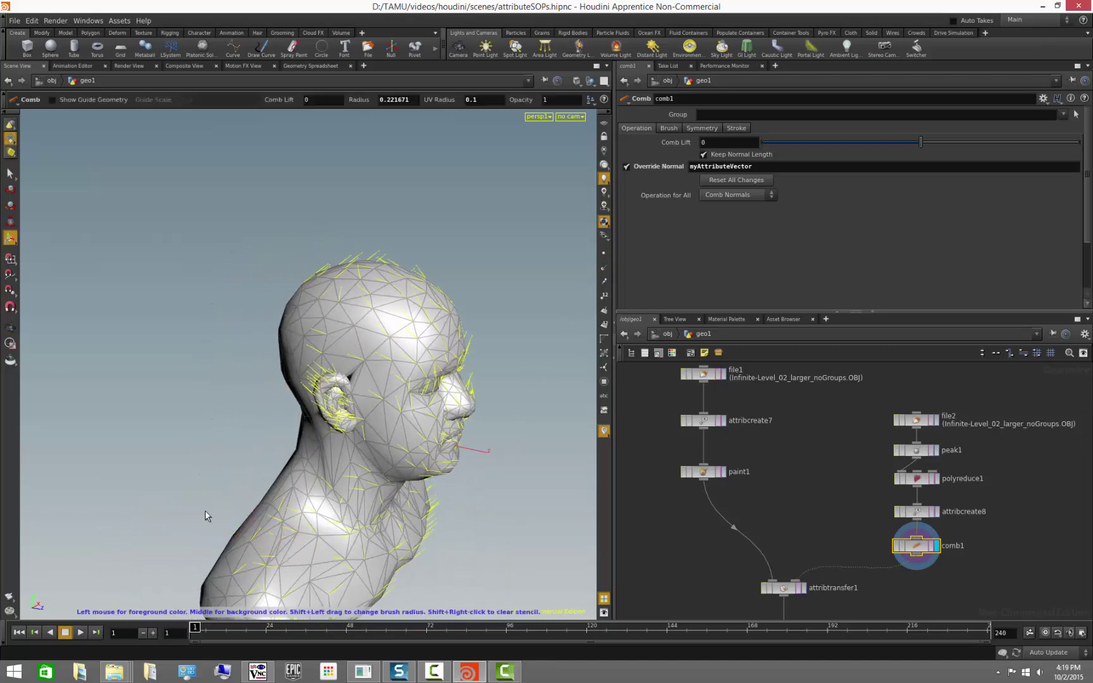
{"action": "left_click_drag", "start_coordinate": [418, 536], "coordinate": [171, 532], "text": "alt"}
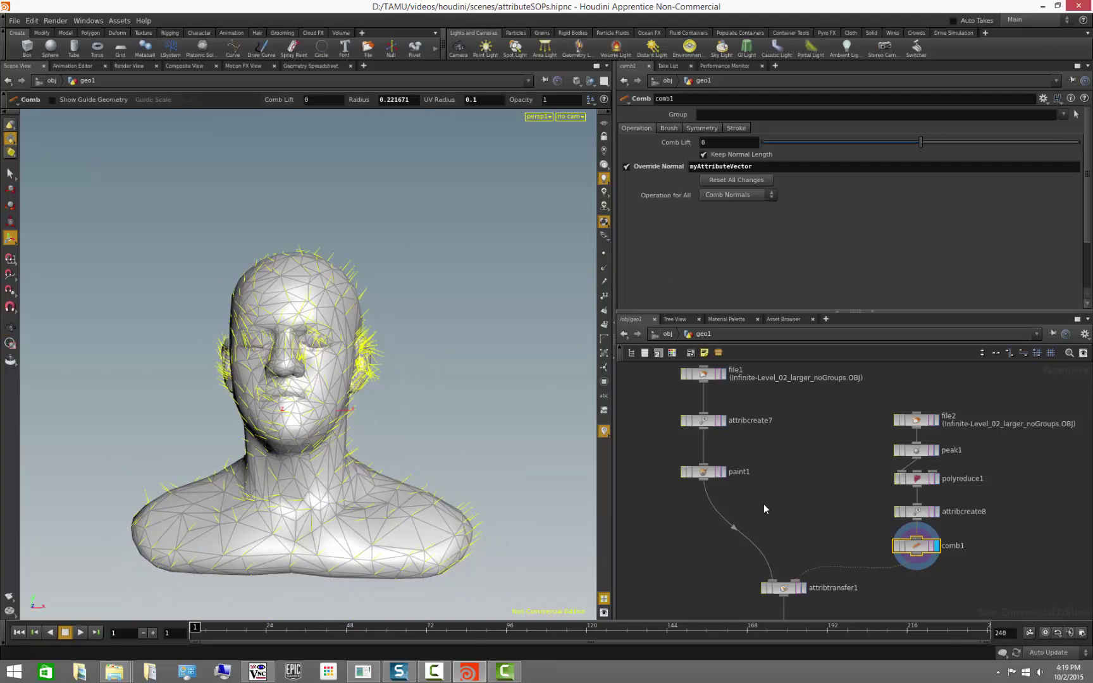
Display the paint1 result, and switch to the attribtransfer1 result with its parameters shown.
{"action": "left_click", "coordinate": [854, 596]}
{"action": "middle_click_drag", "start_coordinate": [854, 596], "coordinate": [827, 520]}
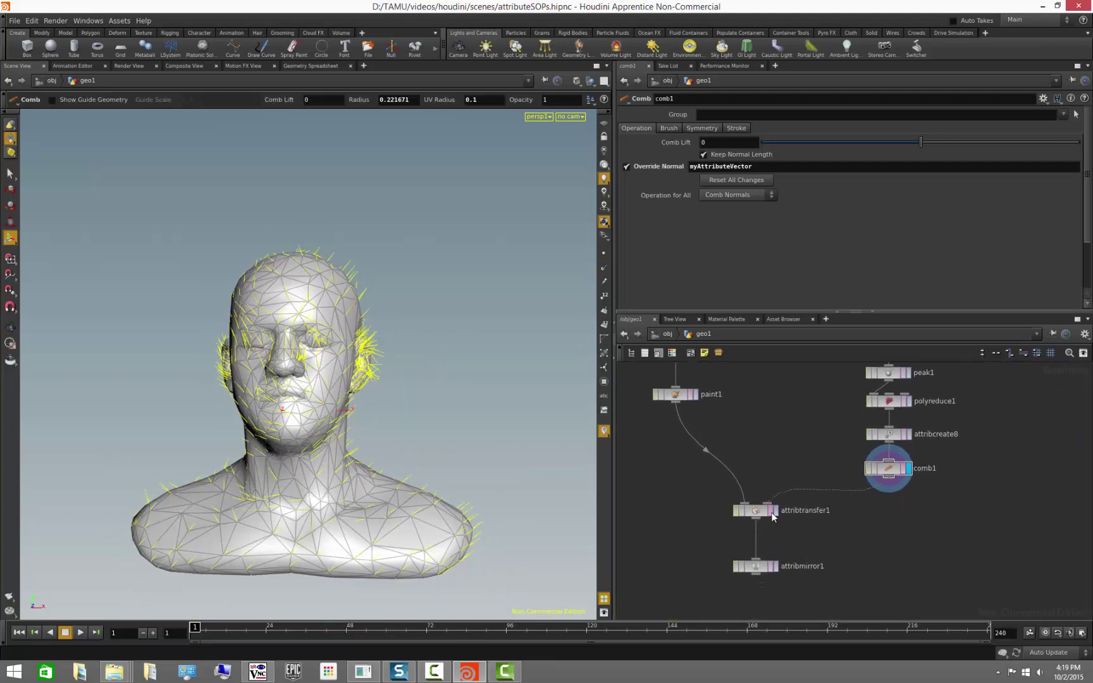
{"action": "middle_click_drag", "start_coordinate": [759, 466], "coordinate": [769, 501]}
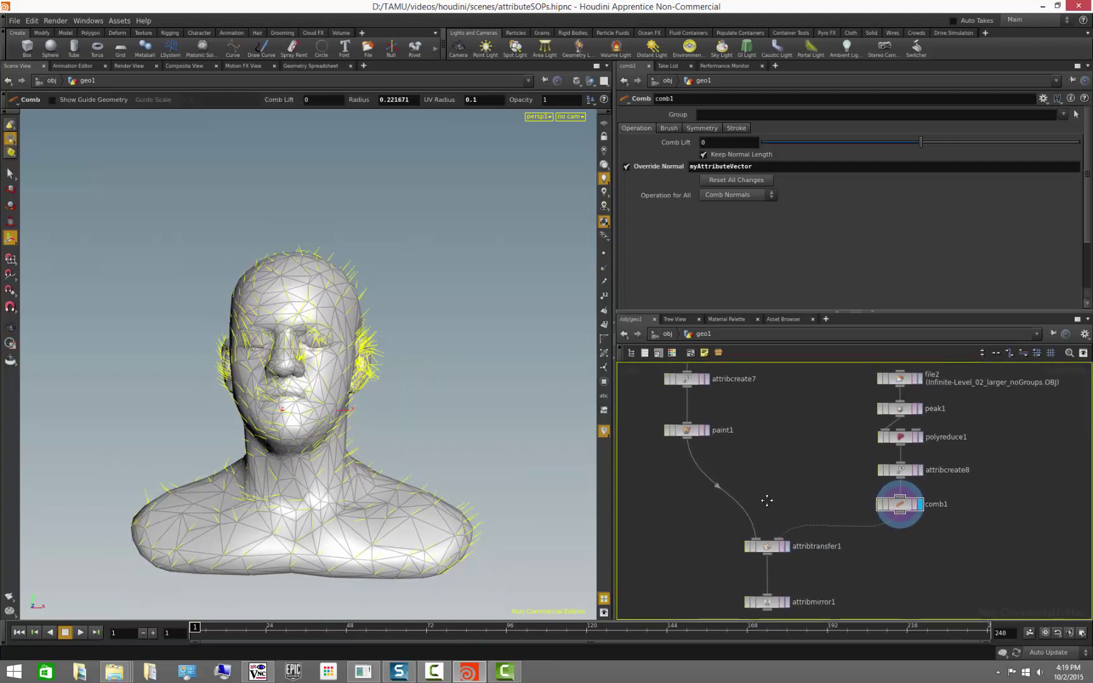
{"action": "left_click", "coordinate": [708, 432]}
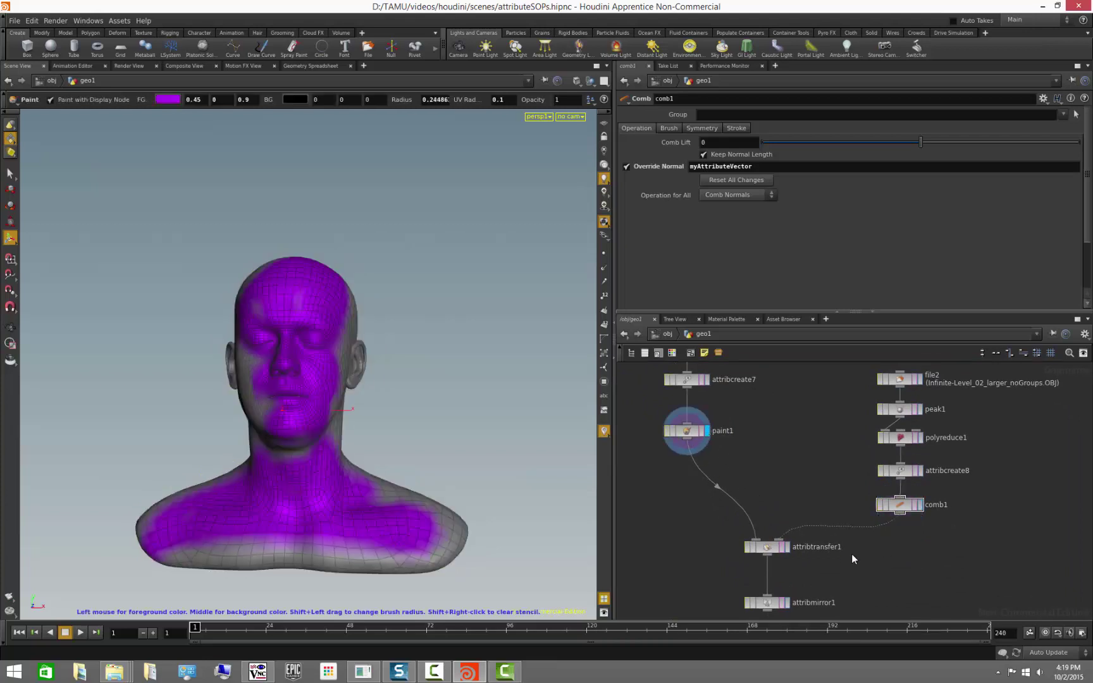
{"action": "left_click_drag", "start_coordinate": [897, 522], "coordinate": [899, 514]}
{"action": "left_click", "coordinate": [786, 549]}
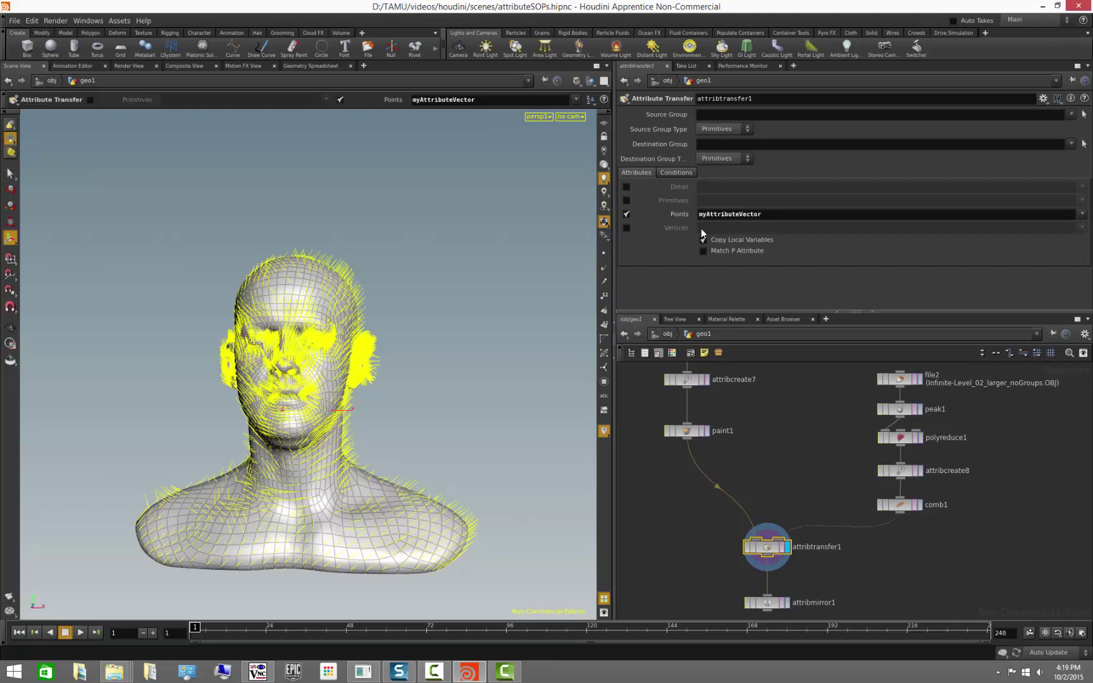
Try attribtransfer1's distance threshold condition by switching it off and on and varying its distance, ending at 10.
{"action": "left_click", "coordinate": [677, 173]}
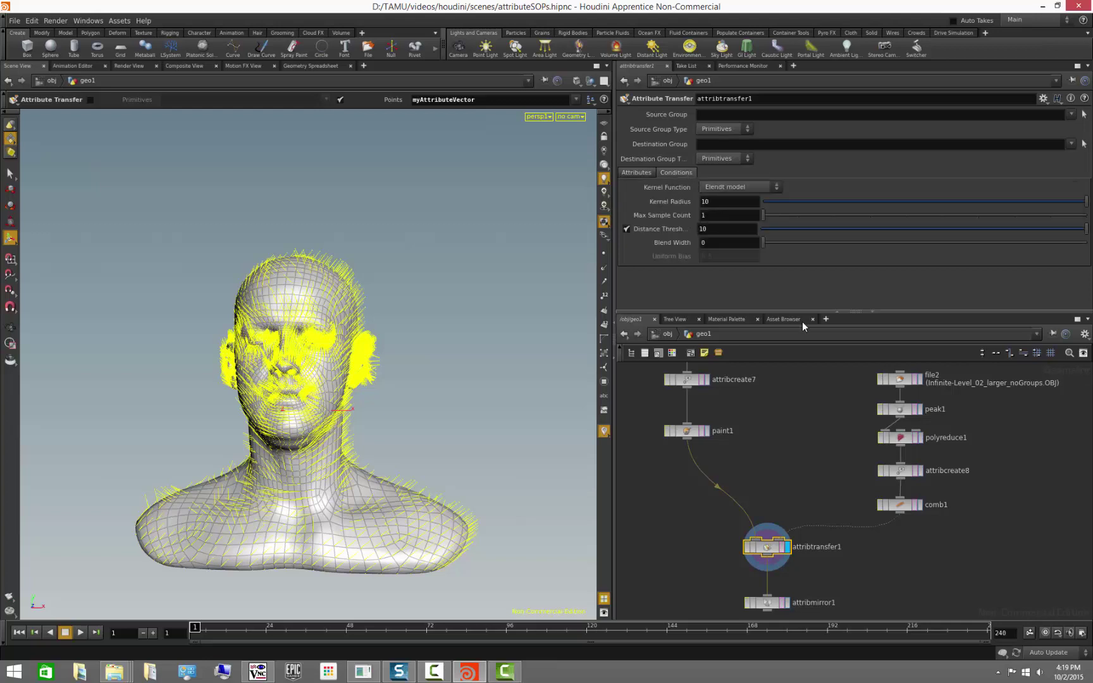
{"action": "left_click", "coordinate": [624, 230]}
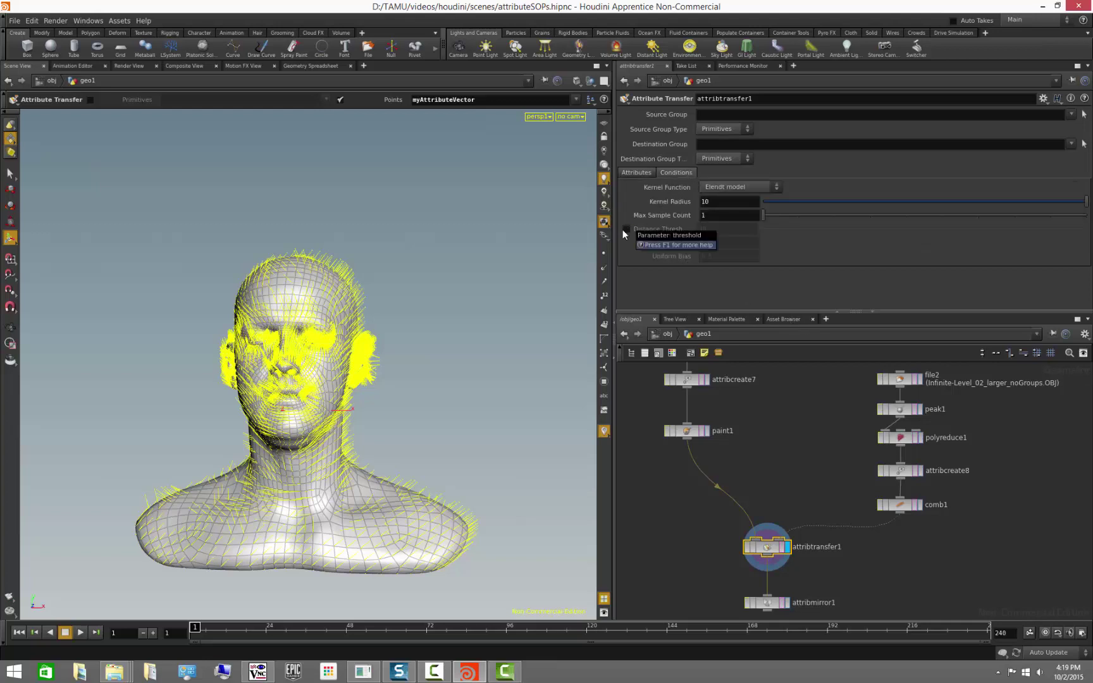
{"action": "left_click", "coordinate": [624, 231]}
{"action": "left_click_drag", "start_coordinate": [766, 231], "coordinate": [1091, 227]}
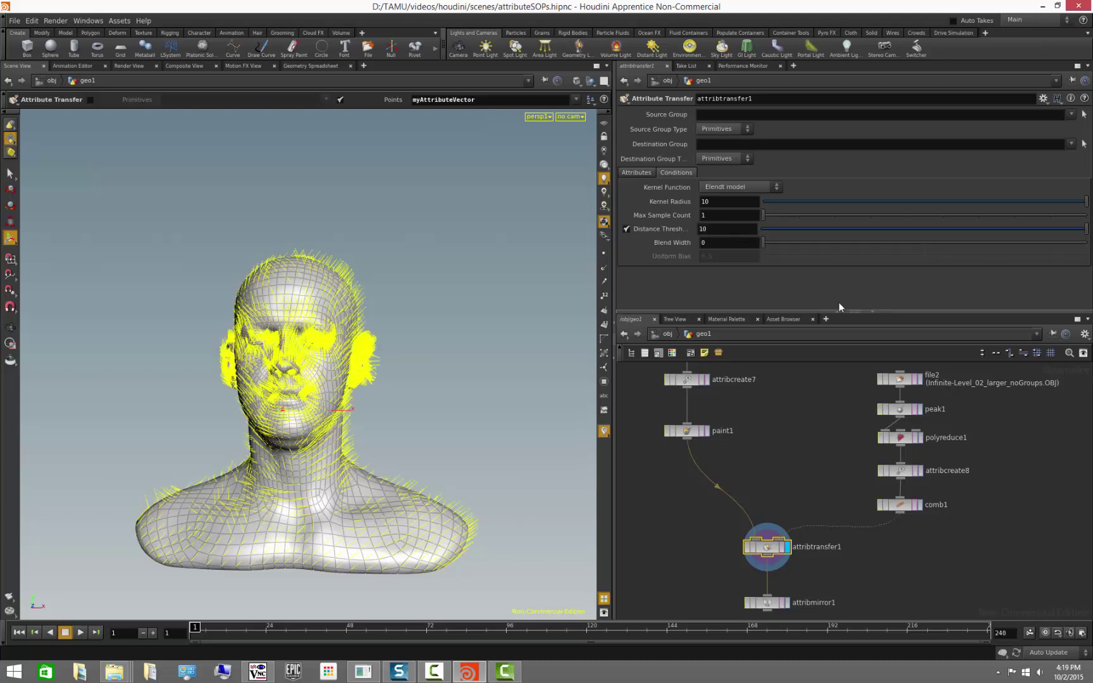
{"action": "left_click_drag", "start_coordinate": [763, 217], "coordinate": [745, 258]}
Compare the two source branches by displaying the comb1 and paint1 results on the bust.
{"action": "left_click_drag", "start_coordinate": [386, 441], "coordinate": [393, 455], "text": "alt"}
{"action": "right_click_drag", "start_coordinate": [393, 456], "coordinate": [544, 500], "text": "alt"}
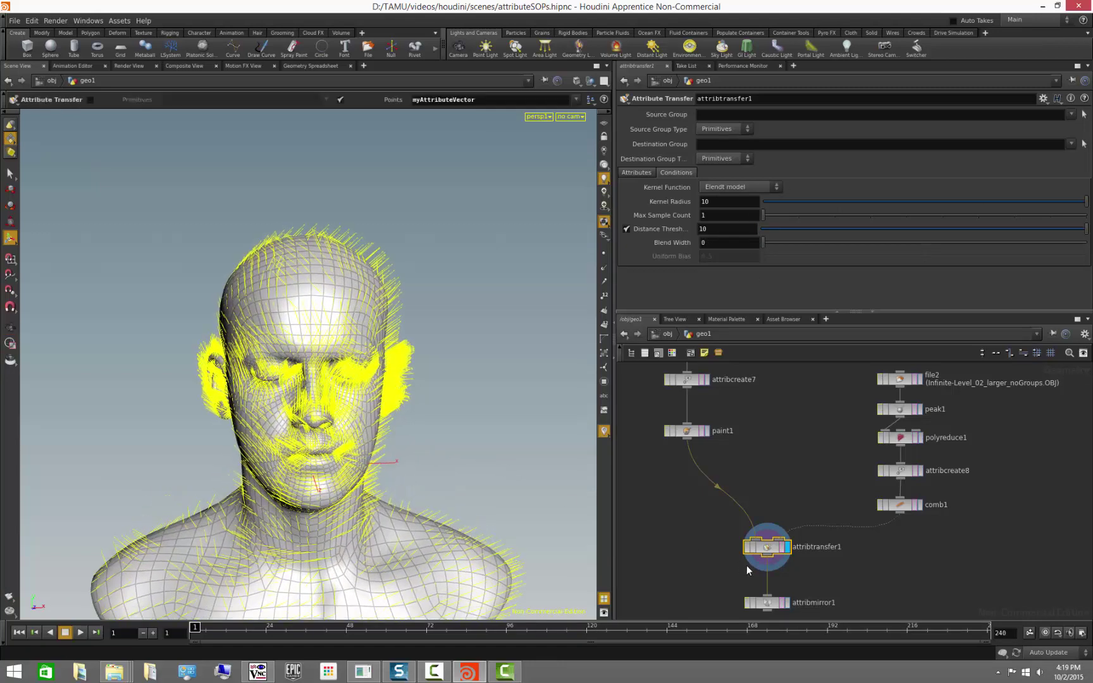
{"action": "left_click", "coordinate": [919, 505]}
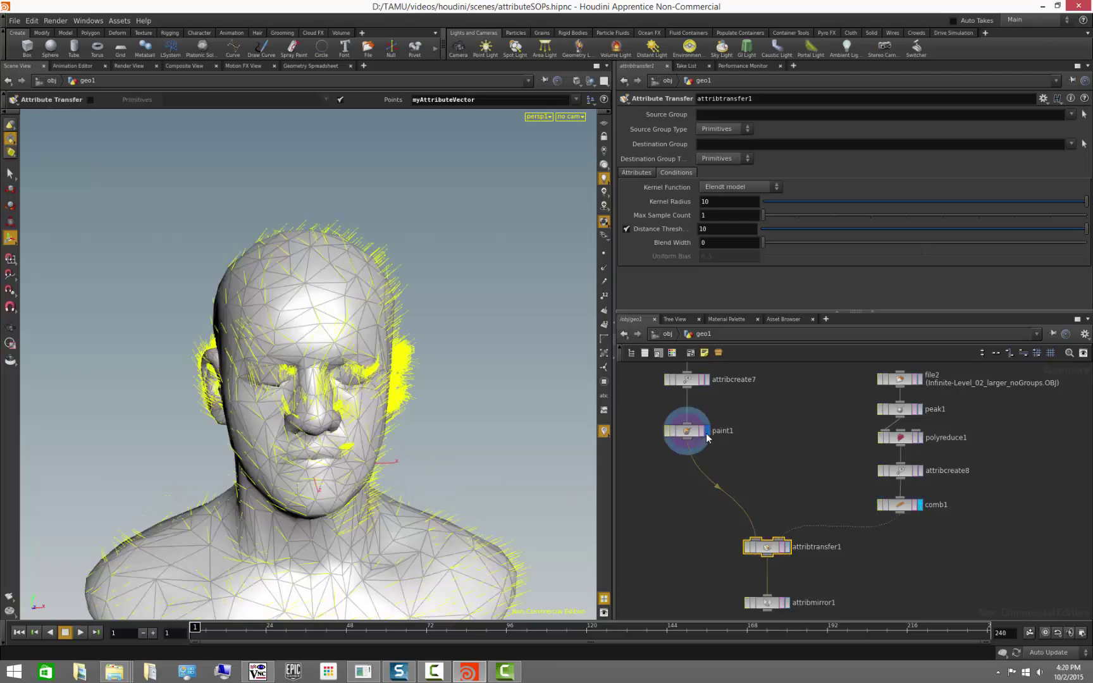
{"action": "left_click", "coordinate": [706, 431]}
{"action": "left_click", "coordinate": [920, 504]}
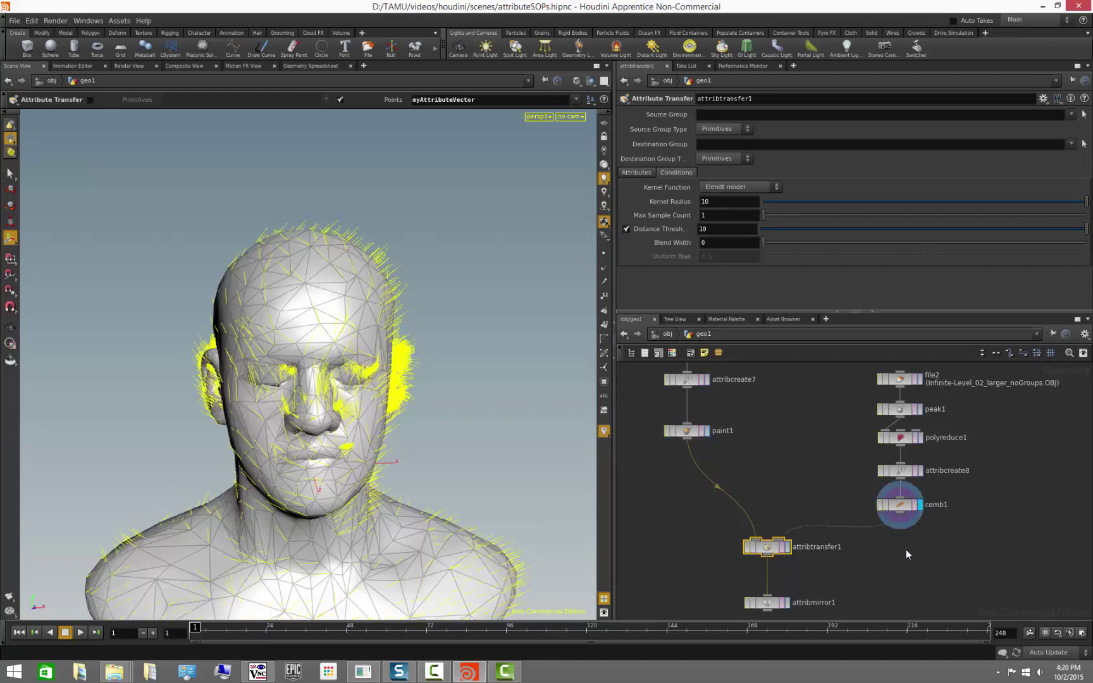
{"action": "middle_click_drag", "start_coordinate": [861, 572], "coordinate": [848, 500]}
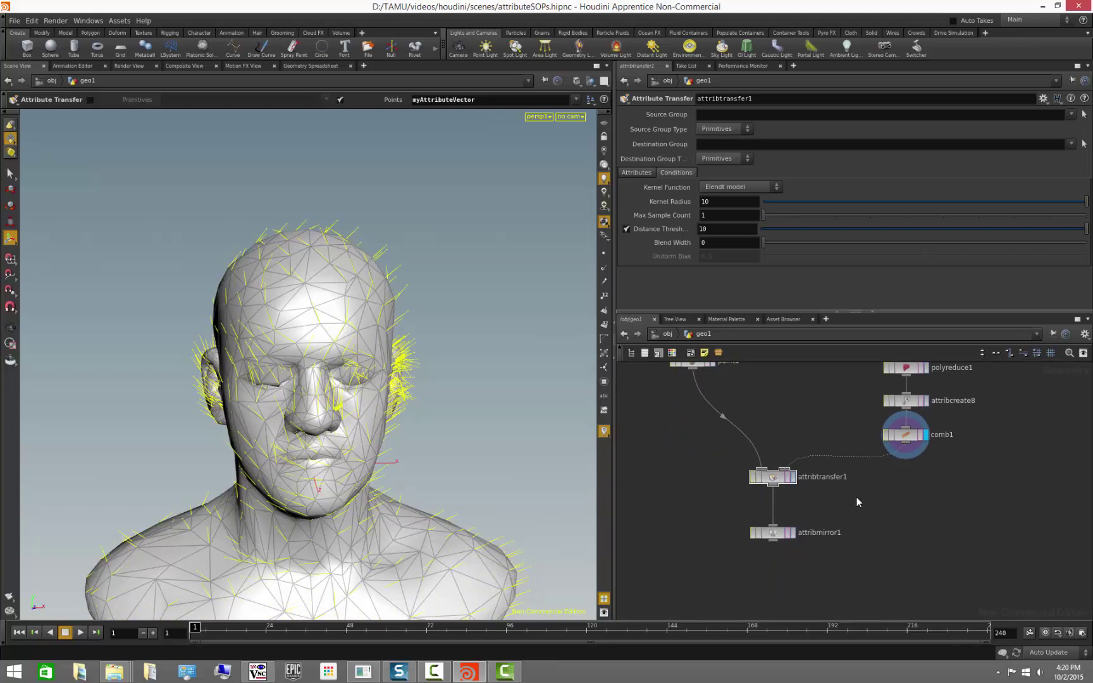
Display the attribtransfer1 result and examine the transferred vectors on the denser head.
{"action": "left_click", "coordinate": [793, 477]}
{"action": "key", "text": "Escape"}
{"action": "left_click_drag", "start_coordinate": [490, 481], "coordinate": [505, 441]}
{"action": "key", "text": "Return"}
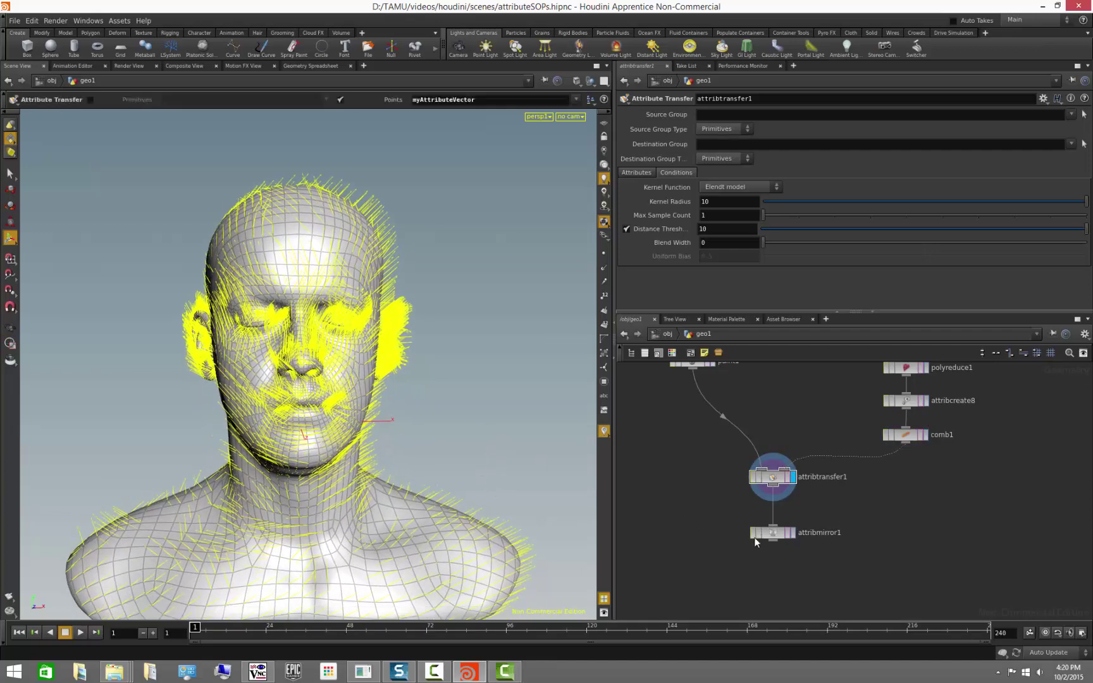
Display the attribmirror1 result with the whole bust in view and show the node's parameters.
{"action": "left_click", "coordinate": [794, 536]}
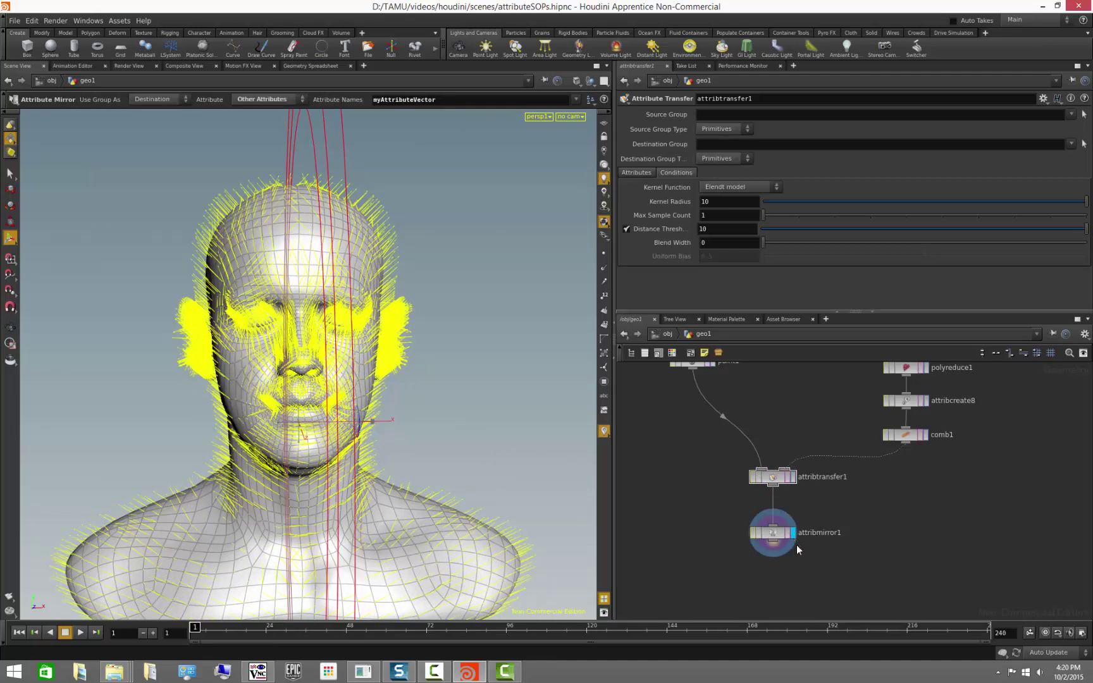
{"action": "key", "text": "Escape"}
{"action": "scroll", "coordinate": [556, 502], "scroll_direction": "down", "scroll_amount": 5}
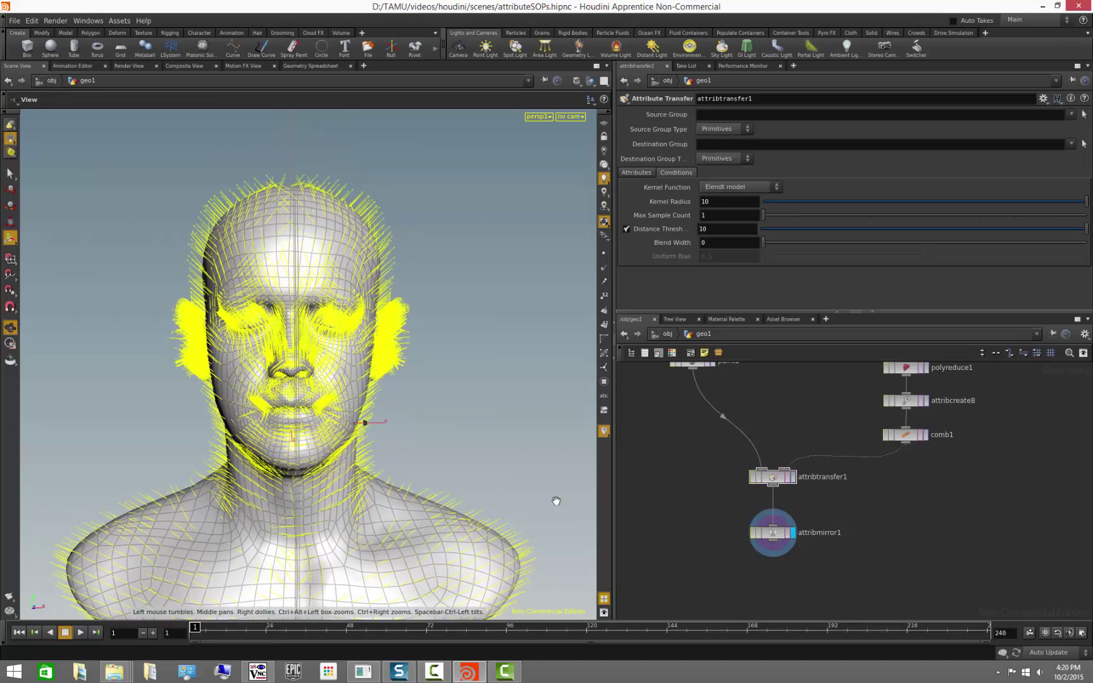
{"action": "key", "text": "Return"}
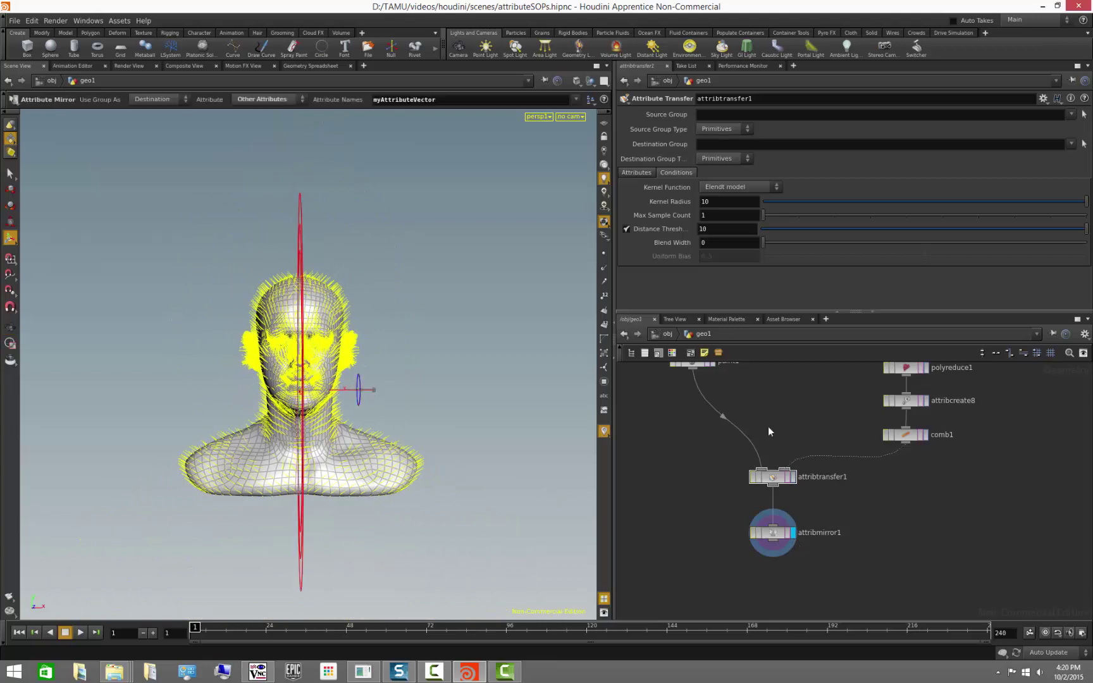
{"action": "left_click", "coordinate": [770, 535]}
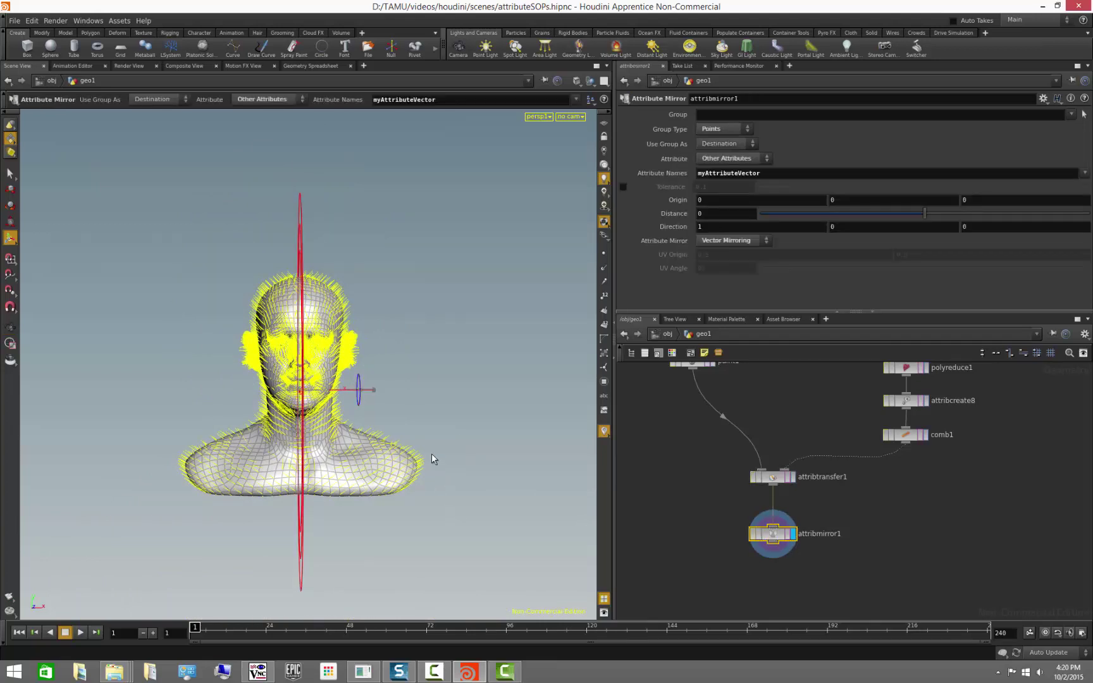
Examine the mirrored vectors on both halves of the face, undoing any accidental move of the mirror handle.
{"action": "right_click_drag", "start_coordinate": [415, 448], "coordinate": [464, 455], "text": "alt"}
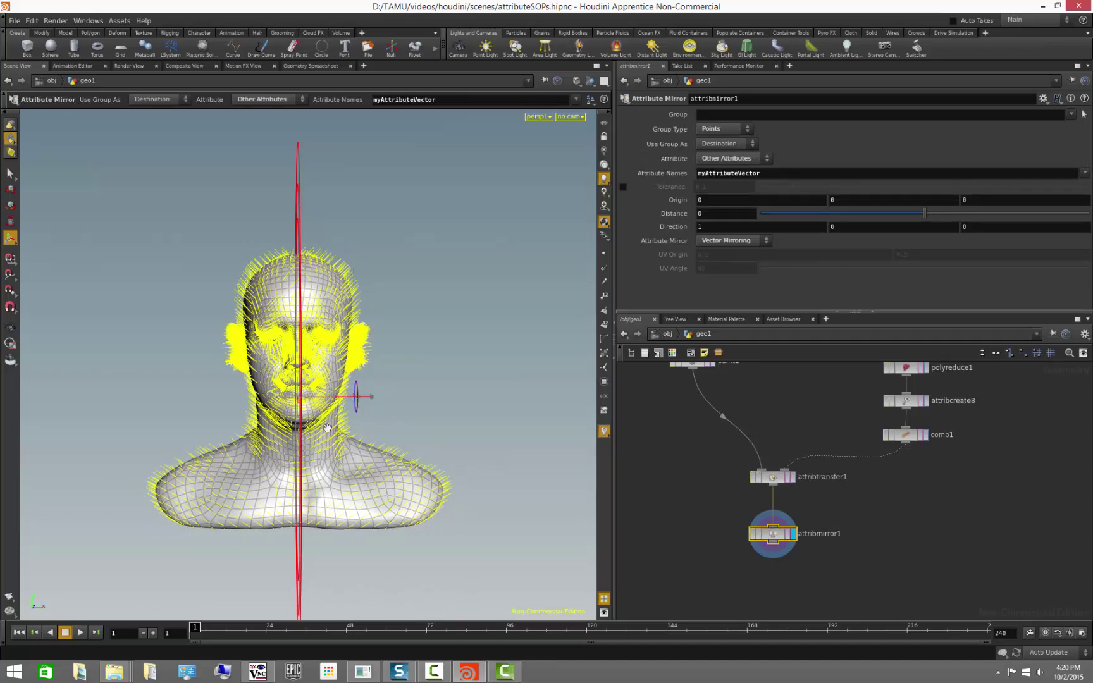
{"action": "right_click_drag", "start_coordinate": [327, 429], "coordinate": [440, 440], "text": "alt"}
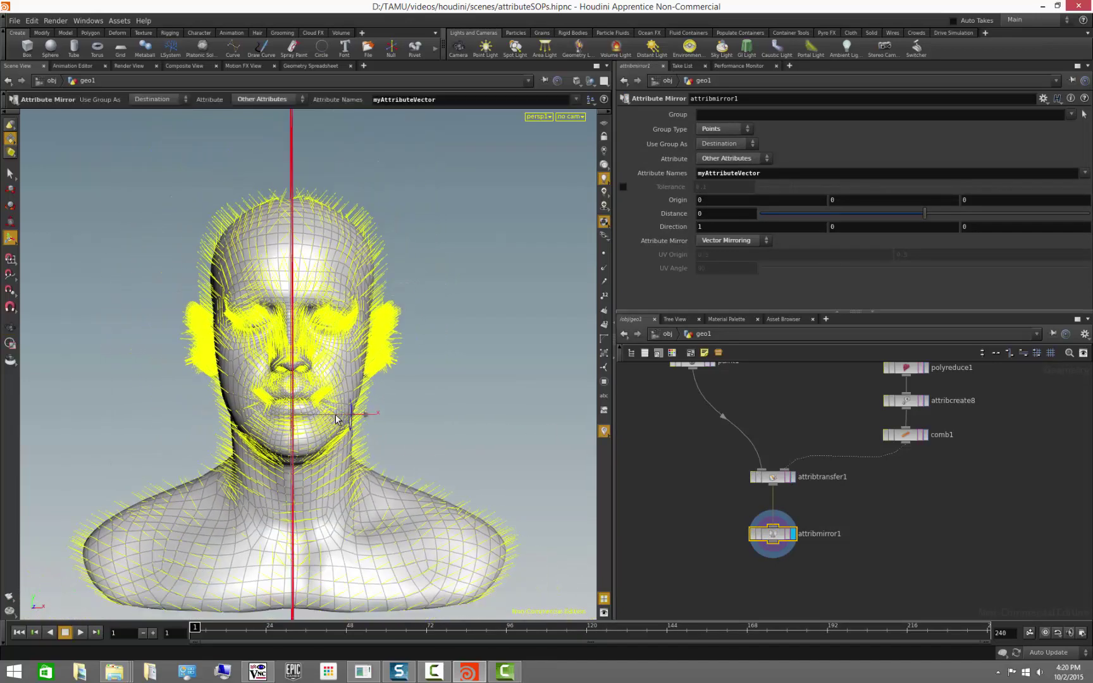
{"action": "left_click_drag", "start_coordinate": [410, 441], "coordinate": [390, 442], "text": "alt"}
{"action": "mouse_move", "coordinate": [385, 445]}
{"action": "right_mouse_down", "text": "alt"}
{"action": "mouse_move", "coordinate": [440, 457]}
{"action": "mouse_move", "coordinate": [390, 454]}
{"action": "right_mouse_up", "text": "alt"}
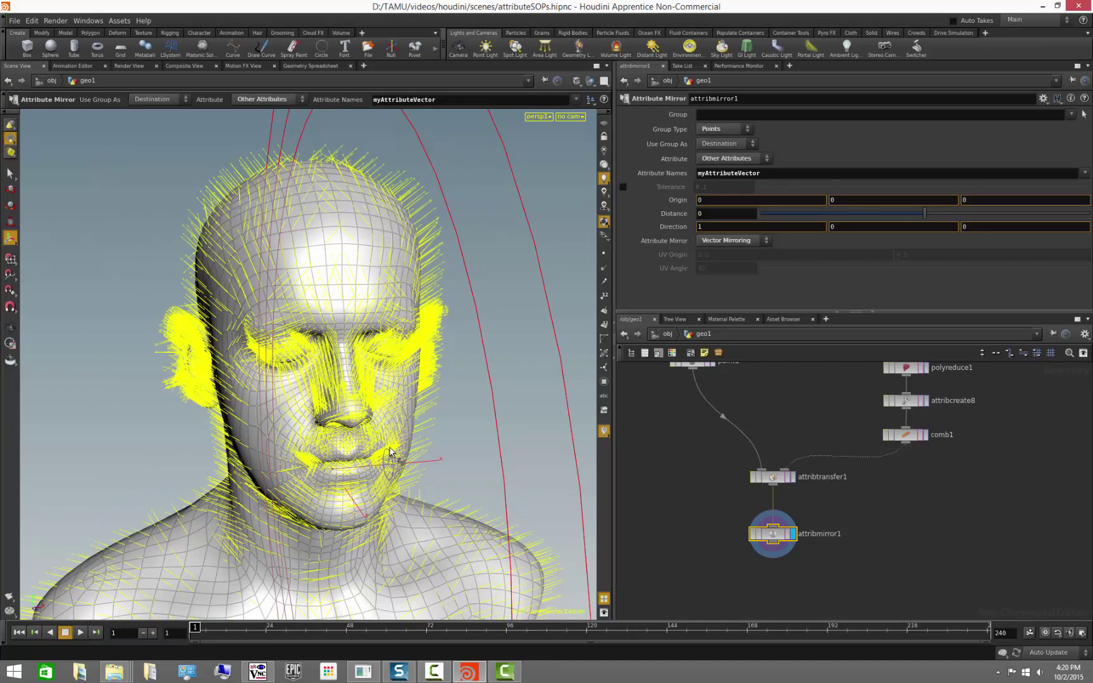
{"action": "key", "text": "ctrl+z"}
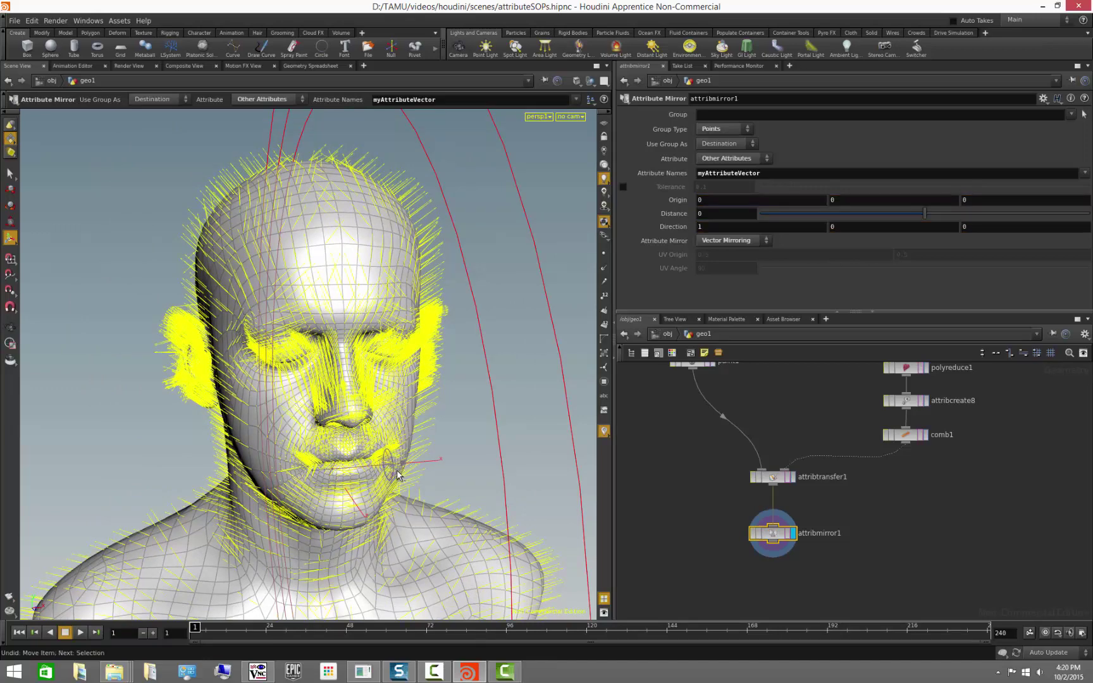
{"action": "key", "text": "Escape"}
{"action": "left_click_drag", "start_coordinate": [420, 342], "coordinate": [350, 331]}
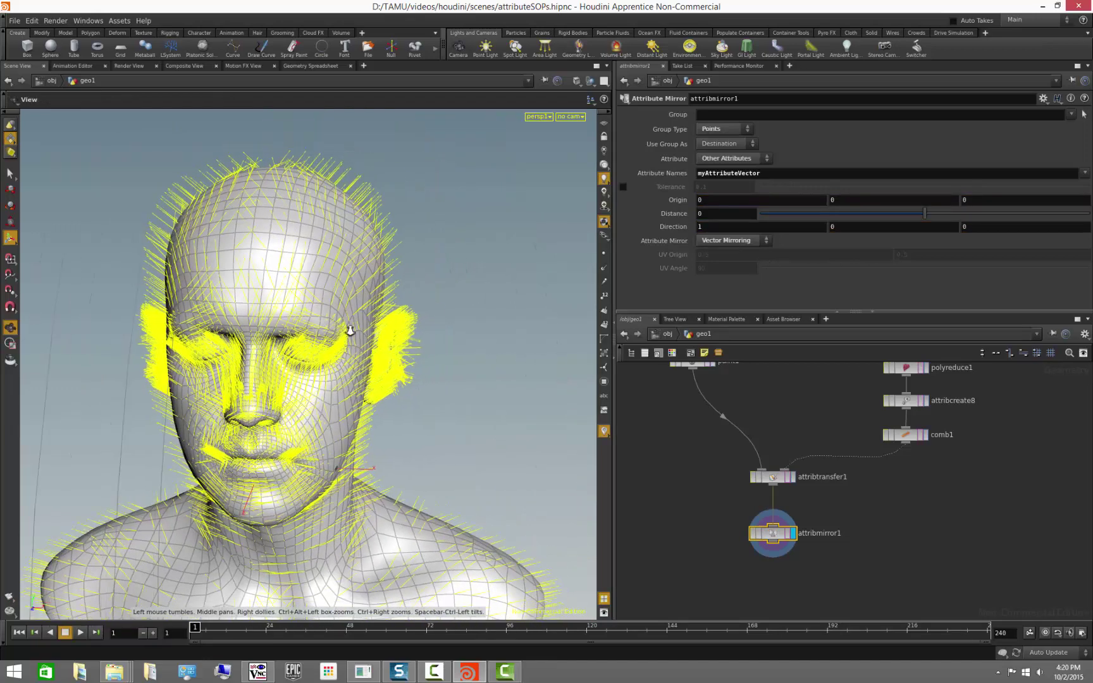
{"action": "right_click_drag", "start_coordinate": [350, 331], "coordinate": [314, 329], "text": "alt"}
{"action": "left_click_drag", "start_coordinate": [314, 329], "coordinate": [342, 330], "text": "alt"}
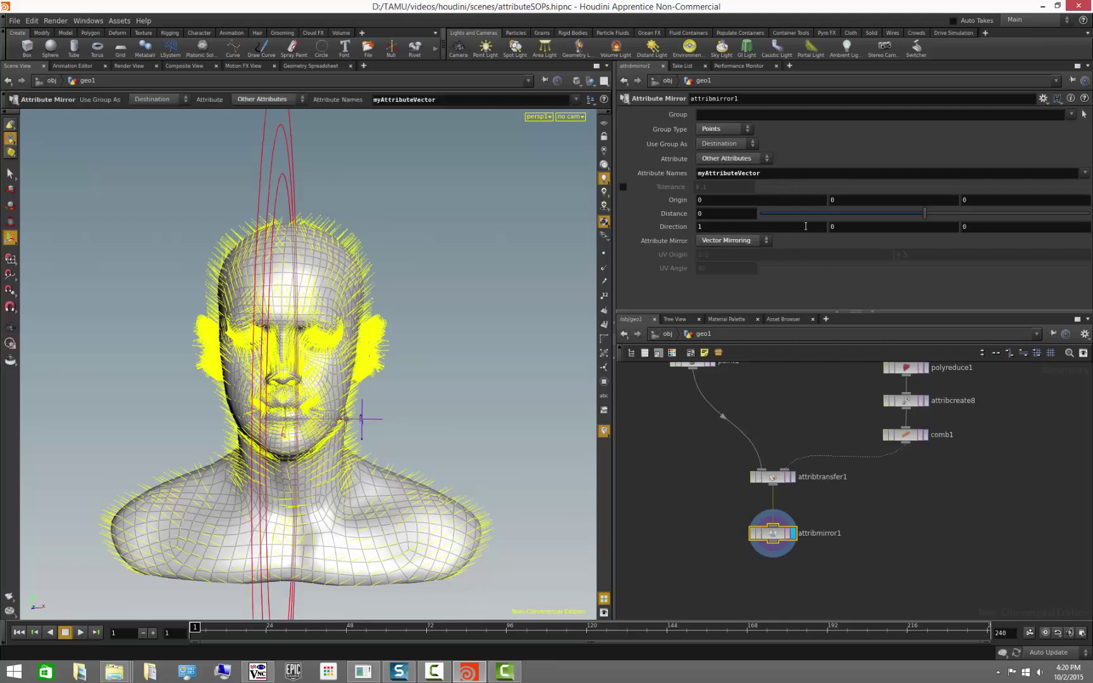
Try setting the Y component of attribmirror1's direction to 1, and undo the change.
{"action": "left_click", "coordinate": [850, 224]}
{"action": "type", "text": "1"}
{"action": "key", "text": "Return"}
{"action": "left_click_drag", "start_coordinate": [438, 351], "coordinate": [475, 288]}
{"action": "key", "text": "ctrl+z"}
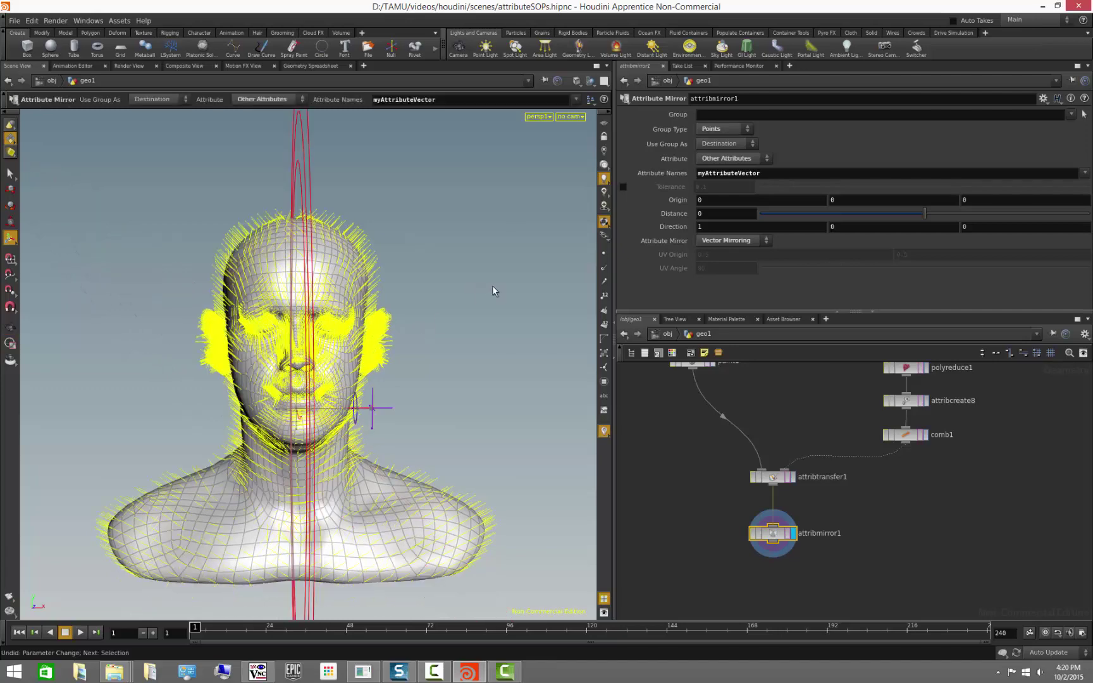
Inspect attribmirror1's mirror plane and the mirrored vectors from the front and the side of the bust.
{"action": "mouse_move", "coordinate": [923, 214]}
{"action": "left_mouse_down"}
{"action": "mouse_move", "coordinate": [897, 217]}
{"action": "mouse_move", "coordinate": [954, 210]}
{"action": "mouse_move", "coordinate": [907, 220]}
{"action": "mouse_move", "coordinate": [923, 218]}
{"action": "left_mouse_up"}
{"action": "right_click_drag", "start_coordinate": [425, 358], "coordinate": [297, 349], "text": "alt"}
{"action": "mouse_move", "coordinate": [329, 353]}
{"action": "left_mouse_down", "text": "alt"}
{"action": "mouse_move", "coordinate": [303, 356]}
{"action": "mouse_move", "coordinate": [362, 359]}
{"action": "mouse_move", "coordinate": [345, 361]}
{"action": "left_mouse_up", "text": "alt"}
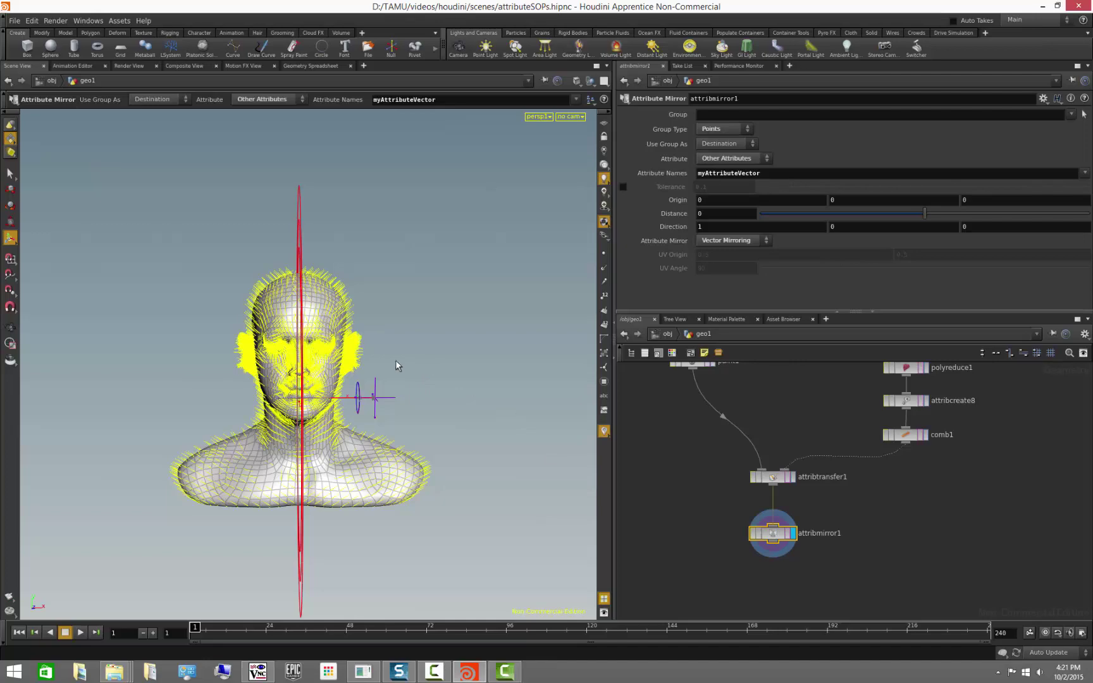
{"action": "key", "text": "Escape"}
{"action": "left_click_drag", "start_coordinate": [396, 366], "coordinate": [429, 418]}
{"action": "key", "text": "Return"}
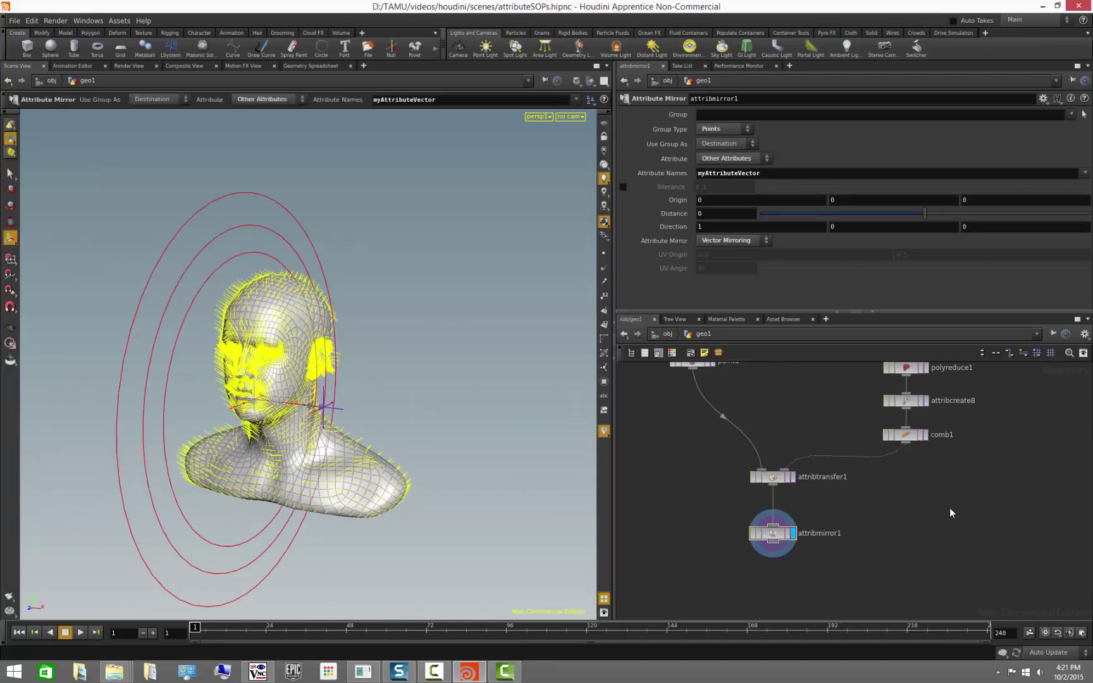
Display the file3 bust, follow it with attribcreate9, and show that node's parameters with a closer view of the head.
{"action": "middle_click_drag", "start_coordinate": [1035, 410], "coordinate": [822, 497]}
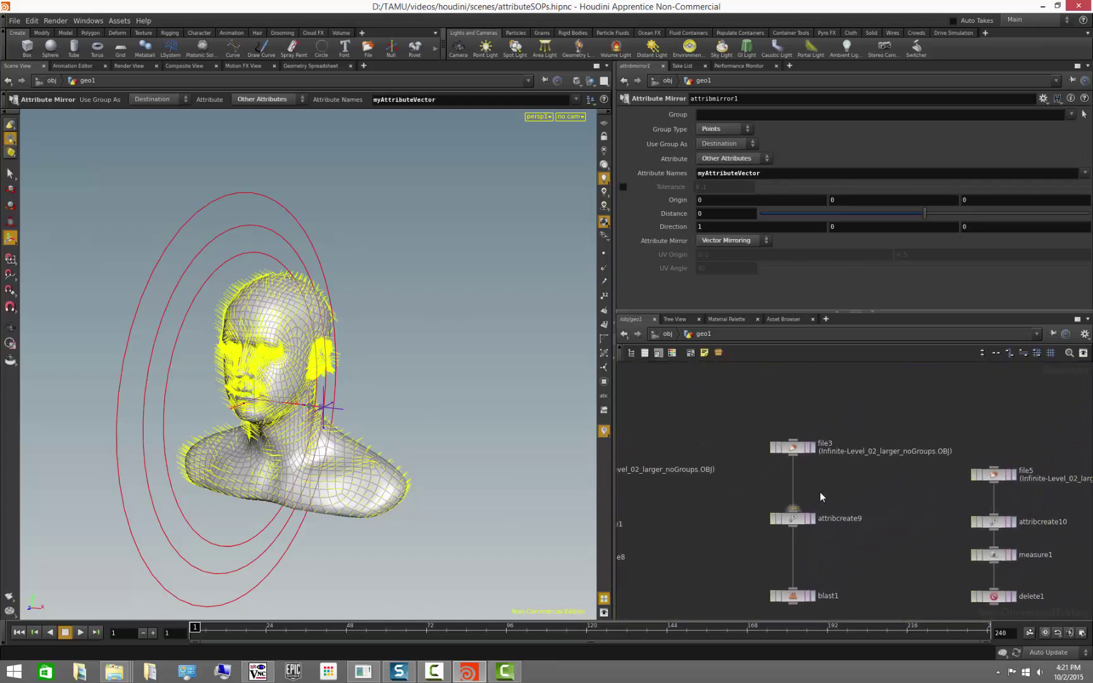
{"action": "left_click", "coordinate": [813, 449]}
{"action": "left_click", "coordinate": [792, 450]}
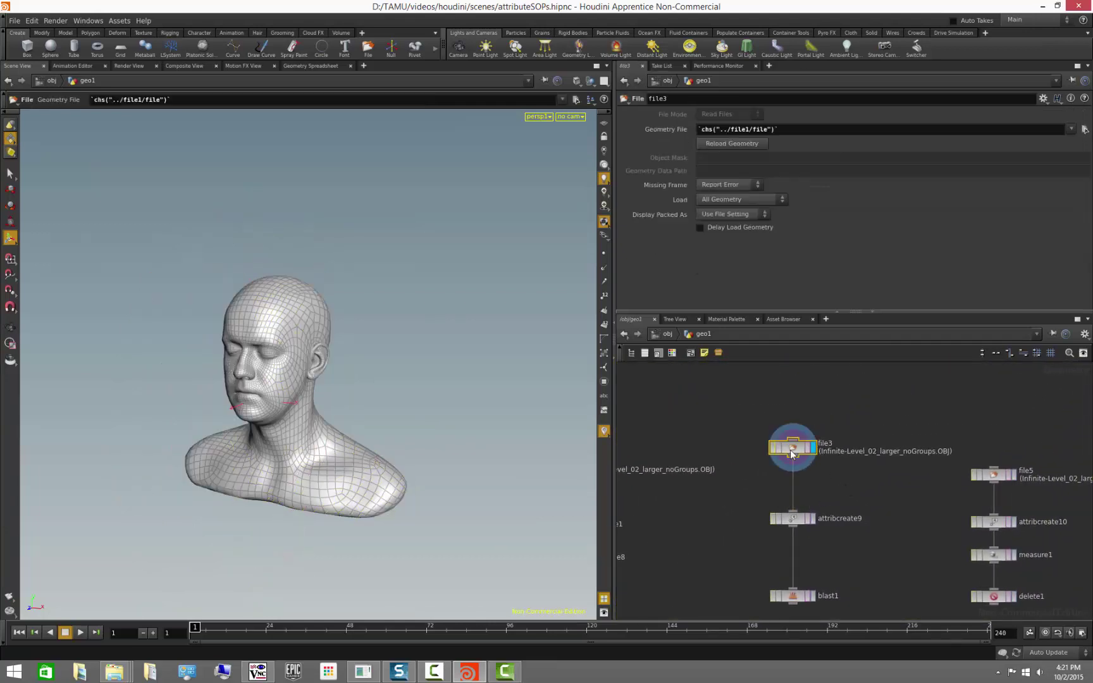
{"action": "left_click", "coordinate": [813, 519]}
{"action": "left_click", "coordinate": [793, 518]}
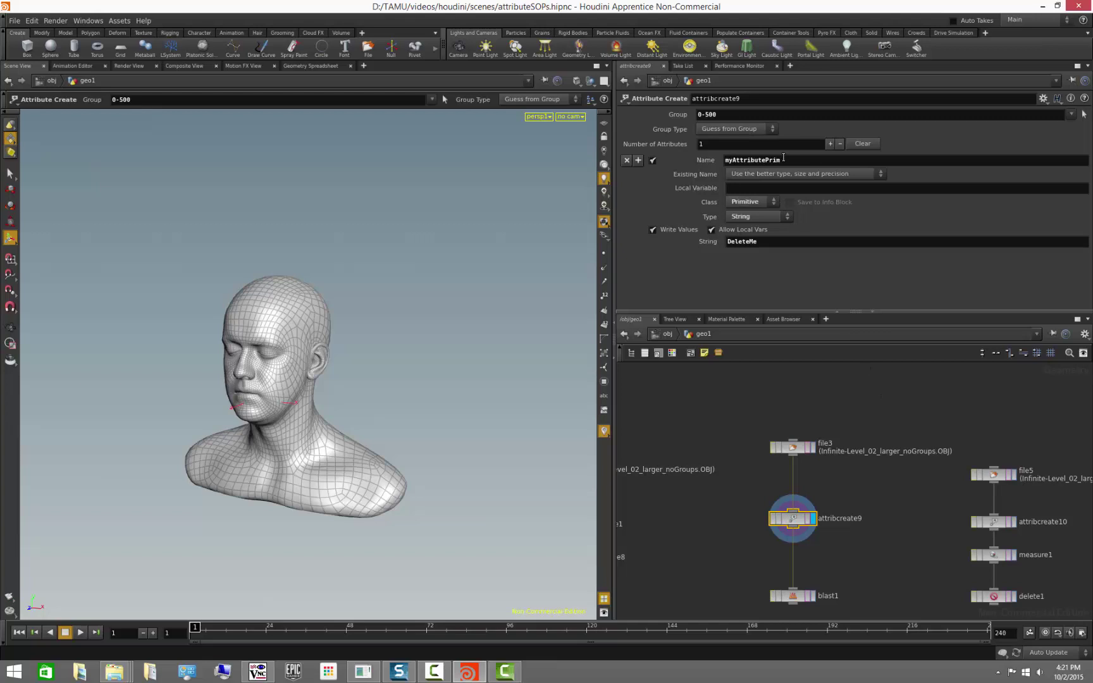
{"action": "right_click_drag", "start_coordinate": [224, 383], "coordinate": [485, 429], "text": "alt"}
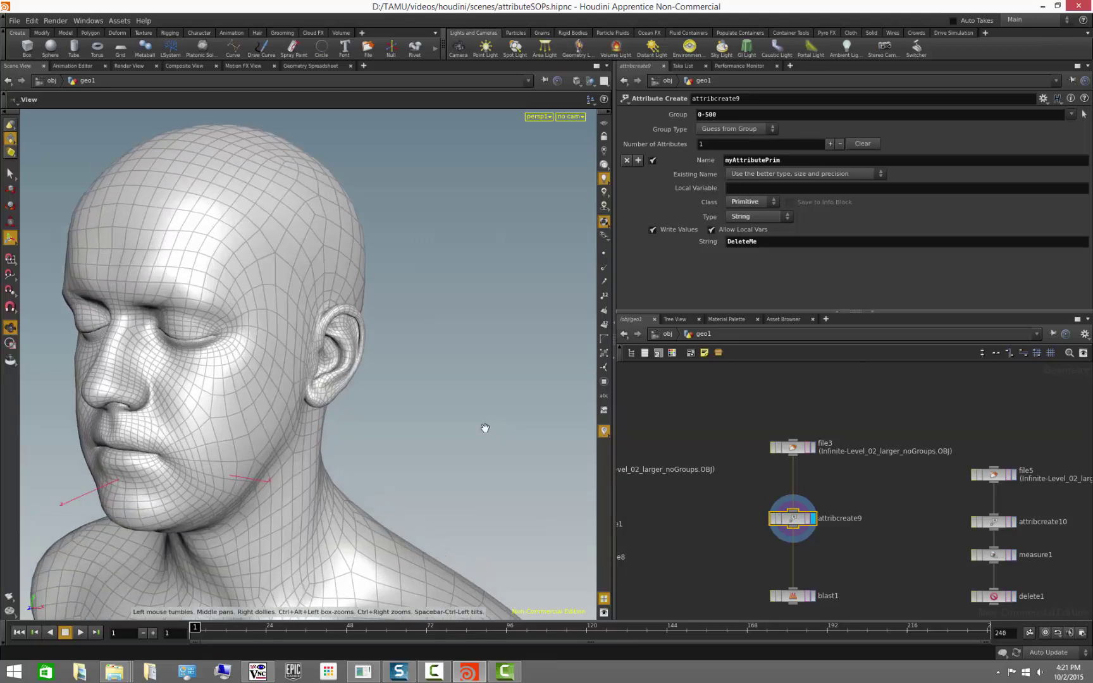
{"action": "key", "text": "Return"}
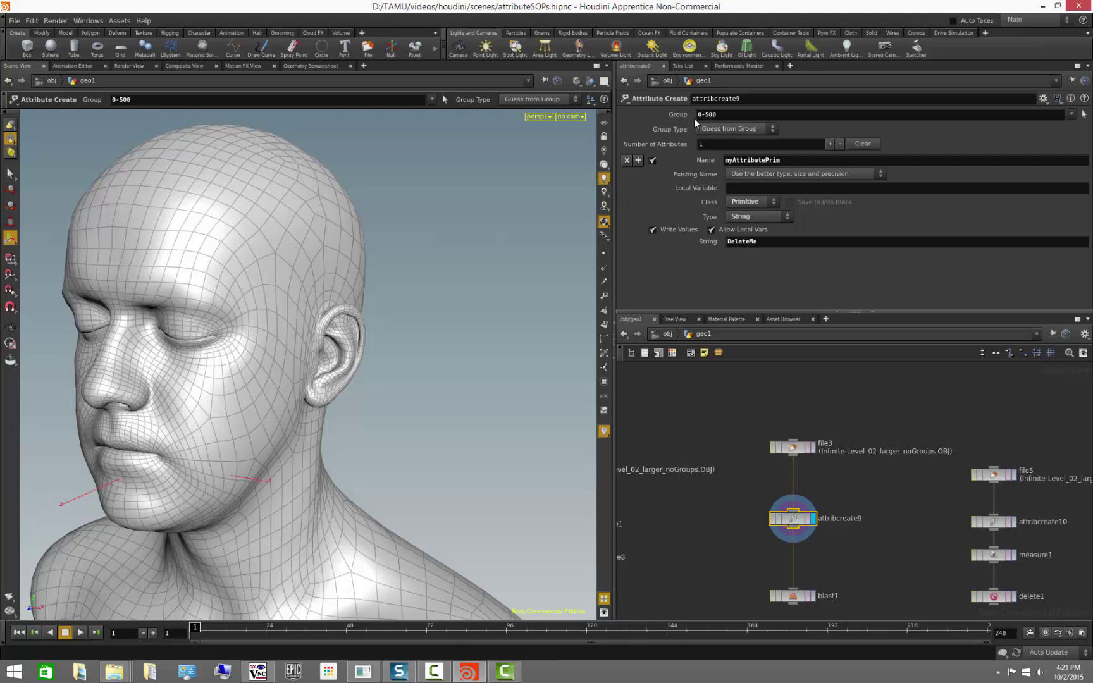
View the primitive numbers on the head, hide them again, and check the Existing Name setting of attribcreate9.
{"action": "left_click", "coordinate": [604, 325]}
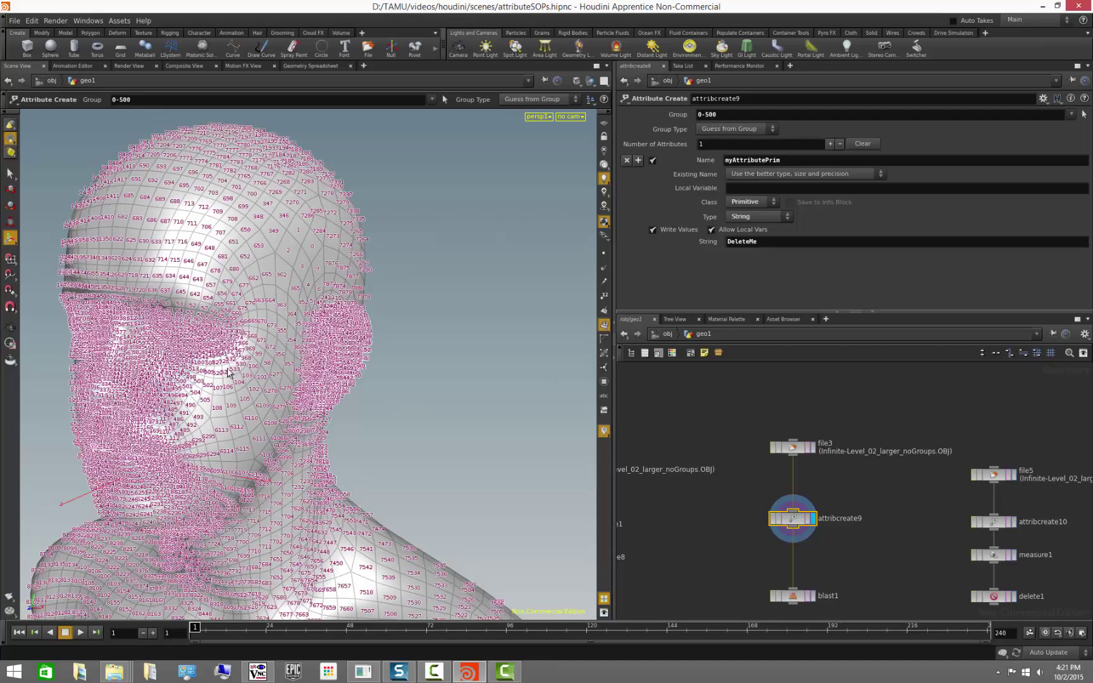
{"action": "left_click", "coordinate": [604, 324]}
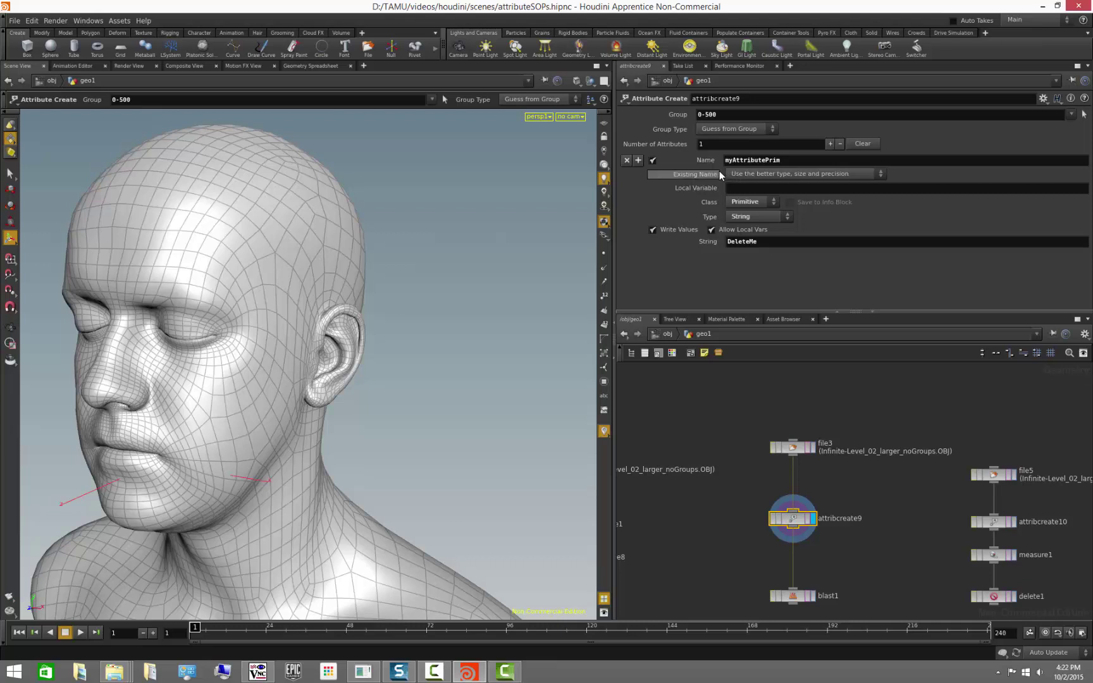
{"action": "left_click", "coordinate": [735, 173]}
{"action": "left_click", "coordinate": [733, 169]}
Examine the myAttributePrim values per primitive in attribcreate9's geometry spreadsheet, and close the spreadsheet.
{"action": "right_click", "coordinate": [800, 520]}
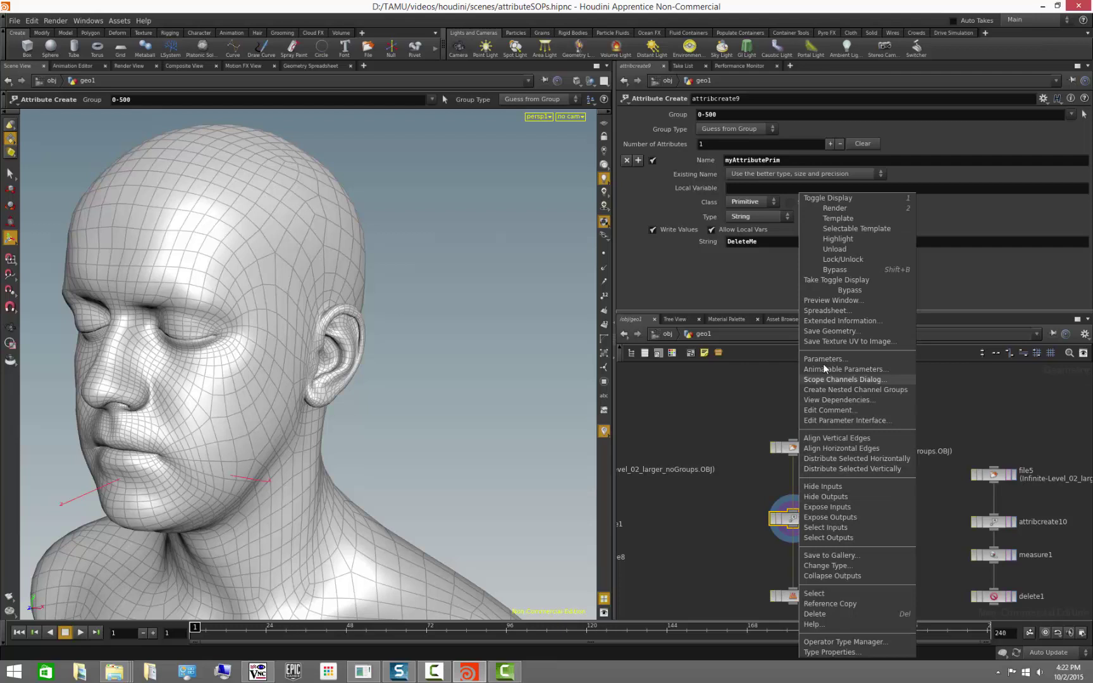
{"action": "left_click", "coordinate": [826, 310]}
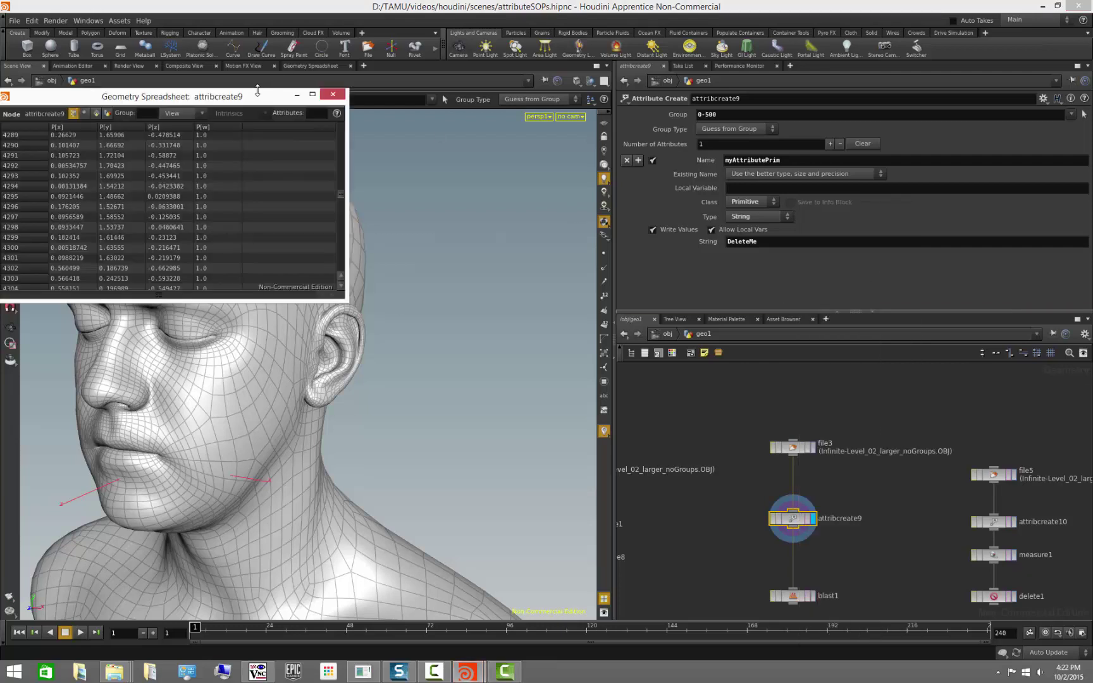
{"action": "left_click_drag", "start_coordinate": [258, 91], "coordinate": [604, 100]}
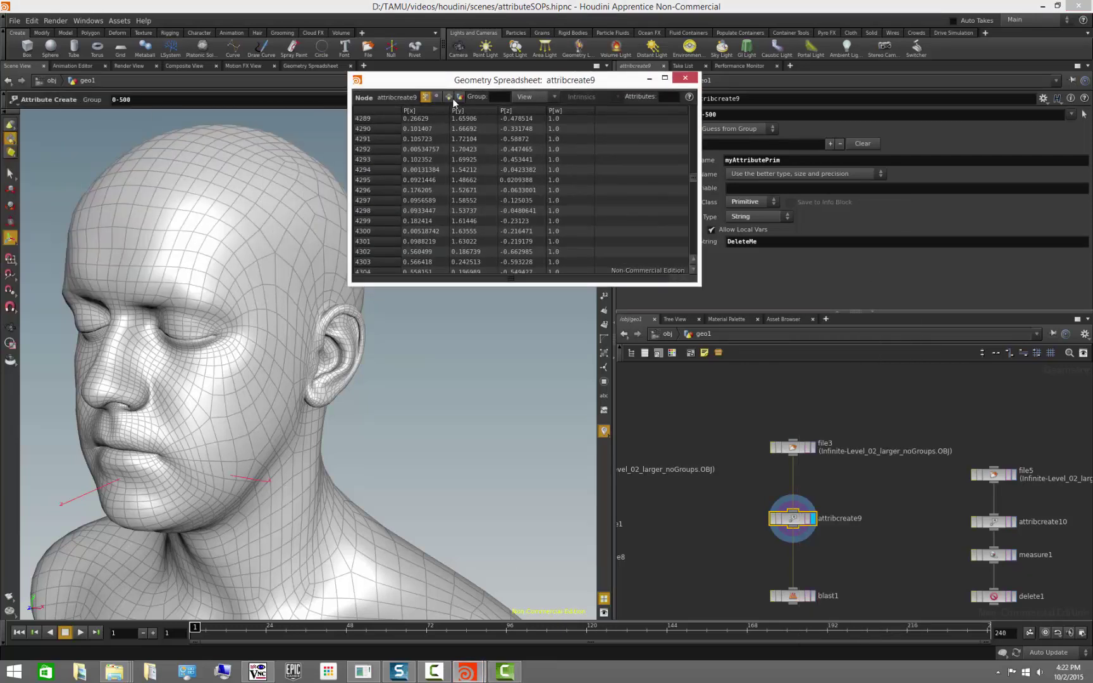
{"action": "left_click", "coordinate": [449, 97]}
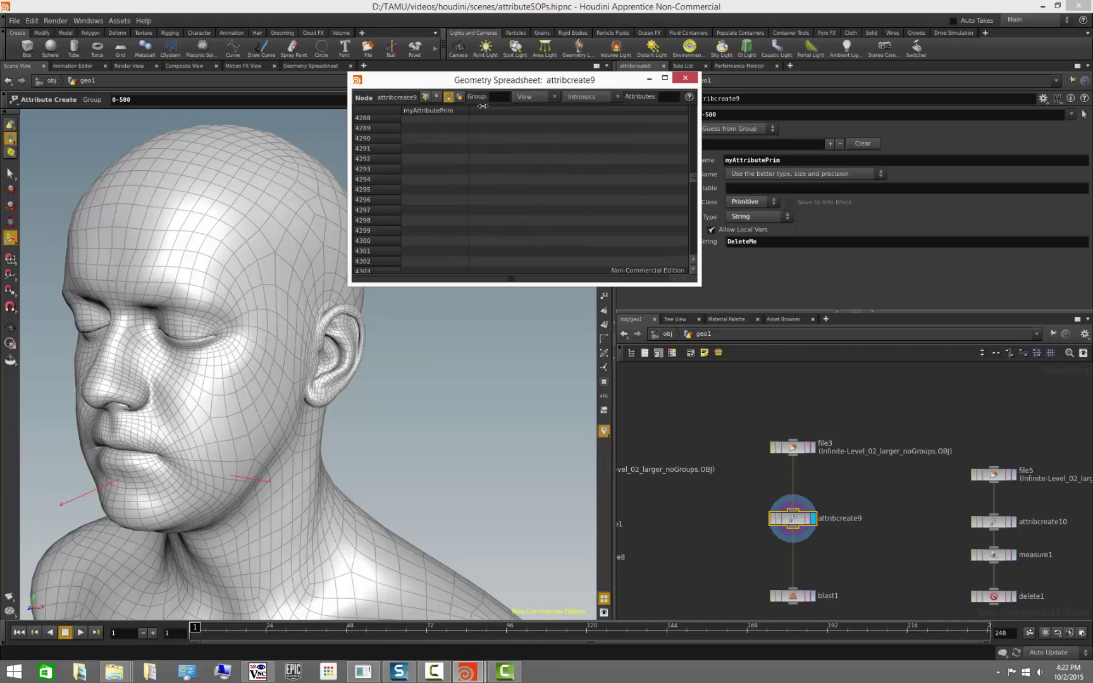
{"action": "left_click_drag", "start_coordinate": [694, 178], "coordinate": [698, 118]}
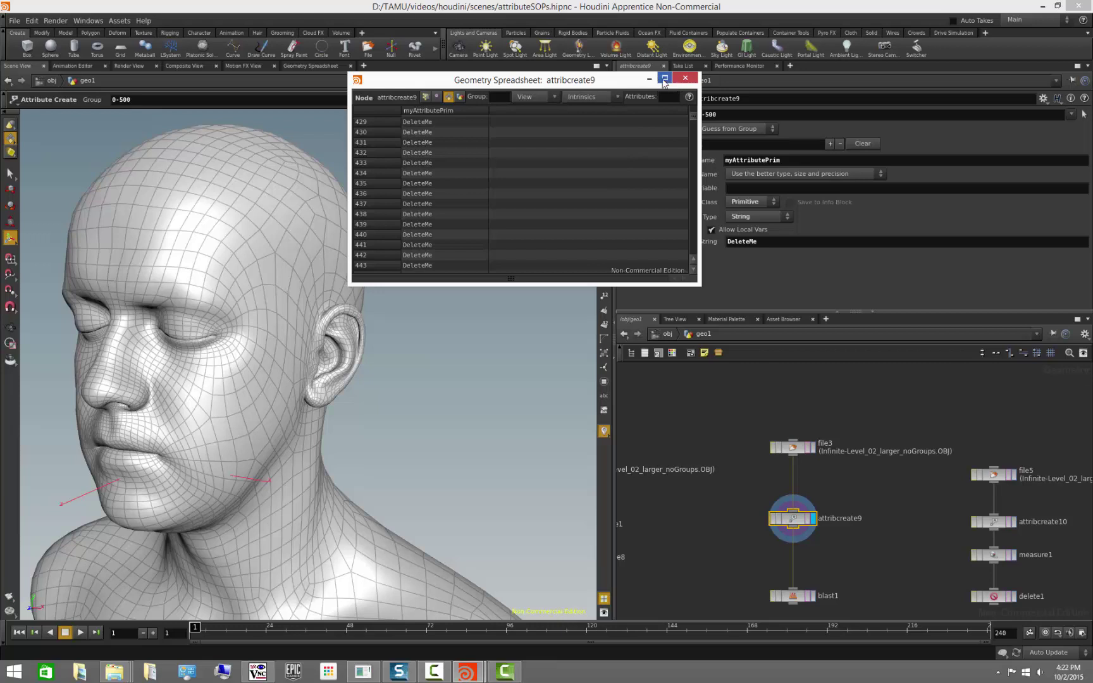
{"action": "left_click", "coordinate": [685, 78]}
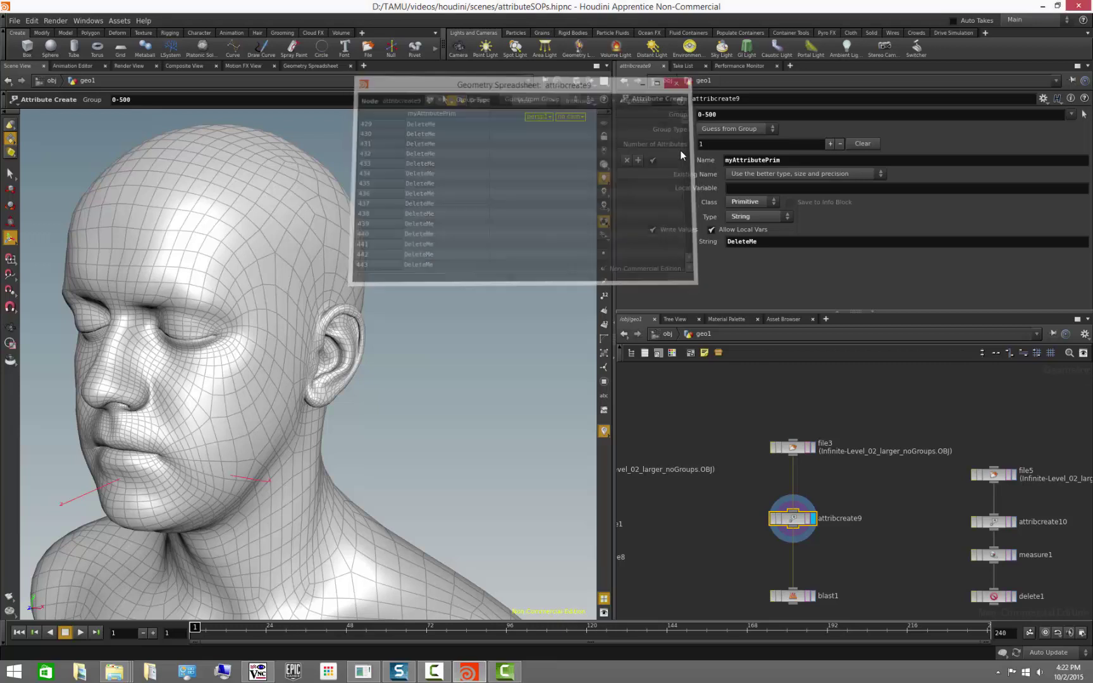
Add a new Marker visualizer to the scene visualizers in the display options.
{"action": "left_click_drag", "start_coordinate": [429, 465], "coordinate": [440, 532], "text": "alt"}
{"action": "left_click", "coordinate": [604, 613]}
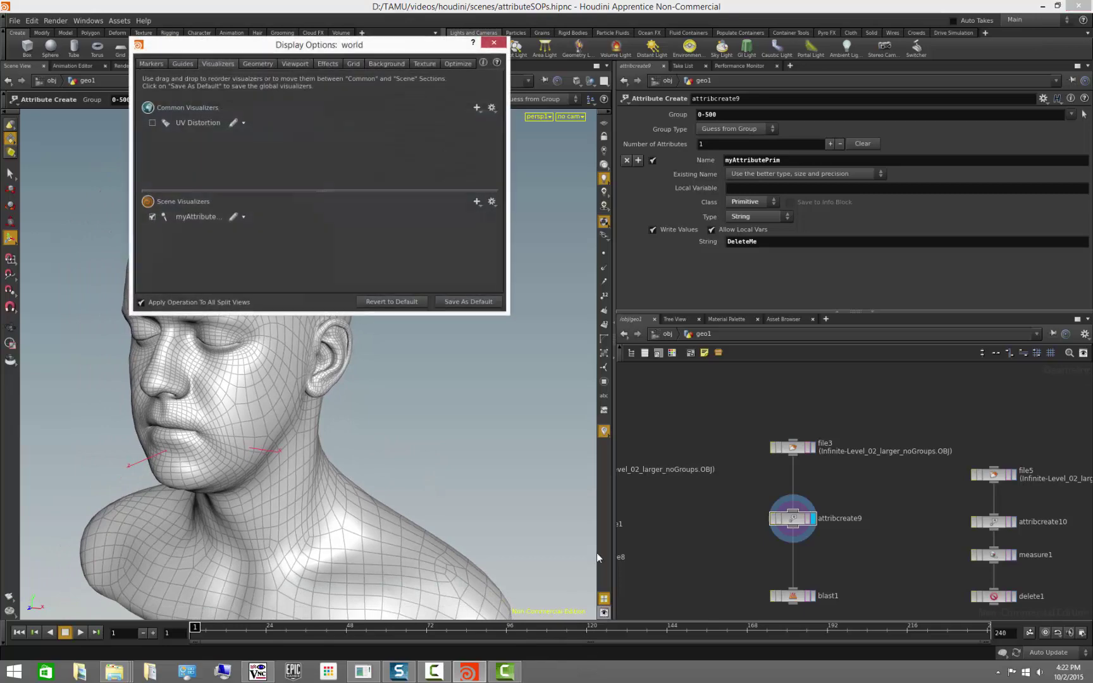
{"action": "left_click_drag", "start_coordinate": [341, 51], "coordinate": [492, 56]}
{"action": "left_click", "coordinate": [629, 206]}
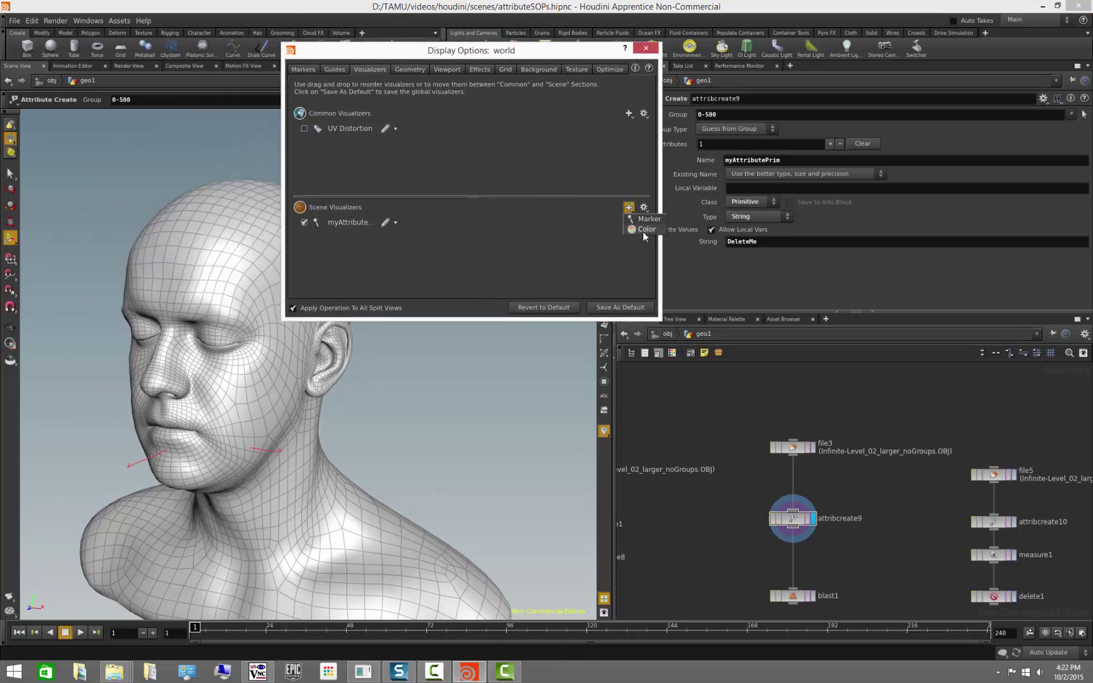
{"action": "left_click", "coordinate": [650, 219]}
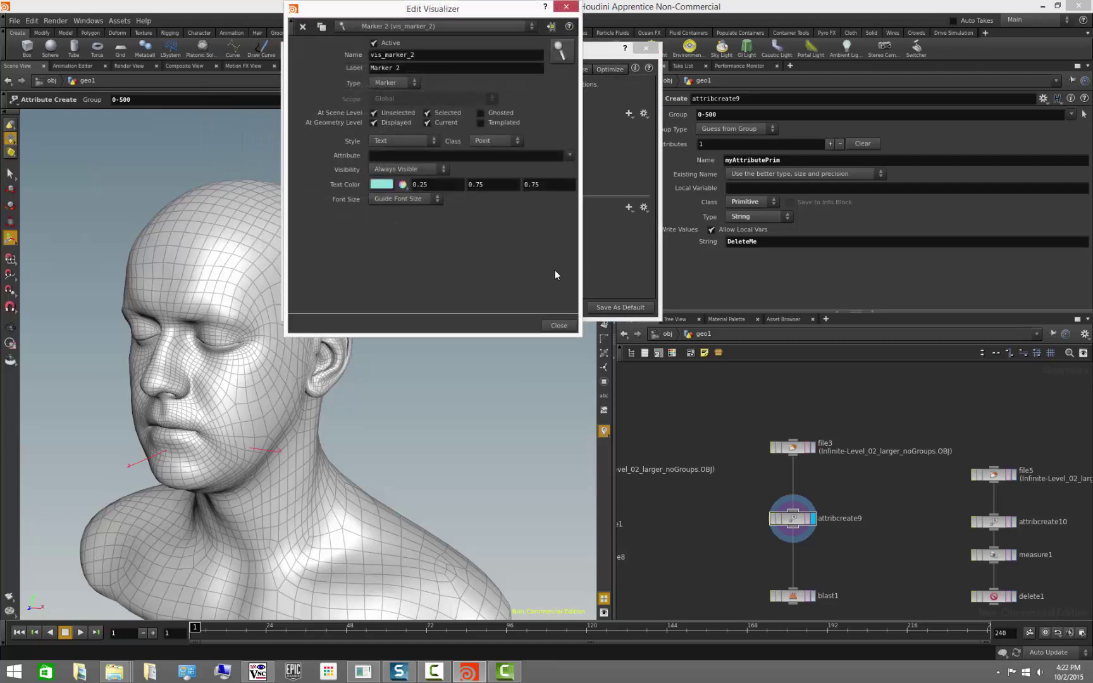
Label the new marker visualizer myAttributePrim and set its attribute to myAttributePrim.
{"action": "left_click_drag", "start_coordinate": [443, 68], "coordinate": [269, 52]}
{"action": "type", "text": "myAttributePrim"}
{"action": "key", "text": "Return"}
{"action": "left_click", "coordinate": [525, 155]}
{"action": "type", "text": "myAttributePrim"}
{"action": "key", "text": "Return"}
Check the bust from several angles for the myAttributePrim markers, keeping the visualizer settings in front.
{"action": "left_click", "coordinate": [793, 520]}
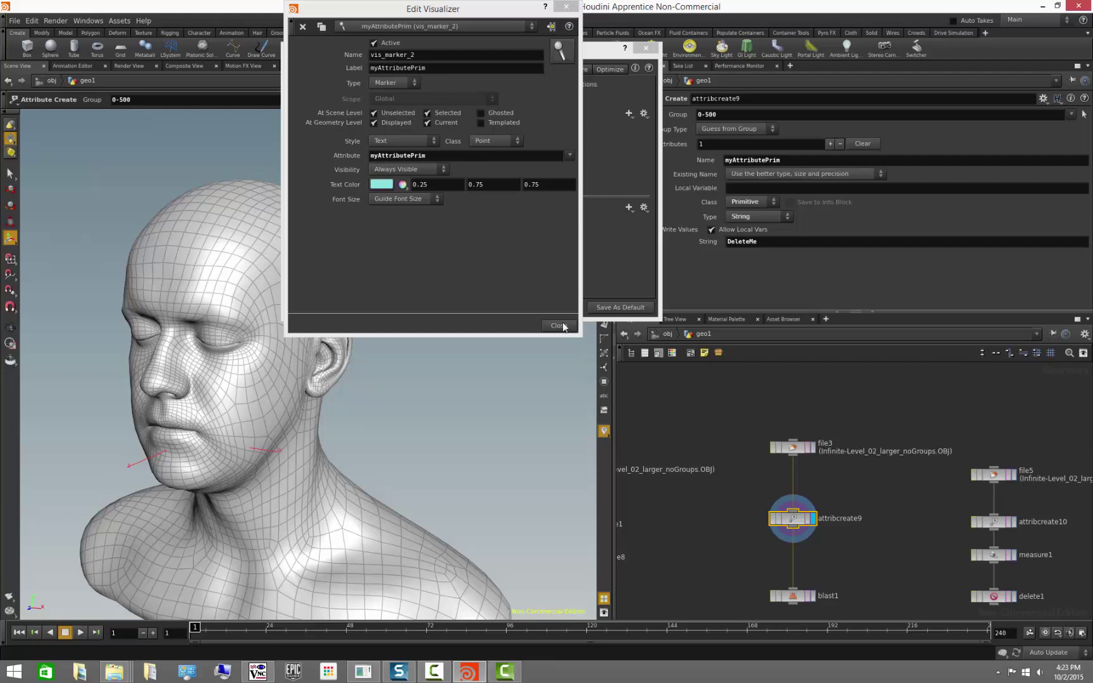
{"action": "left_click", "coordinate": [604, 273]}
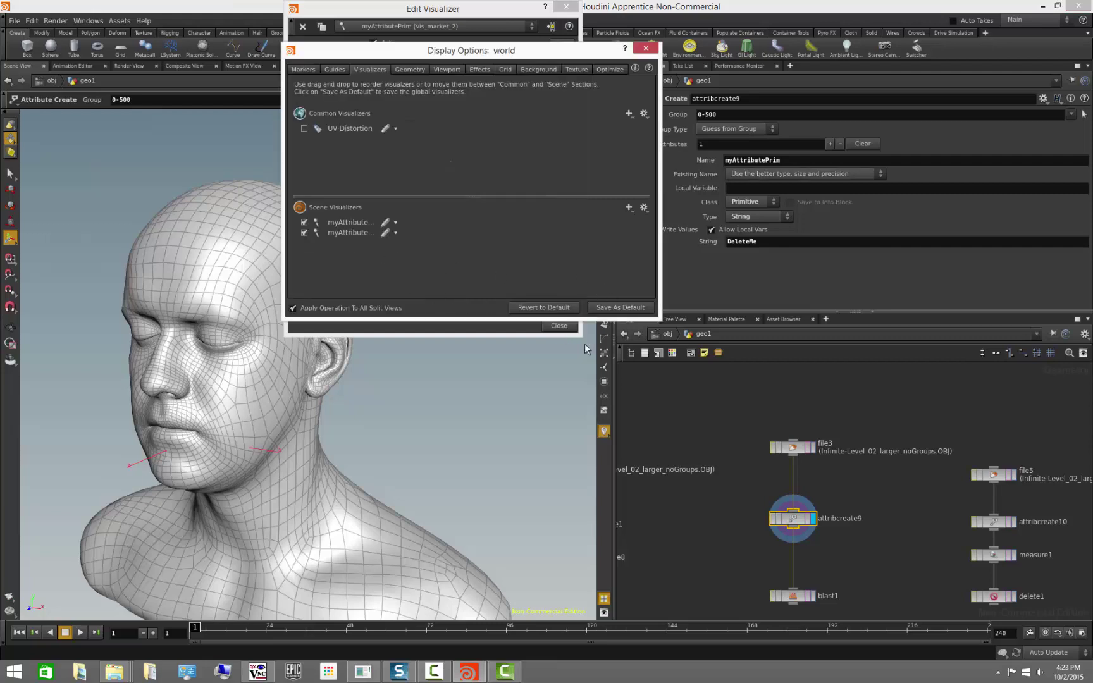
{"action": "left_click", "coordinate": [797, 520]}
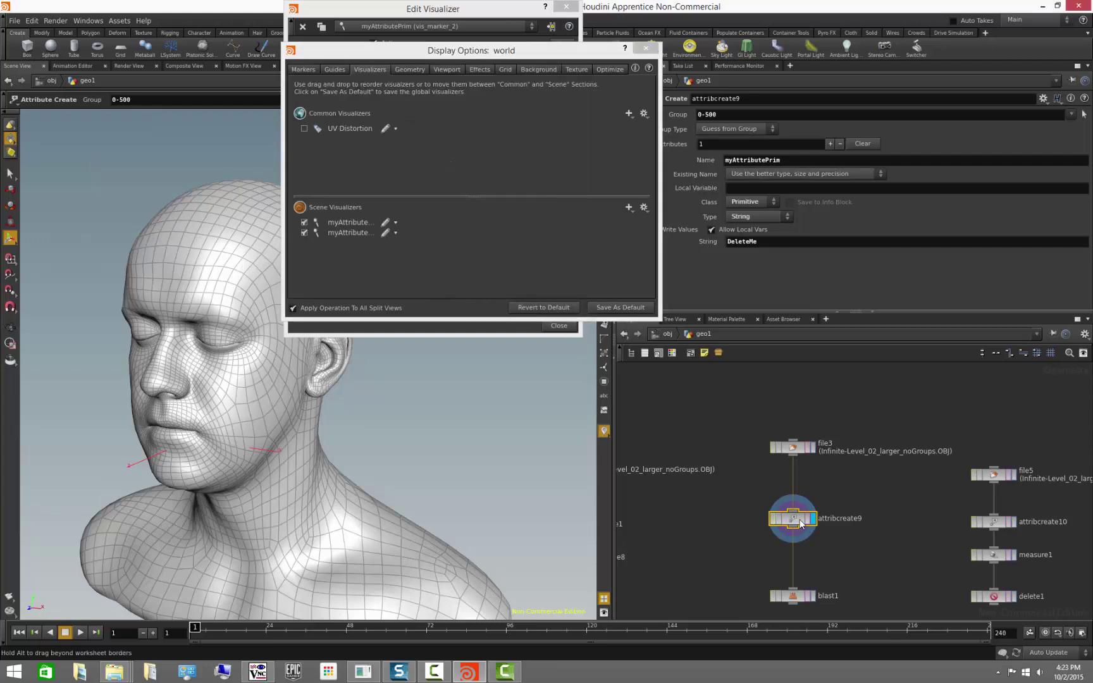
{"action": "left_click", "coordinate": [505, 334]}
{"action": "key", "text": "Escape"}
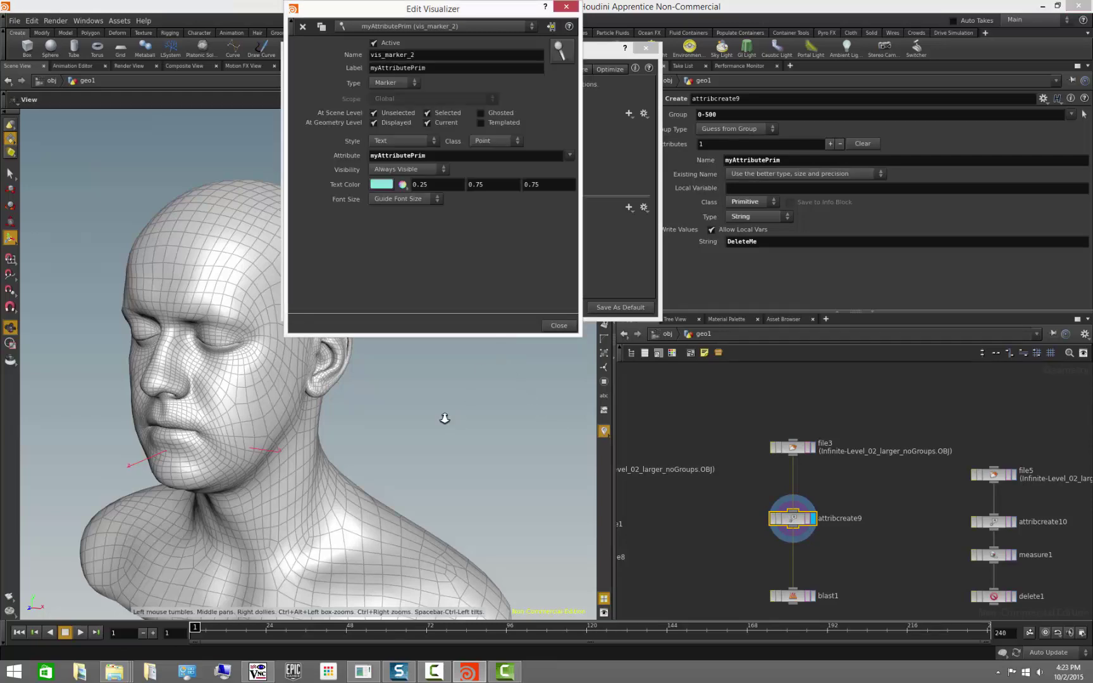
{"action": "left_click_drag", "start_coordinate": [450, 411], "coordinate": [366, 433]}
{"action": "right_click_drag", "start_coordinate": [367, 432], "coordinate": [456, 453]}
{"action": "left_click_drag", "start_coordinate": [456, 453], "coordinate": [411, 430]}
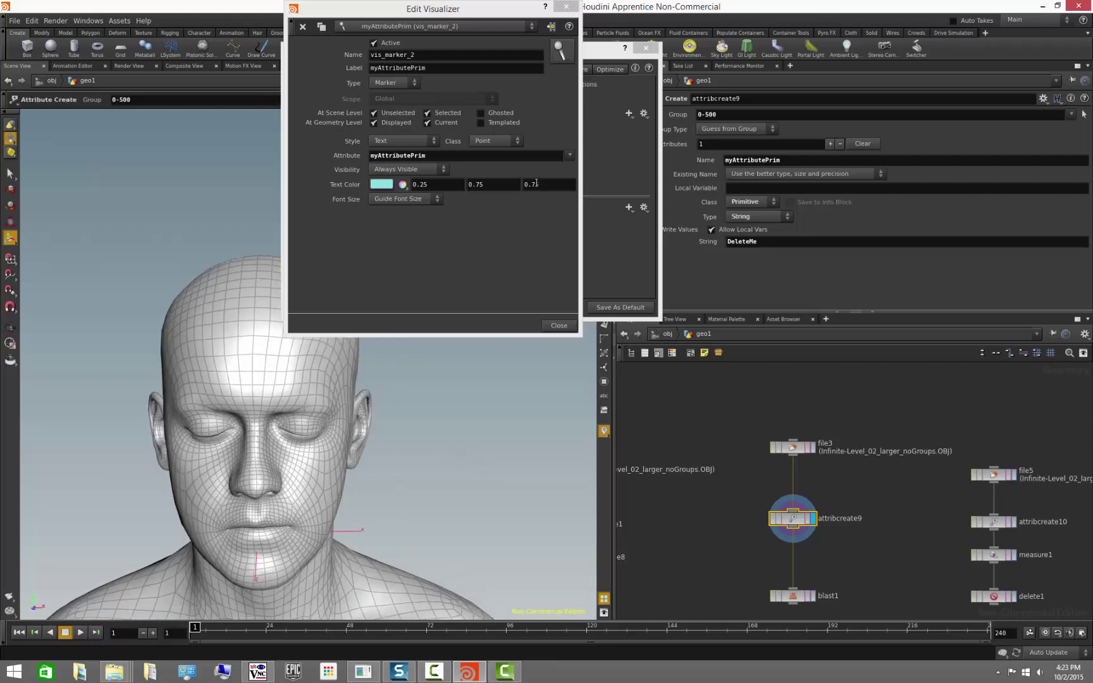
Re-enter the visualizer label from attribcreate9's attribute name, set the marker class to Primitive, and close the visualizer settings.
{"action": "double_click", "coordinate": [780, 161]}
{"action": "key", "text": "ctrl+c"}
{"action": "left_click_drag", "start_coordinate": [448, 68], "coordinate": [368, 68]}
{"action": "key", "text": "ctrl+v"}
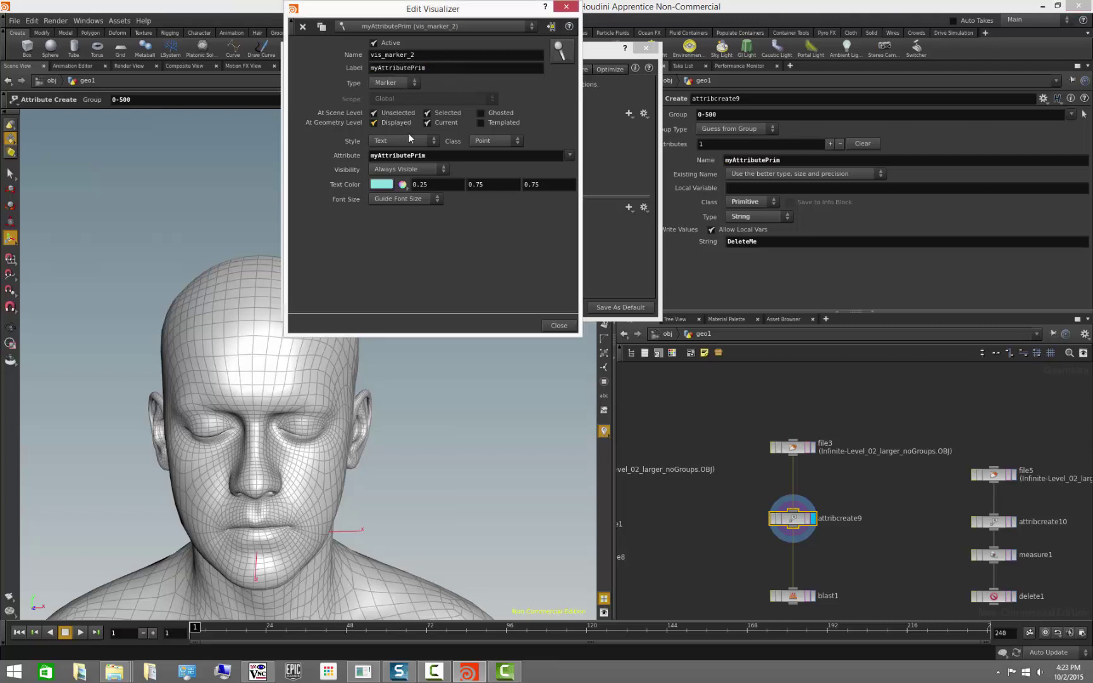
{"action": "left_click", "coordinate": [482, 142]}
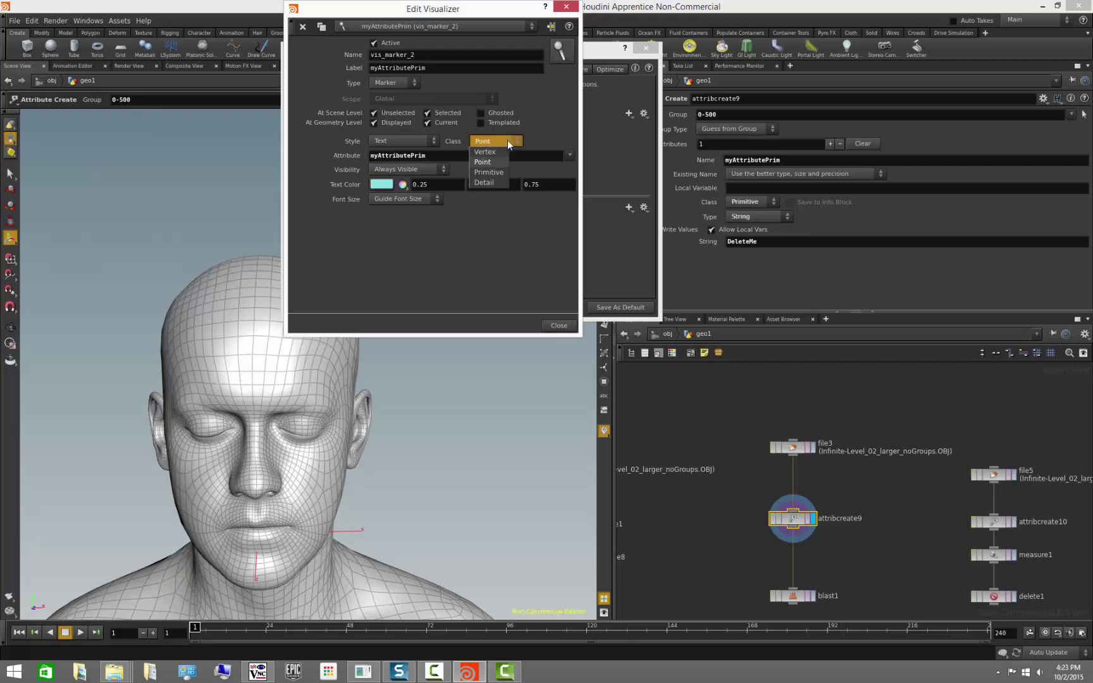
{"action": "left_click", "coordinate": [497, 170]}
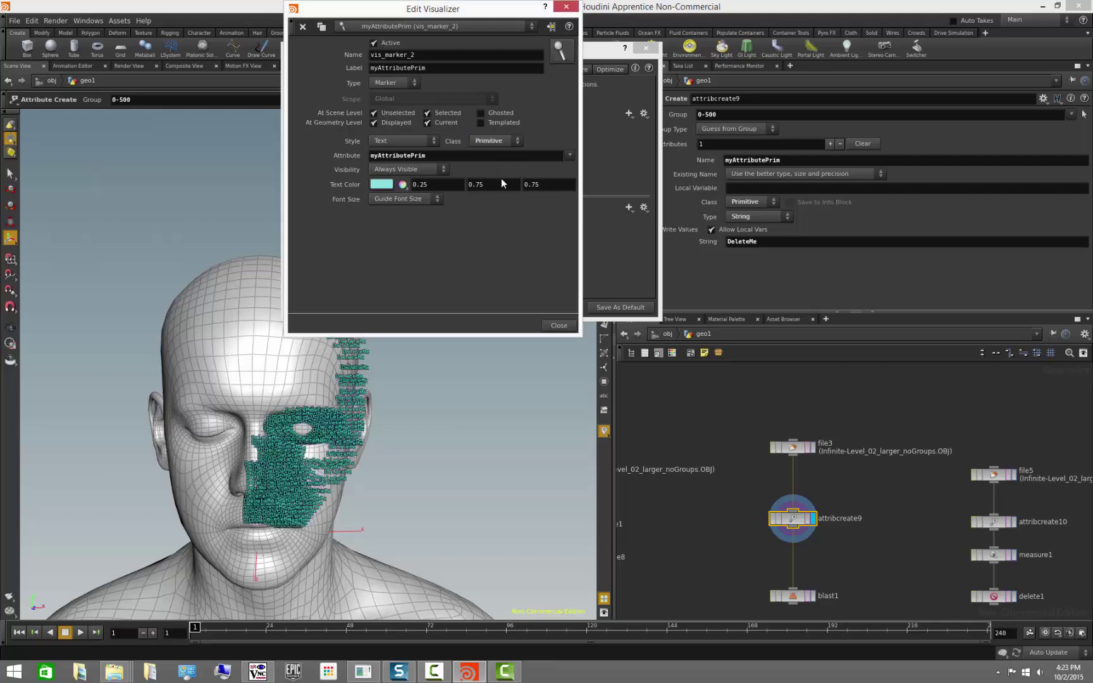
{"action": "left_click", "coordinate": [558, 325]}
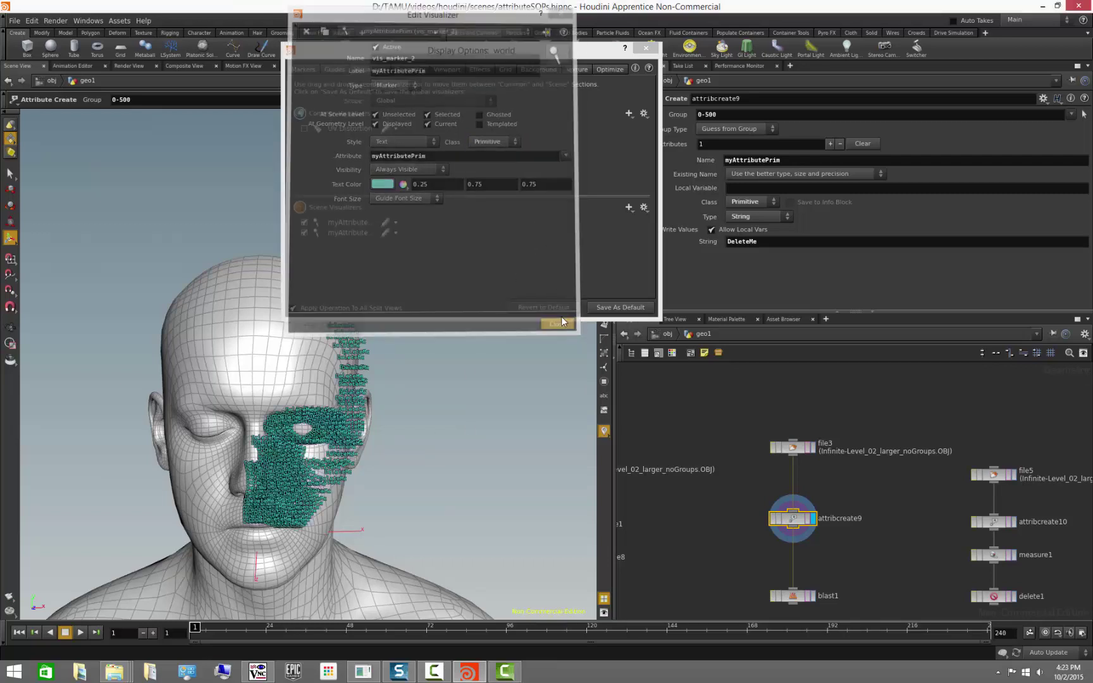
Examine the DeleteMe markers on the cheek, nose and eye area up close and from different angles.
{"action": "left_click_drag", "start_coordinate": [482, 531], "coordinate": [398, 501], "text": "alt"}
{"action": "middle_click_drag", "start_coordinate": [380, 473], "coordinate": [516, 445], "text": "alt"}
{"action": "right_click_drag", "start_coordinate": [332, 491], "coordinate": [524, 500], "text": "alt"}
{"action": "middle_click_drag", "start_coordinate": [394, 498], "coordinate": [544, 461], "text": "alt"}
{"action": "right_click_drag", "start_coordinate": [380, 487], "coordinate": [424, 492], "text": "alt"}
{"action": "middle_click_drag", "start_coordinate": [425, 483], "coordinate": [336, 479], "text": "alt"}
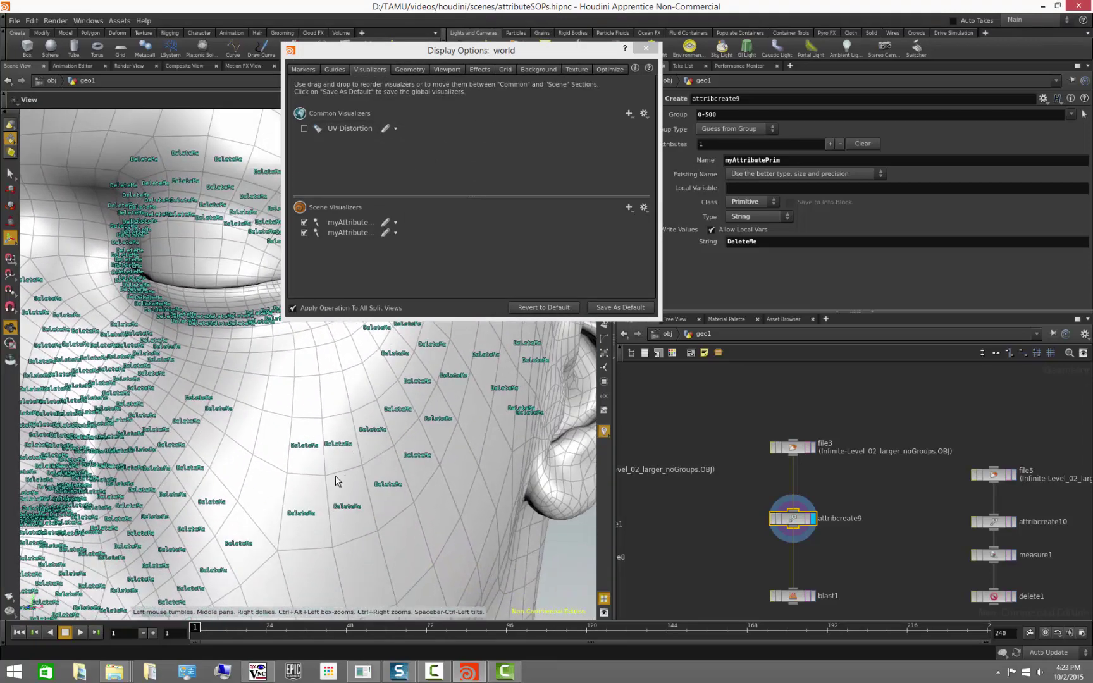
{"action": "key", "text": "Escape"}
{"action": "right_click_drag", "start_coordinate": [281, 476], "coordinate": [234, 475]}
{"action": "left_click_drag", "start_coordinate": [234, 475], "coordinate": [262, 475], "text": "alt"}
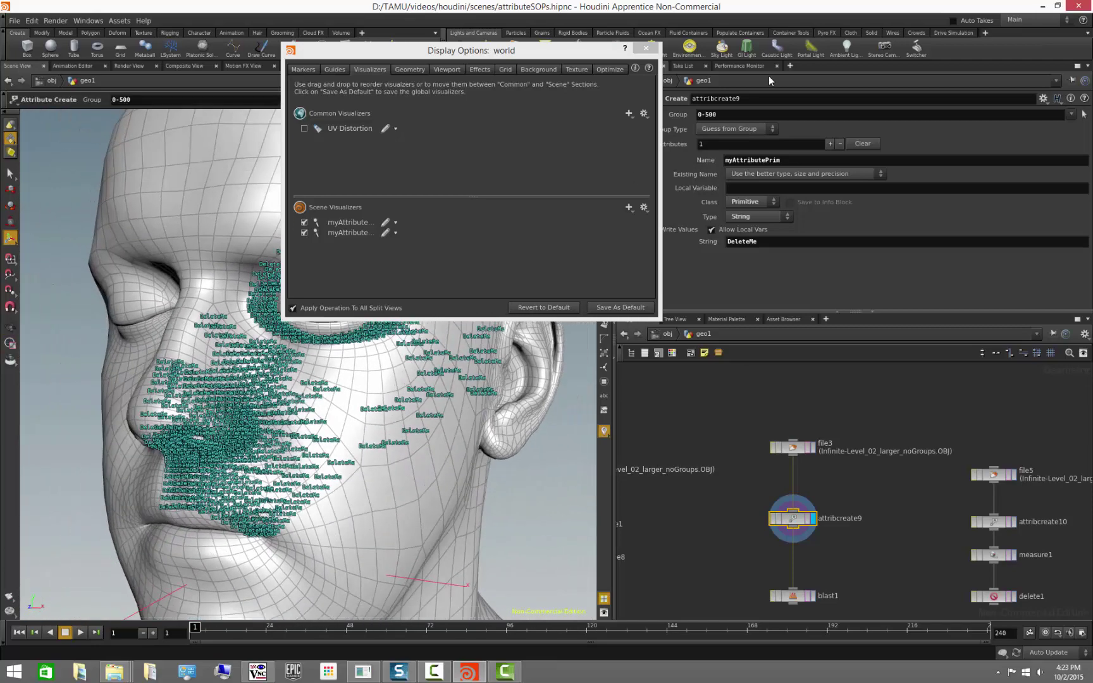
Extend attribcreate9's group range to 0-1010 and inspect the DeleteMe markers across the face and forehead.
{"action": "middle_click", "coordinate": [710, 114]}
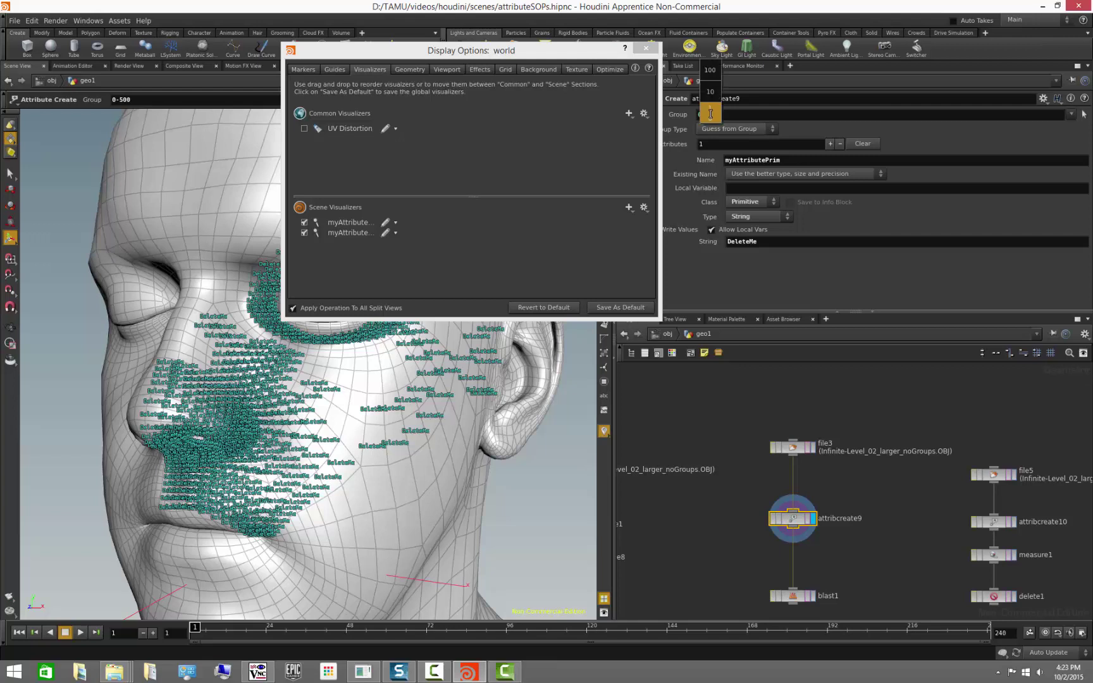
{"action": "middle_click_drag", "start_coordinate": [710, 114], "coordinate": [969, 103]}
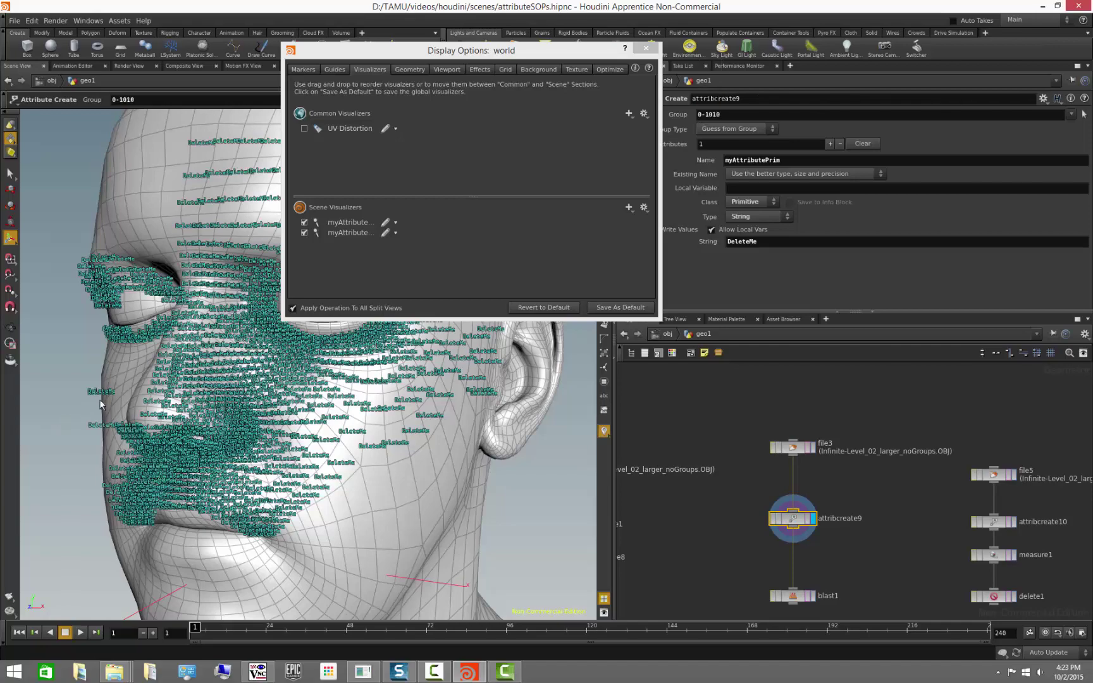
{"action": "key", "text": "Escape"}
{"action": "left_click_drag", "start_coordinate": [83, 365], "coordinate": [74, 413]}
{"action": "left_click", "coordinate": [811, 408]}
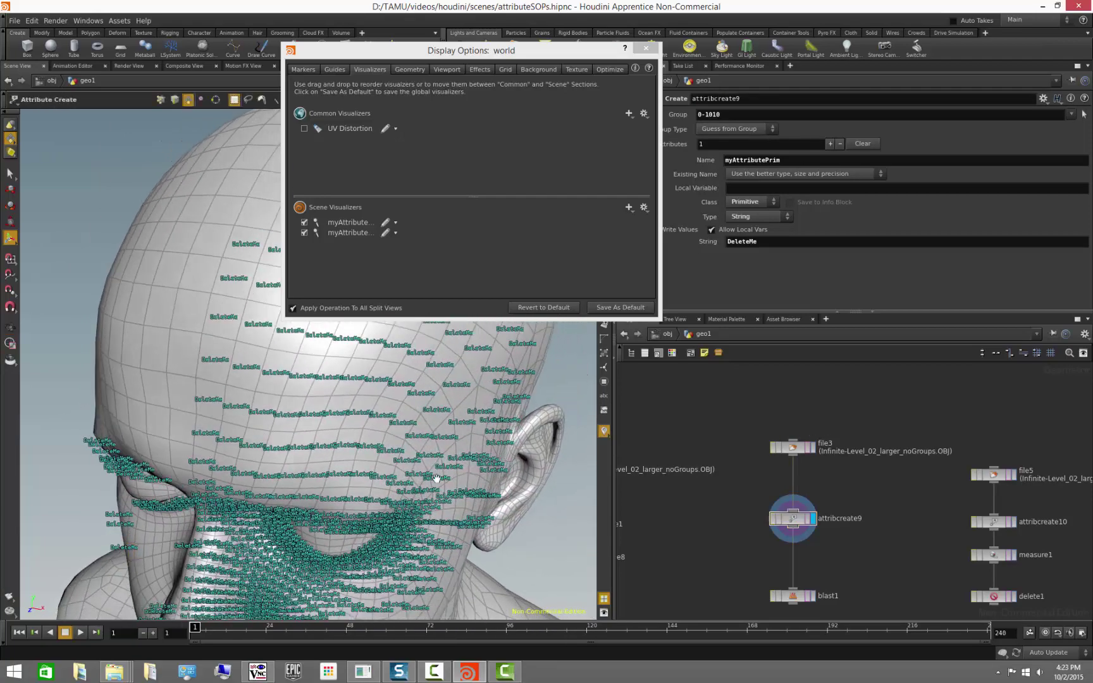
{"action": "left_click_drag", "start_coordinate": [437, 479], "coordinate": [366, 386], "text": "alt"}
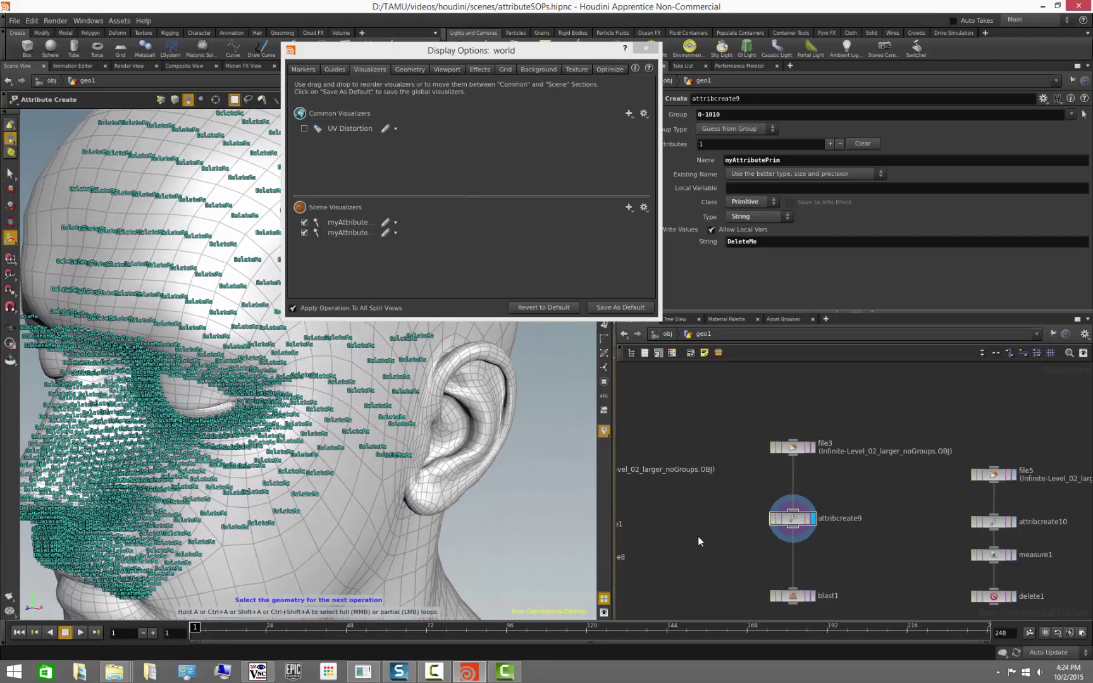
{"action": "left_click_drag", "start_coordinate": [166, 408], "coordinate": [258, 459], "text": "alt"}
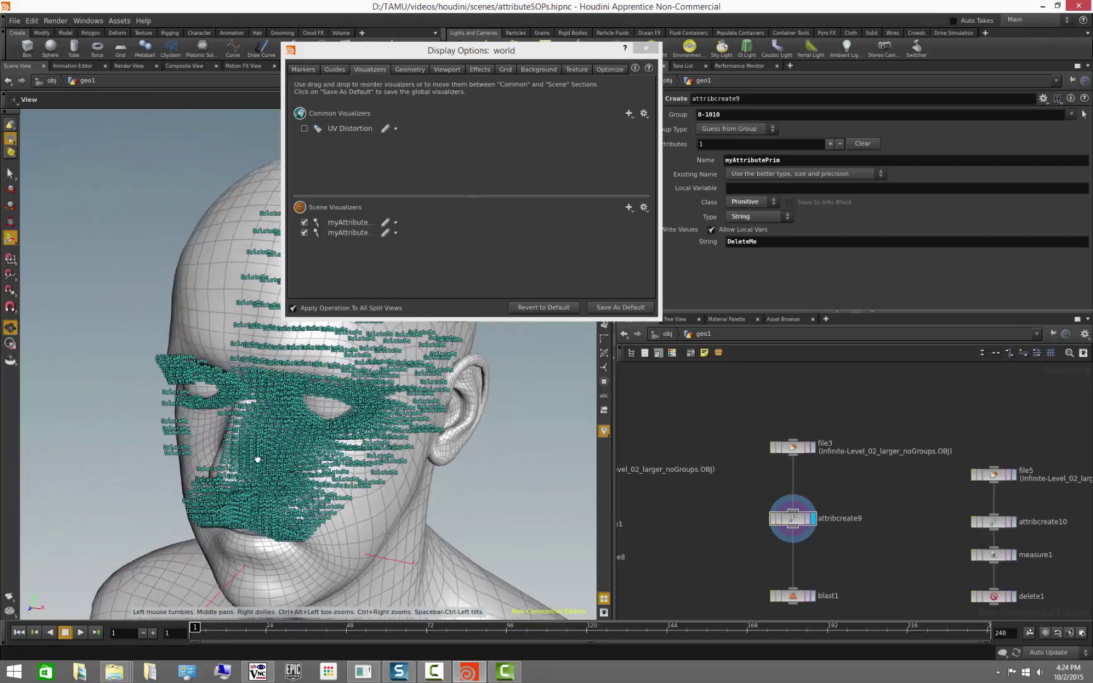
Close the display options and display the blast1 result together with its parameters.
{"action": "left_click", "coordinate": [646, 48]}
{"action": "mouse_move", "coordinate": [367, 392]}
{"action": "left_mouse_down"}
{"action": "mouse_move", "coordinate": [405, 395]}
{"action": "mouse_move", "coordinate": [443, 378]}
{"action": "mouse_move", "coordinate": [373, 414]}
{"action": "left_mouse_up"}
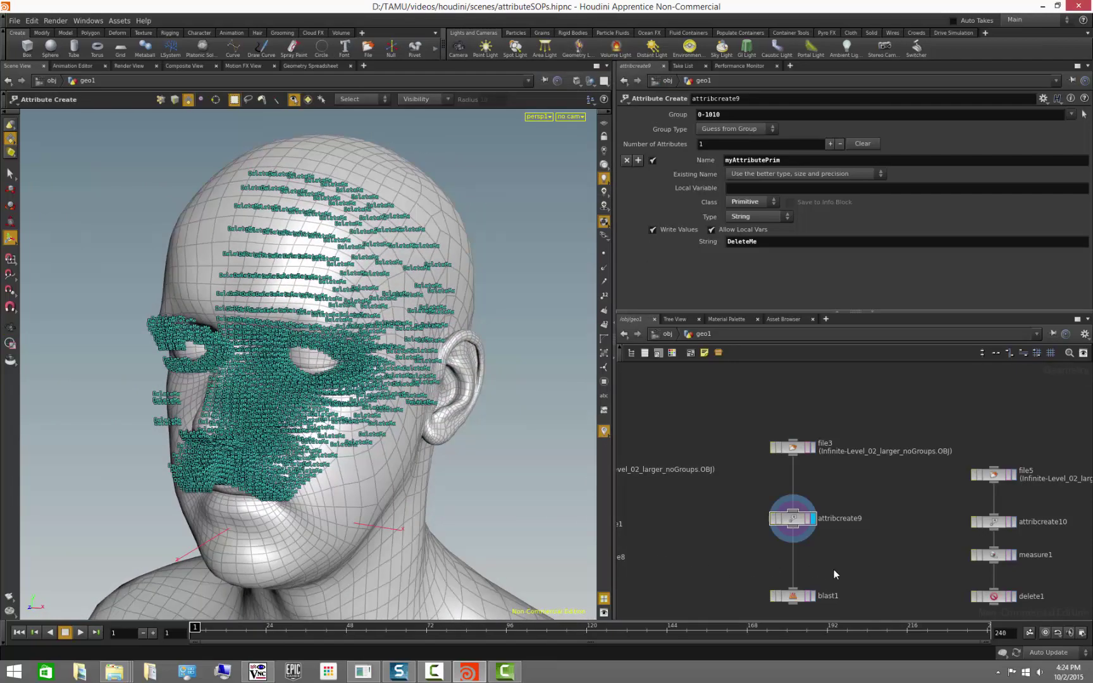
{"action": "middle_click_drag", "start_coordinate": [834, 570], "coordinate": [806, 505]}
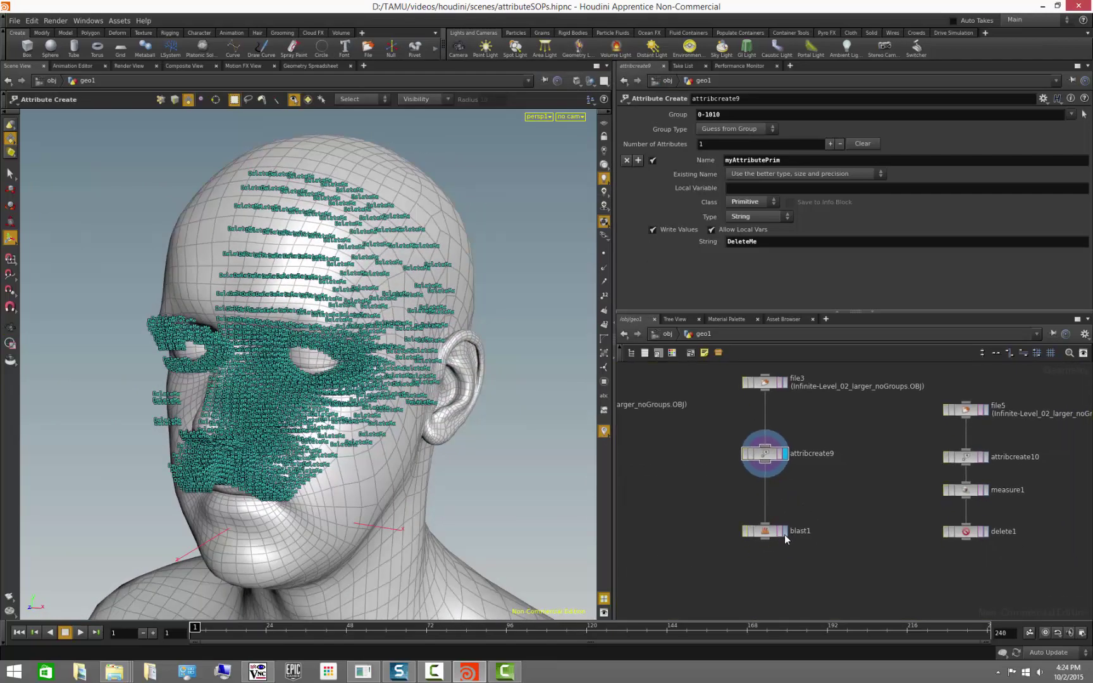
{"action": "left_click", "coordinate": [785, 534]}
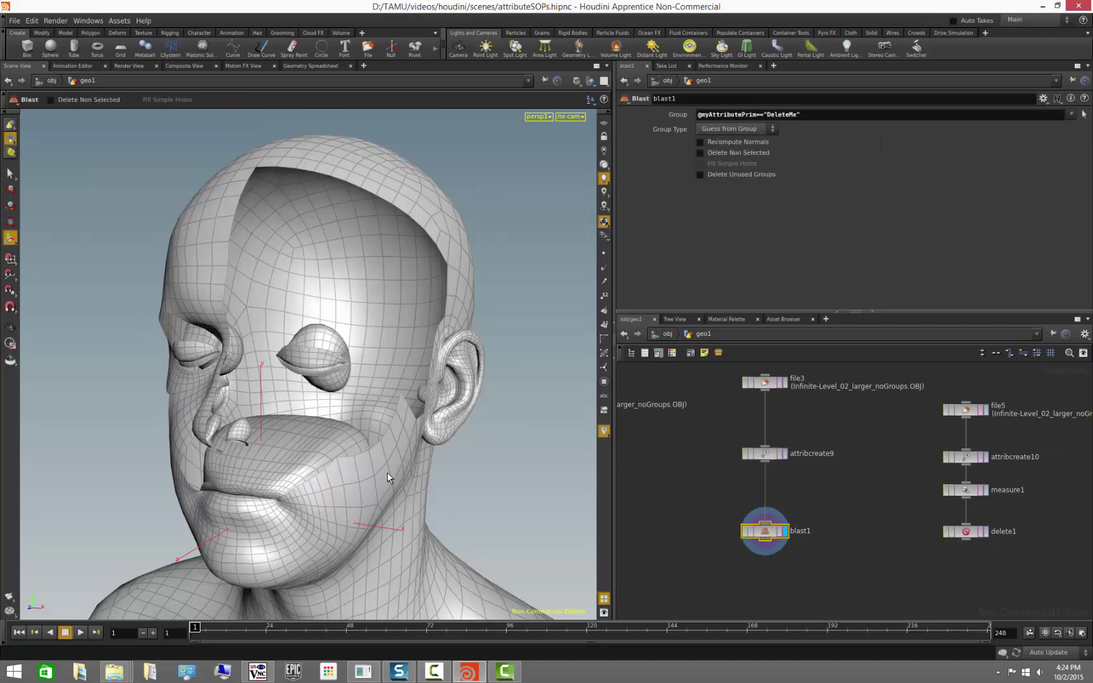
Set attribcreate9's group range to 0-680, then show blast1's parameters and inspect the resulting opening in the face.
{"action": "left_click_drag", "start_coordinate": [387, 473], "coordinate": [411, 467], "text": "alt"}
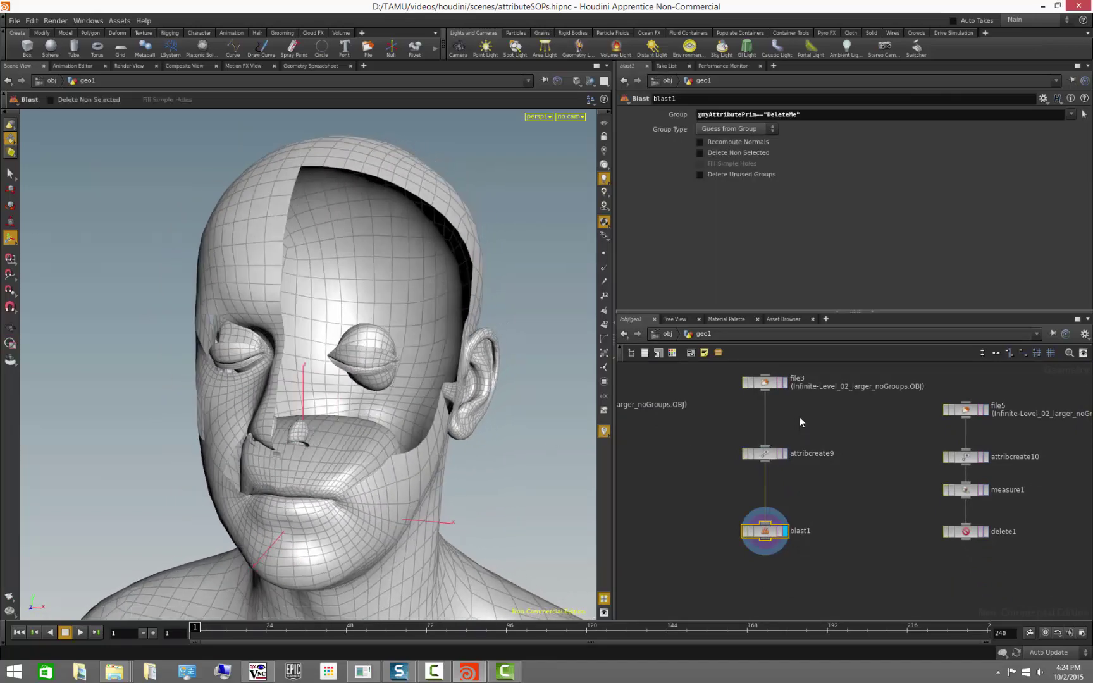
{"action": "left_click", "coordinate": [767, 382]}
{"action": "left_click", "coordinate": [782, 454]}
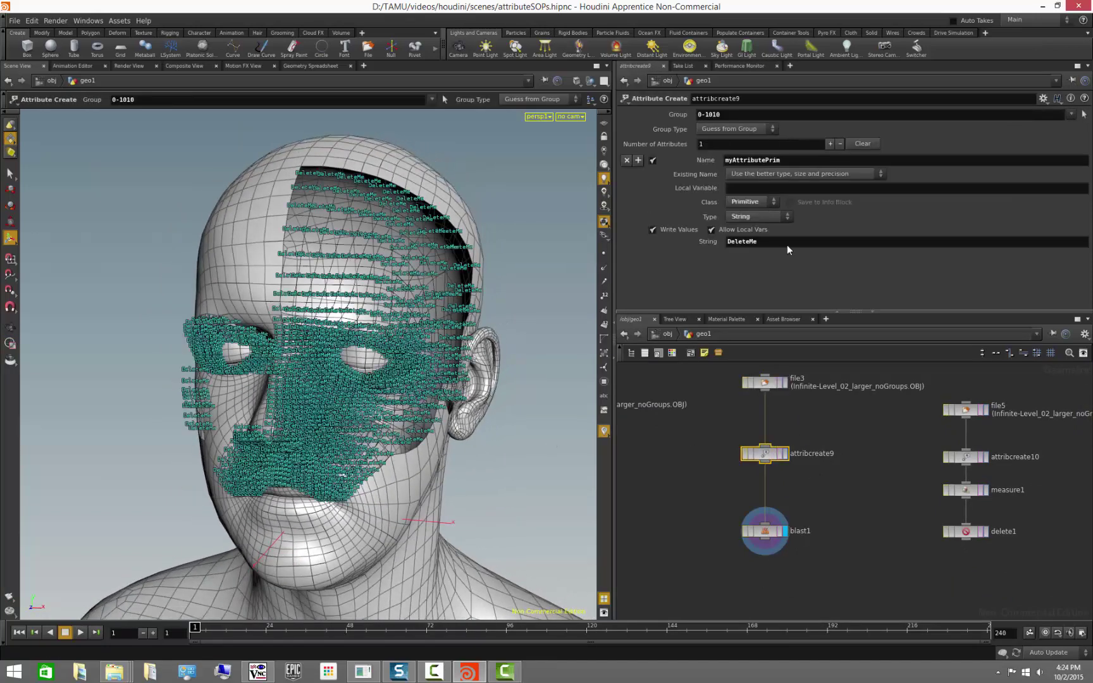
{"action": "left_click_drag", "start_coordinate": [707, 115], "coordinate": [746, 109]}
{"action": "middle_click_drag", "start_coordinate": [715, 115], "coordinate": [726, 144]}
{"action": "left_click", "coordinate": [787, 539]}
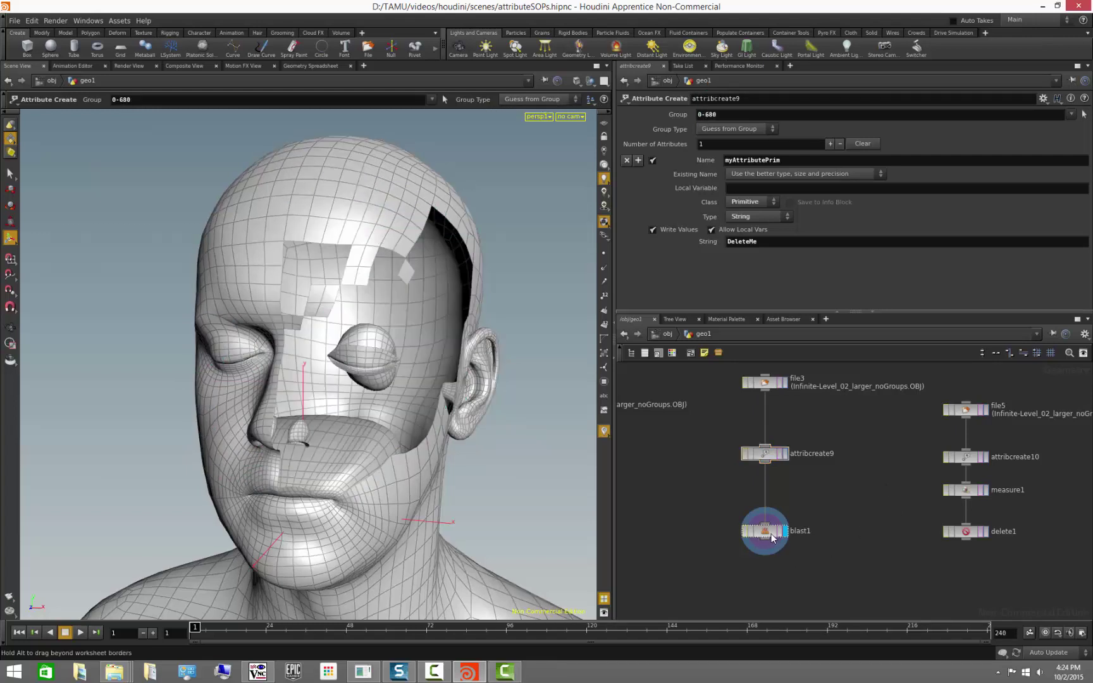
{"action": "left_click_drag", "start_coordinate": [410, 289], "coordinate": [403, 296], "text": "alt"}
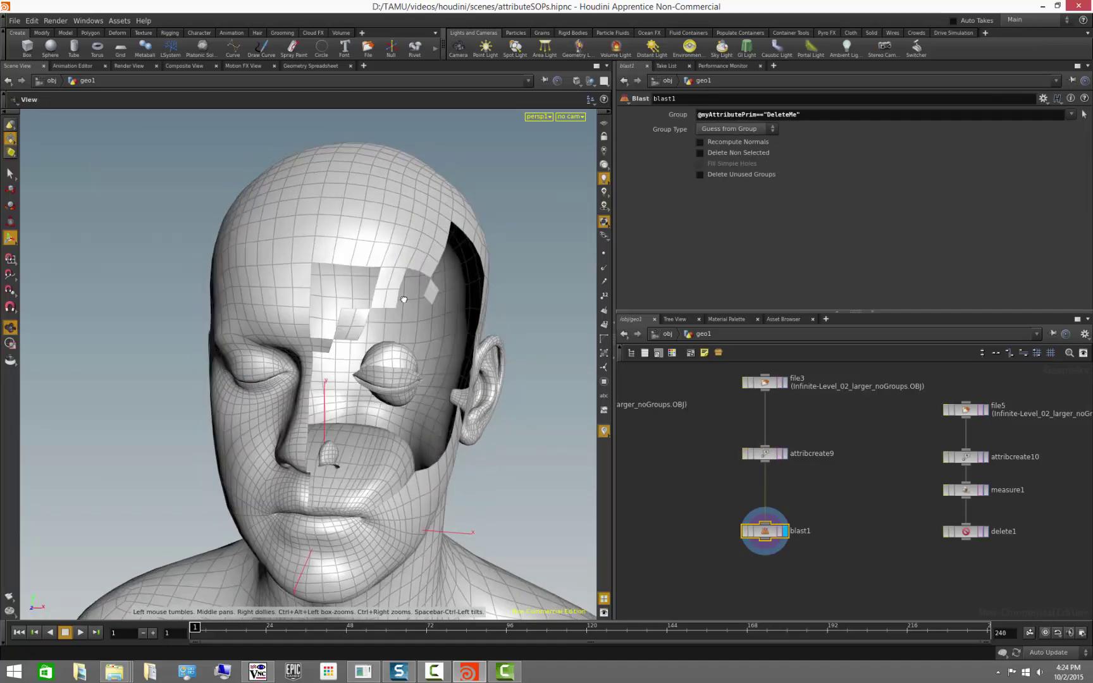
{"action": "right_click_drag", "start_coordinate": [403, 296], "coordinate": [437, 284], "text": "alt"}
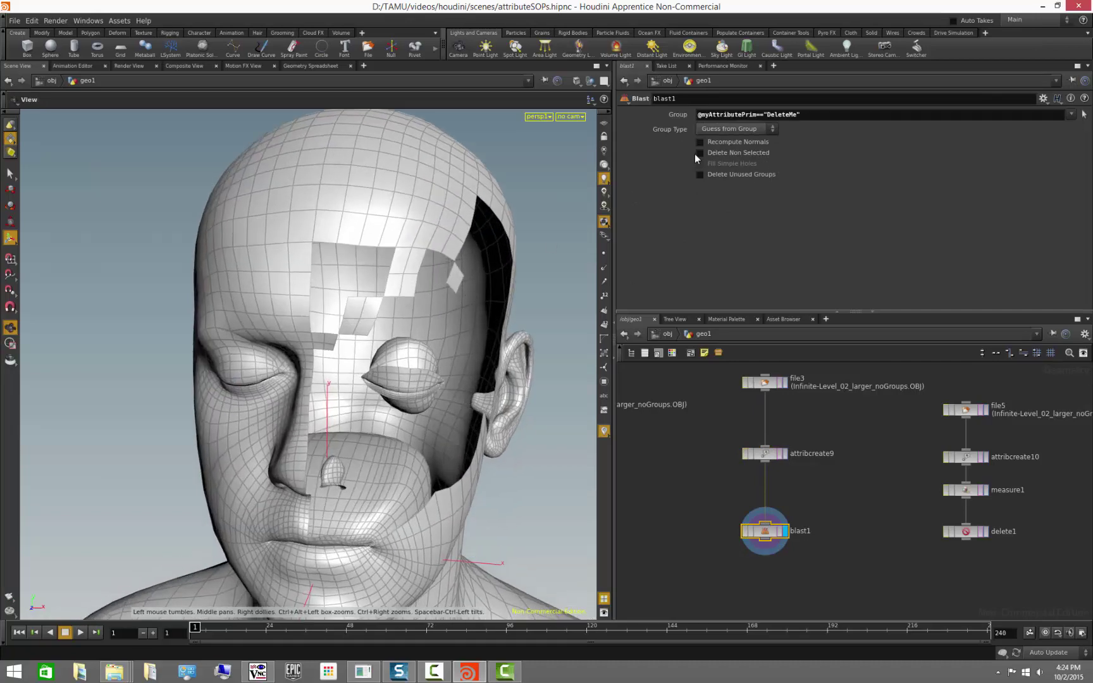
Examine the attribute name and the DeleteMe value in blast1's group expression.
{"action": "left_click_drag", "start_coordinate": [761, 114], "coordinate": [673, 124]}
{"action": "left_click", "coordinate": [755, 115]}
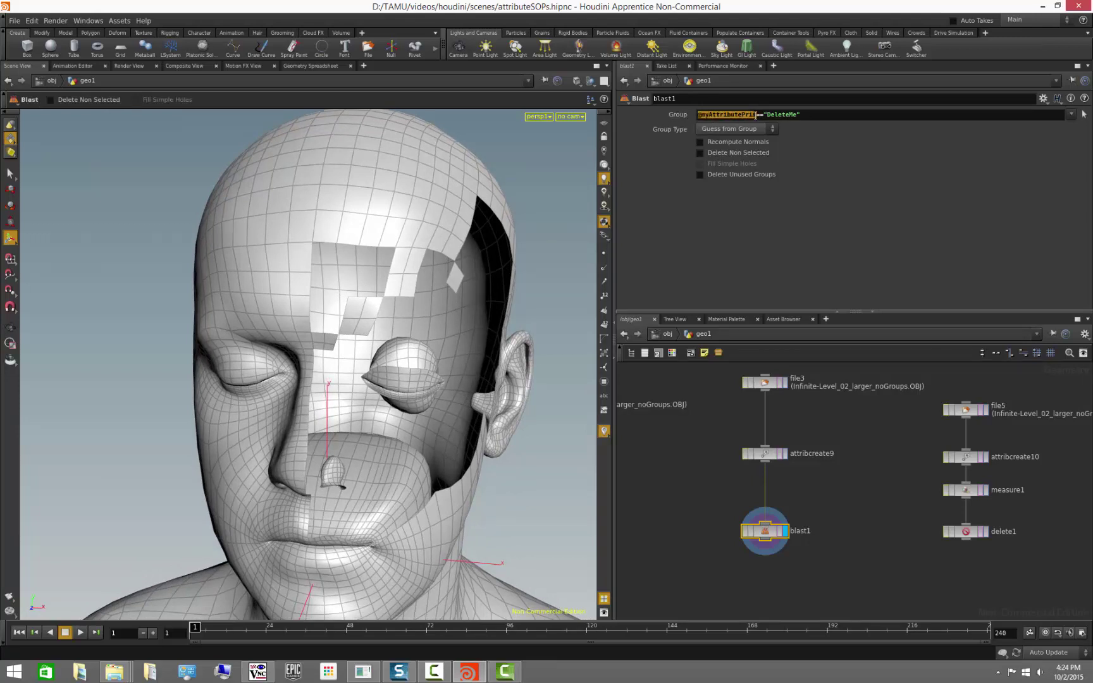
{"action": "left_click", "coordinate": [808, 115]}
{"action": "key", "text": "Return"}
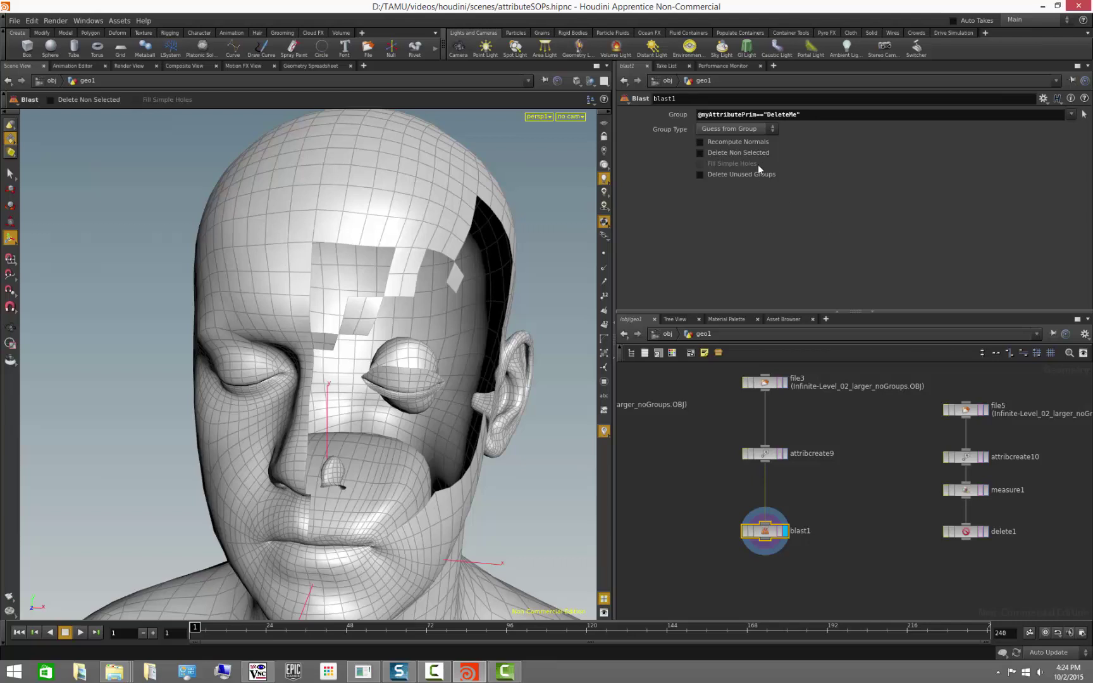
Try the comparison operators > and < in blast1's group expression, then restore ==.
{"action": "left_click", "coordinate": [758, 116]}
{"action": "type", "text": "="}
{"action": "left_click", "coordinate": [764, 116]}
{"action": "key", "text": "BackSpace"}
{"action": "key", "text": "BackSpace"}
{"action": "type", "text": ">"}
{"action": "key", "text": "BackSpace"}
{"action": "type", "text": "<"}
{"action": "key", "text": "BackSpace"}
{"action": "type", "text": "=="}
{"action": "key", "text": "Return"}
{"action": "left_click", "coordinate": [761, 115]}
{"action": "key", "text": "BackSpace"}
{"action": "type", "text": "!"}
{"action": "key", "text": "Return"}
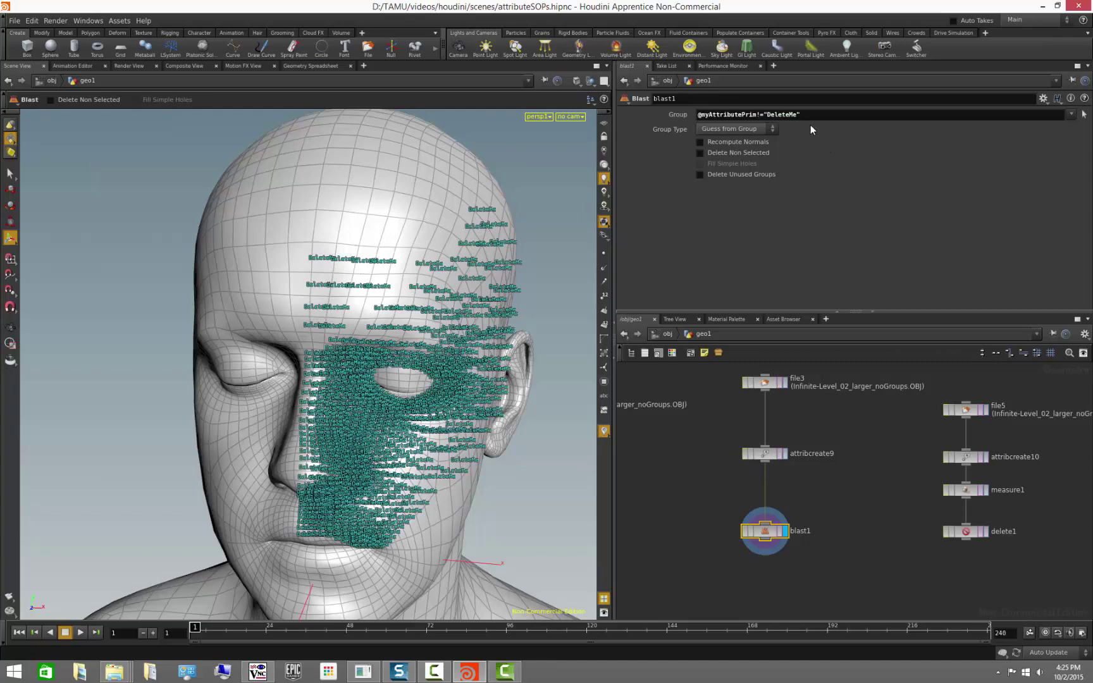
{"action": "key", "text": "ctrl+z"}
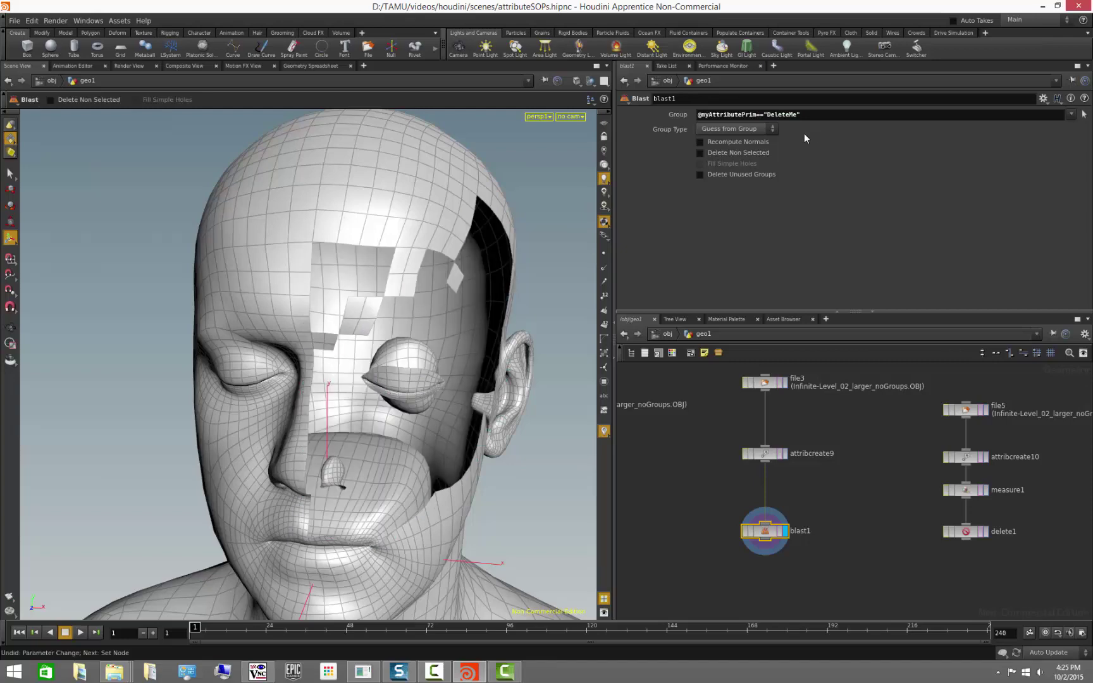
Try Delete Non Selected on blast1, look at the isolated face patch, and turn the option off again.
{"action": "left_click", "coordinate": [718, 154]}
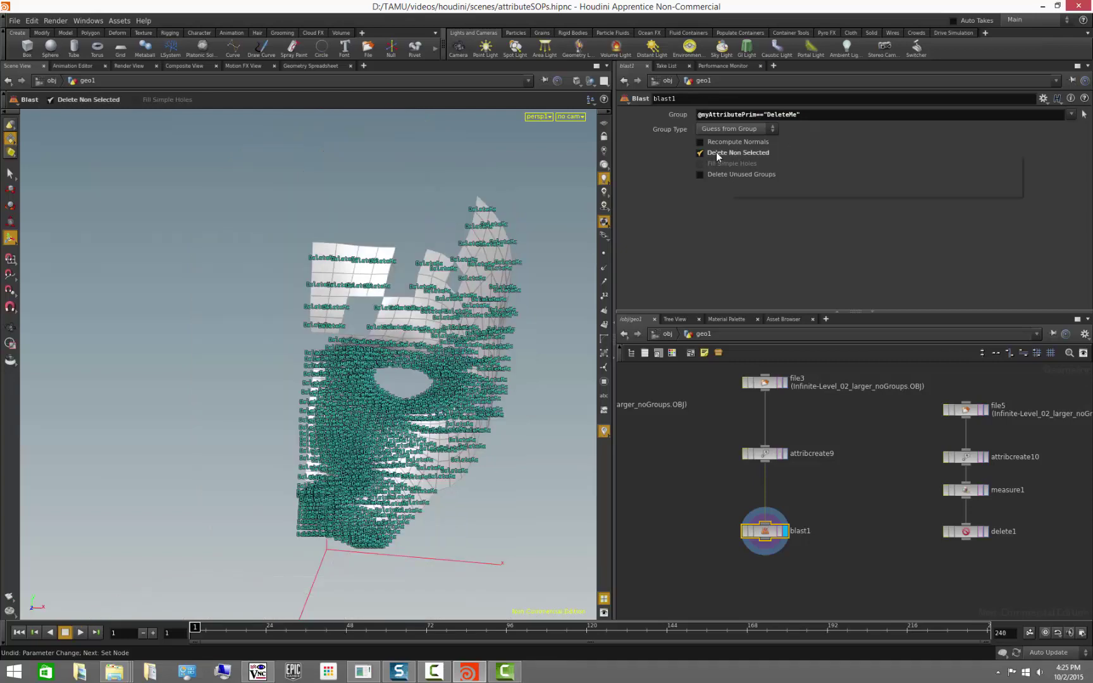
{"action": "mouse_move", "coordinate": [520, 385]}
{"action": "left_mouse_down"}
{"action": "mouse_move", "coordinate": [474, 370]}
{"action": "mouse_move", "coordinate": [519, 374]}
{"action": "left_mouse_up"}
{"action": "left_click", "coordinate": [699, 154]}
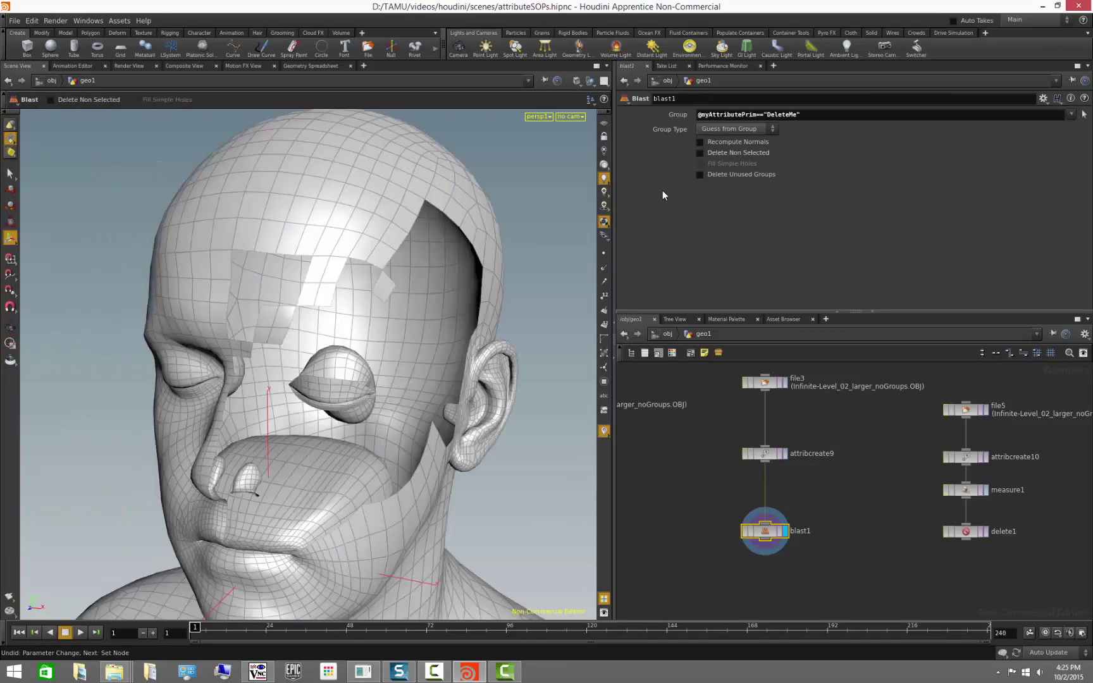
Inspect the blasted head and review the complete group expression in blast1.
{"action": "left_click_drag", "start_coordinate": [313, 304], "coordinate": [371, 255], "text": "alt"}
{"action": "key", "text": "Return"}
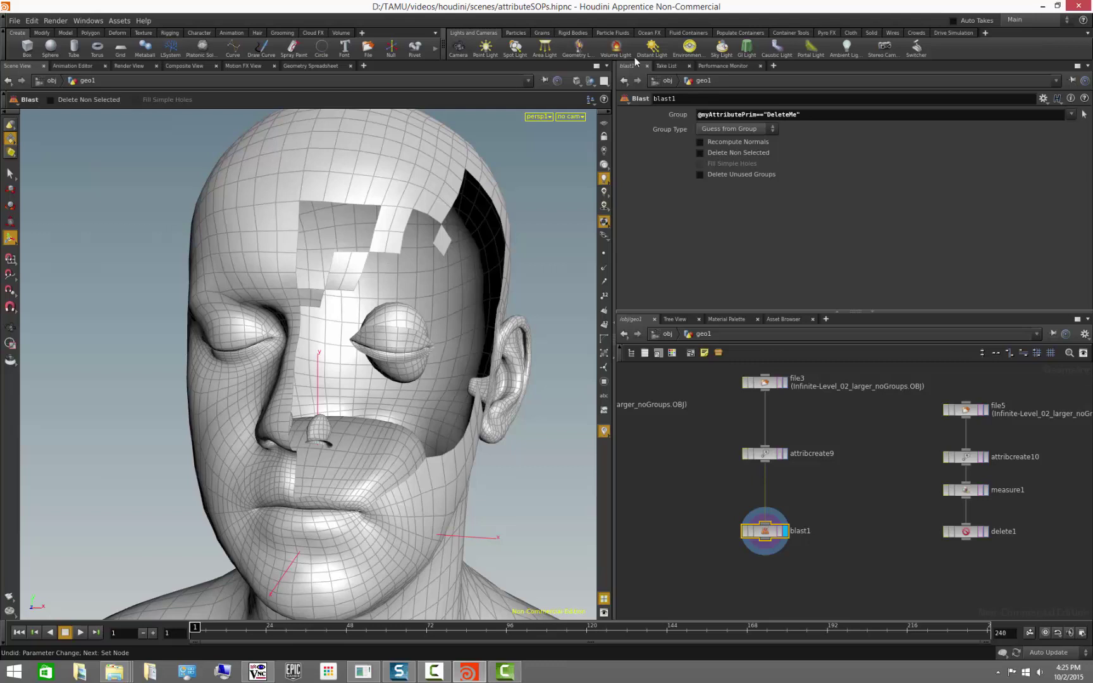
{"action": "left_click_drag", "start_coordinate": [698, 115], "coordinate": [822, 115]}
{"action": "left_click_drag", "start_coordinate": [796, 115], "coordinate": [698, 116]}
Display the file5 head, then attribcreate10 with its bigFaceThreshold parameters, and view the whole bust from an angle.
{"action": "left_click", "coordinate": [985, 411]}
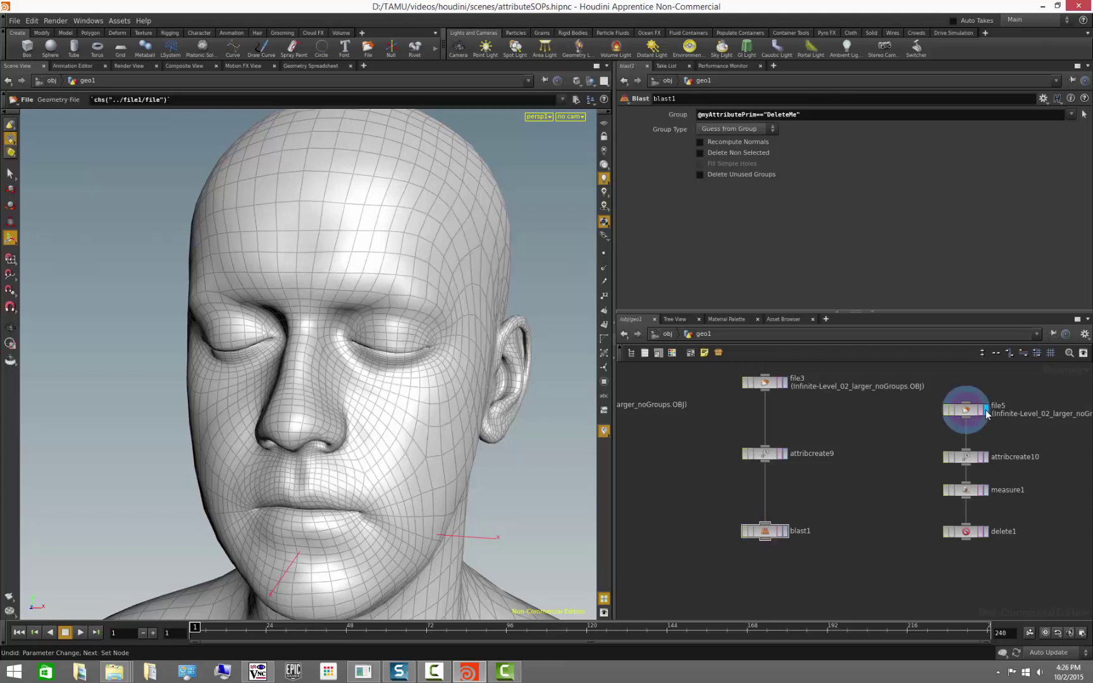
{"action": "right_click_drag", "start_coordinate": [386, 372], "coordinate": [327, 368], "text": "alt"}
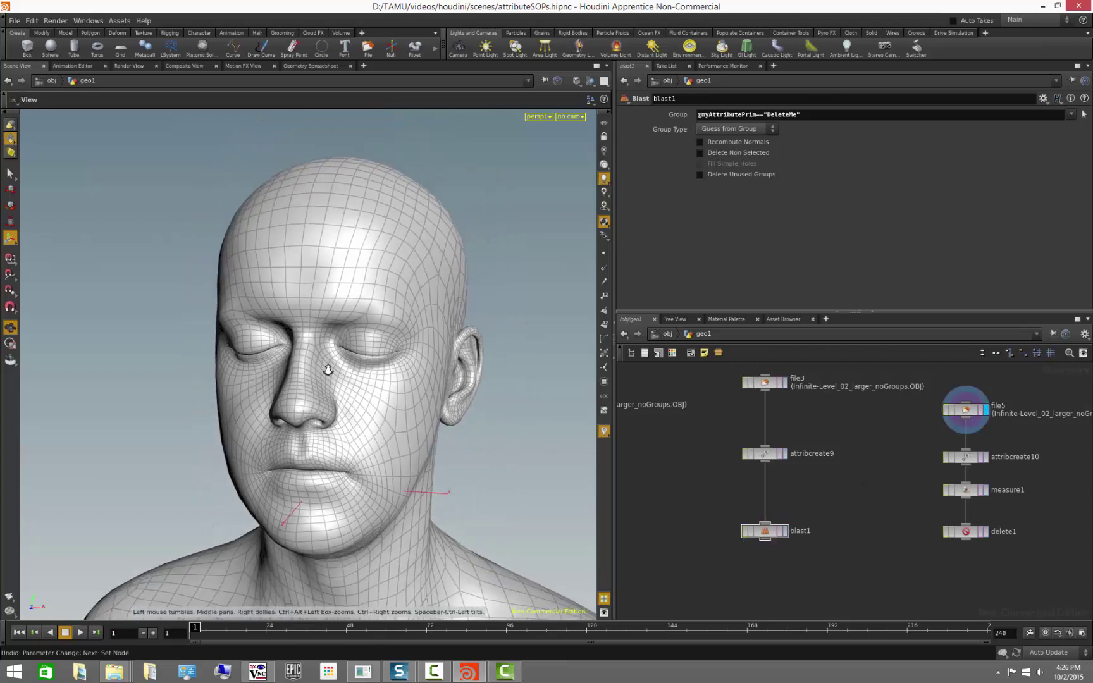
{"action": "left_click_drag", "start_coordinate": [327, 368], "coordinate": [386, 372], "text": "alt"}
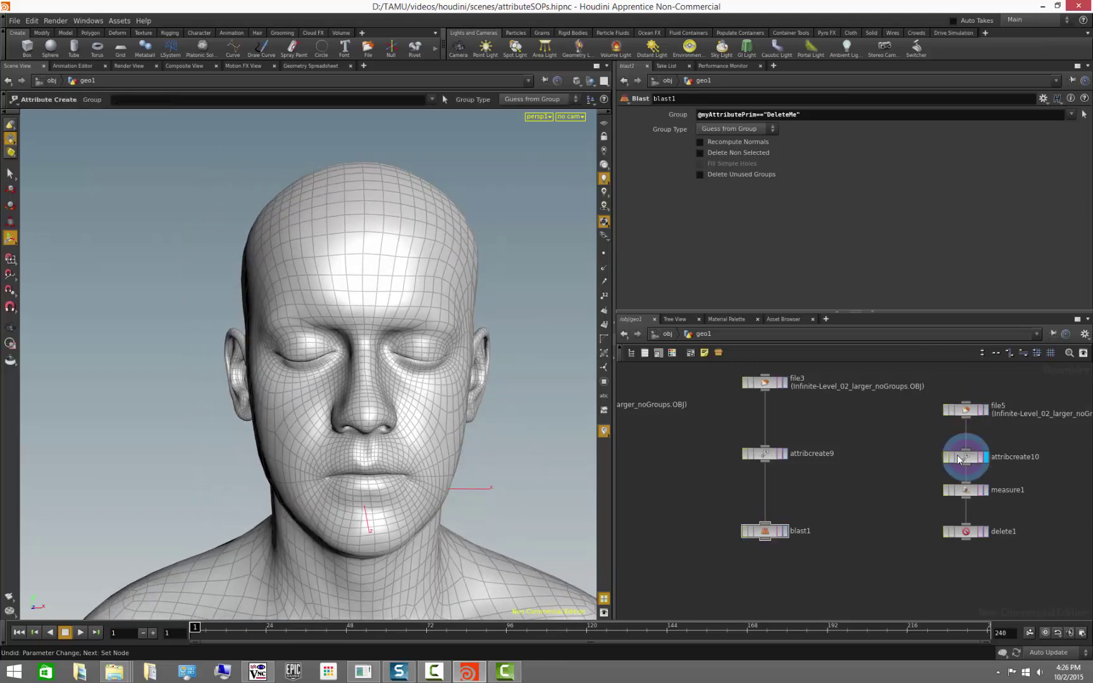
{"action": "left_click", "coordinate": [986, 457]}
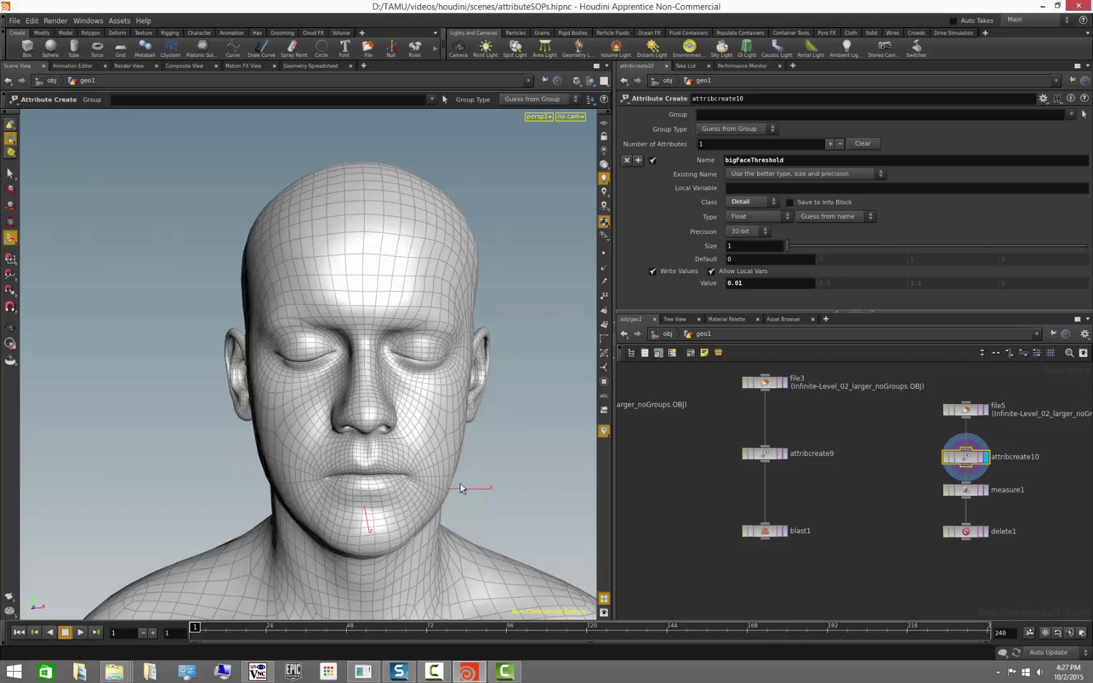
{"action": "left_click_drag", "start_coordinate": [489, 500], "coordinate": [375, 434]}
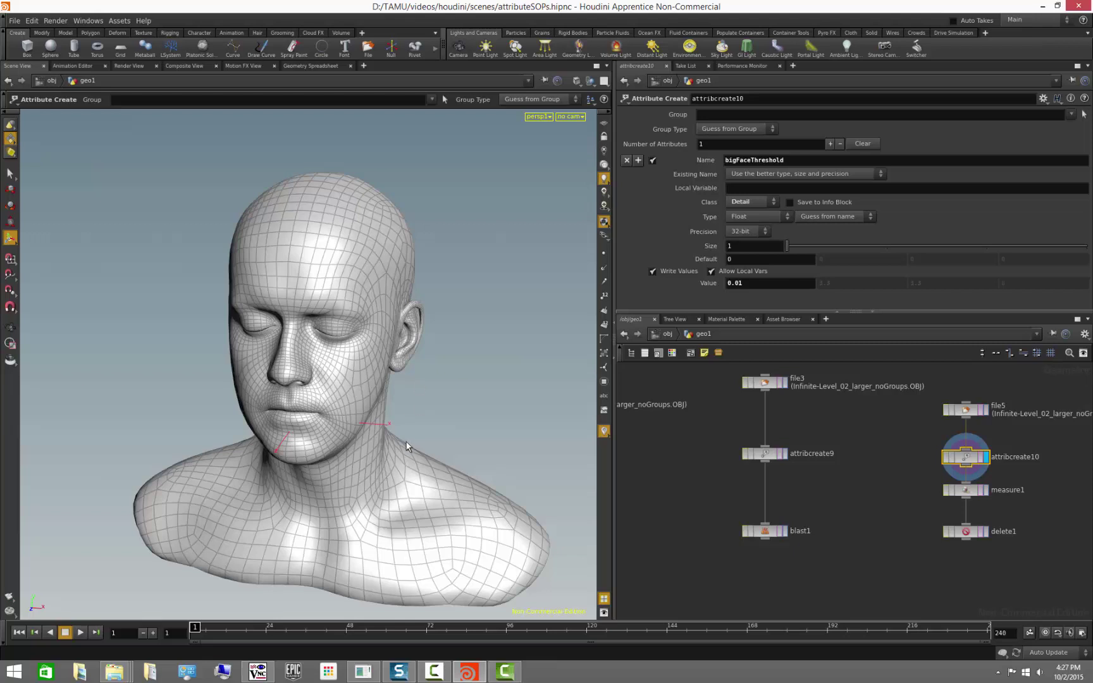
Open attribcreate10's geometry spreadsheet on detail attributes and widen the bigFaceThreshold and varmap columns to read them fully.
{"action": "right_click", "coordinate": [968, 461]}
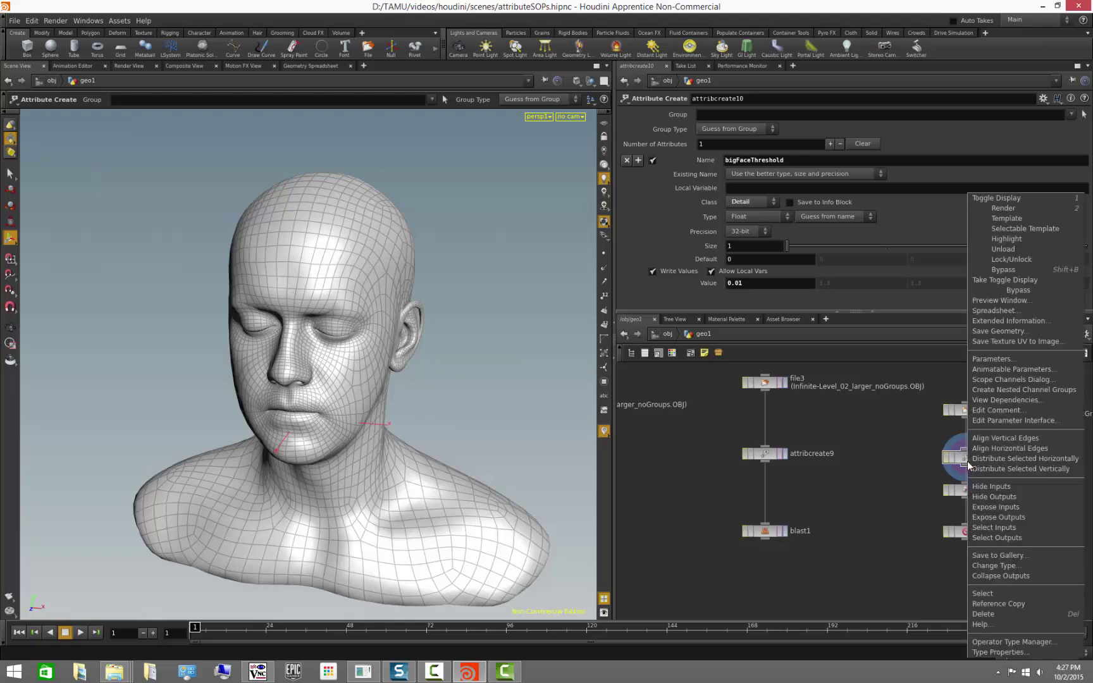
{"action": "left_click", "coordinate": [996, 310]}
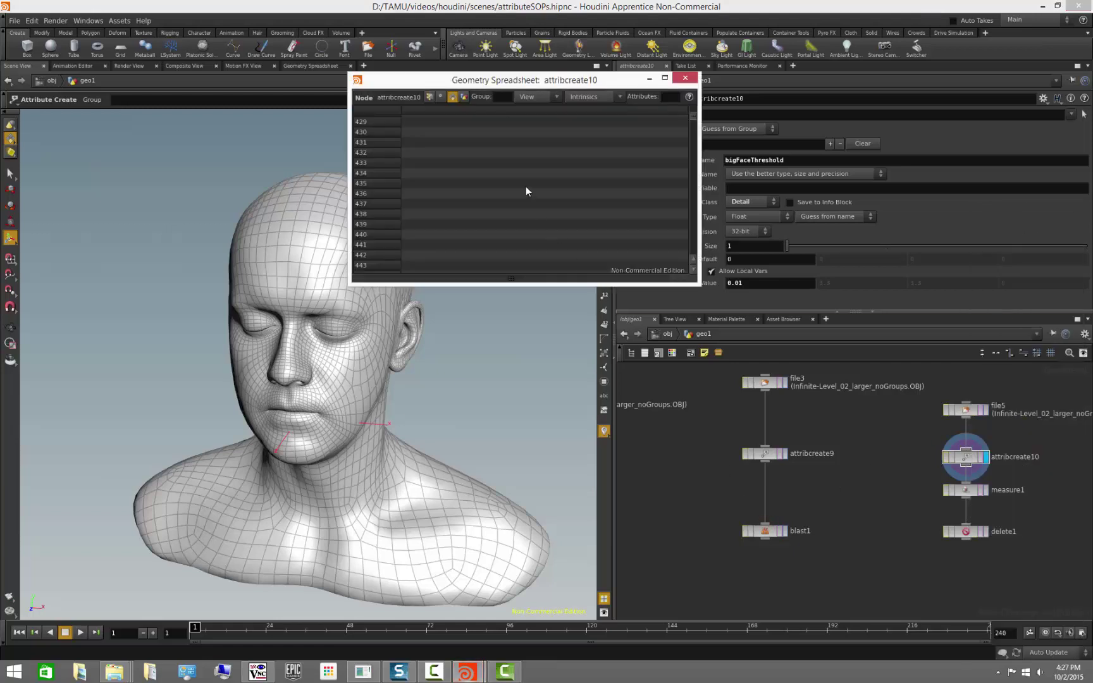
{"action": "left_click", "coordinate": [465, 98]}
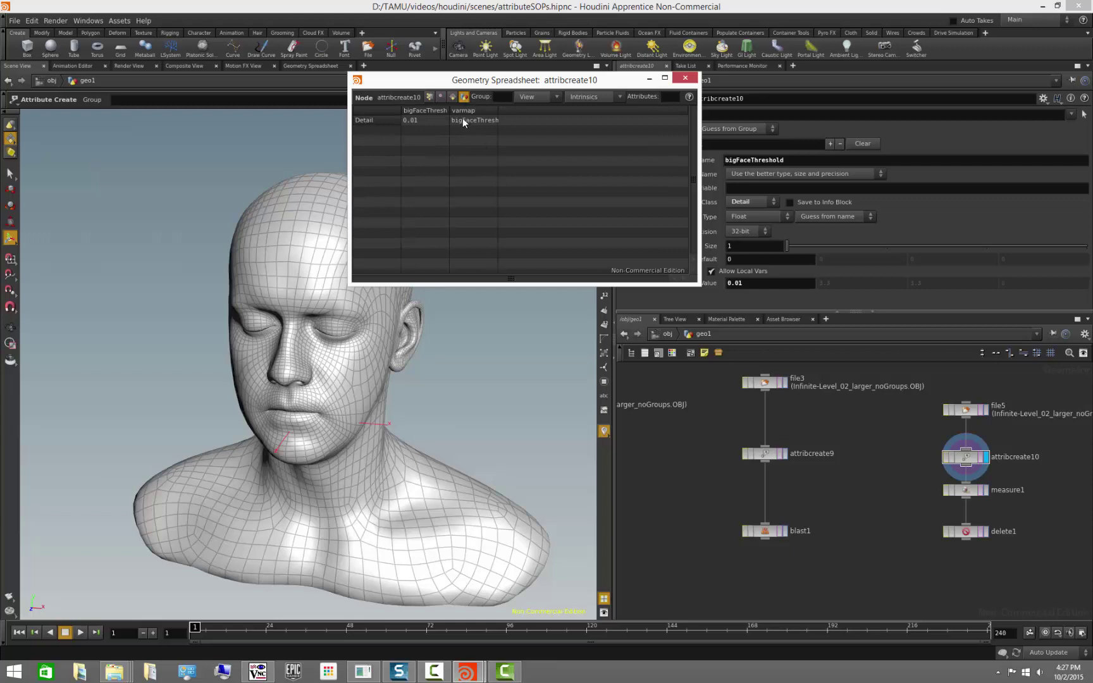
{"action": "left_click_drag", "start_coordinate": [448, 111], "coordinate": [484, 111]}
{"action": "left_click_drag", "start_coordinate": [626, 80], "coordinate": [577, 71]}
{"action": "left_click_drag", "start_coordinate": [481, 102], "coordinate": [588, 106]}
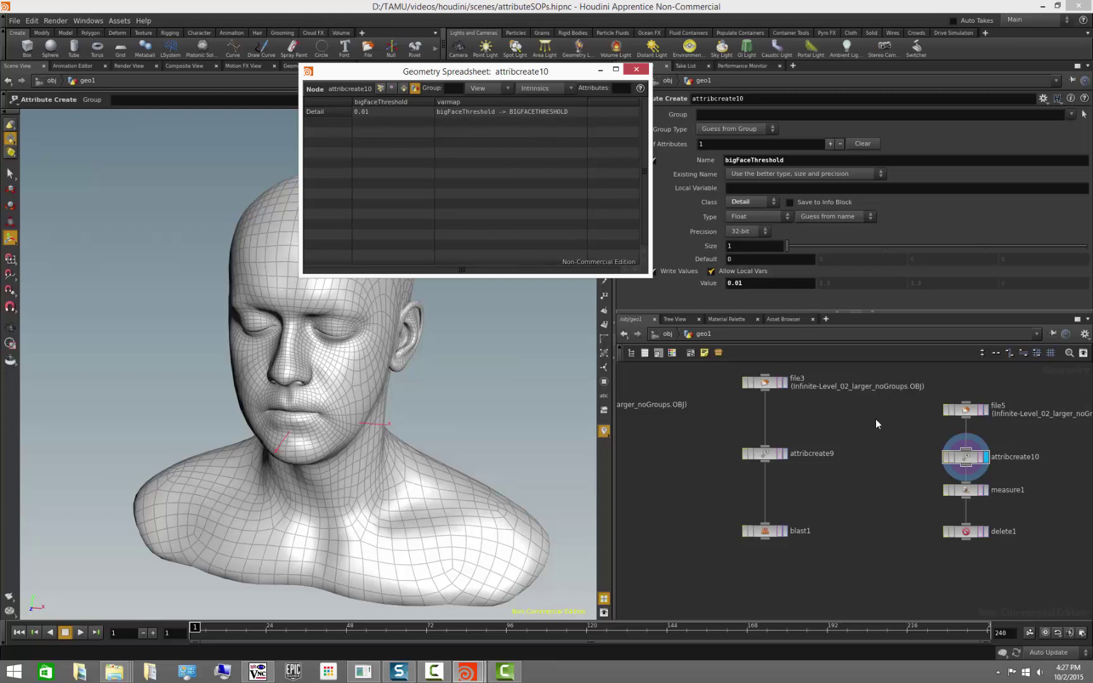
Check attribcreate10's node information, minimize its spreadsheet, and display measure1 with its parameters and node information.
{"action": "middle_click", "coordinate": [966, 460]}
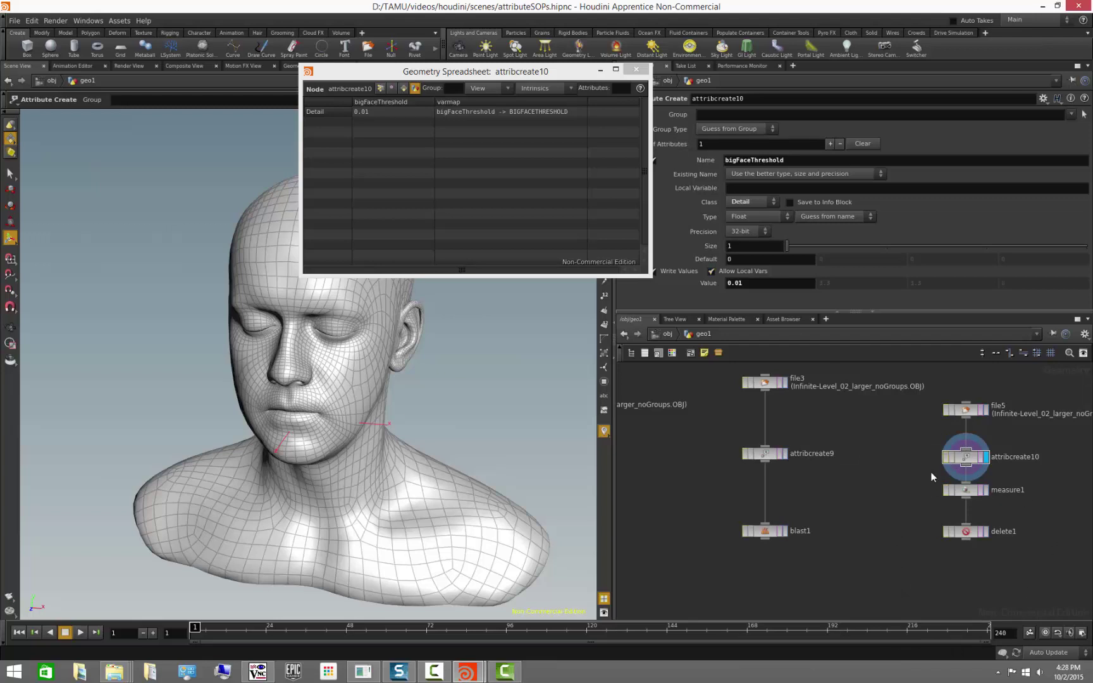
{"action": "middle_click_drag", "start_coordinate": [902, 491], "coordinate": [813, 494]}
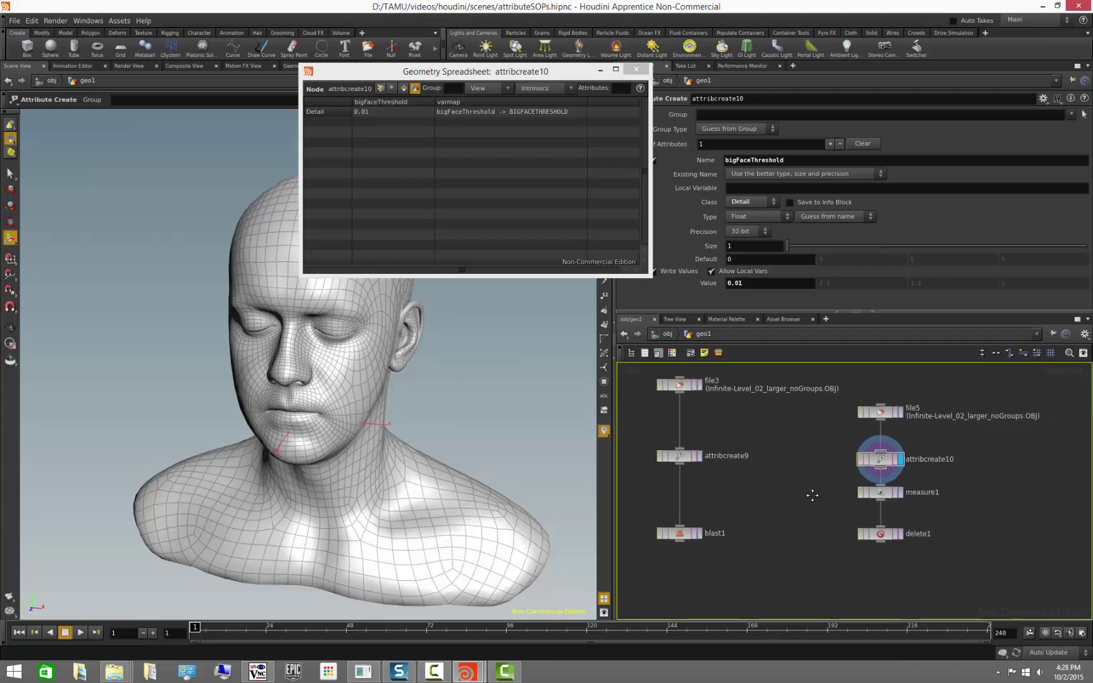
{"action": "left_click", "coordinate": [601, 71]}
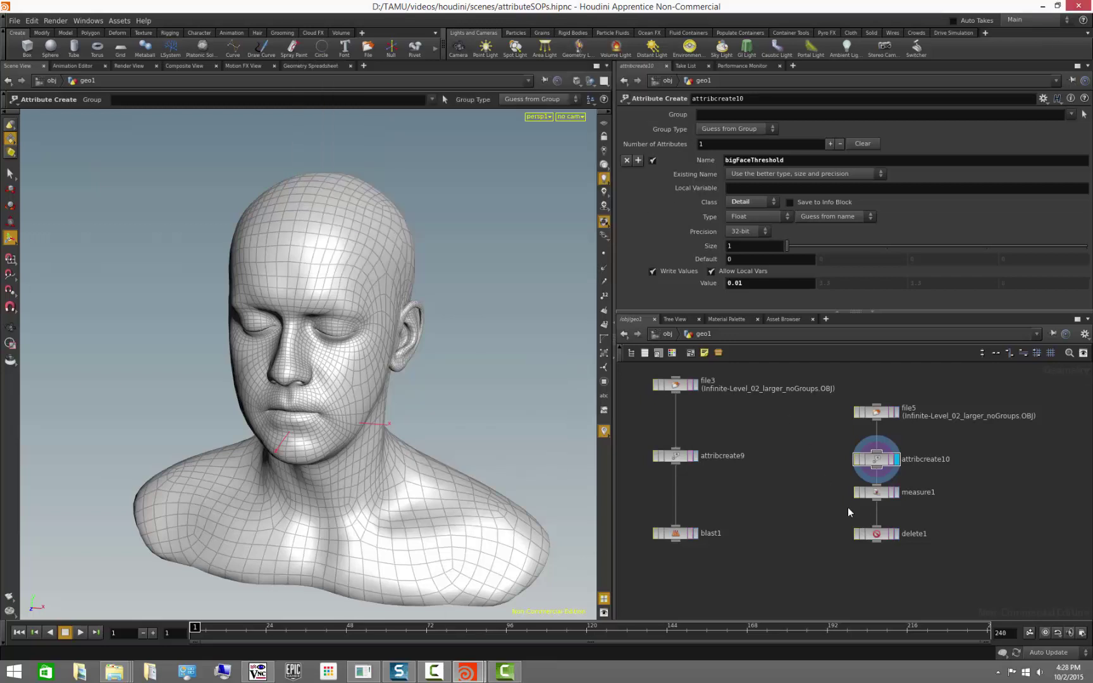
{"action": "left_click", "coordinate": [877, 492]}
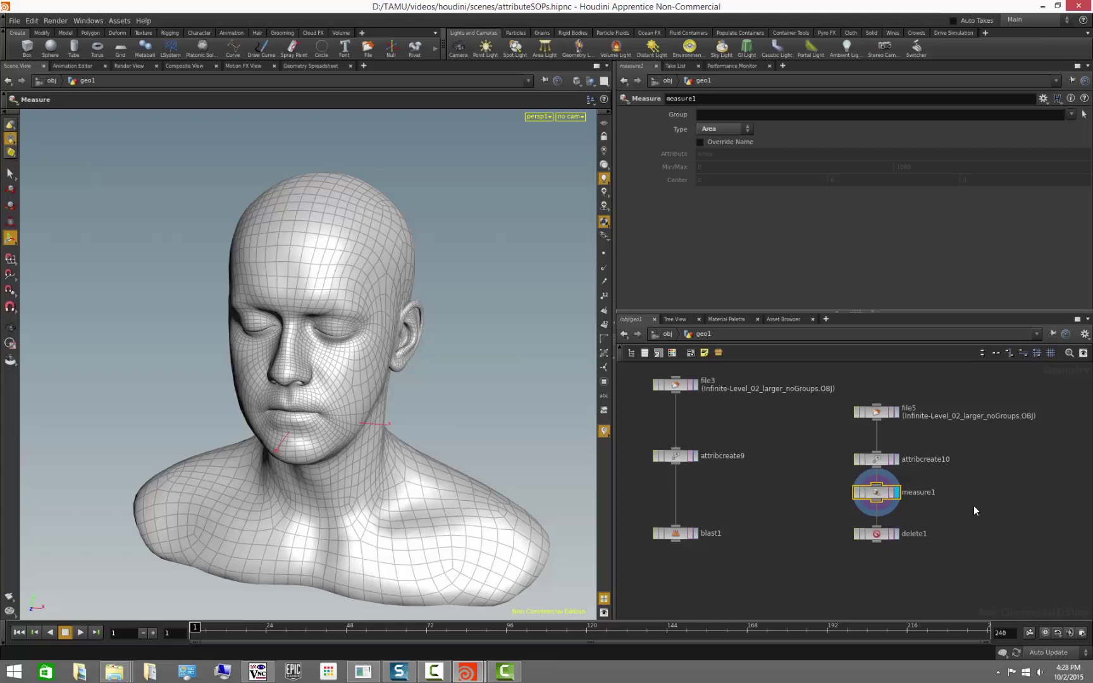
{"action": "middle_click", "coordinate": [881, 497]}
Bring back attribcreate10's geometry spreadsheet, switch it to primitive attributes, and close it.
{"action": "mouse_move", "coordinate": [467, 672]}
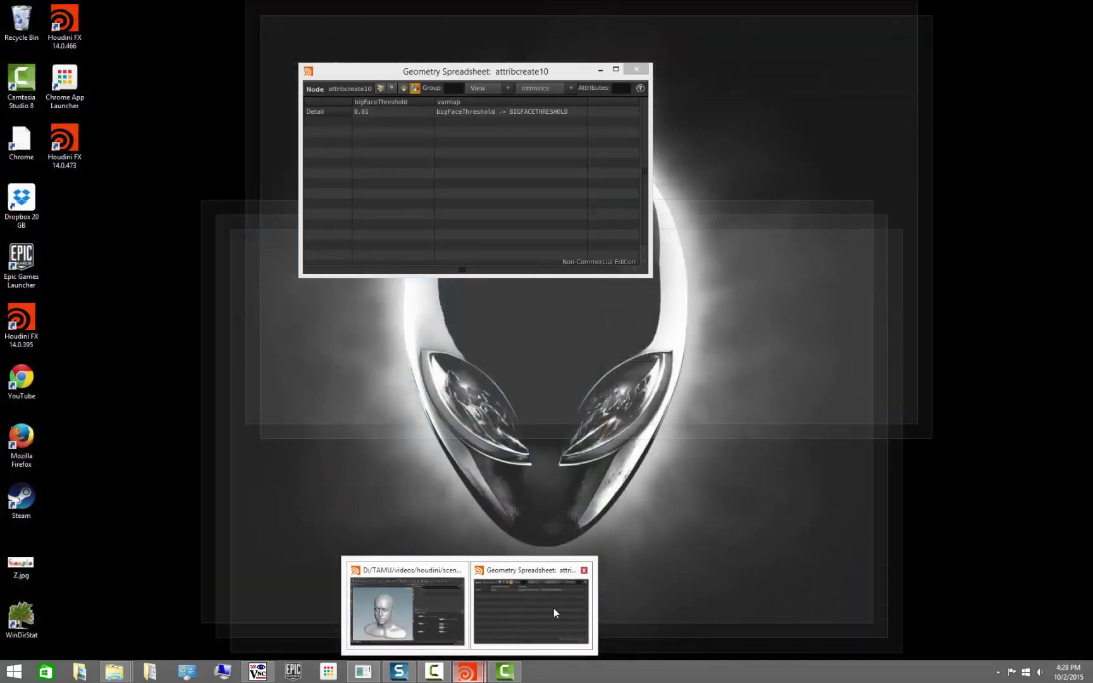
{"action": "left_click", "coordinate": [553, 609]}
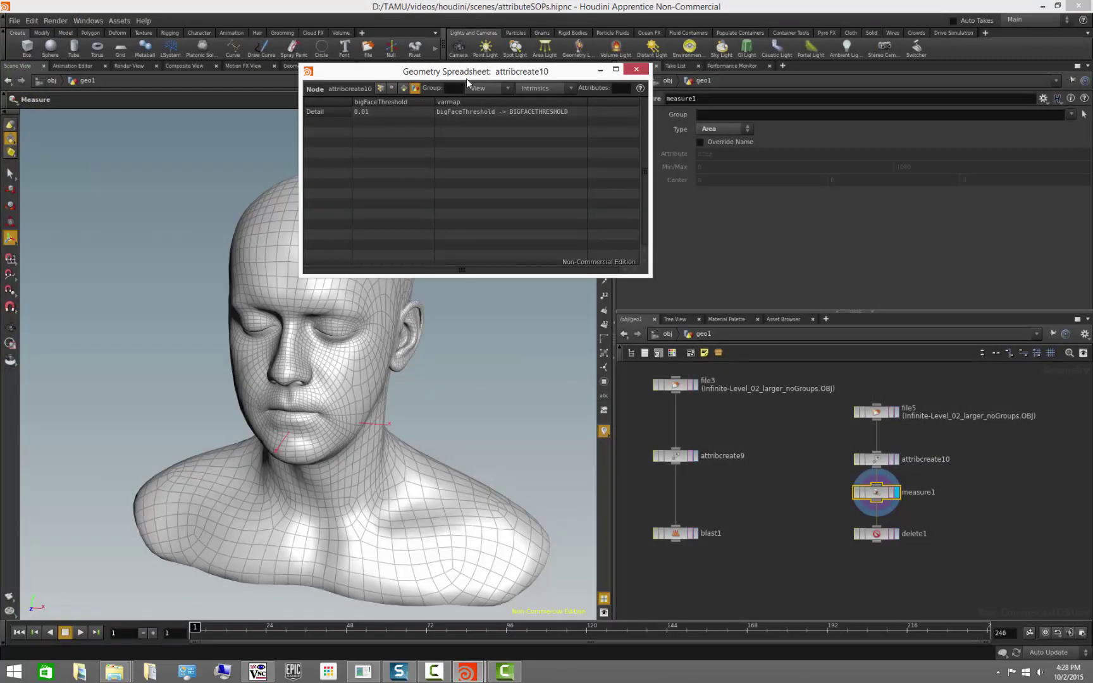
{"action": "left_click", "coordinate": [402, 89]}
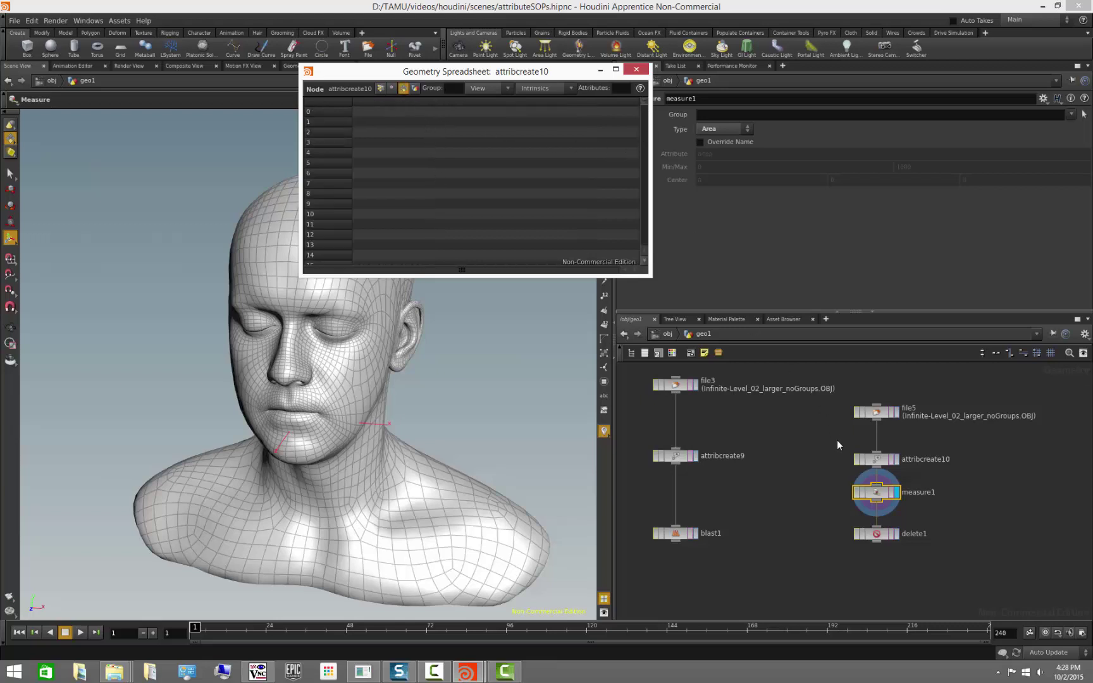
{"action": "left_click", "coordinate": [624, 71]}
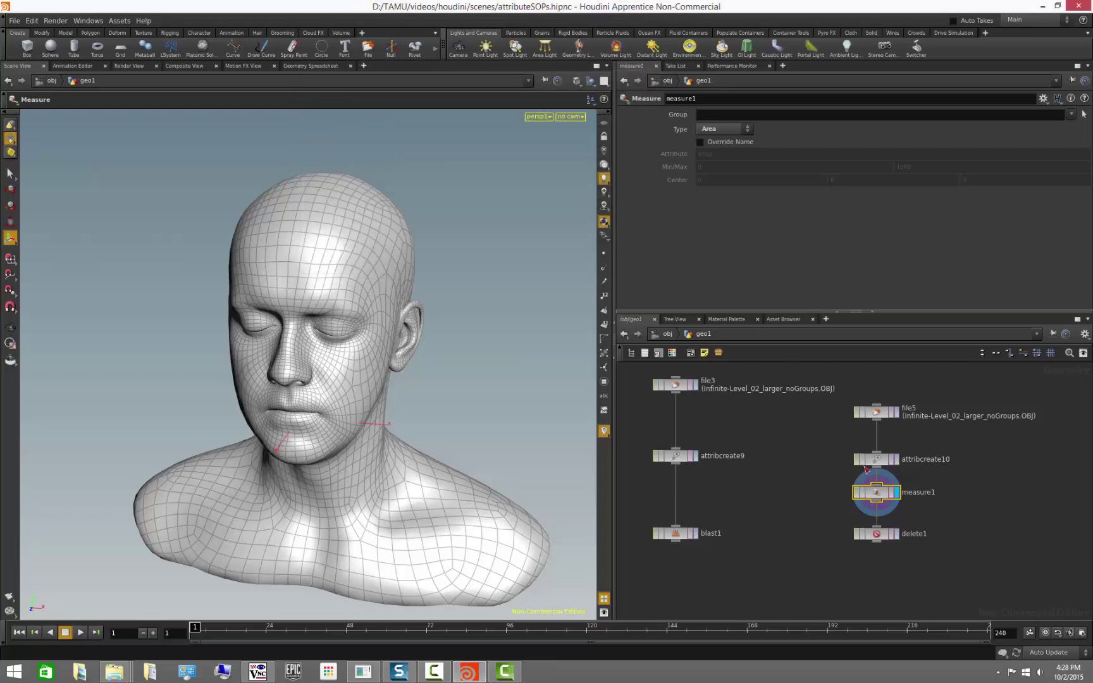
Open measure1's geometry spreadsheet and examine the area attribute of the primitives, keeping the node parameters uncovered.
{"action": "right_click", "coordinate": [872, 493]}
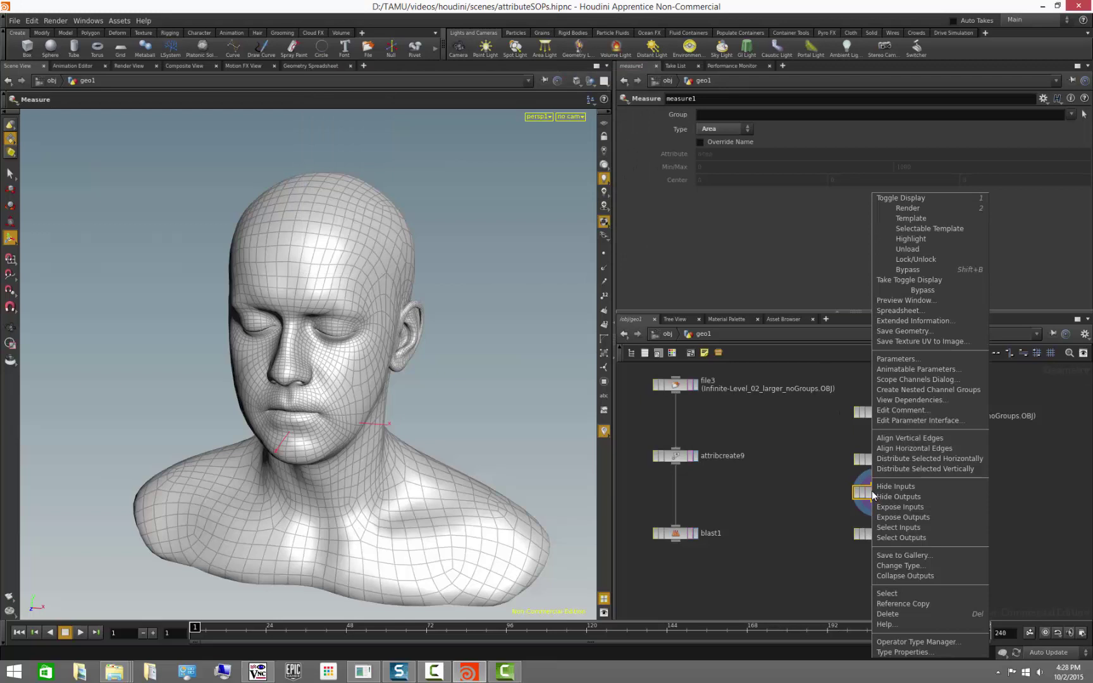
{"action": "left_click", "coordinate": [898, 310]}
{"action": "left_click_drag", "start_coordinate": [399, 103], "coordinate": [415, 101]}
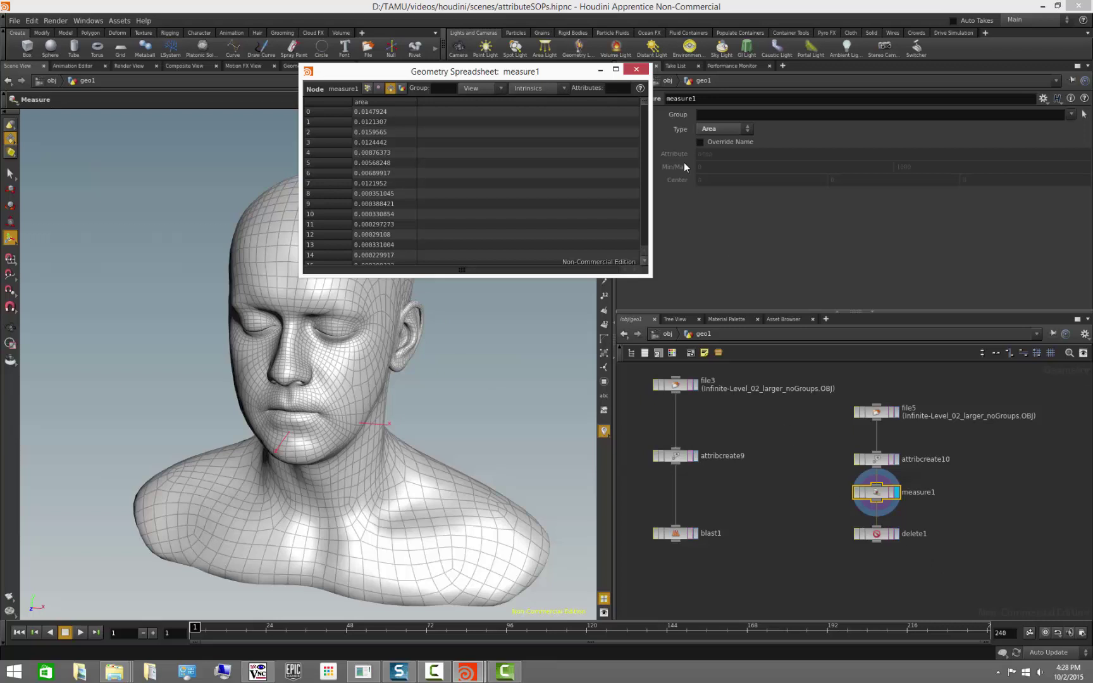
{"action": "left_click_drag", "start_coordinate": [585, 74], "coordinate": [559, 67]}
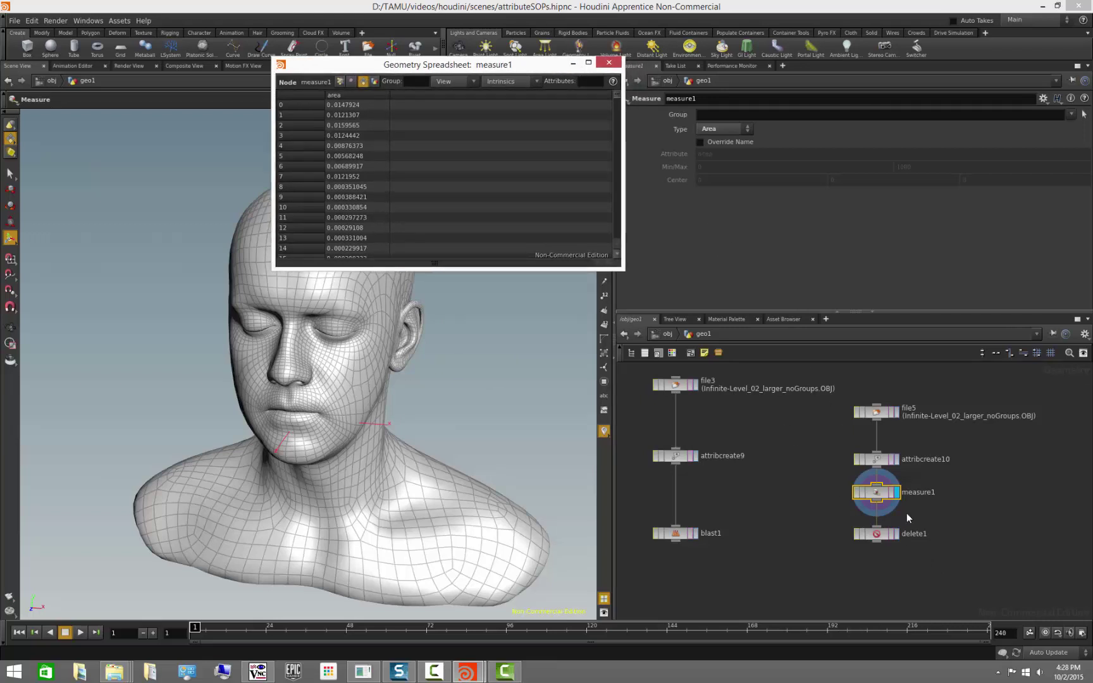
Display delete1 with its filter expression and switch measure1's spreadsheet to detail attributes to review the threshold.
{"action": "left_click", "coordinate": [897, 534]}
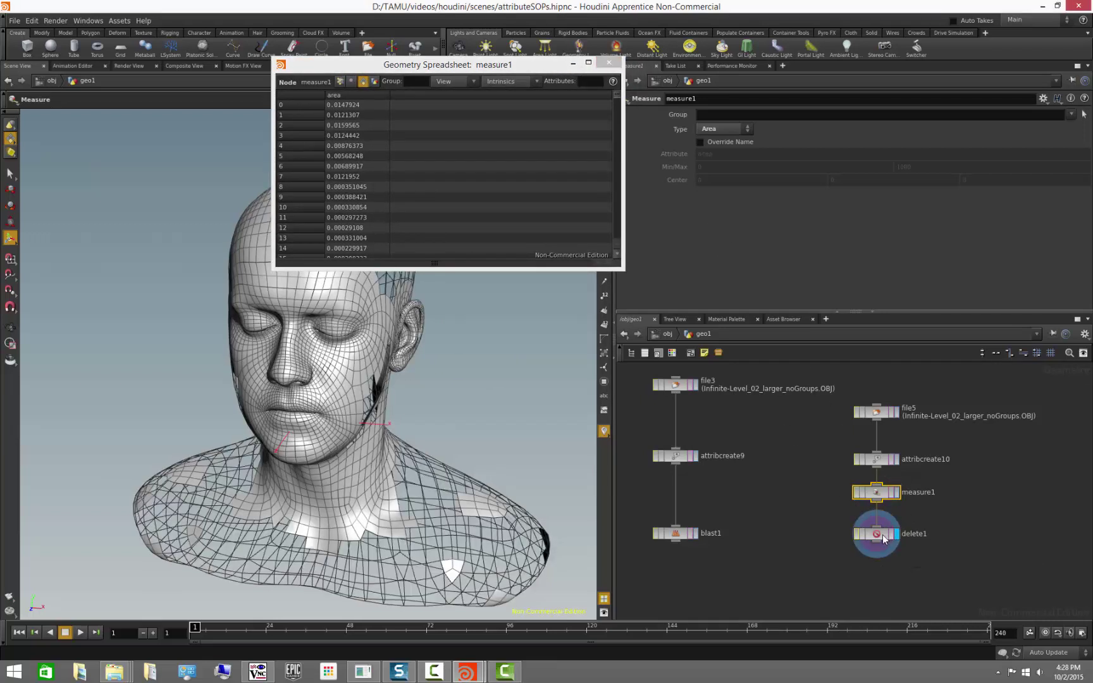
{"action": "left_click", "coordinate": [882, 534]}
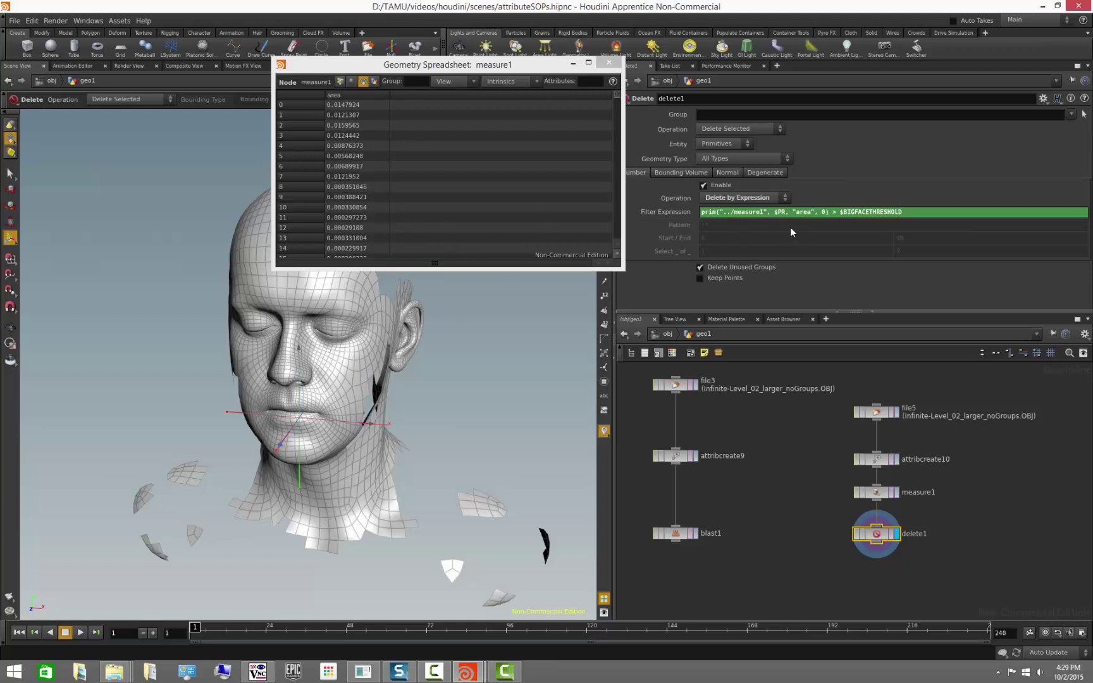
{"action": "left_click", "coordinate": [375, 81]}
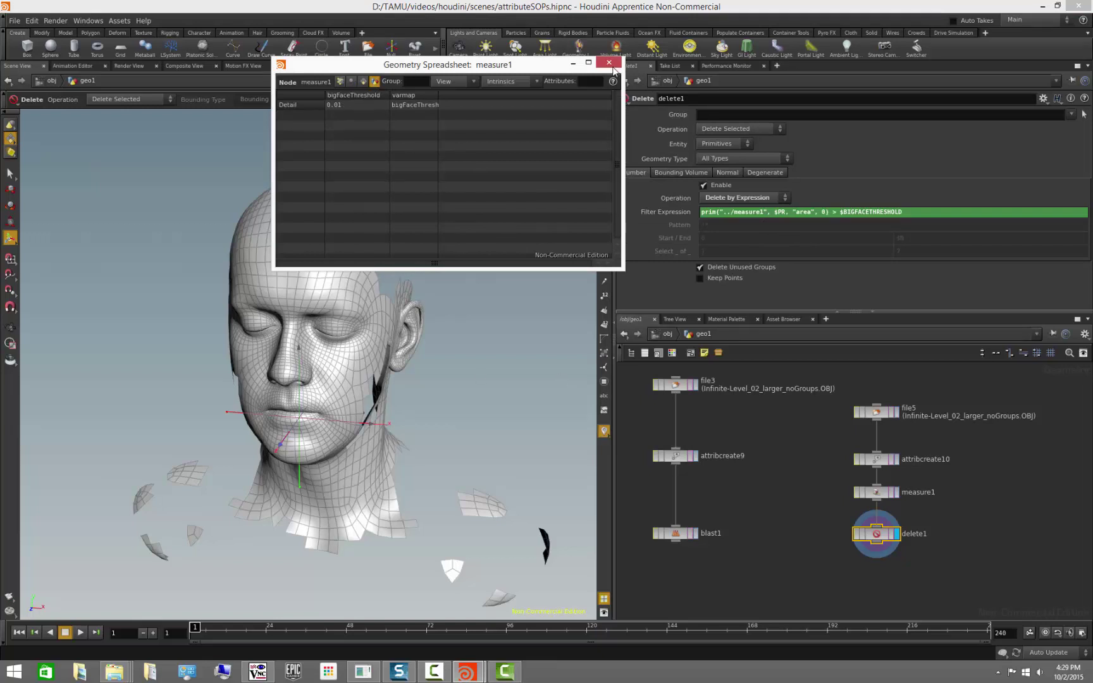
Replace $BIGFACETHRESHOLD in delete1's filter expression with detail("../measure1", "bigFaceThreshold", 0), with measure1's spreadsheet minimized.
{"action": "left_click", "coordinate": [571, 63]}
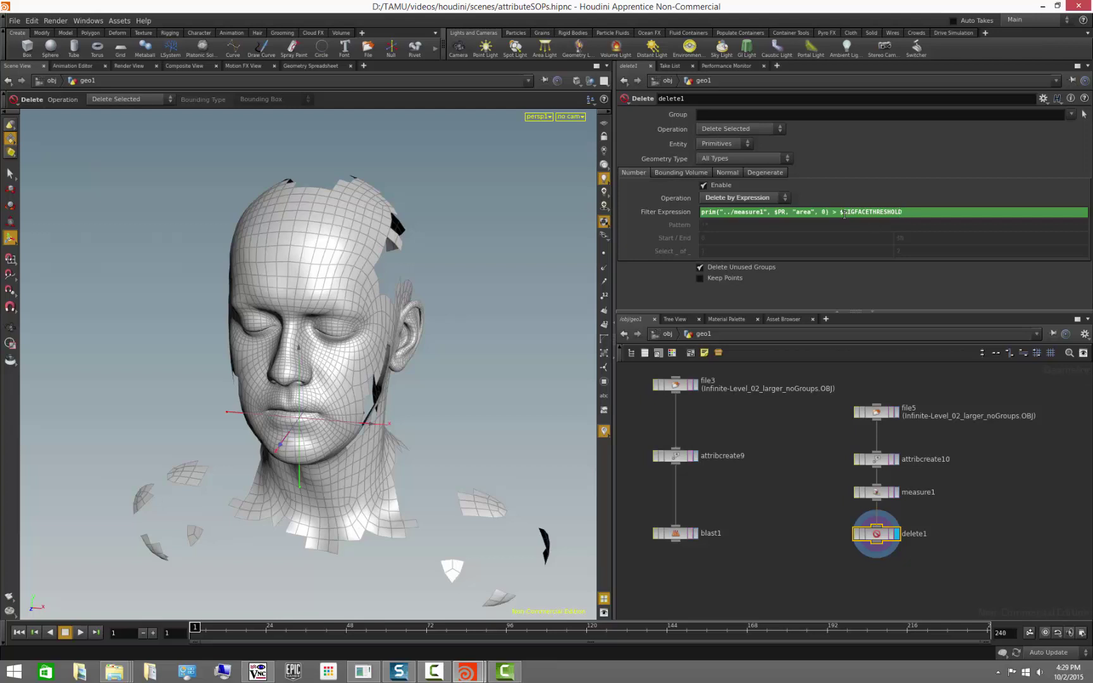
{"action": "left_click_drag", "start_coordinate": [829, 212], "coordinate": [704, 212]}
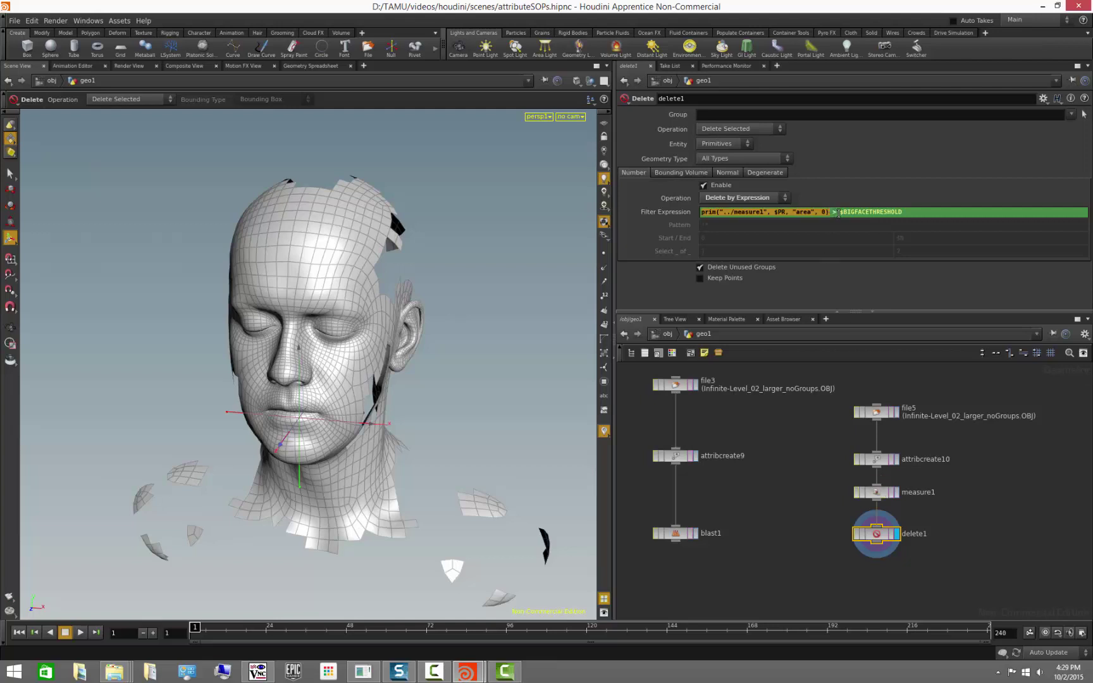
{"action": "left_click_drag", "start_coordinate": [840, 211], "coordinate": [904, 212]}
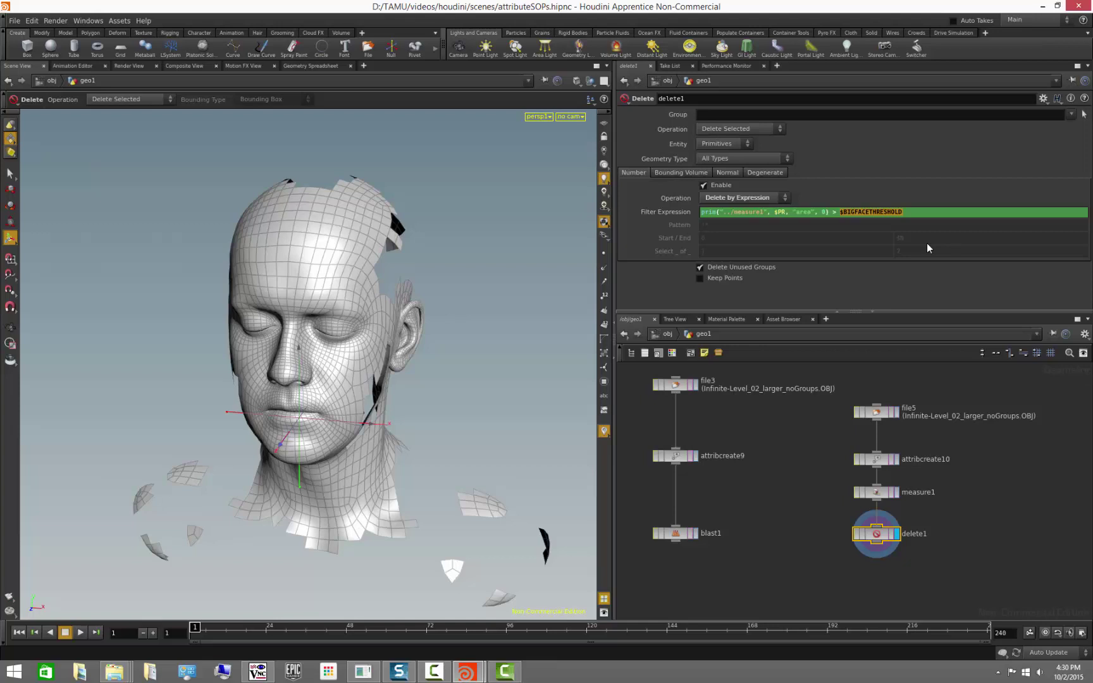
{"action": "type", "text": "detai"}
{"action": "type", "text": "l("}
{"action": "type", "text": "\""}
{"action": "type", "text": "\""}
{"action": "type", "text": ".."}
{"action": "type", "text": "/measu"}
{"action": "type", "text": "re1"}
{"action": "type", "text": "hreshold"}
{"action": "type", "text": "\""}
{"action": "type", "text": ", 0"}
{"action": "key", "text": "Return"}
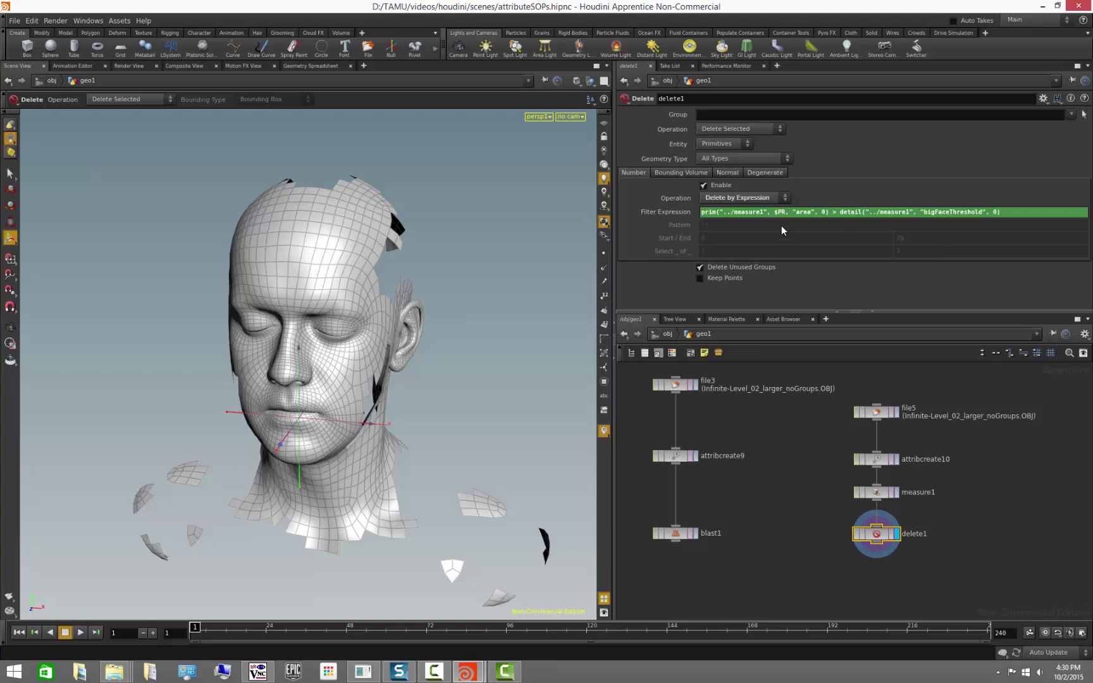
Review the prim and detail halves of delete1's filter expression and deselect the node.
{"action": "left_click_drag", "start_coordinate": [826, 210], "coordinate": [690, 213]}
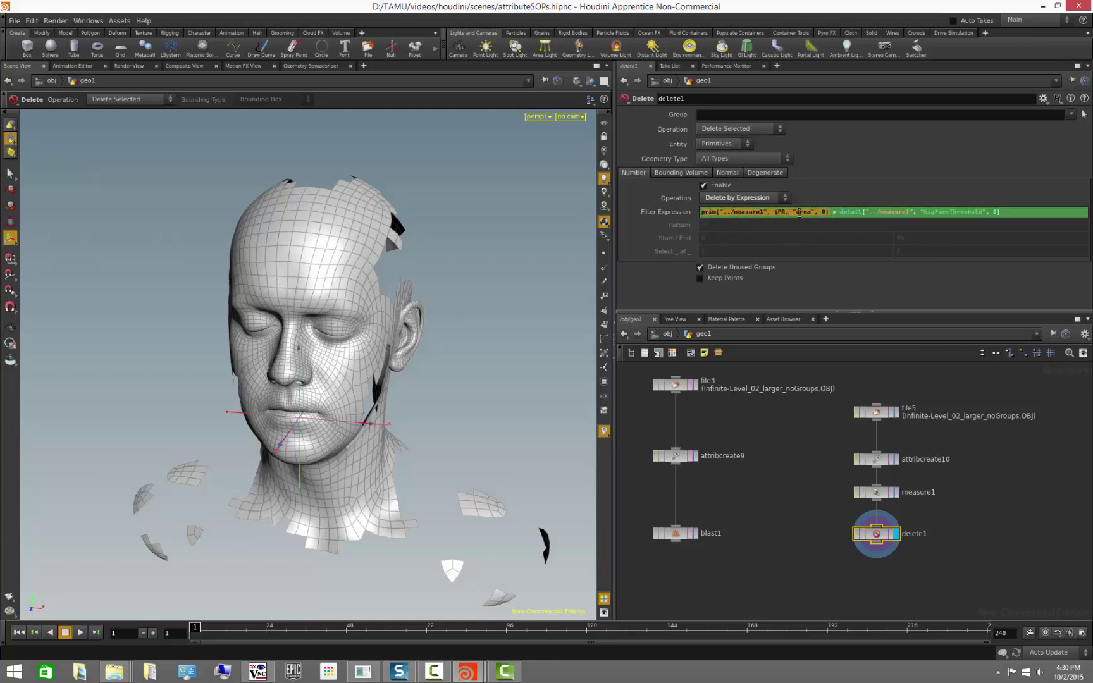
{"action": "left_click_drag", "start_coordinate": [839, 212], "coordinate": [1002, 214]}
{"action": "left_click_drag", "start_coordinate": [841, 214], "coordinate": [1048, 215]}
{"action": "left_click", "coordinate": [1014, 472]}
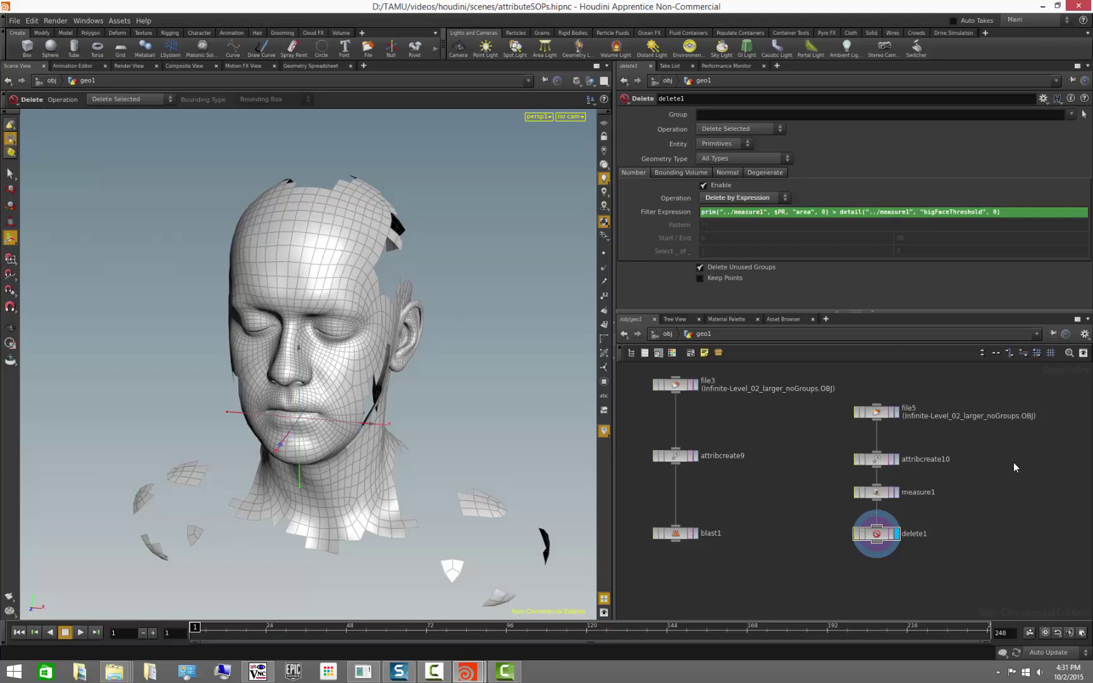
Display file4 at the start of the attribute mirror network and show its parameters.
{"action": "middle_click_drag", "start_coordinate": [1022, 474], "coordinate": [813, 470]}
{"action": "left_click", "coordinate": [834, 430]}
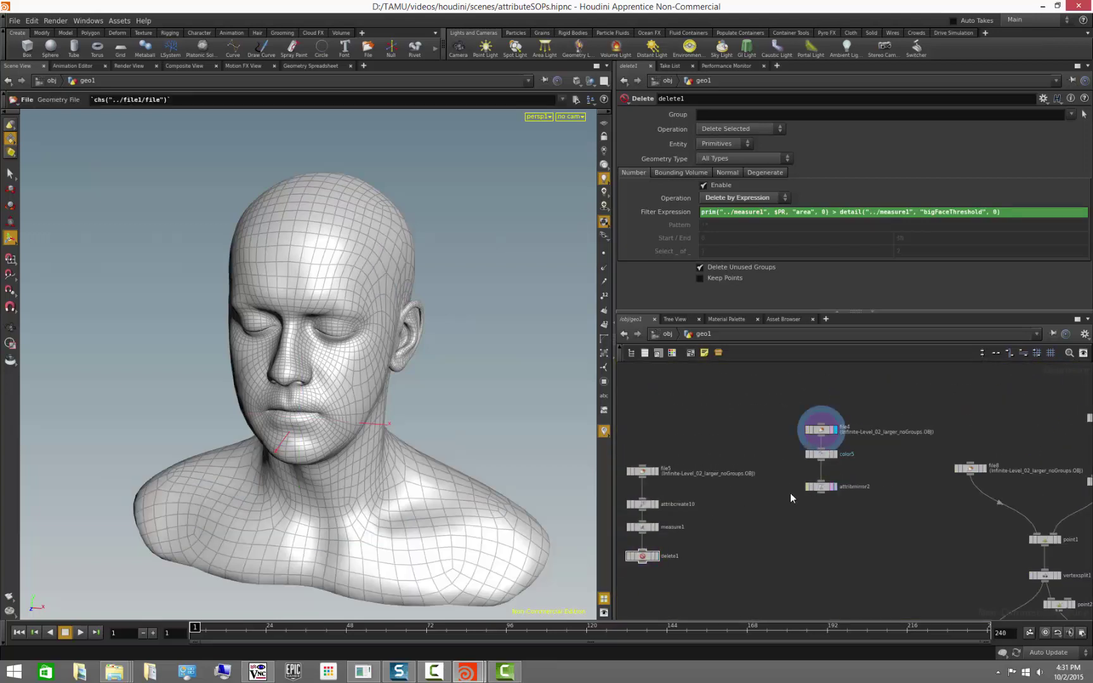
{"action": "left_click", "coordinate": [822, 434]}
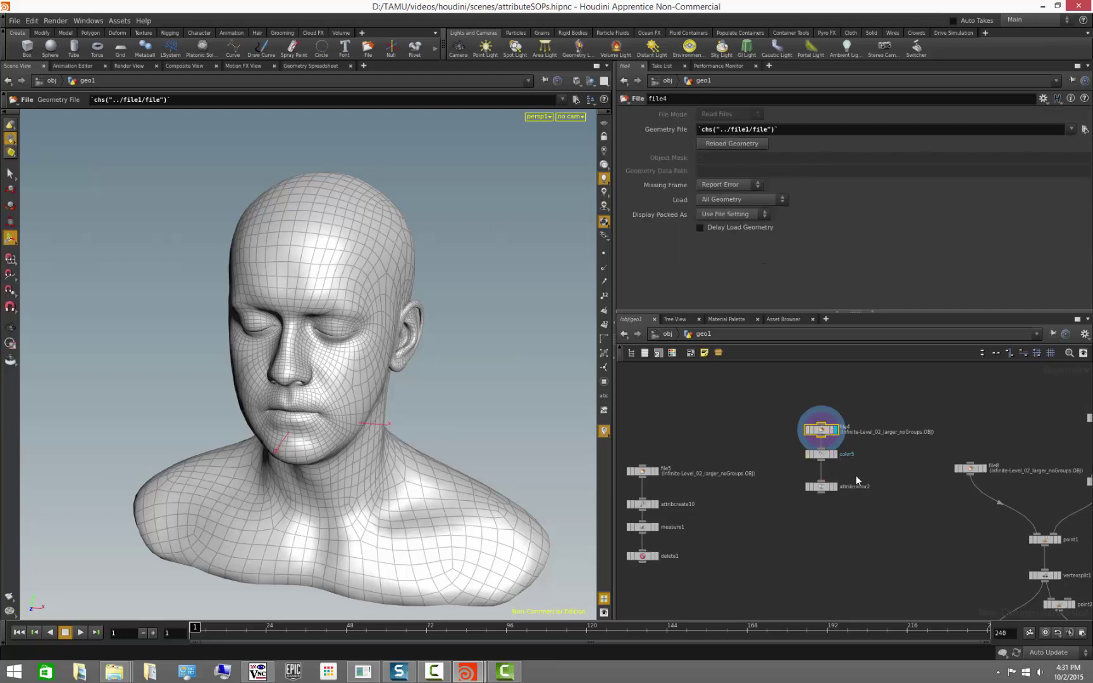
{"action": "scroll", "coordinate": [856, 475], "scroll_direction": "up", "scroll_amount": 3}
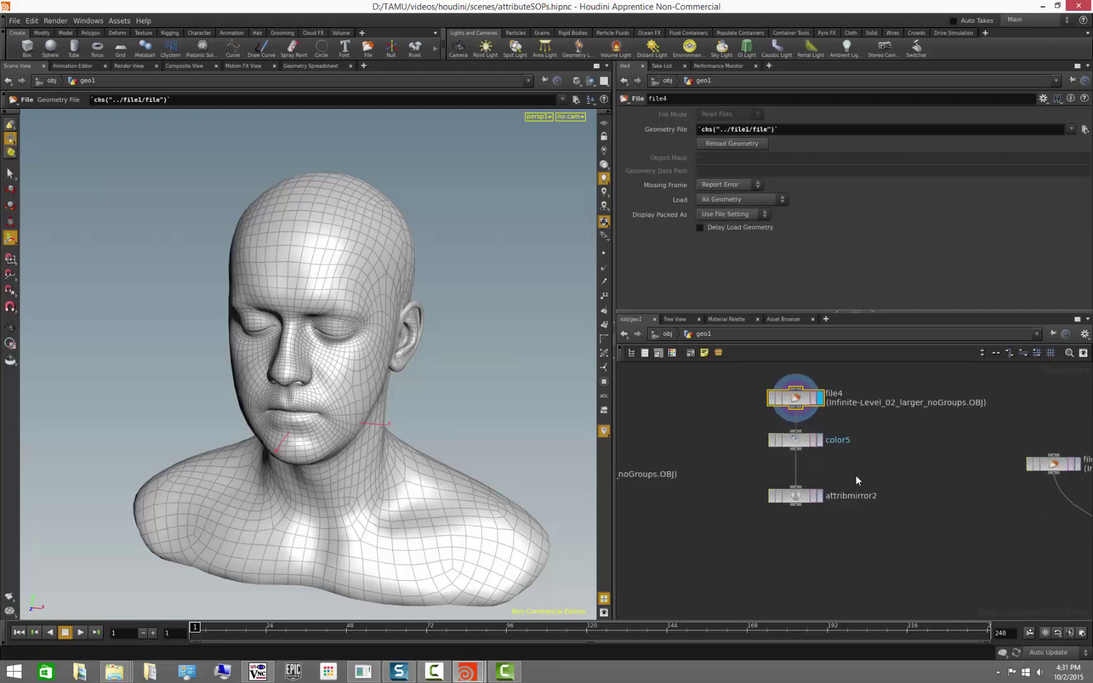
{"action": "scroll", "coordinate": [856, 476], "scroll_direction": "down", "scroll_amount": 1}
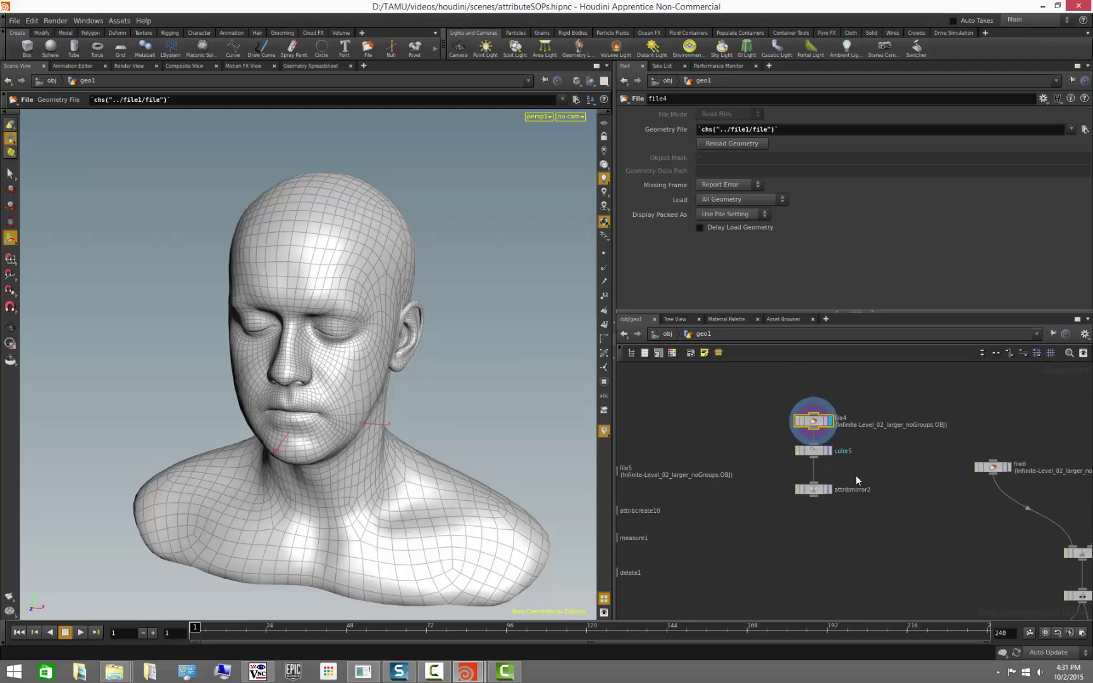
Display color5 with its parameters and examine the random vertex colors from the back, side and front of the head.
{"action": "left_click", "coordinate": [830, 451]}
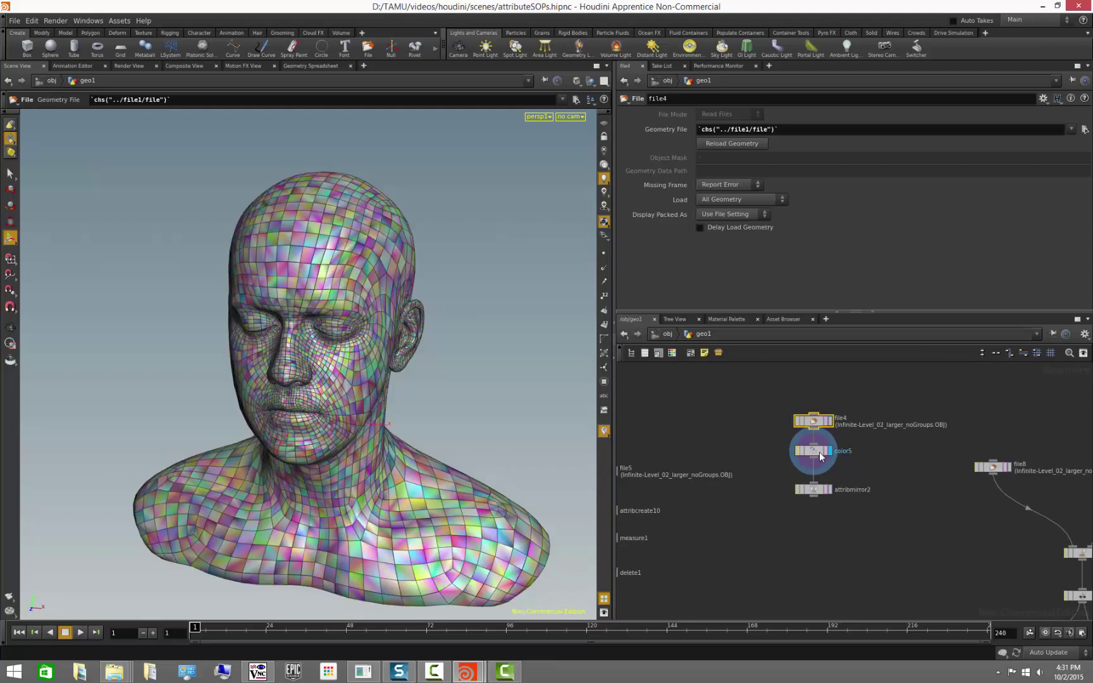
{"action": "left_click", "coordinate": [817, 452]}
{"action": "left_click_drag", "start_coordinate": [445, 419], "coordinate": [419, 385]}
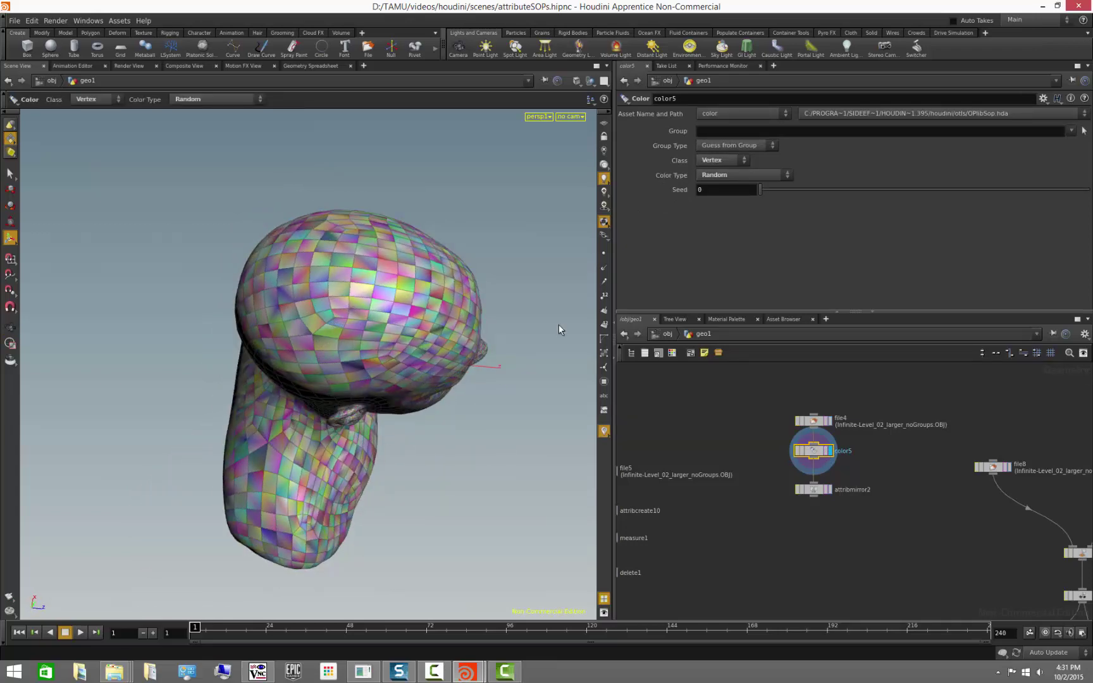
{"action": "left_click_drag", "start_coordinate": [372, 408], "coordinate": [280, 347]}
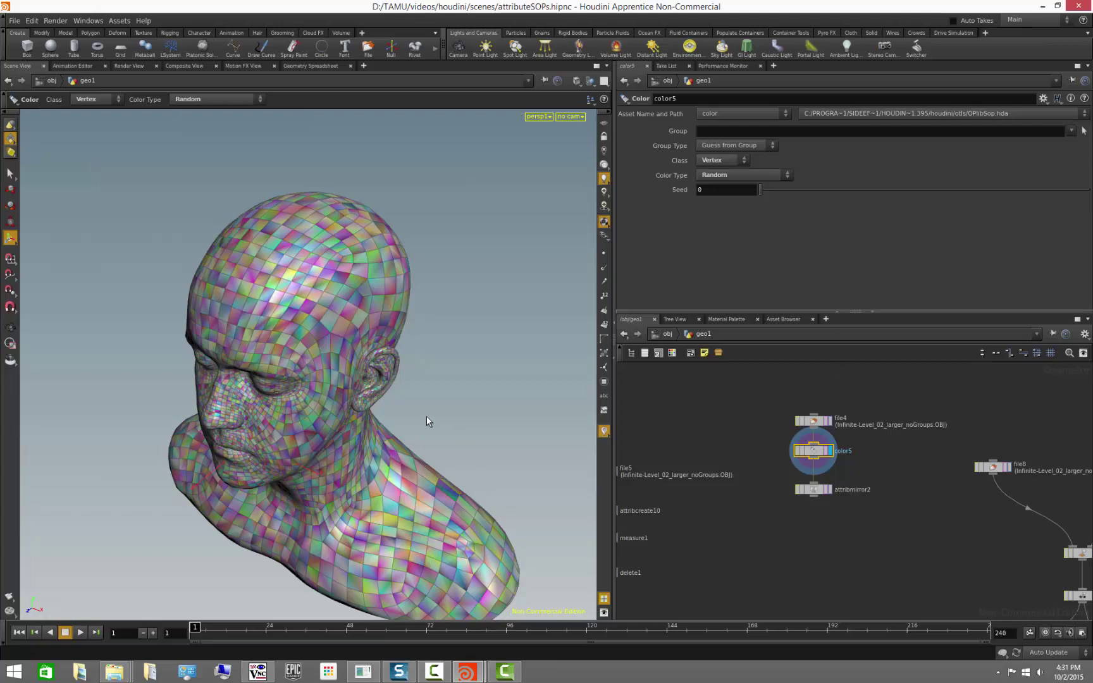
{"action": "left_click_drag", "start_coordinate": [426, 415], "coordinate": [476, 381], "text": "alt"}
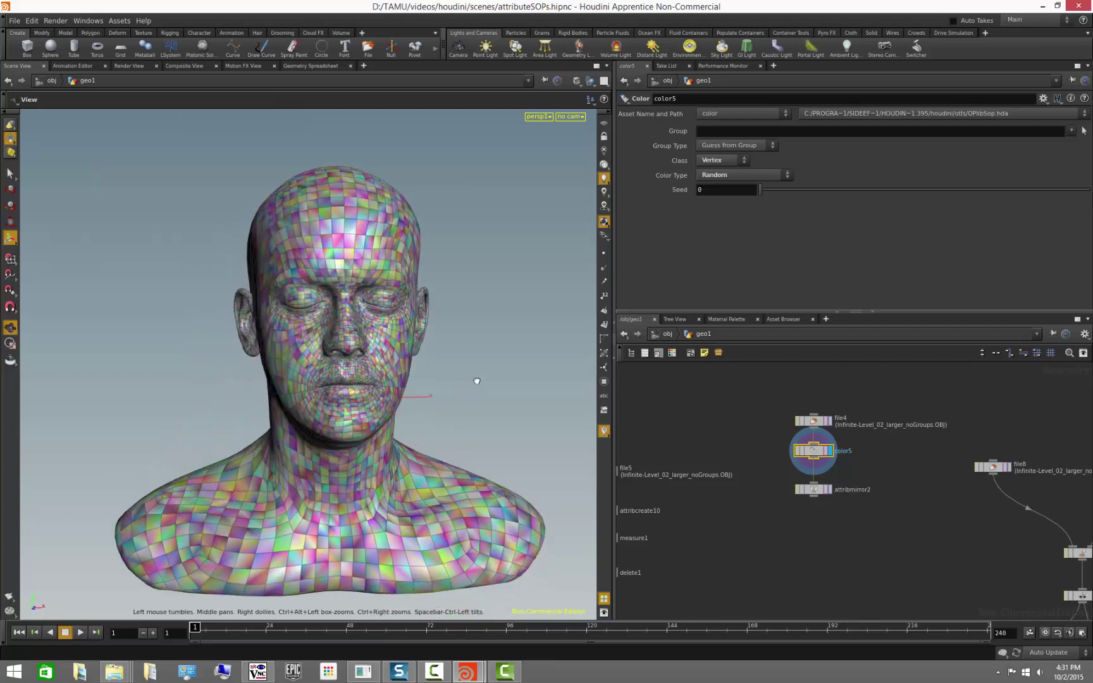
Display attribmirror2 with its parameters and show its mirror plane handle over the whole bust.
{"action": "left_click", "coordinate": [830, 490]}
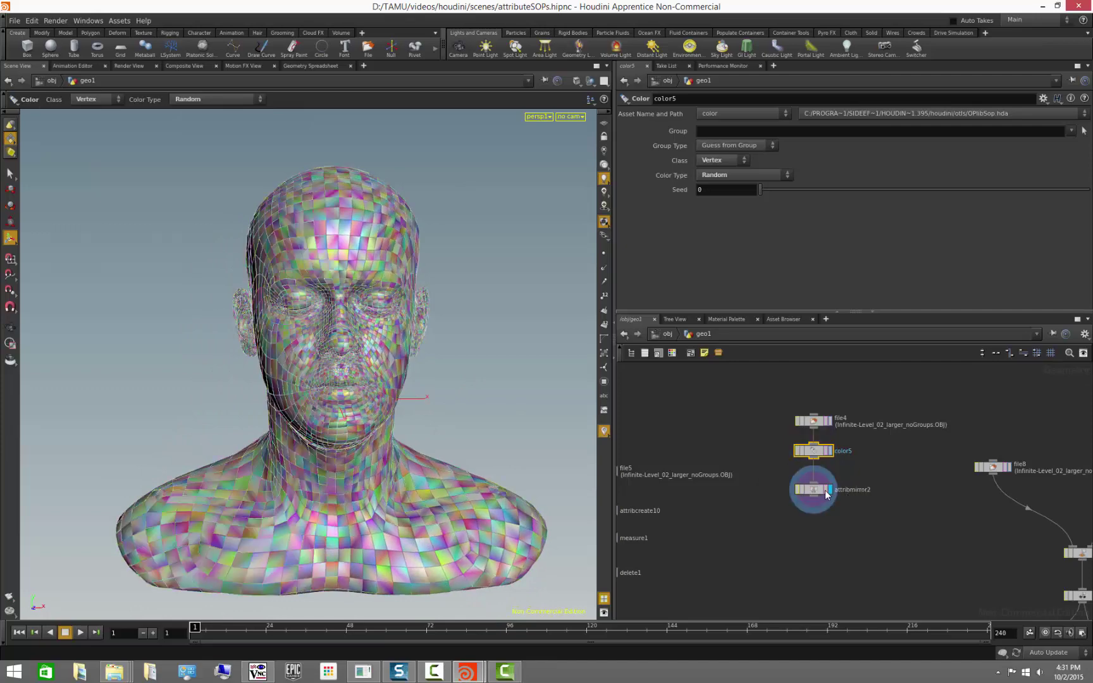
{"action": "left_click", "coordinate": [817, 491]}
{"action": "key", "text": "Escape"}
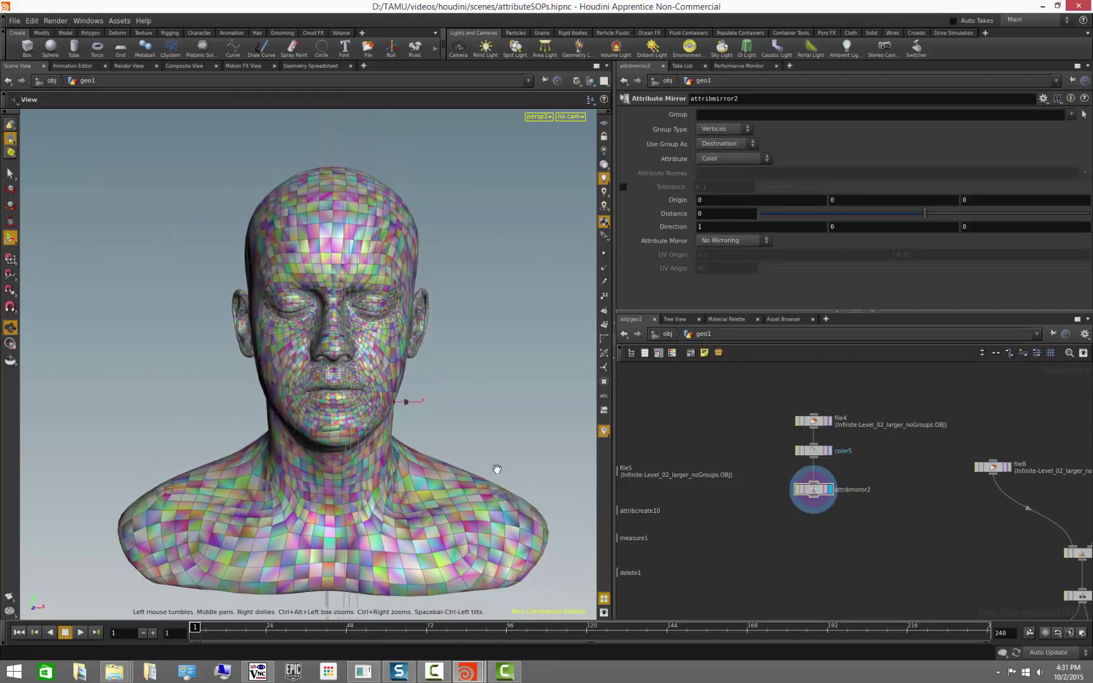
{"action": "scroll", "coordinate": [490, 470], "scroll_direction": "down", "scroll_amount": 4}
{"action": "key", "text": "Return"}
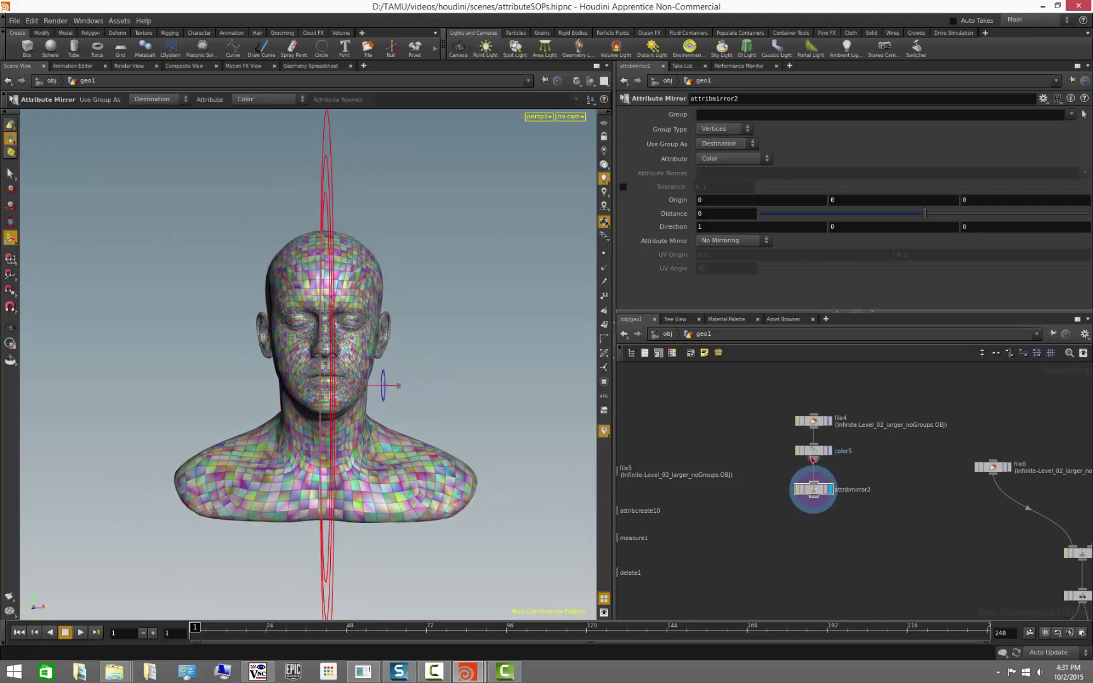
Compare color5's output with attribmirror2's and try moving the mirror plane along its direction, undoing the move.
{"action": "left_click", "coordinate": [829, 451]}
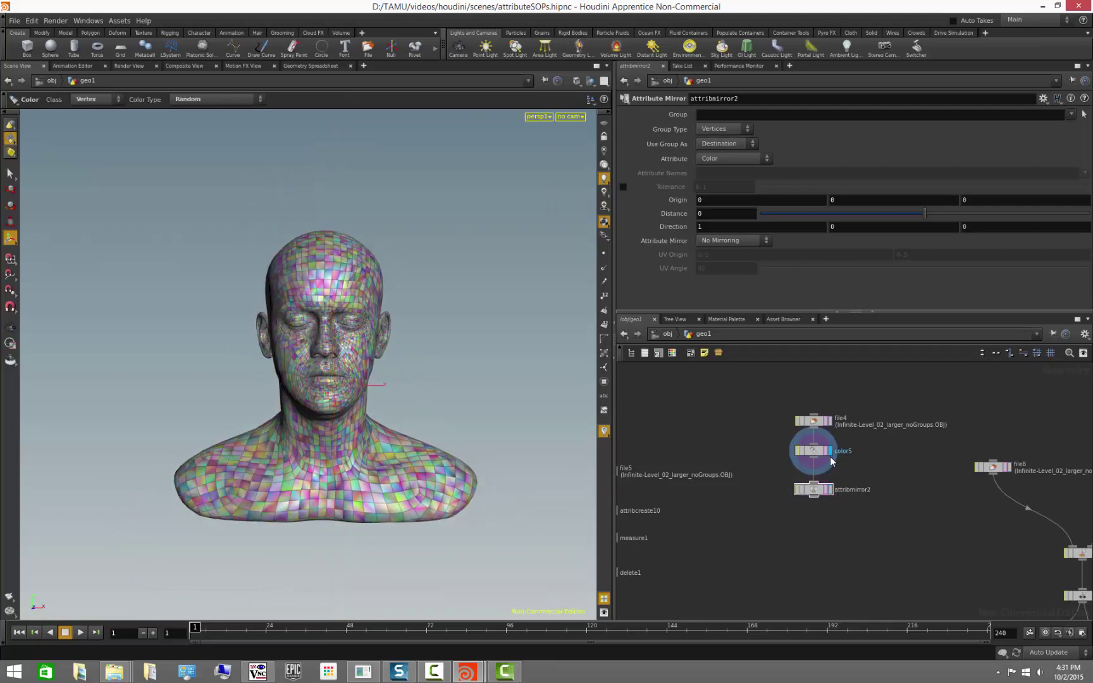
{"action": "left_click", "coordinate": [829, 491]}
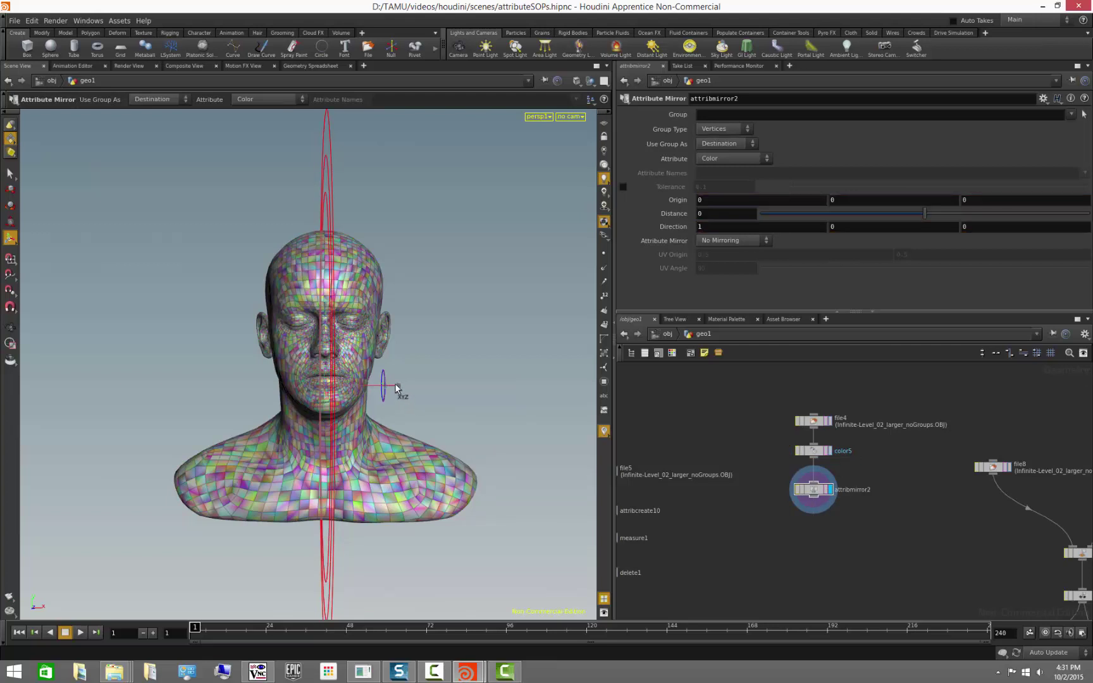
{"action": "left_click_drag", "start_coordinate": [398, 385], "coordinate": [515, 386]}
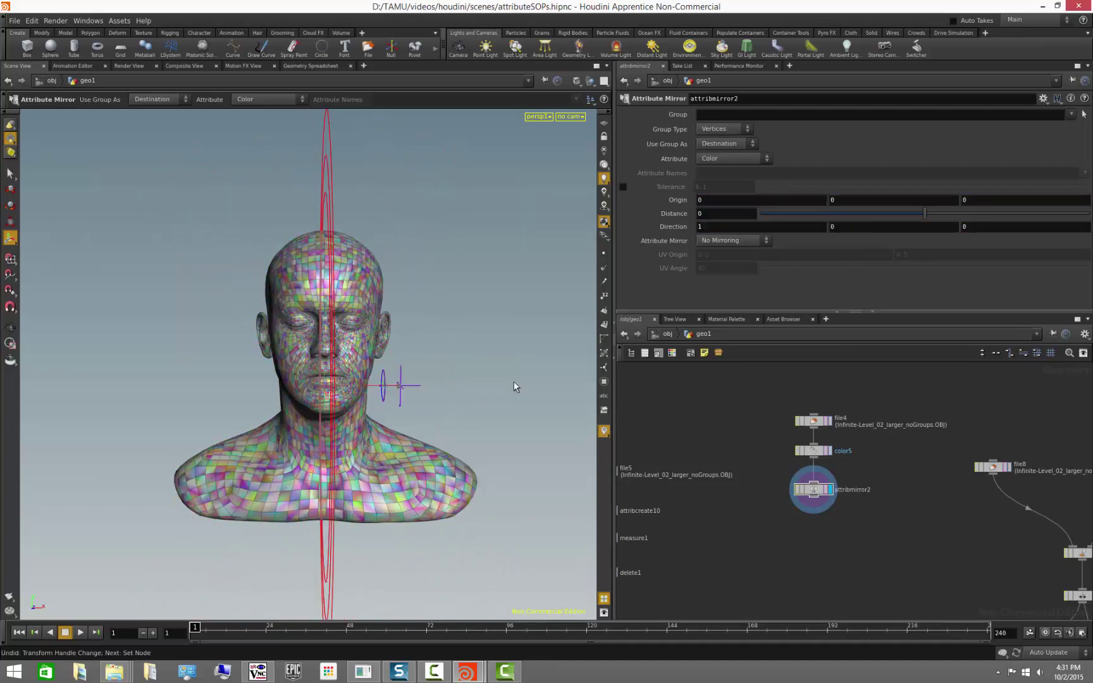
Try other seed values for color5's random vertex colors while attribmirror2 stays displayed.
{"action": "left_click", "coordinate": [814, 451]}
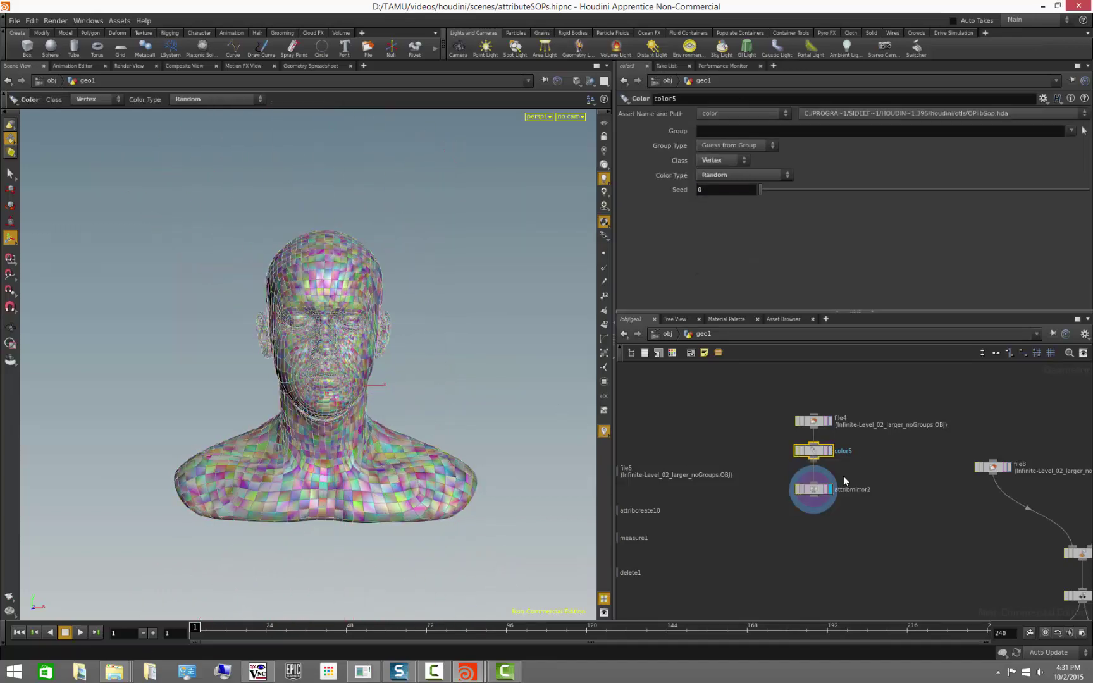
{"action": "left_click", "coordinate": [880, 456]}
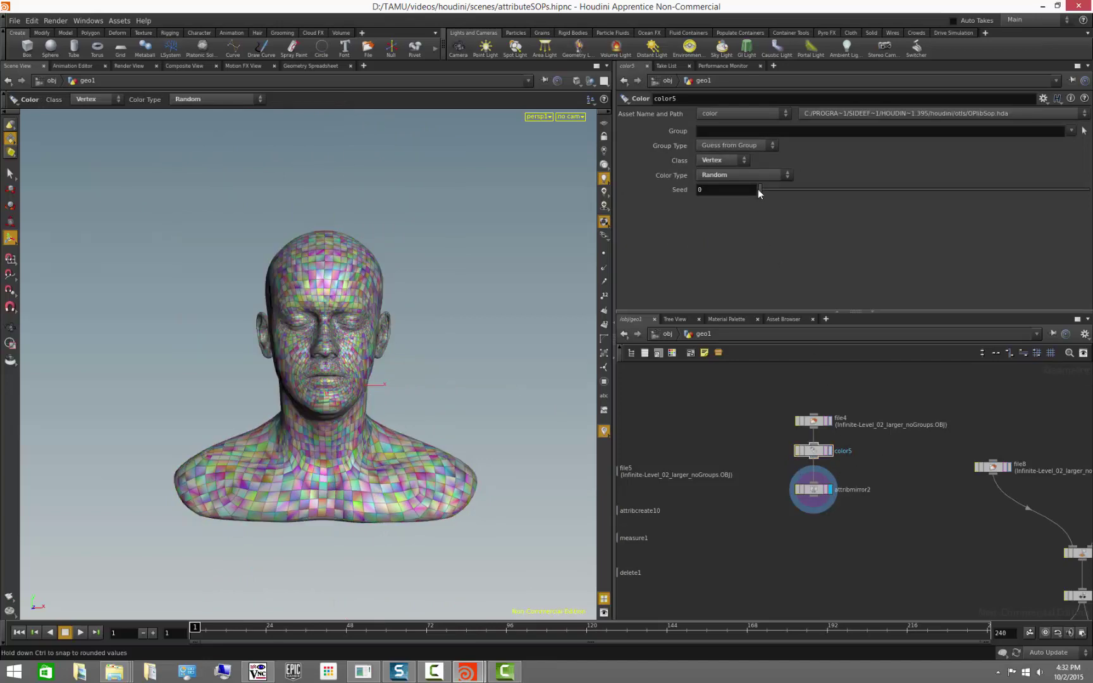
{"action": "left_click_drag", "start_coordinate": [760, 188], "coordinate": [746, 218]}
Display file8, file9 and edit1 in turn and inspect the horns that edit1 pulls from the head.
{"action": "middle_click_drag", "start_coordinate": [997, 554], "coordinate": [814, 527]}
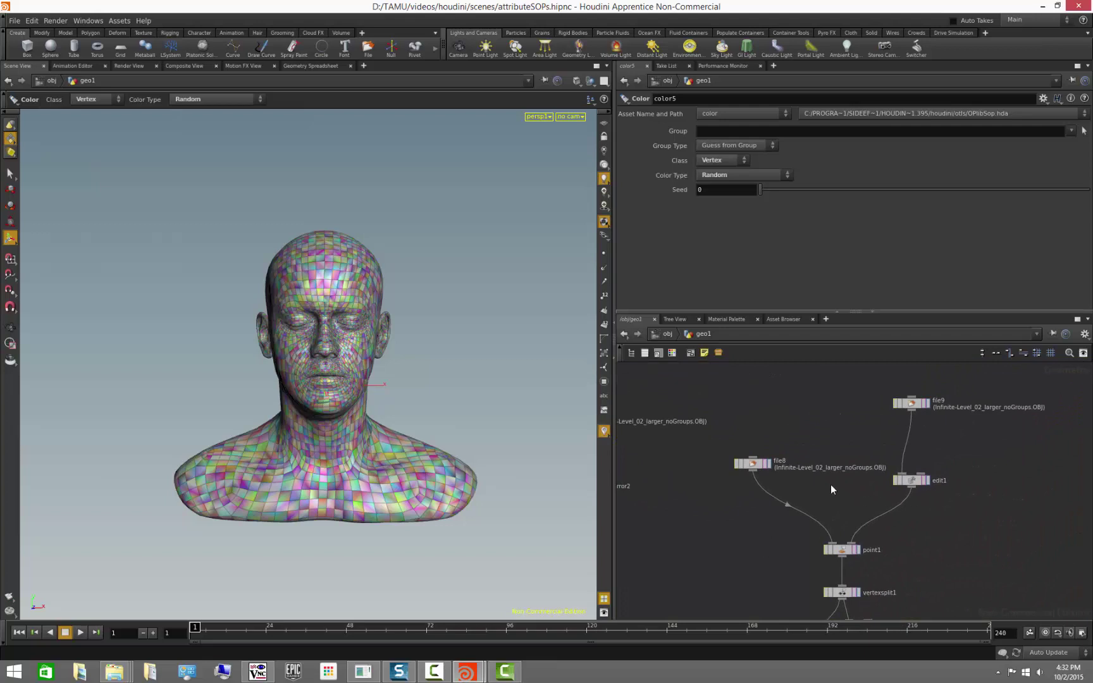
{"action": "left_click", "coordinate": [770, 464]}
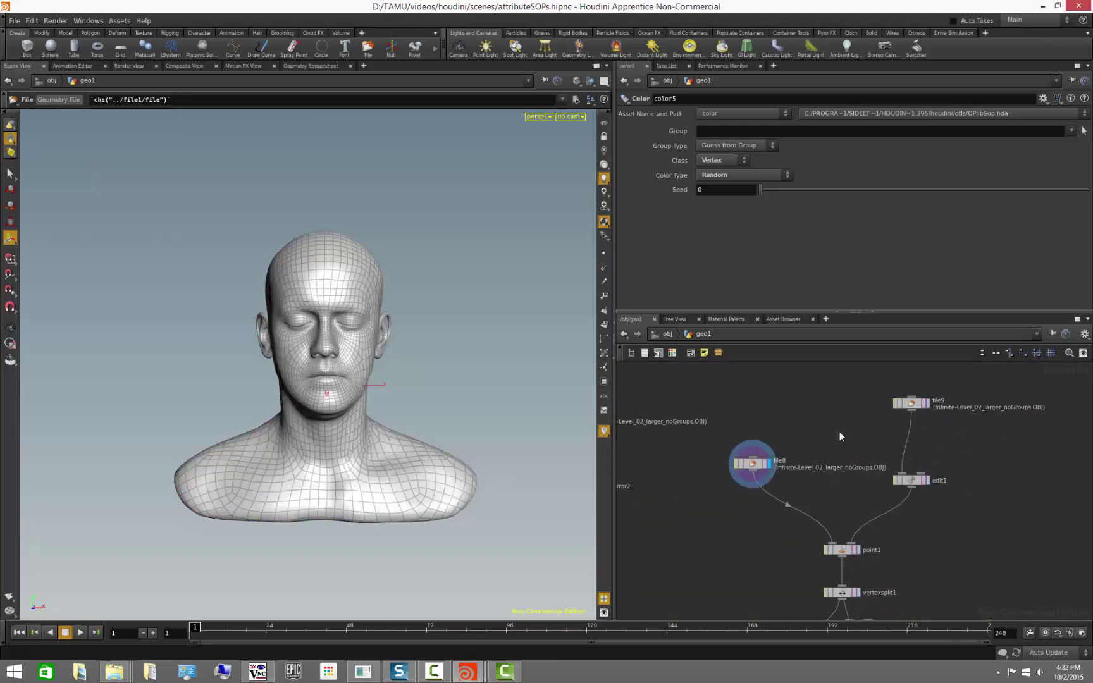
{"action": "left_click", "coordinate": [928, 404]}
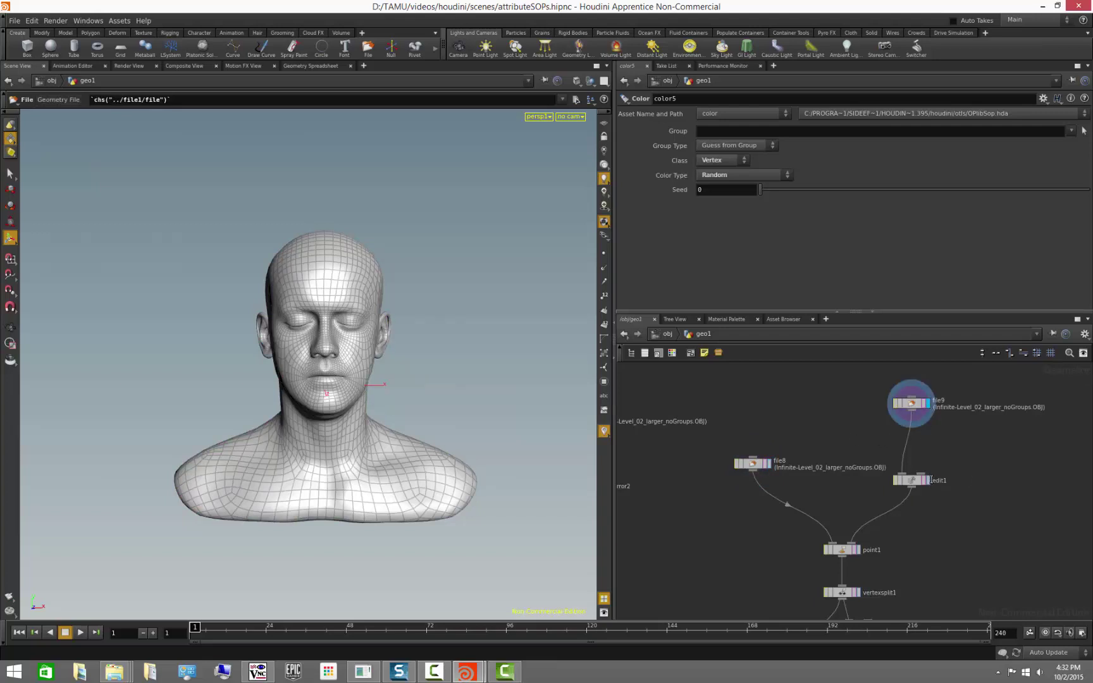
{"action": "double_click", "coordinate": [935, 481]}
{"action": "left_click", "coordinate": [928, 481]}
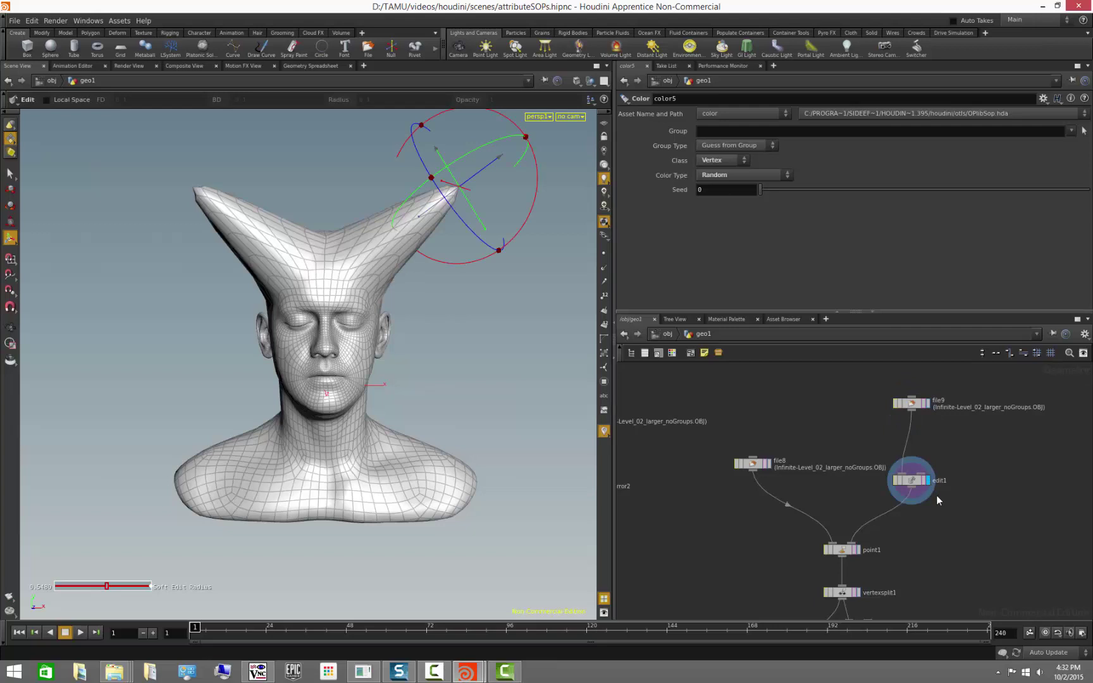
{"action": "key", "text": "Escape"}
{"action": "left_click_drag", "start_coordinate": [432, 403], "coordinate": [423, 445]}
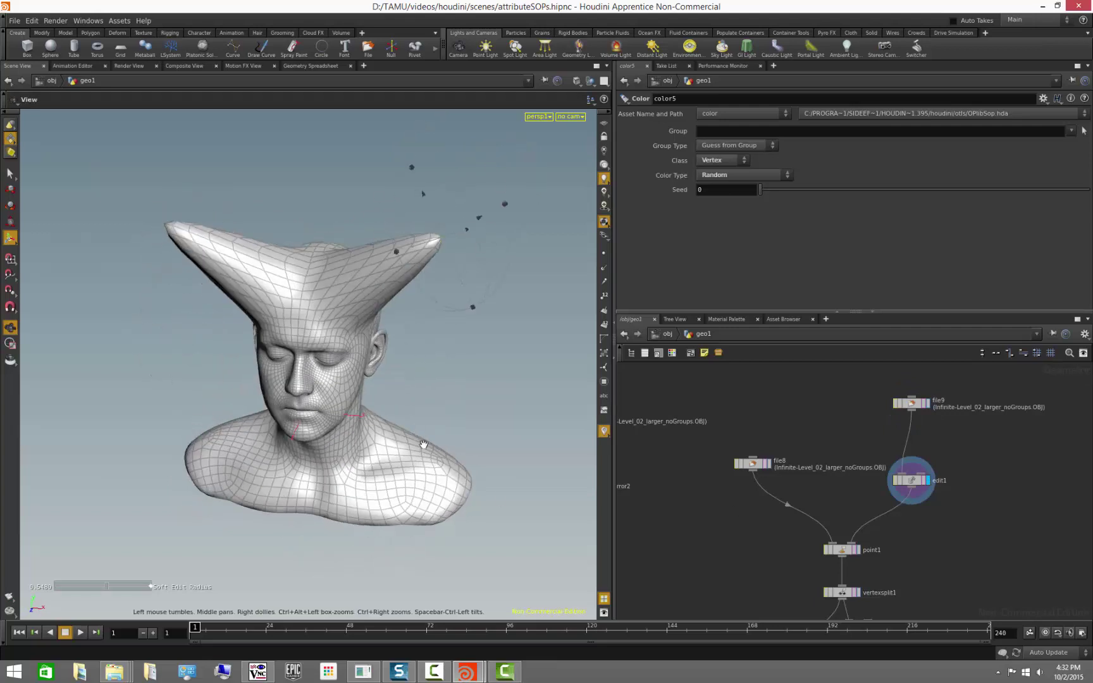
{"action": "key", "text": "Return"}
Reduce edit1's soft radius to about 0.389 and view the narrower horns from the front.
{"action": "left_click", "coordinate": [902, 484]}
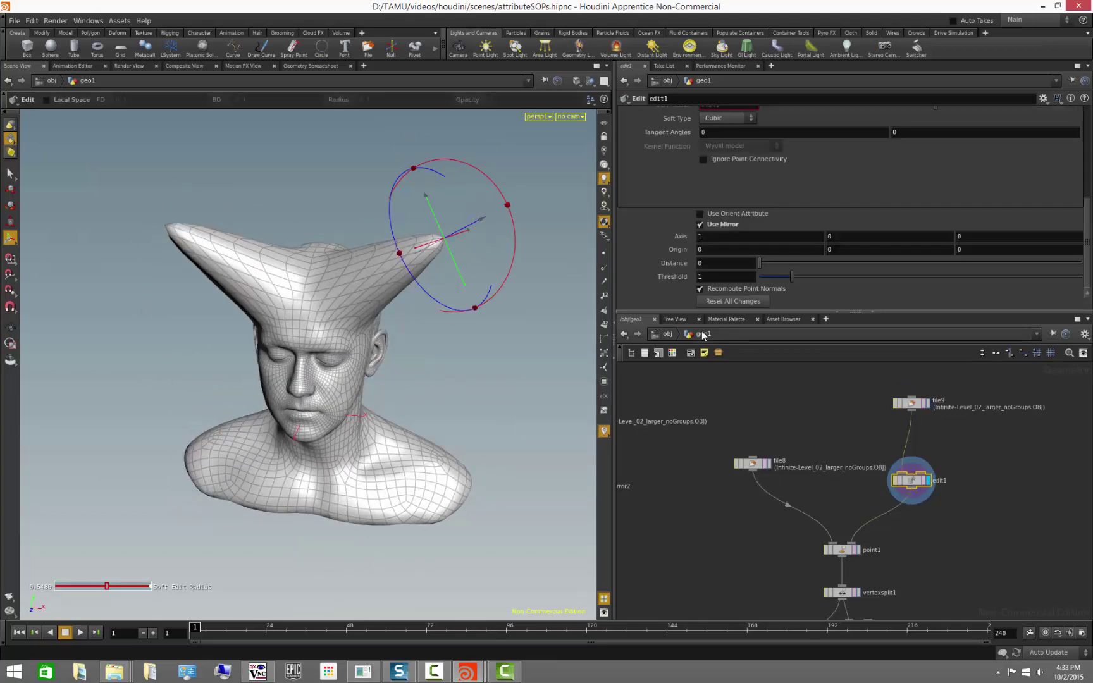
{"action": "scroll", "coordinate": [649, 231], "scroll_direction": "up", "scroll_amount": 2}
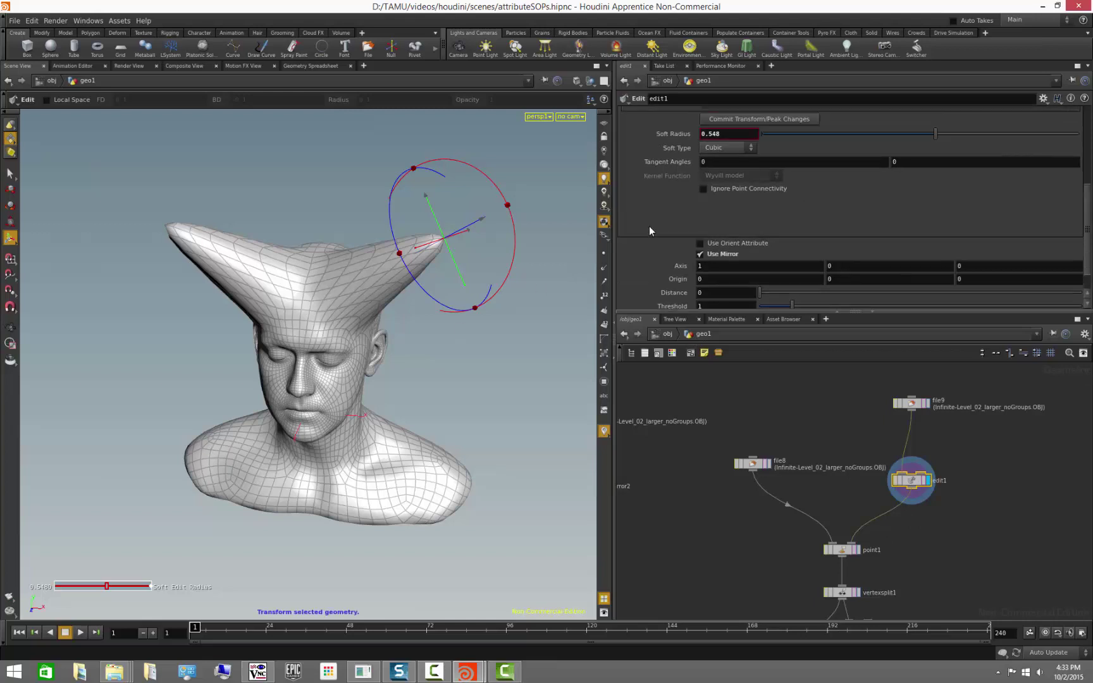
{"action": "scroll", "coordinate": [649, 225], "scroll_direction": "up", "scroll_amount": 1}
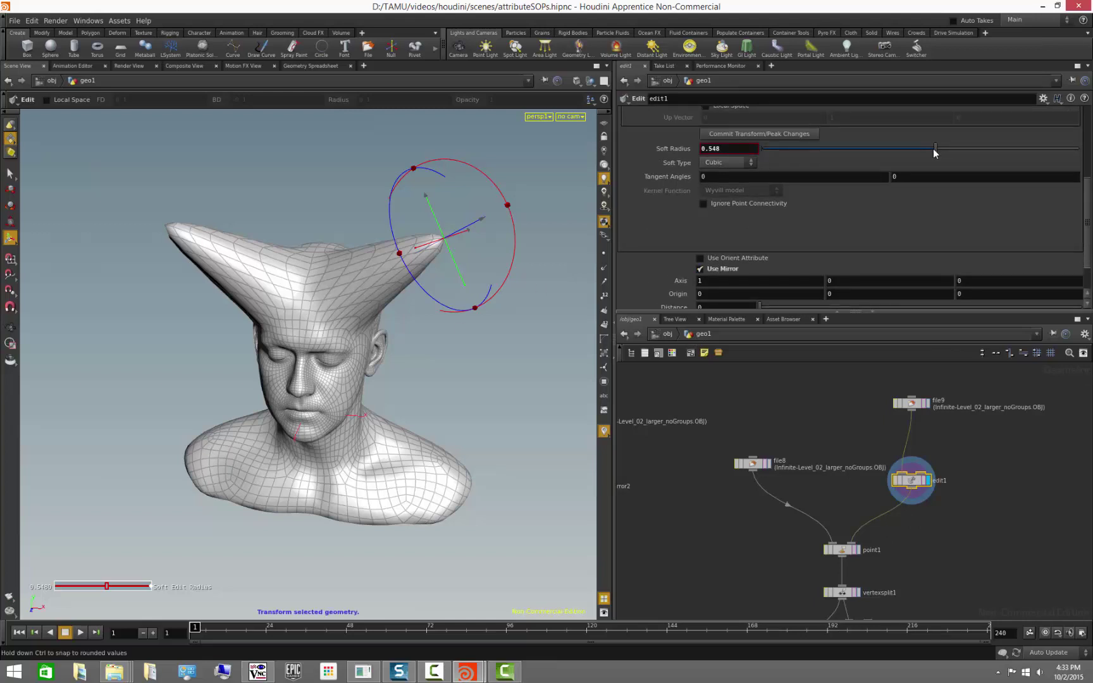
{"action": "left_click_drag", "start_coordinate": [935, 153], "coordinate": [882, 169]}
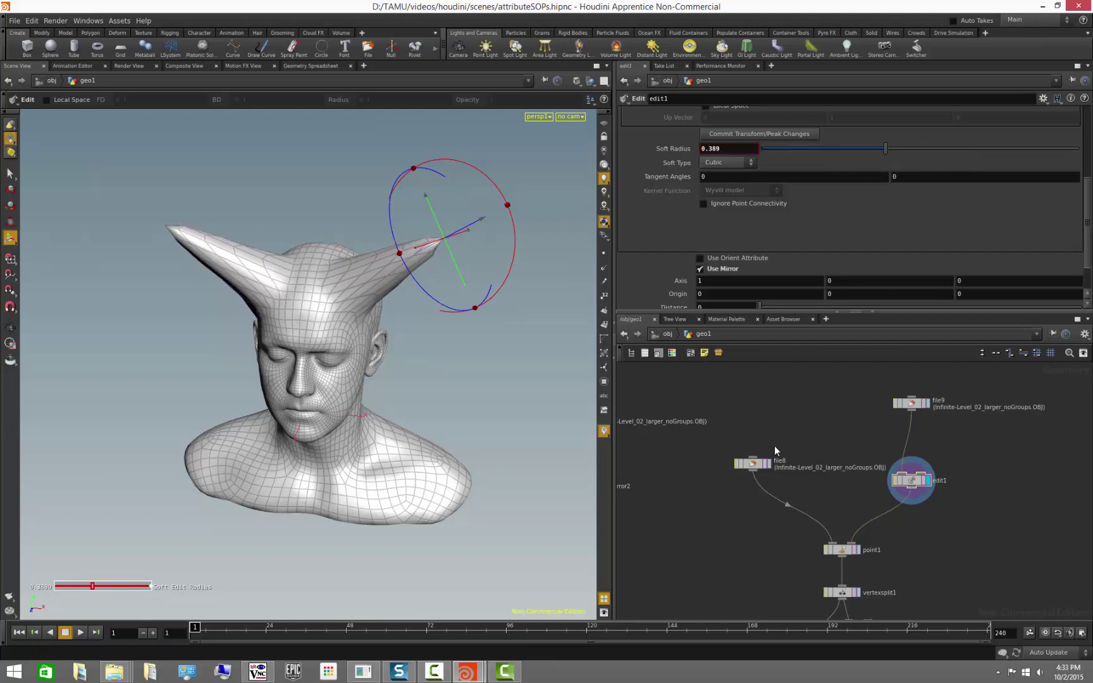
{"action": "left_click_drag", "start_coordinate": [446, 481], "coordinate": [499, 442], "text": "alt"}
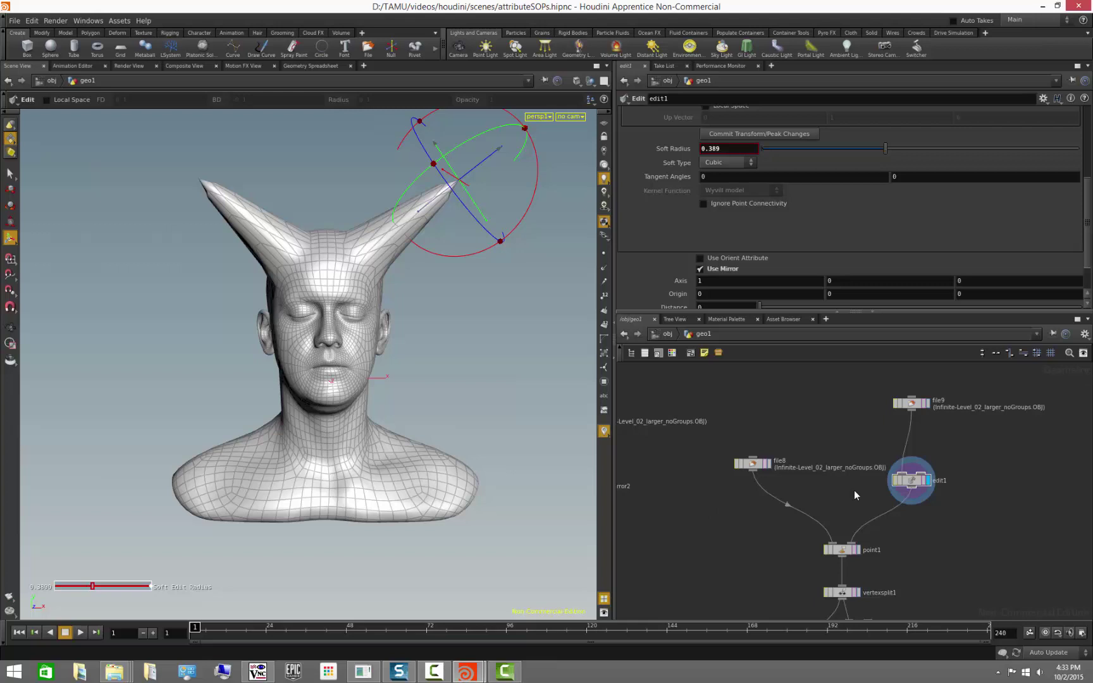
Display point1 with its parameters and compare its output with file8 and edit1.
{"action": "left_click", "coordinate": [858, 550]}
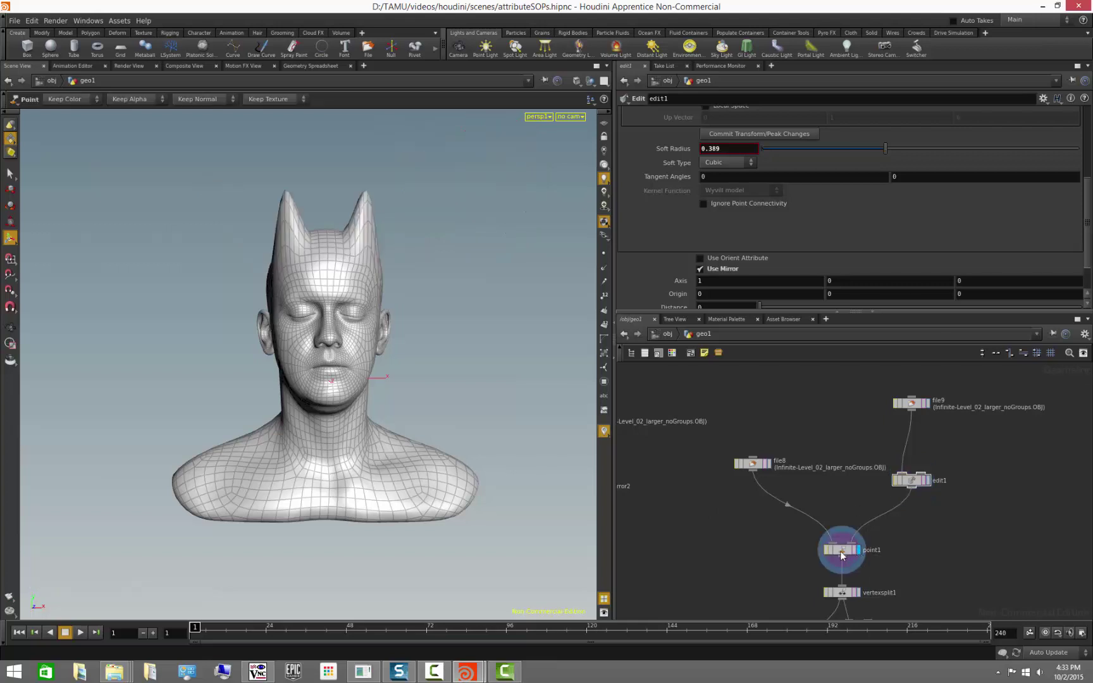
{"action": "left_click", "coordinate": [840, 551]}
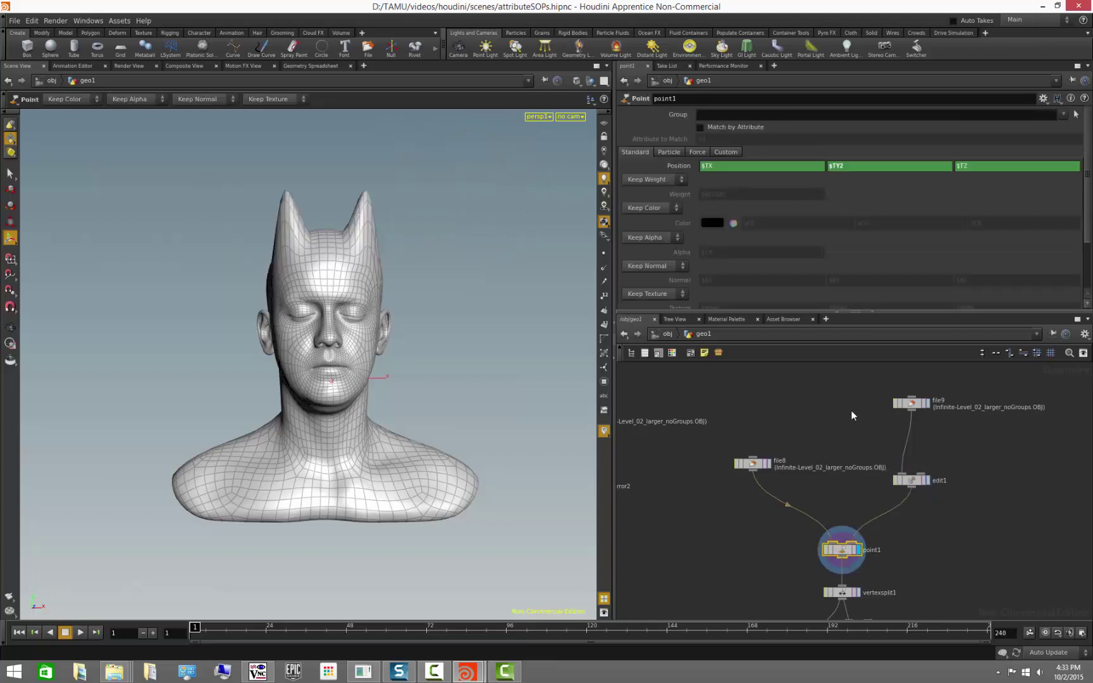
{"action": "left_click", "coordinate": [770, 465]}
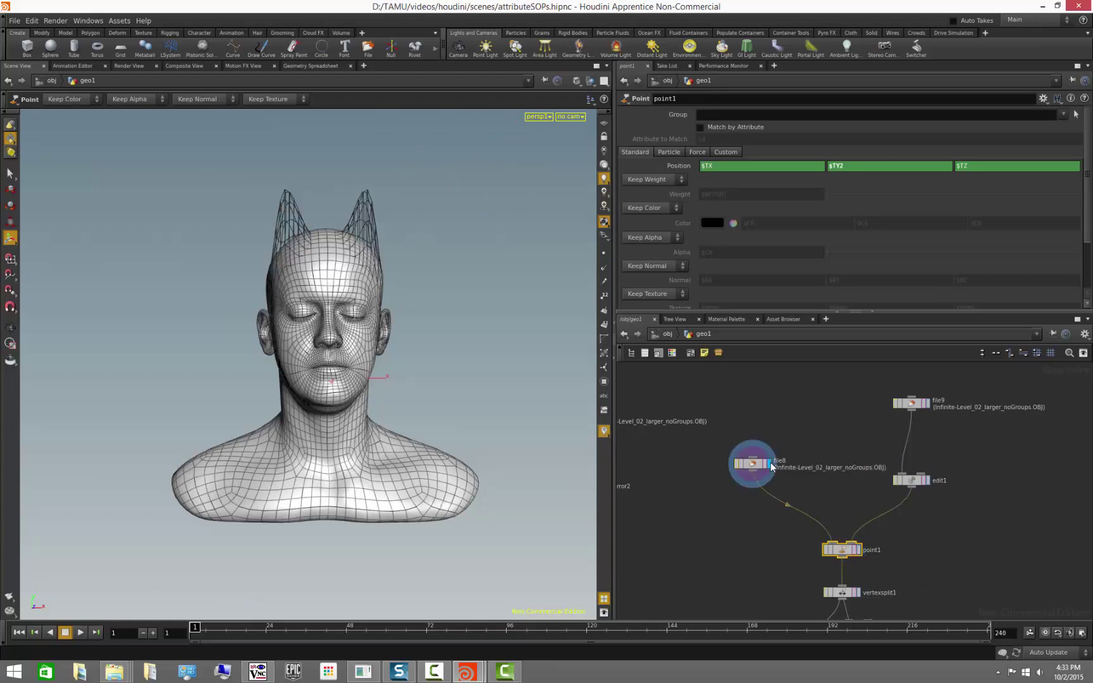
{"action": "left_click", "coordinate": [927, 481]}
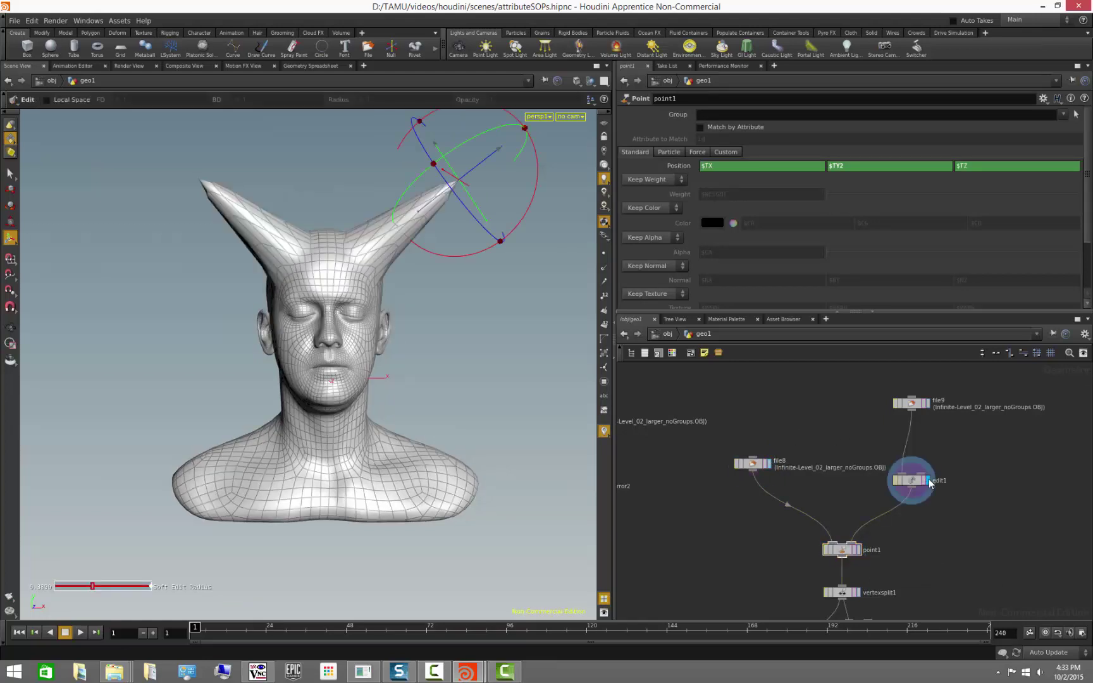
{"action": "left_click", "coordinate": [859, 550]}
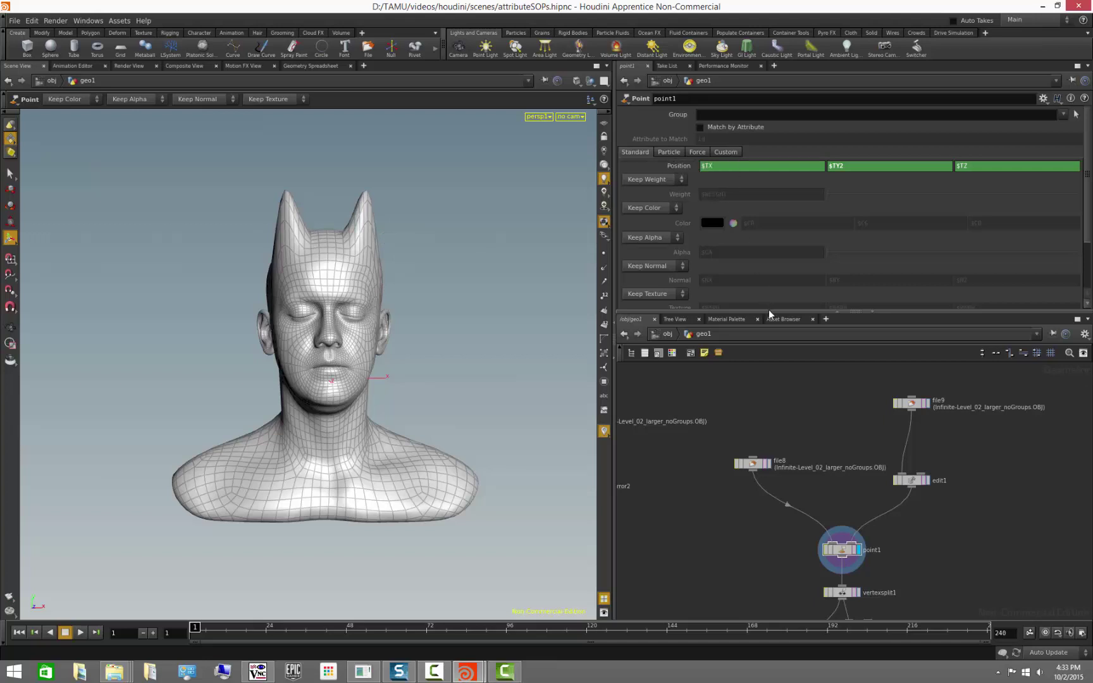
Try $TY as point1's Y position and restore the expression to $TY2.
{"action": "left_click_drag", "start_coordinate": [771, 311], "coordinate": [770, 345]}
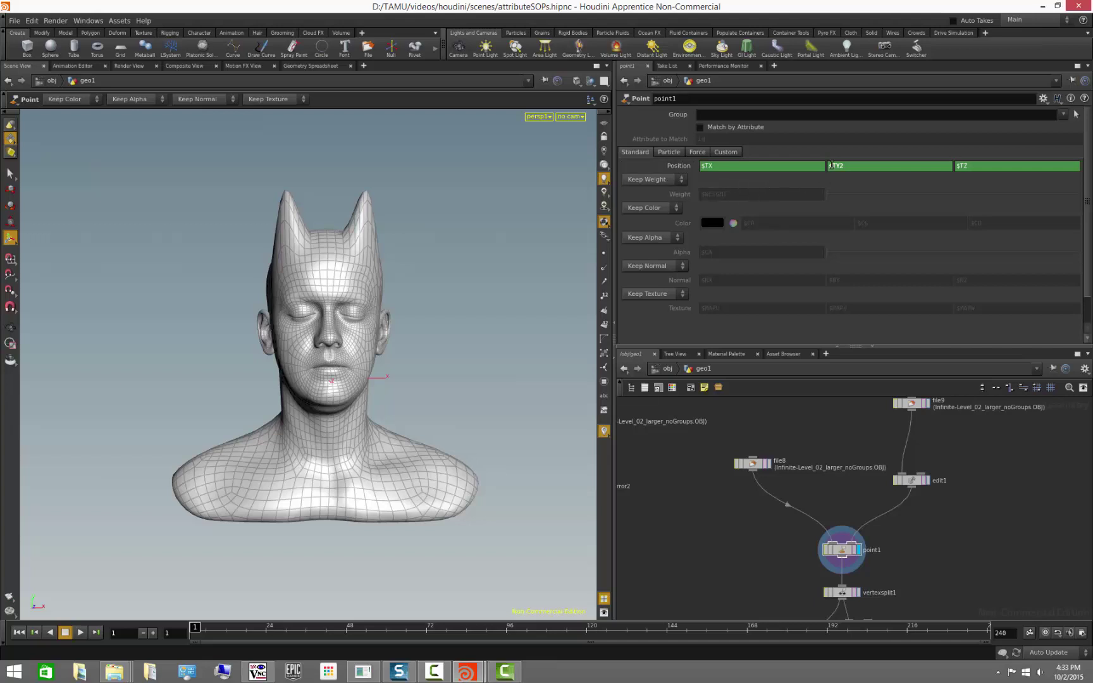
{"action": "left_click", "coordinate": [889, 165]}
{"action": "type", "text": "$TY"}
{"action": "key", "text": "Return"}
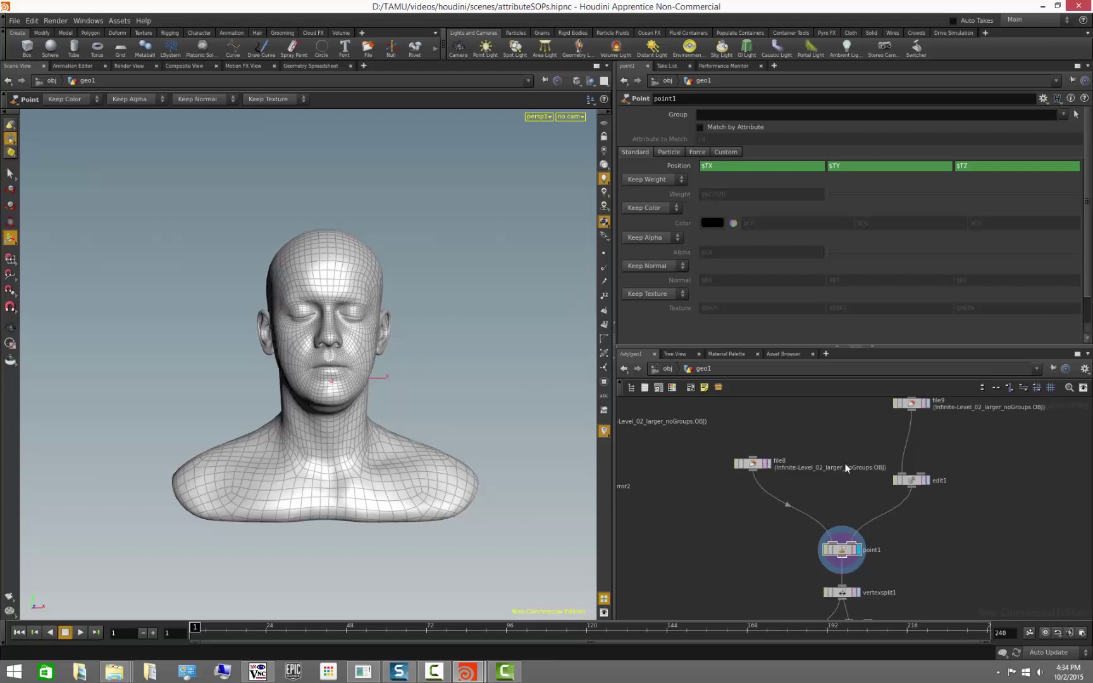
{"action": "left_click", "coordinate": [867, 166]}
{"action": "type", "text": "2"}
{"action": "key", "text": "Return"}
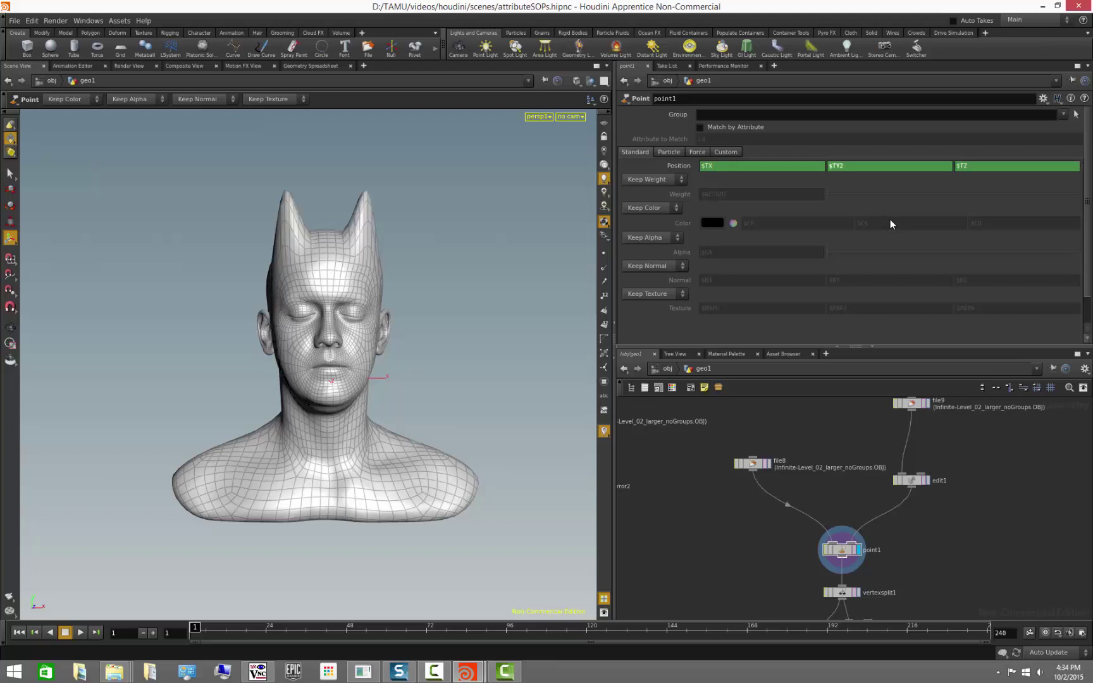
Set point1's Z position to $TZ2 so the depth is taken from the second input.
{"action": "left_click", "coordinate": [975, 168]}
{"action": "type", "text": "2"}
{"action": "key", "text": "Return"}
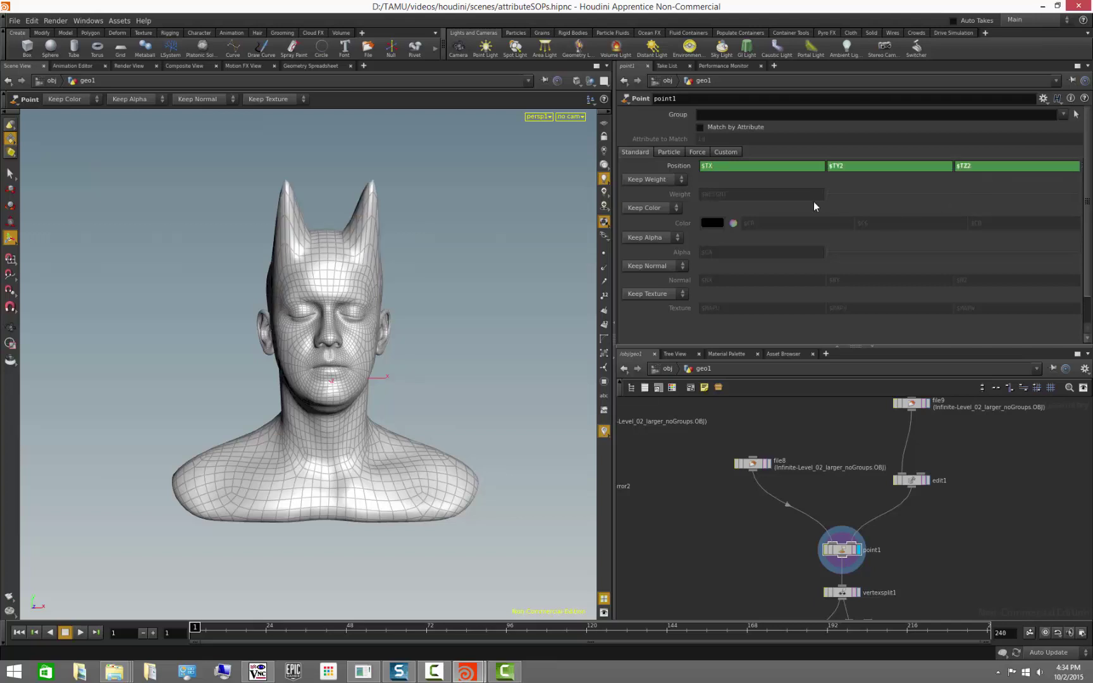
Display edit1, file8 and point1 in turn and compare the horn shapes from the side and front.
{"action": "left_click_drag", "start_coordinate": [412, 344], "coordinate": [396, 381]}
{"action": "left_click", "coordinate": [928, 482]}
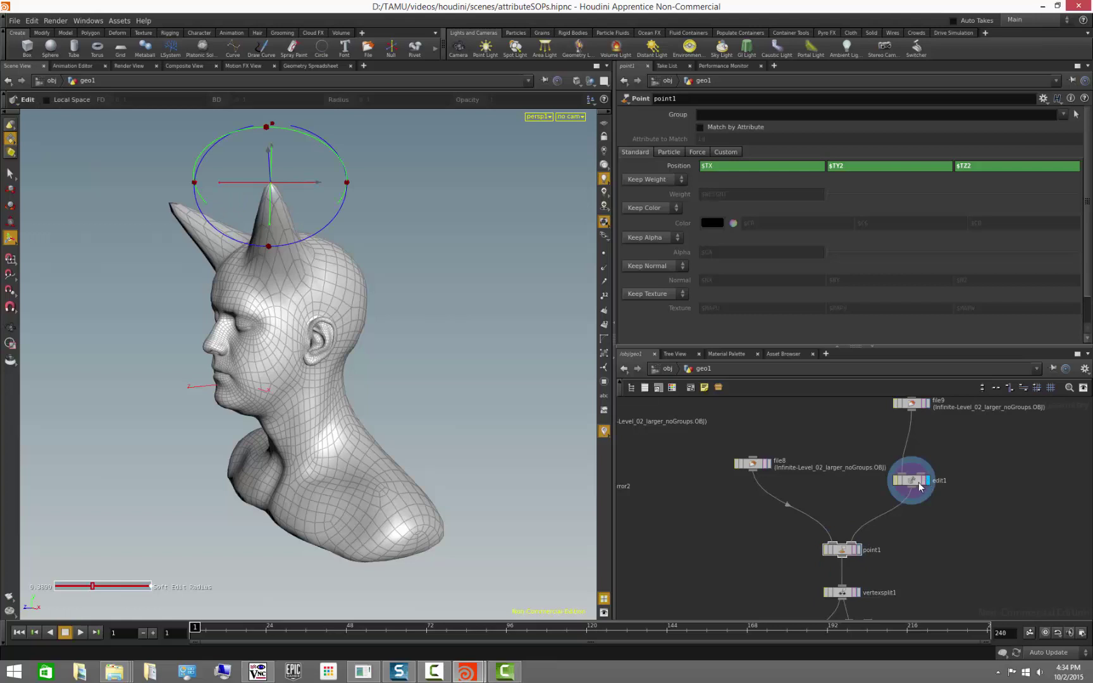
{"action": "key", "text": "Escape"}
{"action": "left_click_drag", "start_coordinate": [435, 420], "coordinate": [526, 421]}
{"action": "key", "text": "Return"}
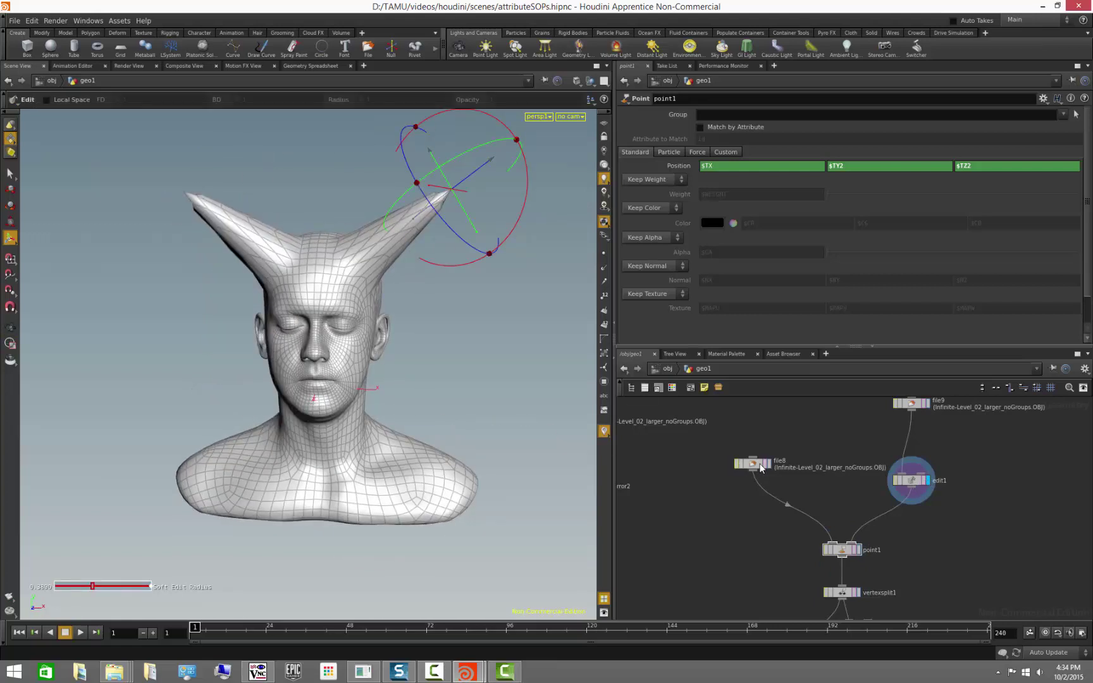
{"action": "left_click", "coordinate": [769, 464]}
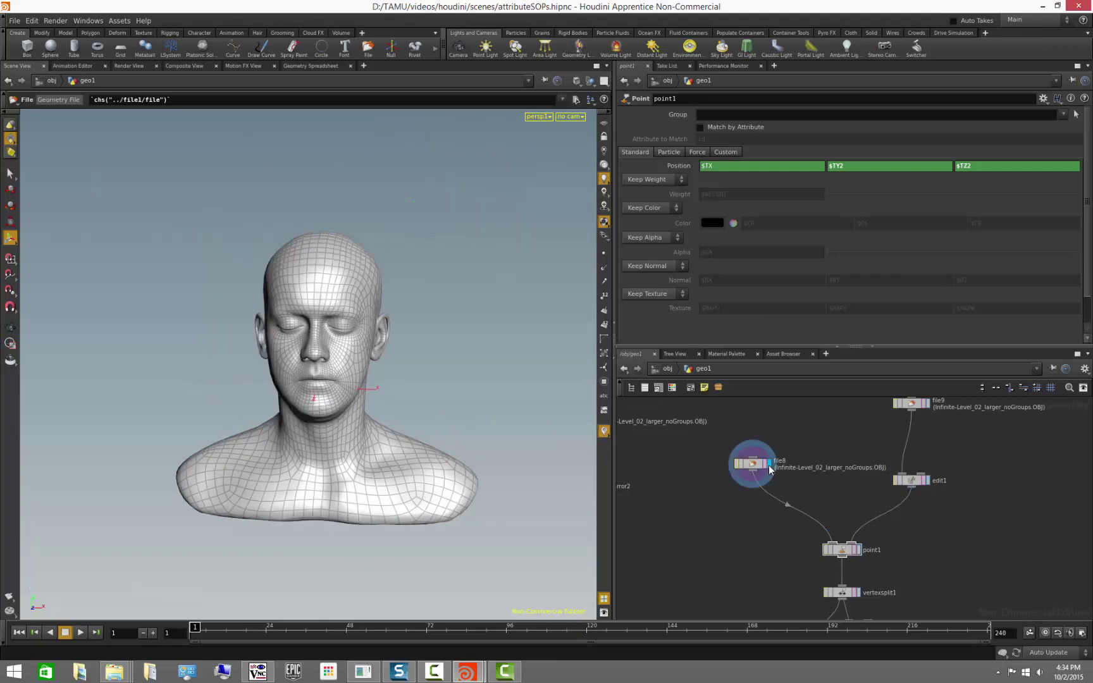
{"action": "left_click", "coordinate": [858, 552]}
{"action": "mouse_move", "coordinate": [440, 405]}
{"action": "left_mouse_down"}
{"action": "mouse_move", "coordinate": [358, 410]}
{"action": "mouse_move", "coordinate": [530, 390]}
{"action": "mouse_move", "coordinate": [422, 391]}
{"action": "mouse_move", "coordinate": [446, 425]}
{"action": "left_mouse_up"}
{"action": "key", "text": "Return"}
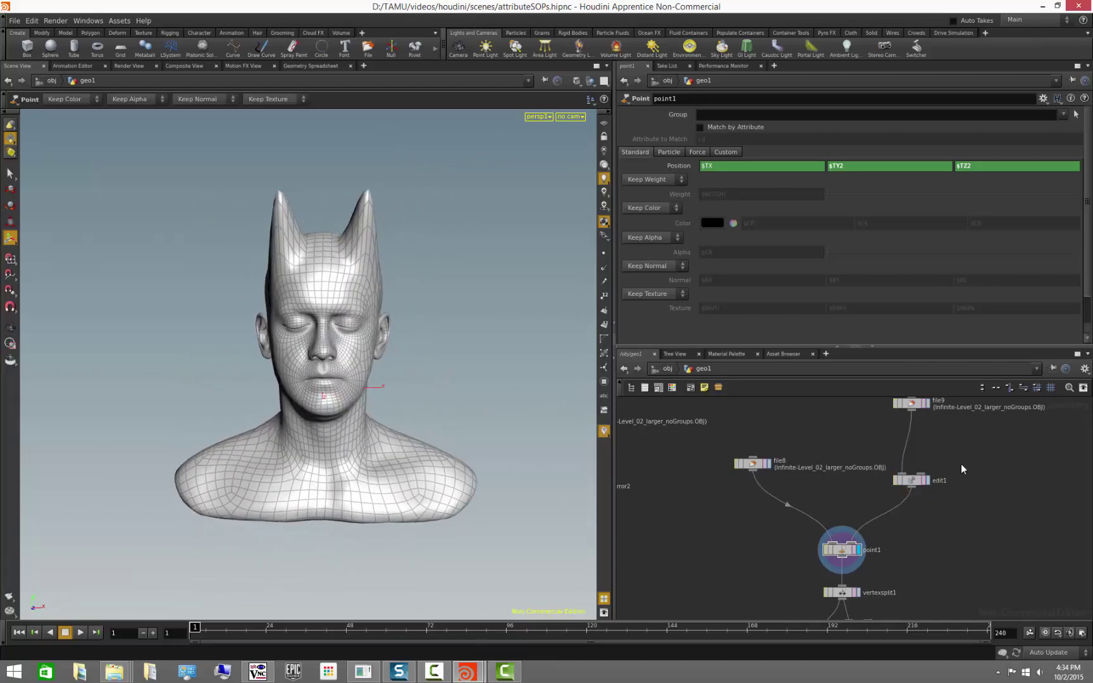
Set edit1's soft radius to 0.413 and pull its horn tips farther out while point1 stays displayed.
{"action": "middle_click_drag", "start_coordinate": [961, 469], "coordinate": [956, 496]}
{"action": "left_click", "coordinate": [906, 508]}
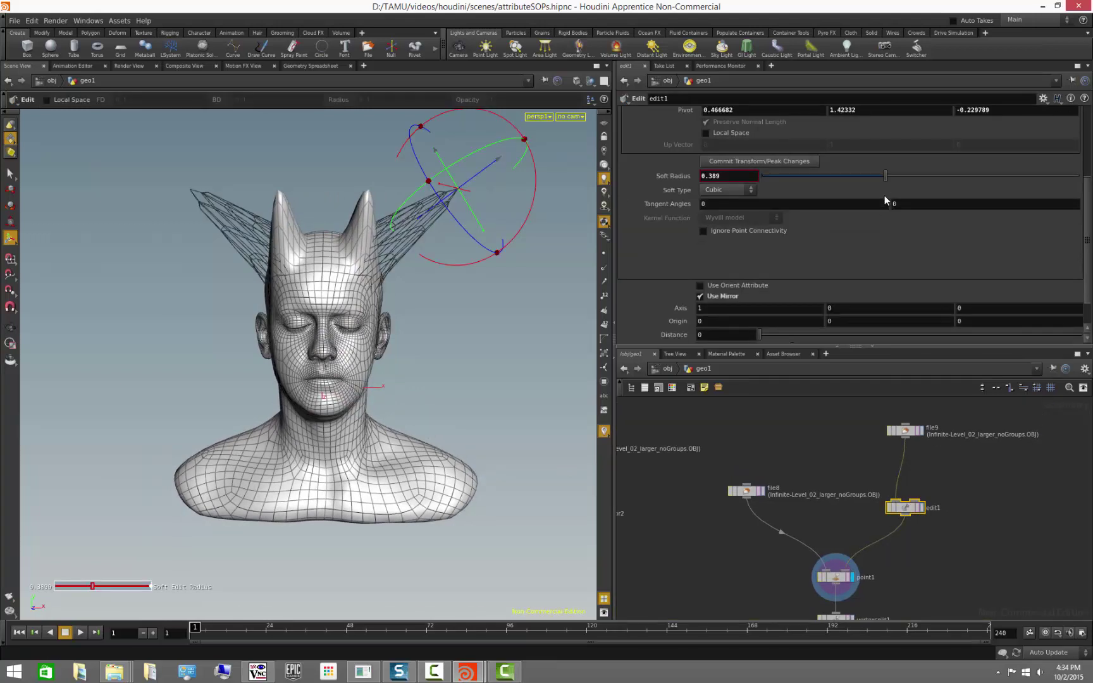
{"action": "mouse_move", "coordinate": [885, 175]}
{"action": "left_mouse_down"}
{"action": "mouse_move", "coordinate": [815, 184]}
{"action": "mouse_move", "coordinate": [904, 174]}
{"action": "mouse_move", "coordinate": [837, 196]}
{"action": "mouse_move", "coordinate": [898, 182]}
{"action": "left_mouse_up"}
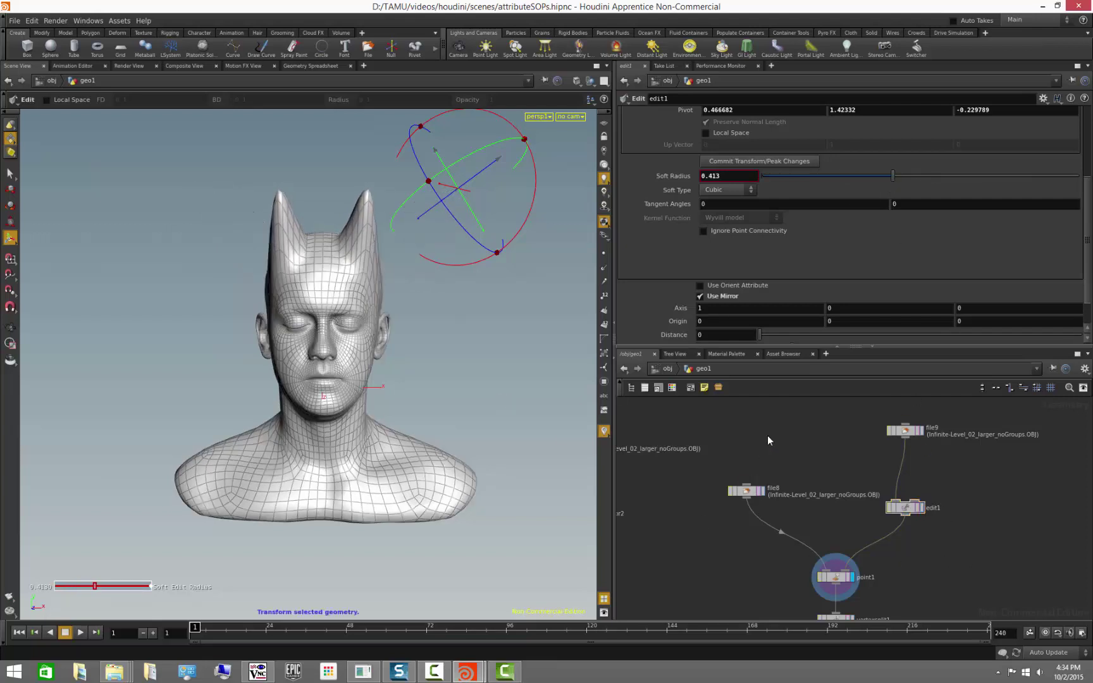
{"action": "left_click_drag", "start_coordinate": [497, 159], "coordinate": [536, 168]}
Display vertexsplit1 with its parameters and examine the back of the head up close.
{"action": "middle_click_drag", "start_coordinate": [960, 527], "coordinate": [947, 426]}
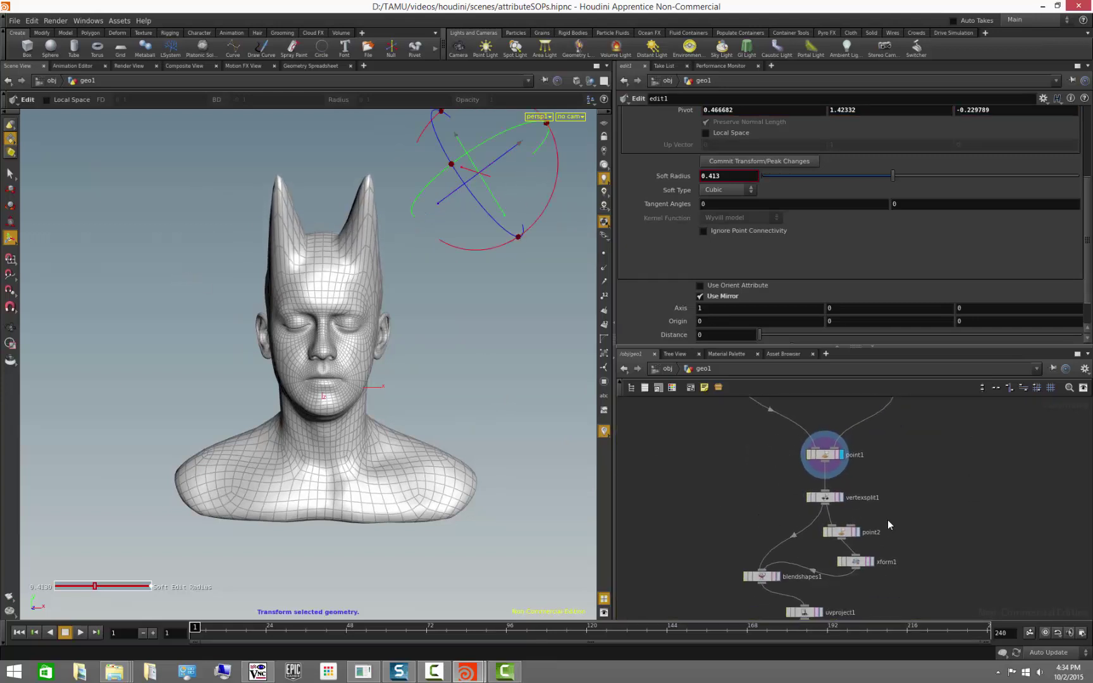
{"action": "scroll", "coordinate": [857, 526], "scroll_direction": "up", "scroll_amount": 2}
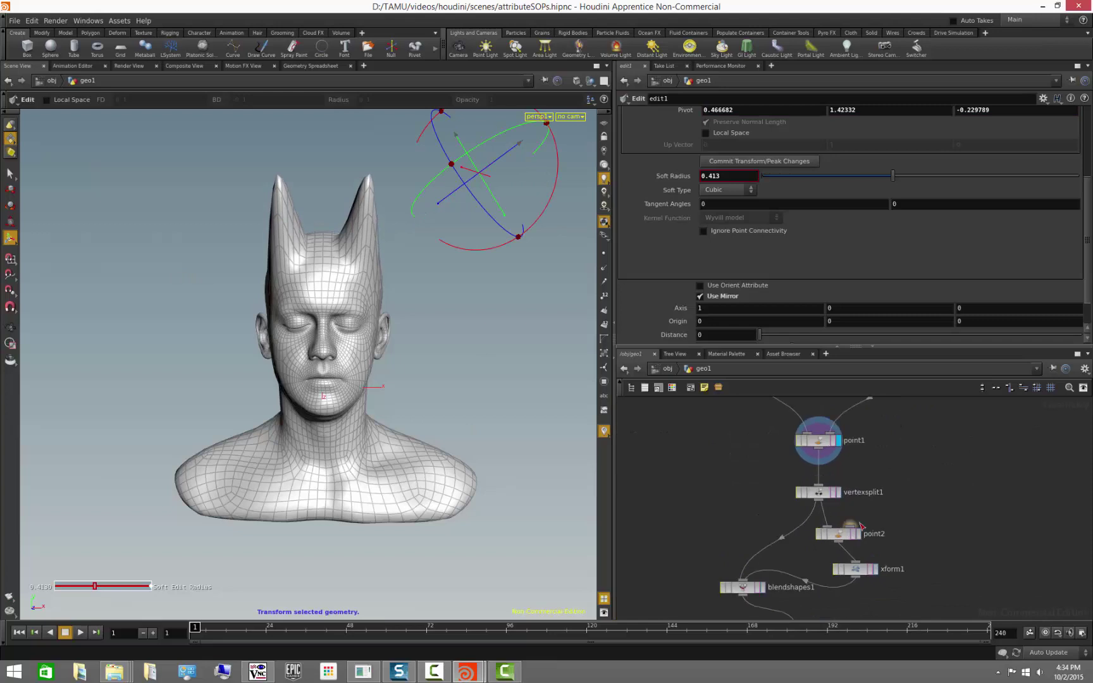
{"action": "left_click", "coordinate": [837, 492]}
{"action": "scroll", "coordinate": [894, 500], "scroll_direction": "up", "scroll_amount": 2}
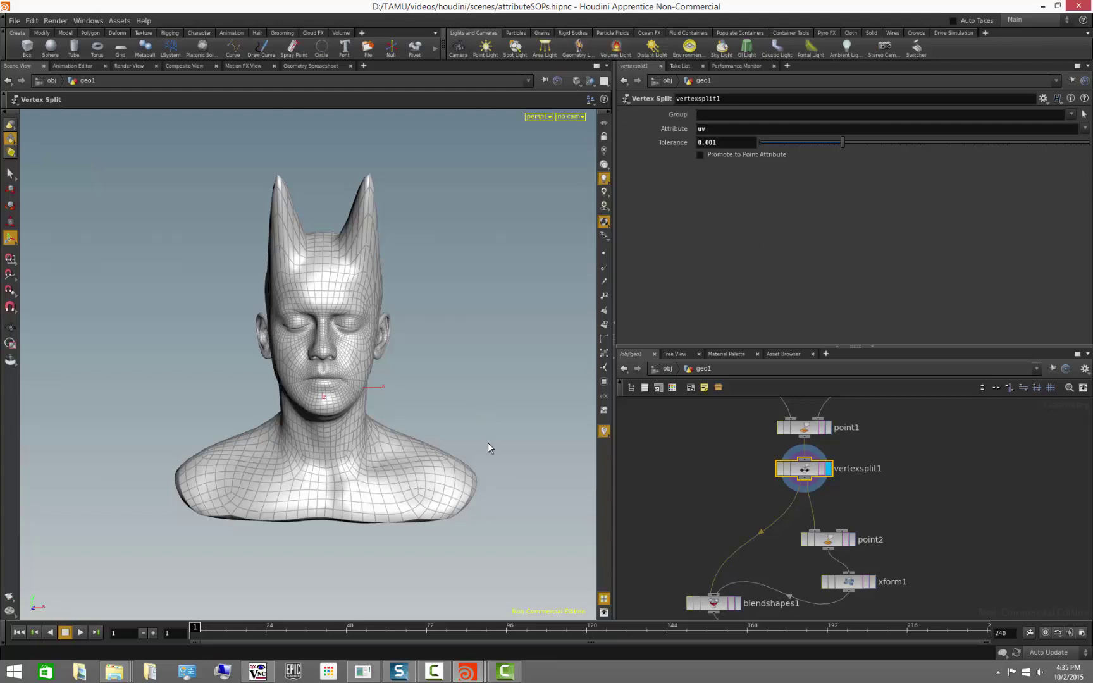
{"action": "left_click_drag", "start_coordinate": [475, 424], "coordinate": [239, 413], "text": "alt"}
{"action": "left_click_drag", "start_coordinate": [479, 292], "coordinate": [477, 291], "text": "alt"}
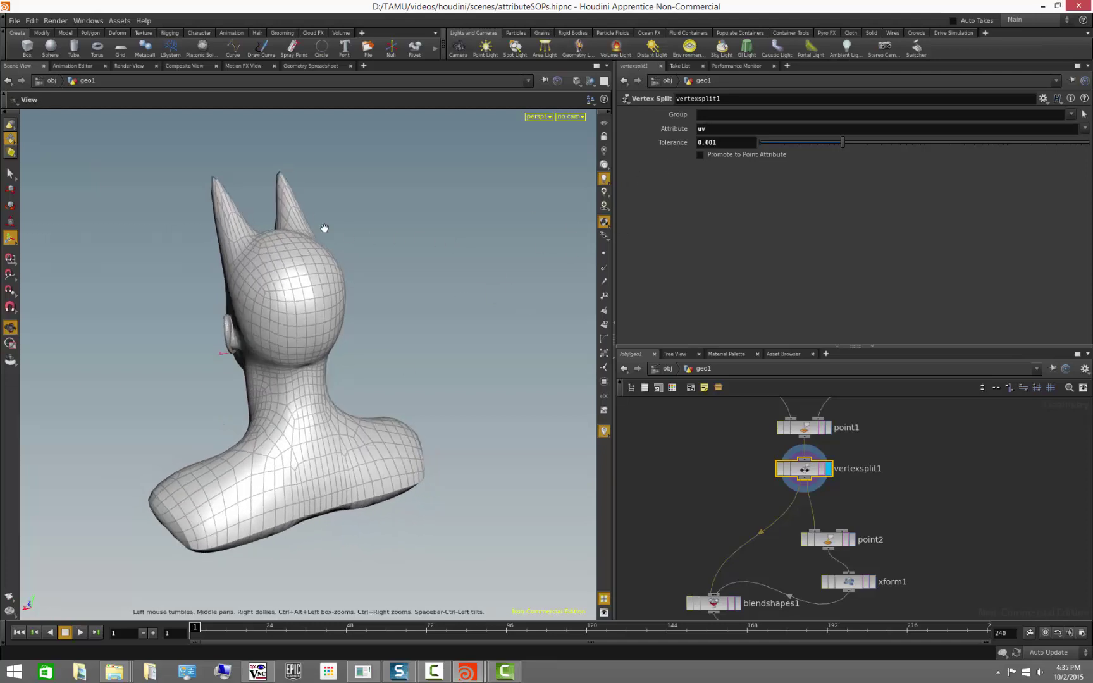
{"action": "right_click_drag", "start_coordinate": [324, 228], "coordinate": [456, 264], "text": "alt"}
{"action": "middle_click_drag", "start_coordinate": [456, 263], "coordinate": [377, 447], "text": "alt"}
{"action": "right_click_drag", "start_coordinate": [377, 447], "coordinate": [581, 448], "text": "alt"}
{"action": "left_click_drag", "start_coordinate": [580, 448], "coordinate": [489, 418], "text": "alt"}
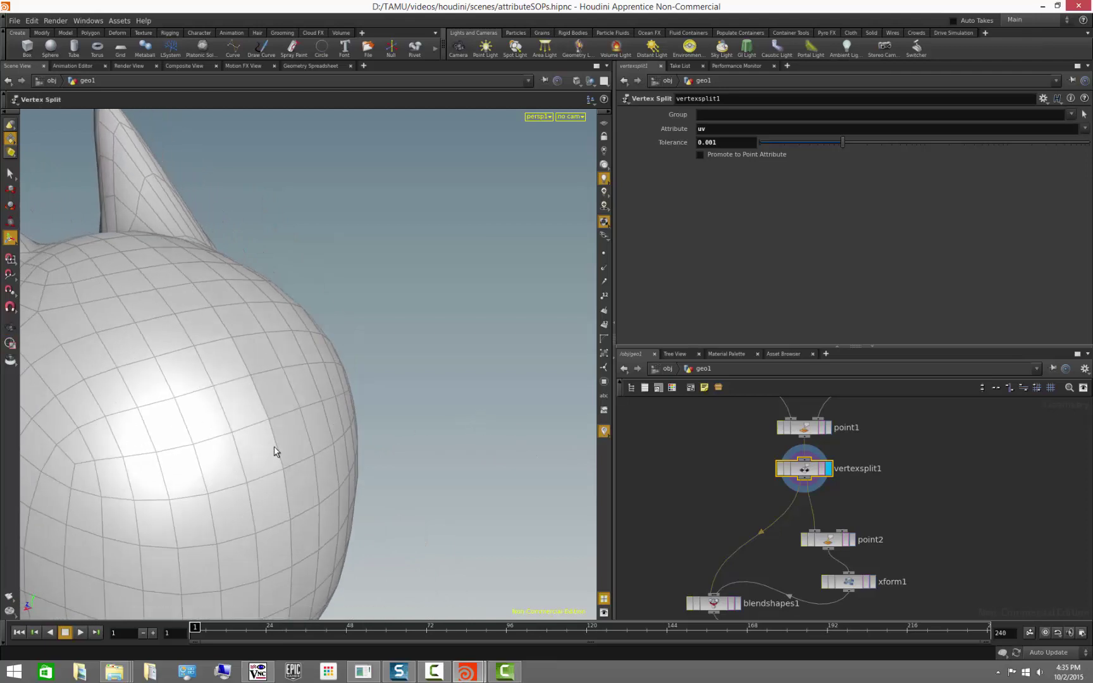
Compare point1's output with vertexsplit1's at the back of the head and return to the full front view.
{"action": "left_click", "coordinate": [830, 429]}
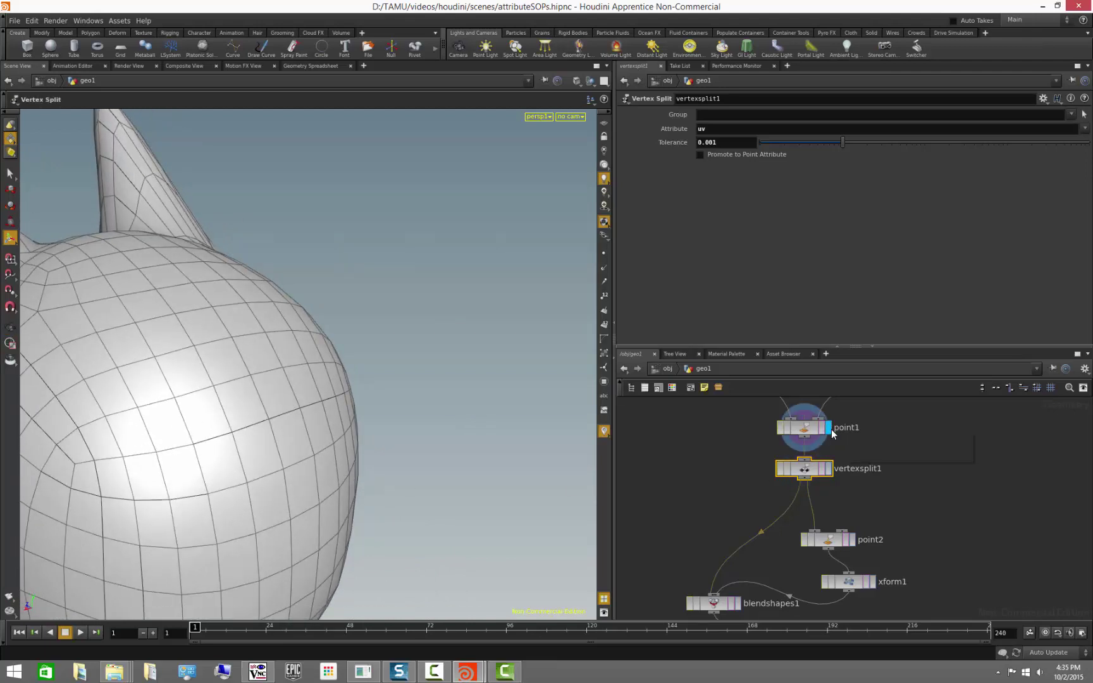
{"action": "left_click", "coordinate": [829, 470]}
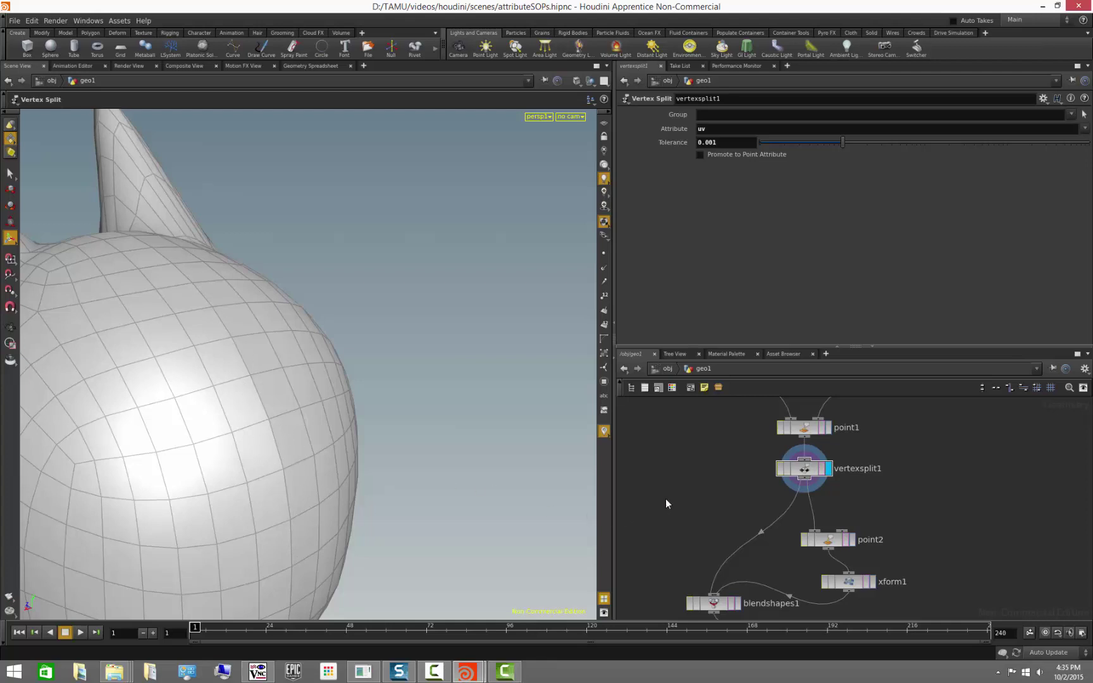
{"action": "left_click_drag", "start_coordinate": [474, 364], "coordinate": [470, 364], "text": "alt"}
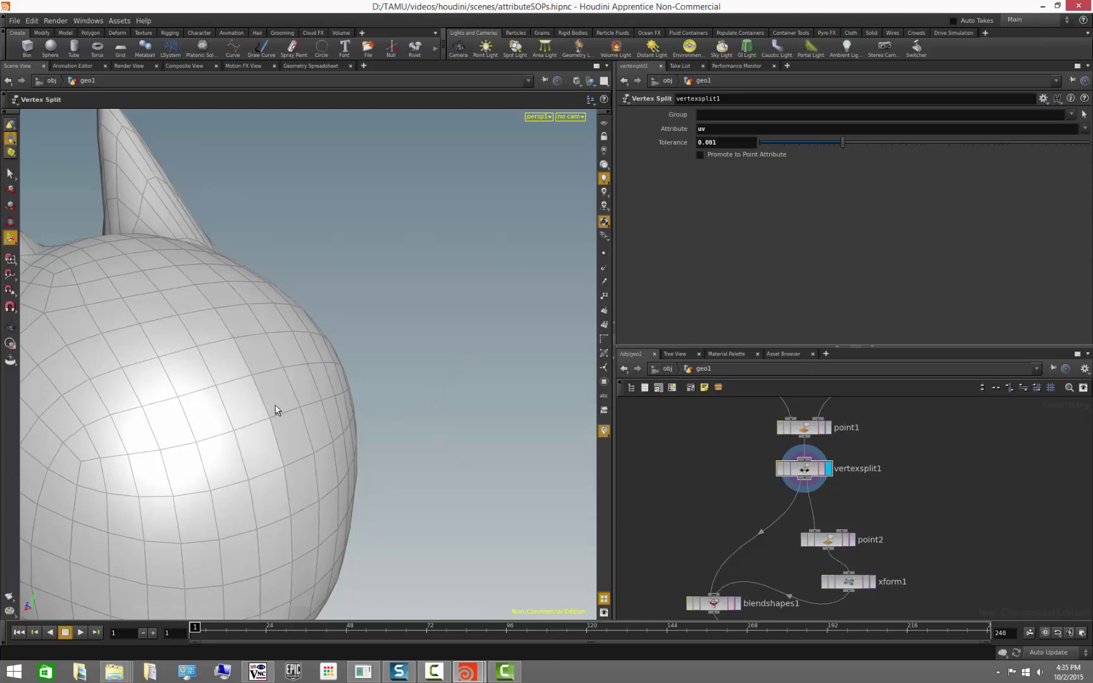
{"action": "right_click_drag", "start_coordinate": [429, 408], "coordinate": [151, 401], "text": "alt"}
{"action": "left_click_drag", "start_coordinate": [151, 401], "coordinate": [392, 383], "text": "alt"}
{"action": "middle_click_drag", "start_coordinate": [393, 384], "coordinate": [349, 361], "text": "alt"}
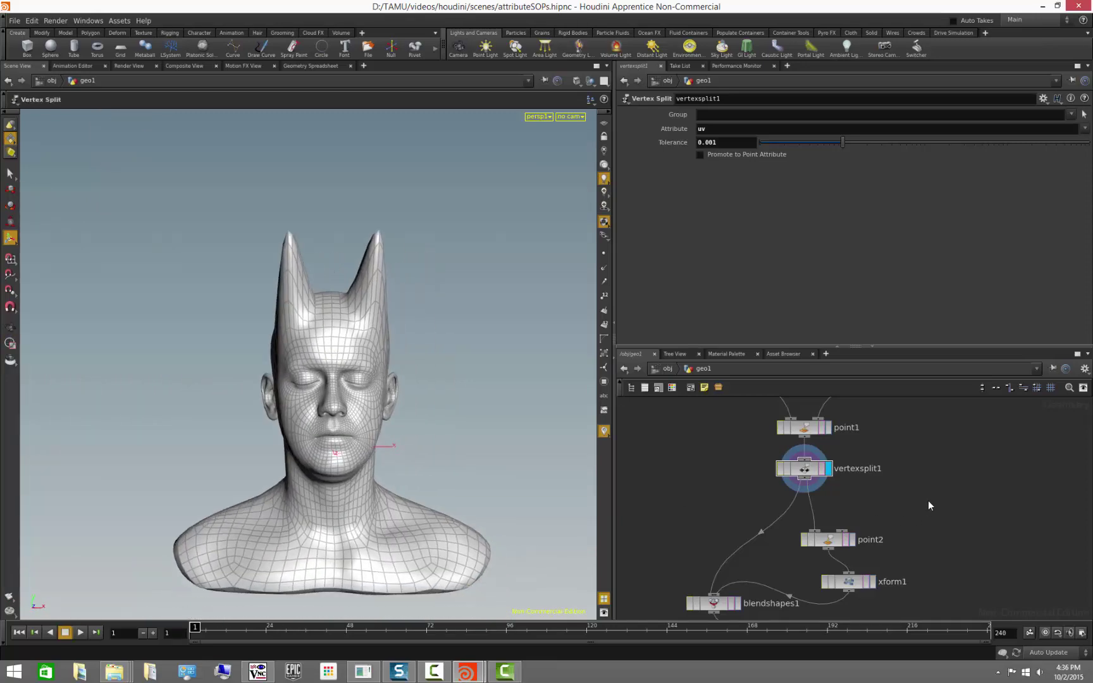
{"action": "middle_click_drag", "start_coordinate": [396, 455], "coordinate": [325, 422], "text": "alt"}
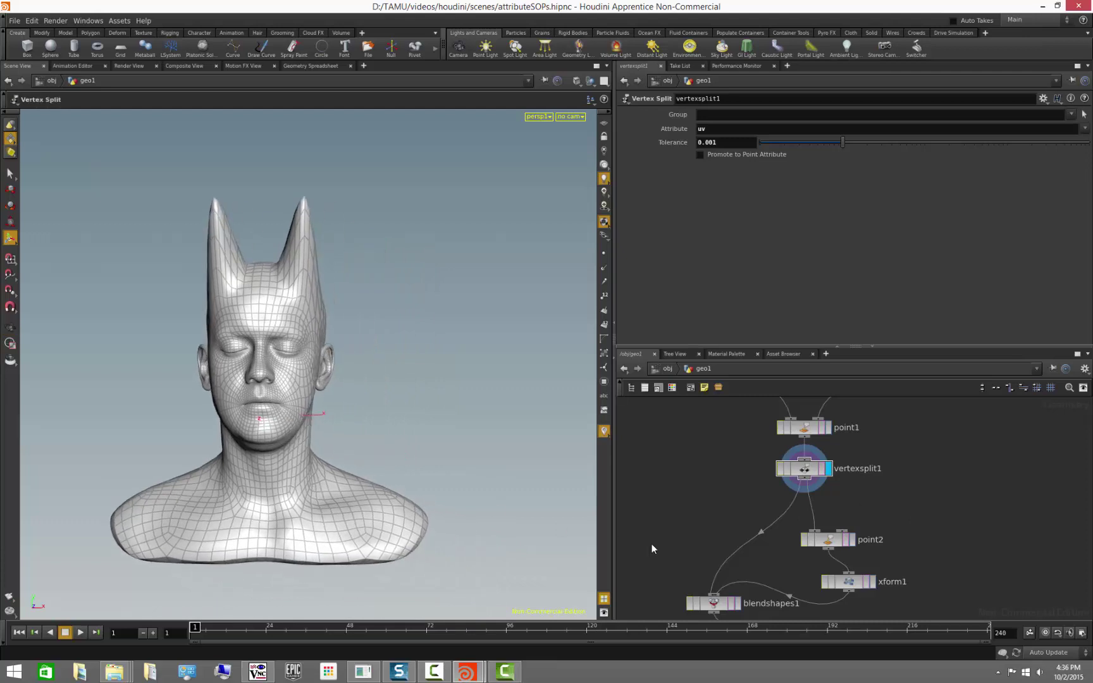
Display point2 with its parameters and inspect the flattened head made from the $MAPU, $MAPV and $MAPW positions.
{"action": "left_click", "coordinate": [852, 541]}
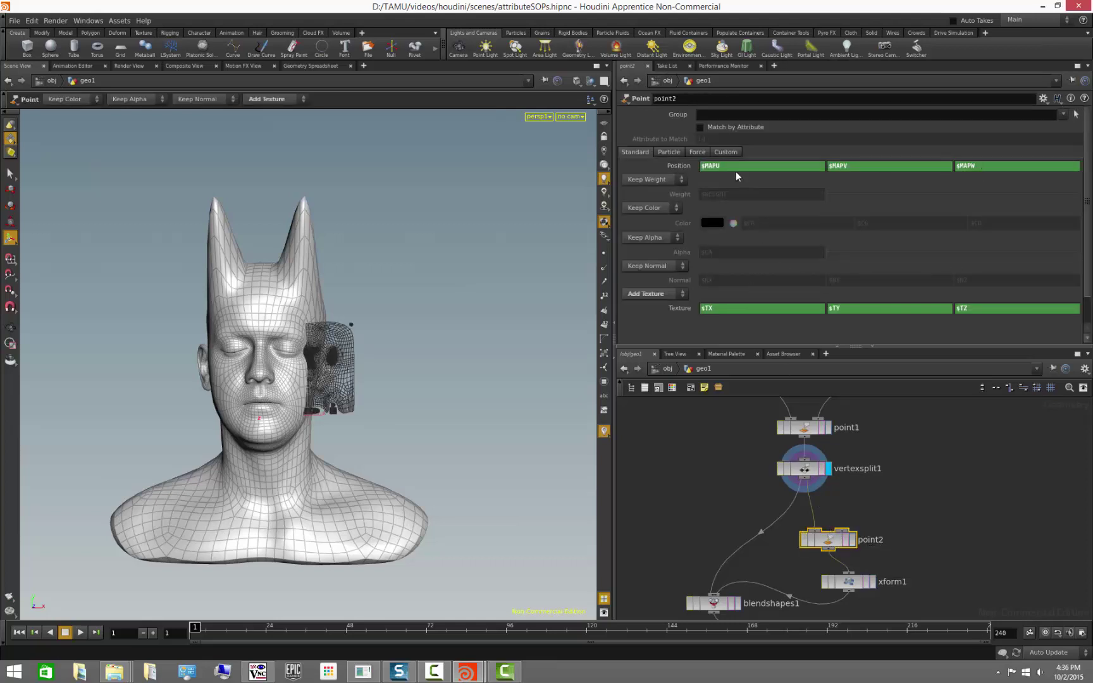
{"action": "left_click", "coordinate": [853, 540]}
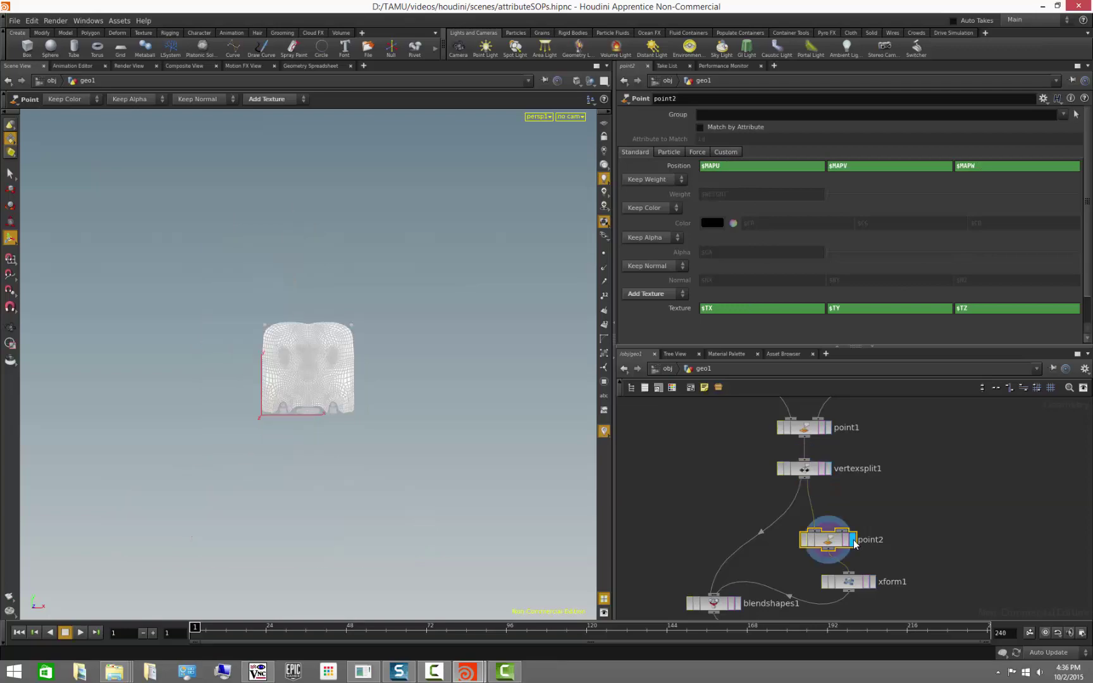
{"action": "right_click_drag", "start_coordinate": [315, 432], "coordinate": [417, 457], "text": "alt"}
{"action": "left_click_drag", "start_coordinate": [416, 457], "coordinate": [439, 459], "text": "alt"}
{"action": "right_click_drag", "start_coordinate": [439, 459], "coordinate": [305, 456], "text": "alt"}
{"action": "left_click_drag", "start_coordinate": [305, 456], "coordinate": [325, 490], "text": "alt"}
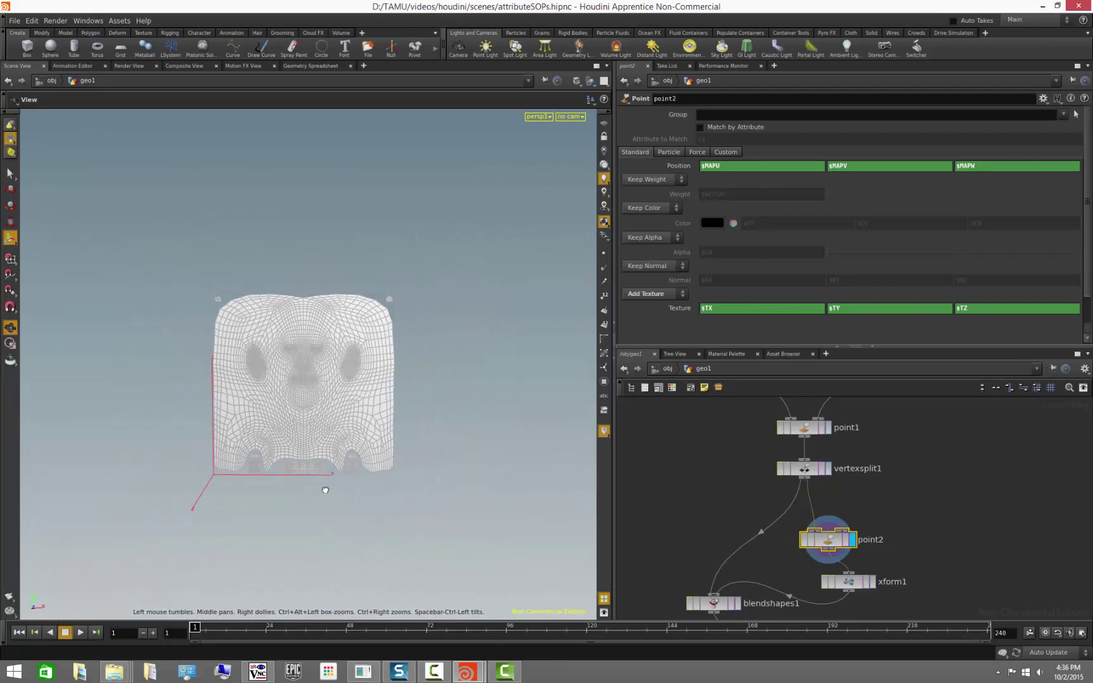
{"action": "key", "text": "Return"}
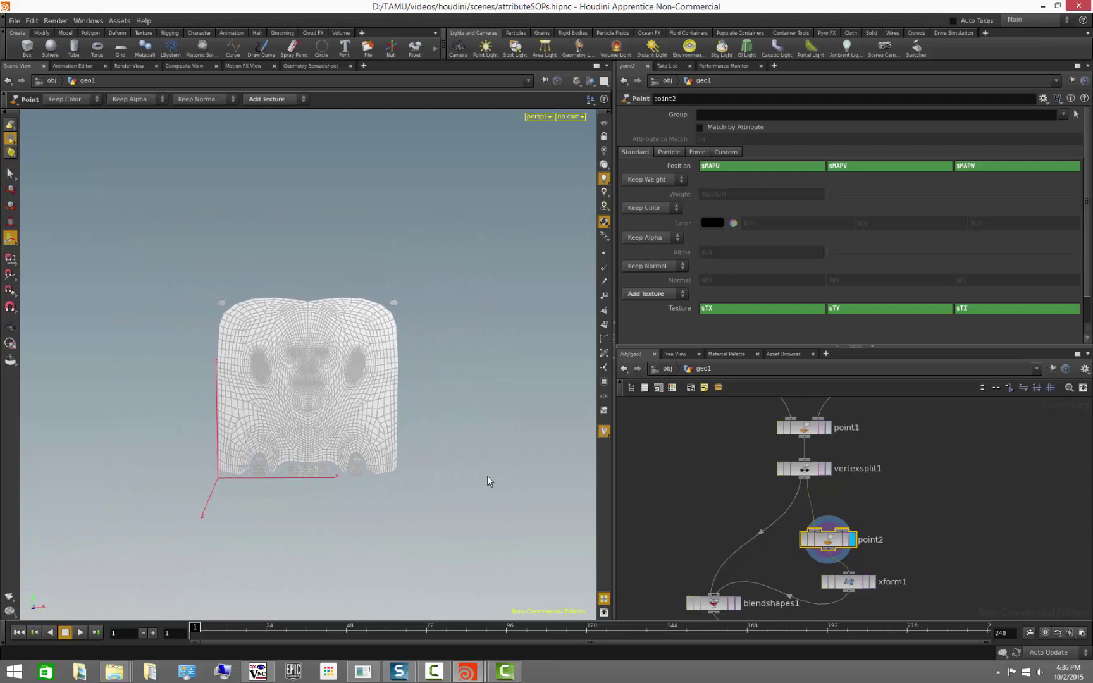
{"action": "left_click_drag", "start_coordinate": [487, 476], "coordinate": [479, 472], "text": "alt"}
Switch the scene view to the UV viewport and examine point2's texture coordinates.
{"action": "left_click", "coordinate": [545, 118]}
{"action": "mouse_move", "coordinate": [563, 129]}
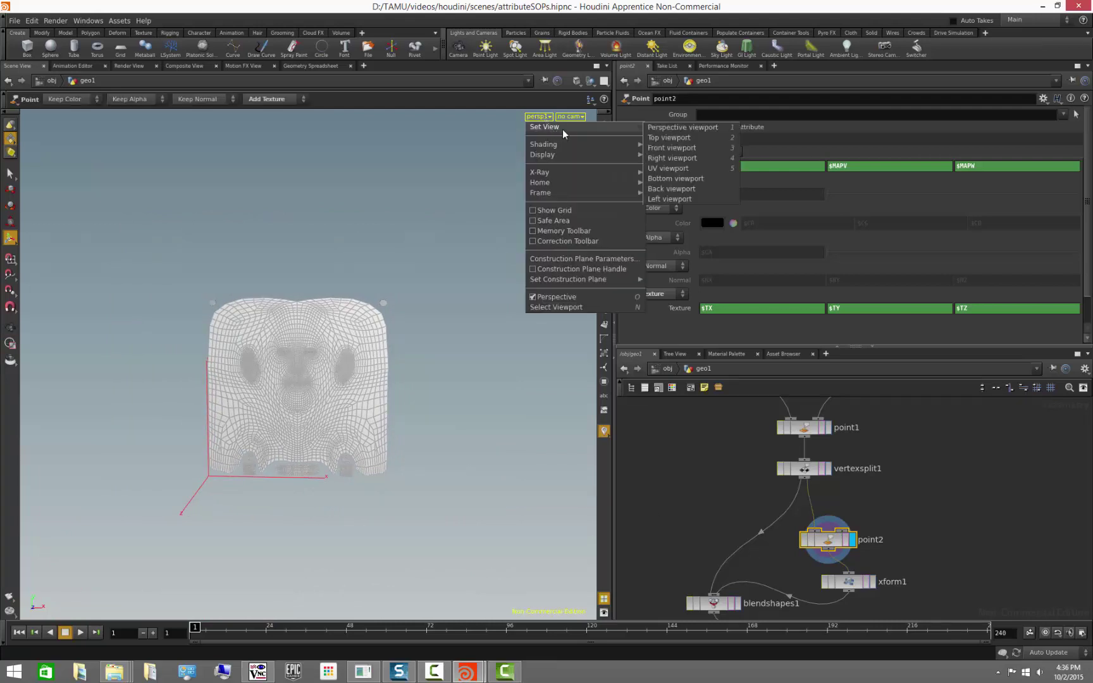
{"action": "left_click", "coordinate": [689, 169]}
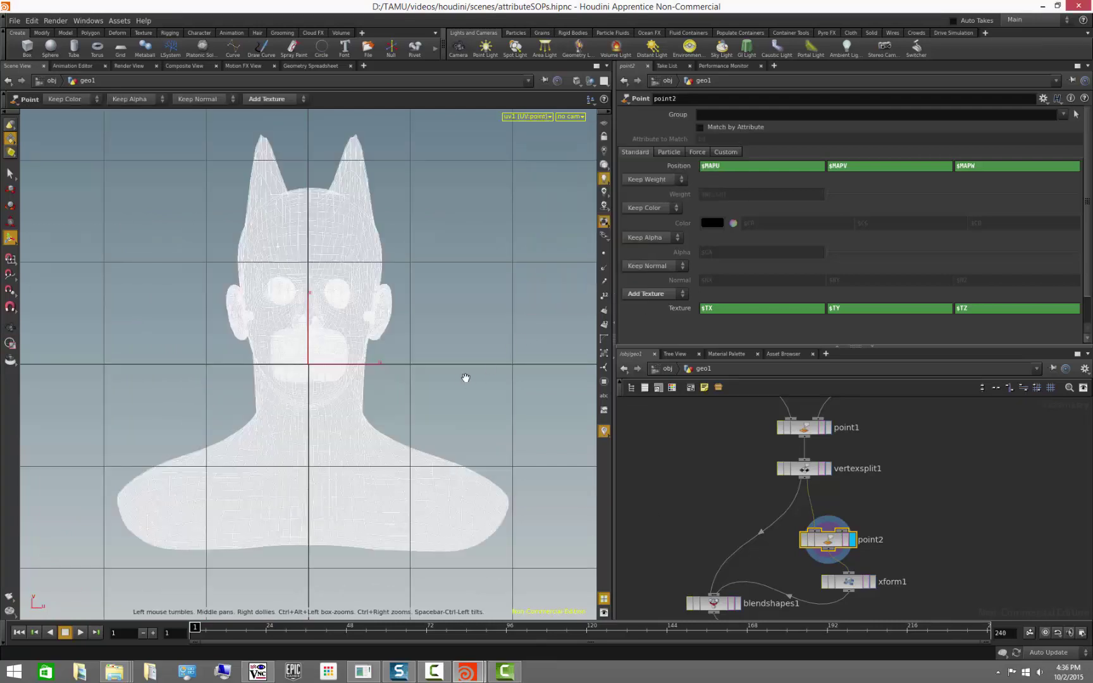
{"action": "middle_click_drag", "start_coordinate": [400, 379], "coordinate": [423, 270], "text": "alt"}
{"action": "scroll", "coordinate": [437, 374], "scroll_direction": "up", "scroll_amount": 8}
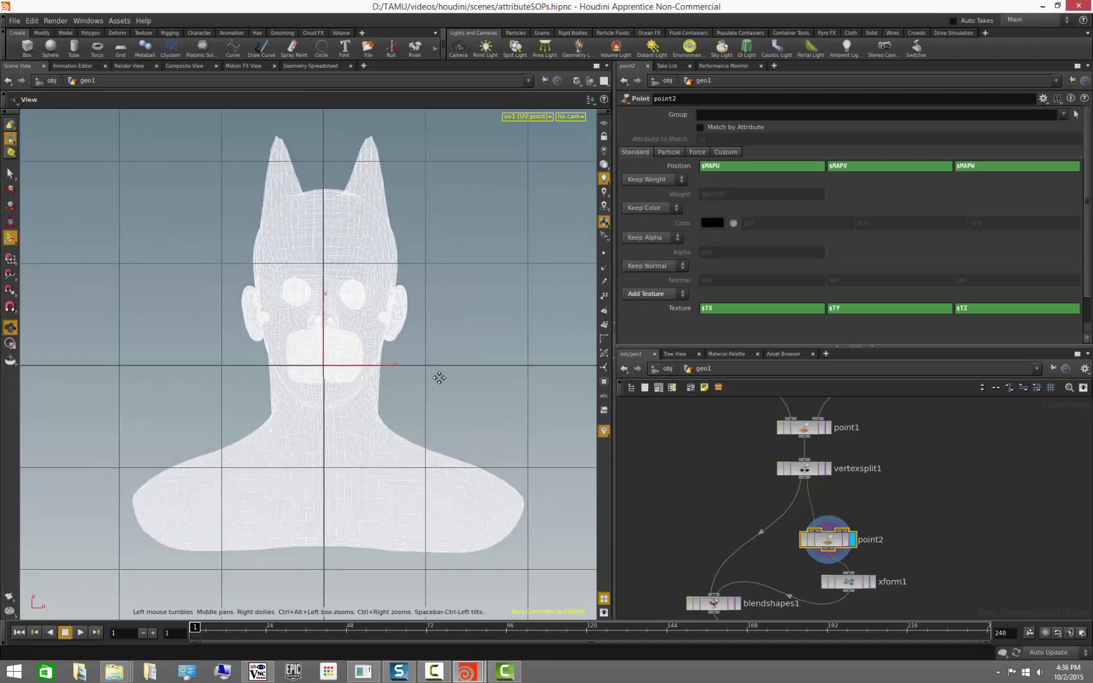
{"action": "right_click_drag", "start_coordinate": [701, 415], "coordinate": [427, 435]}
{"action": "middle_click_drag", "start_coordinate": [429, 426], "coordinate": [460, 349]}
{"action": "scroll", "coordinate": [465, 380], "scroll_direction": "down", "scroll_amount": 2}
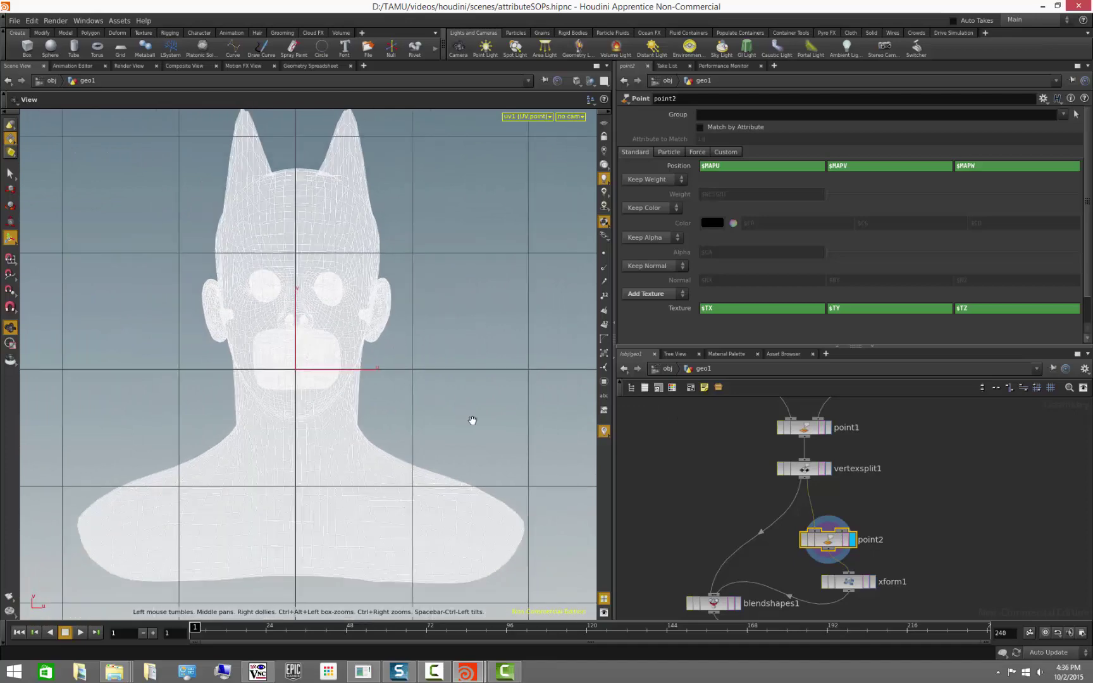
{"action": "key", "text": "Return"}
Enable the UV Distortion visualizer in the display options, keeping the options window clear of the head.
{"action": "key", "text": "d"}
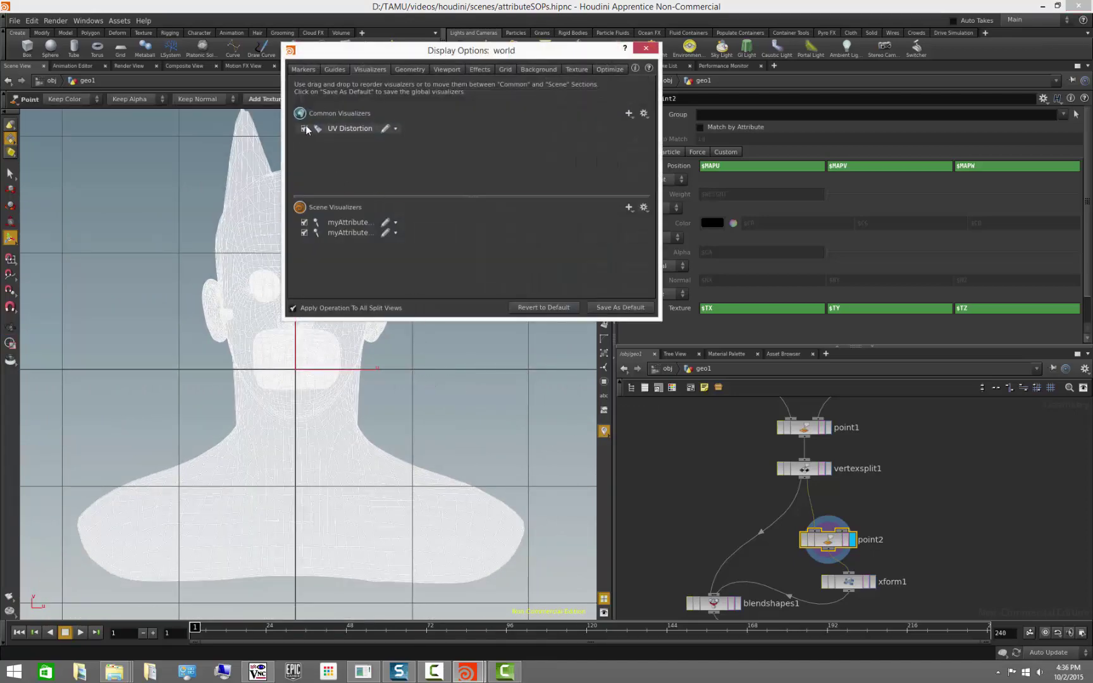
{"action": "left_click", "coordinate": [305, 128]}
{"action": "left_click_drag", "start_coordinate": [377, 50], "coordinate": [507, 180]}
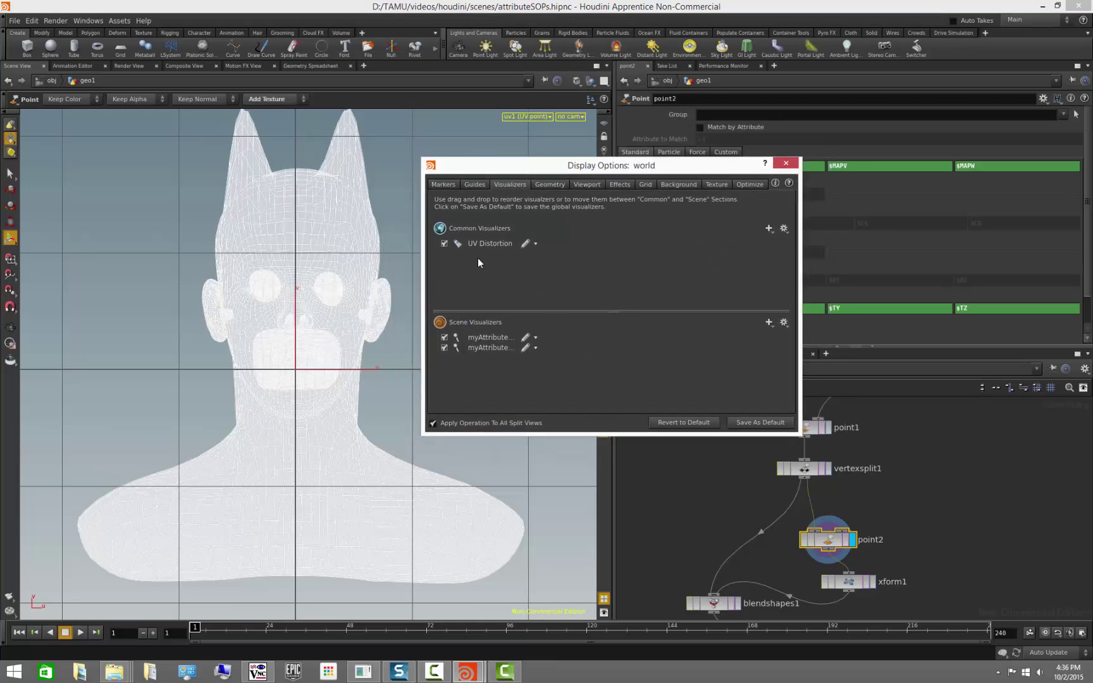
Turn off the UV Distortion visualizer and close the display options.
{"action": "left_click", "coordinate": [445, 244]}
{"action": "left_click_drag", "start_coordinate": [726, 166], "coordinate": [773, 253]}
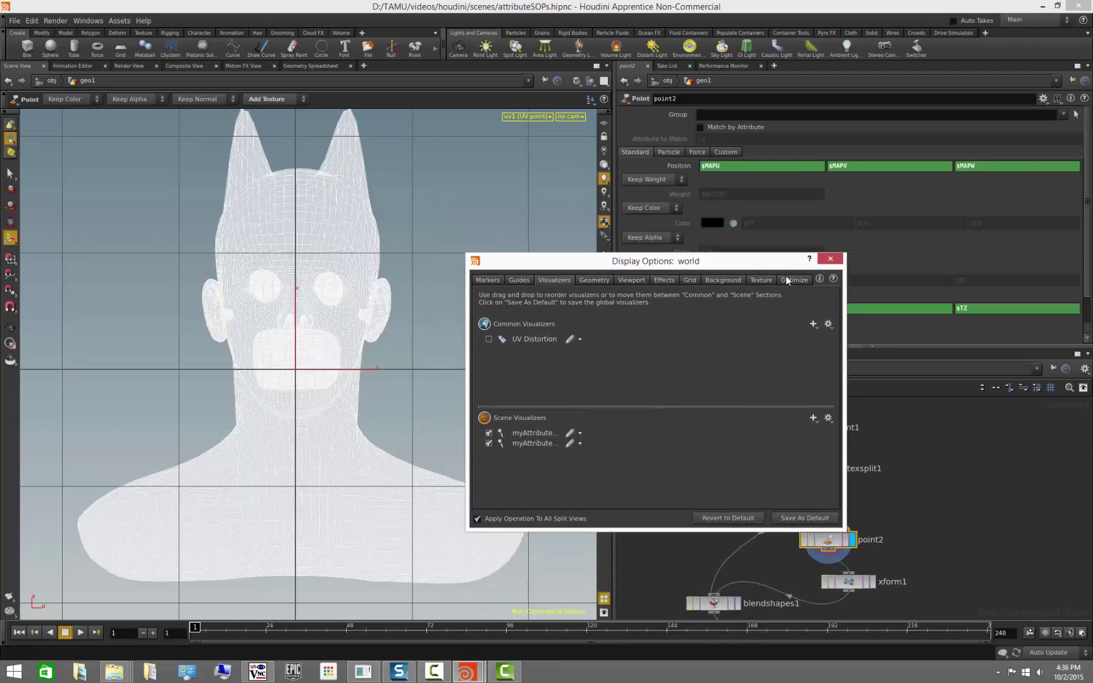
{"action": "left_click", "coordinate": [898, 436]}
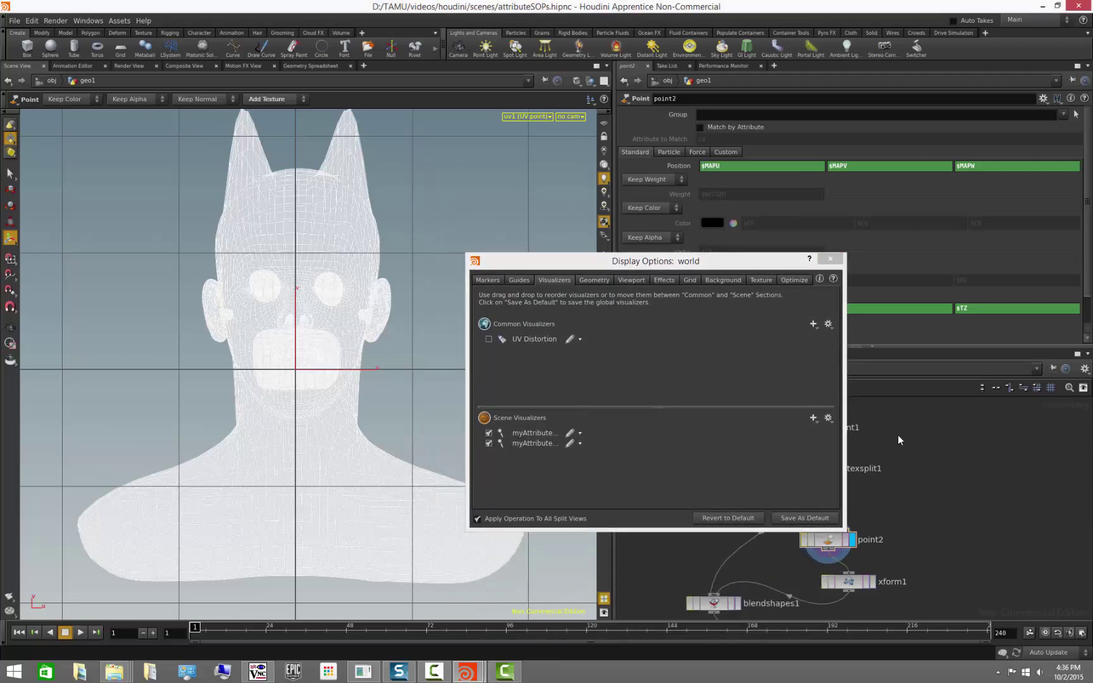
{"action": "left_click", "coordinate": [827, 259]}
Switch the scene view back to the perspective viewport and bring point2's flattened head into view.
{"action": "middle_click_drag", "start_coordinate": [925, 500], "coordinate": [915, 459]}
{"action": "right_click", "coordinate": [511, 122]}
{"action": "mouse_move", "coordinate": [527, 127]}
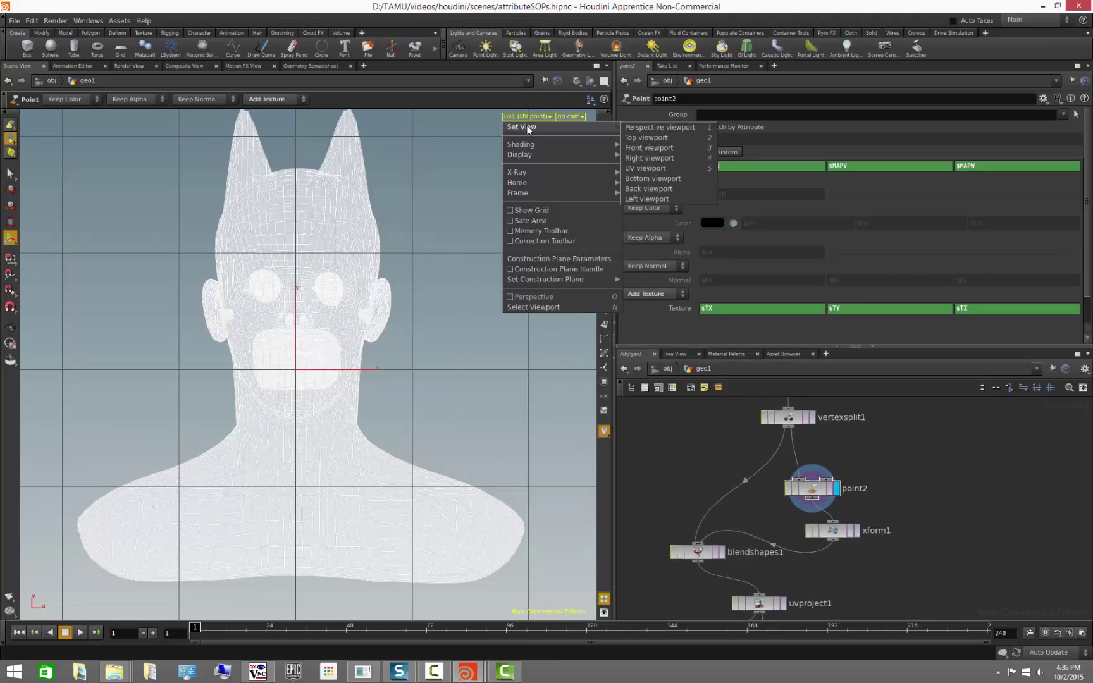
{"action": "left_click", "coordinate": [632, 131]}
{"action": "left_click_drag", "start_coordinate": [302, 403], "coordinate": [377, 387], "text": "alt"}
{"action": "middle_click_drag", "start_coordinate": [377, 387], "coordinate": [326, 432], "text": "alt"}
{"action": "right_click_drag", "start_coordinate": [327, 431], "coordinate": [435, 442], "text": "alt"}
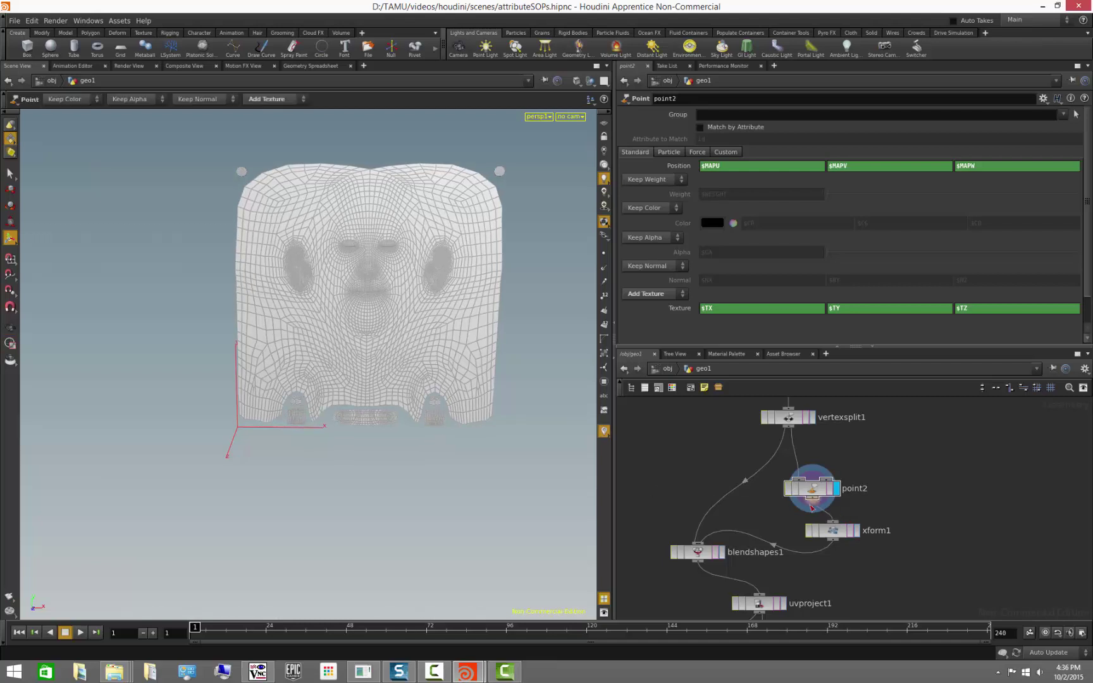
Try a Clip node on point2's output, move its clipping plane, and delete the node.
{"action": "left_click", "coordinate": [812, 497]}
{"action": "left_click", "coordinate": [974, 495]}
{"action": "type", "text": "clip"}
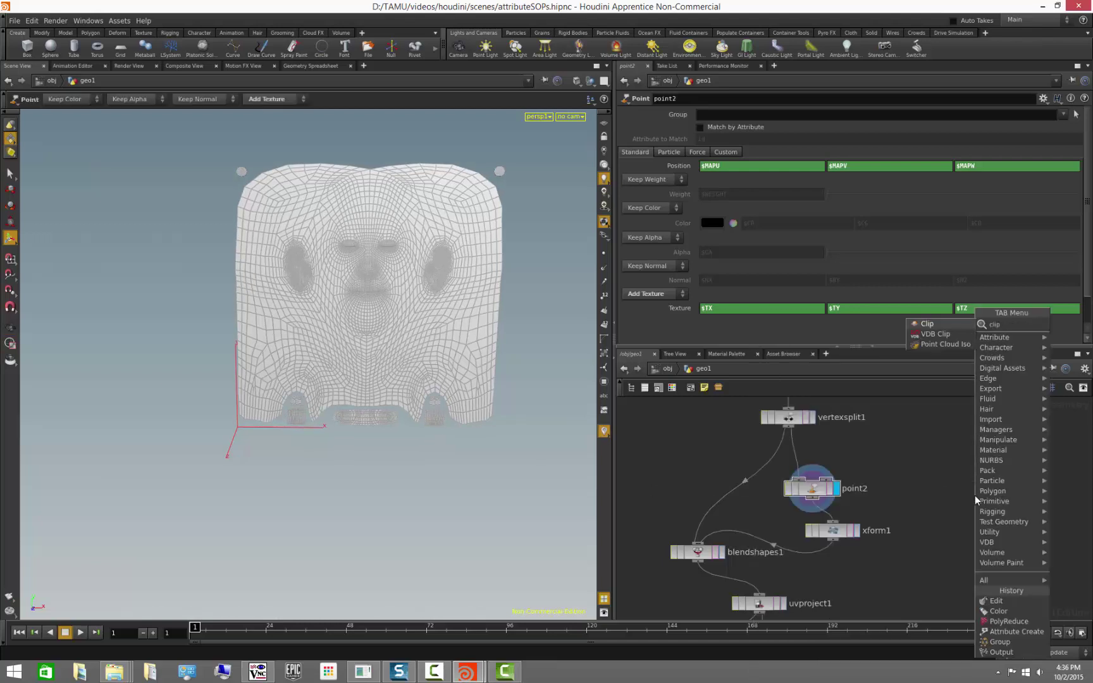
{"action": "key", "text": "Return"}
{"action": "left_click", "coordinate": [974, 495]}
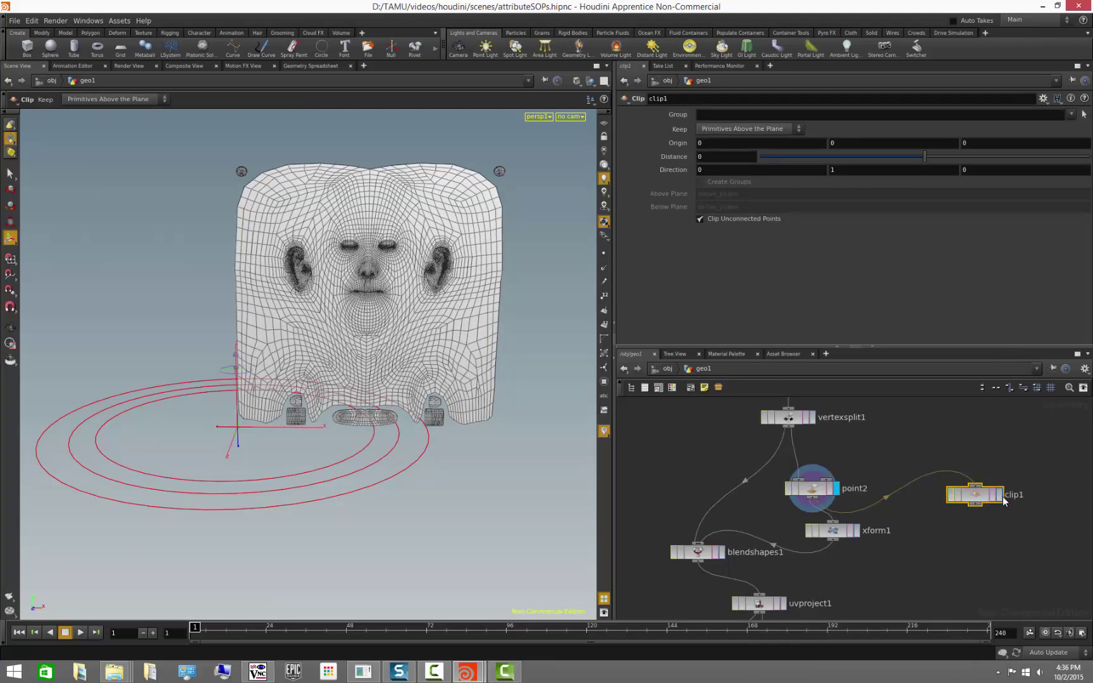
{"action": "left_click", "coordinate": [999, 499]}
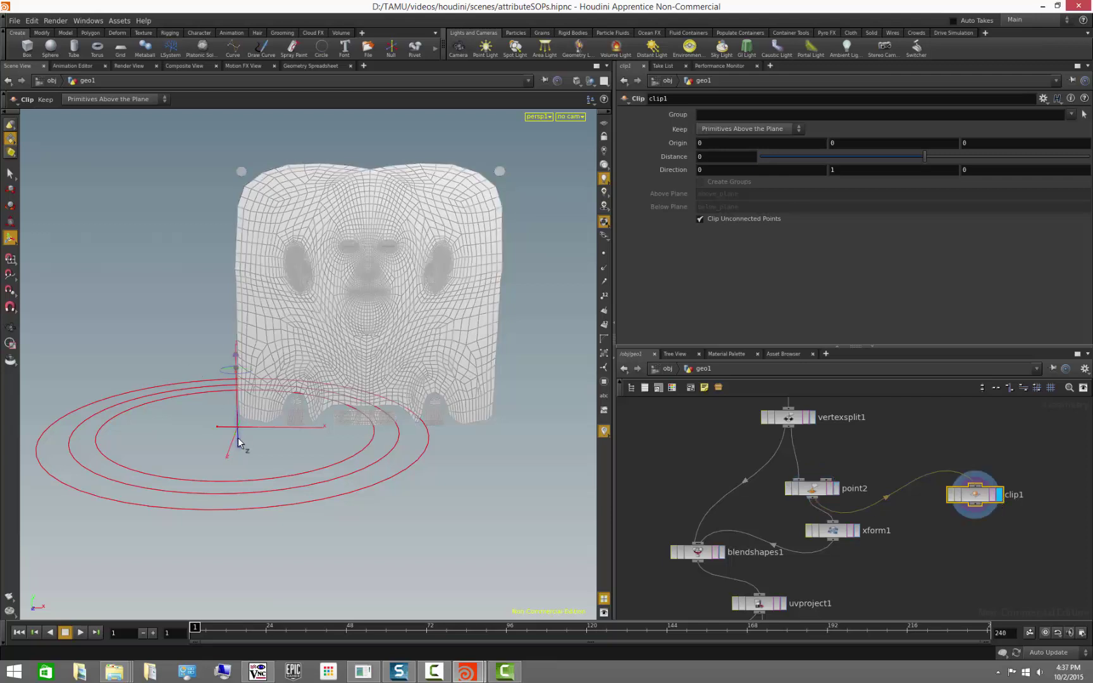
{"action": "left_click_drag", "start_coordinate": [238, 440], "coordinate": [232, 345]}
{"action": "key", "text": "ctrl+z"}
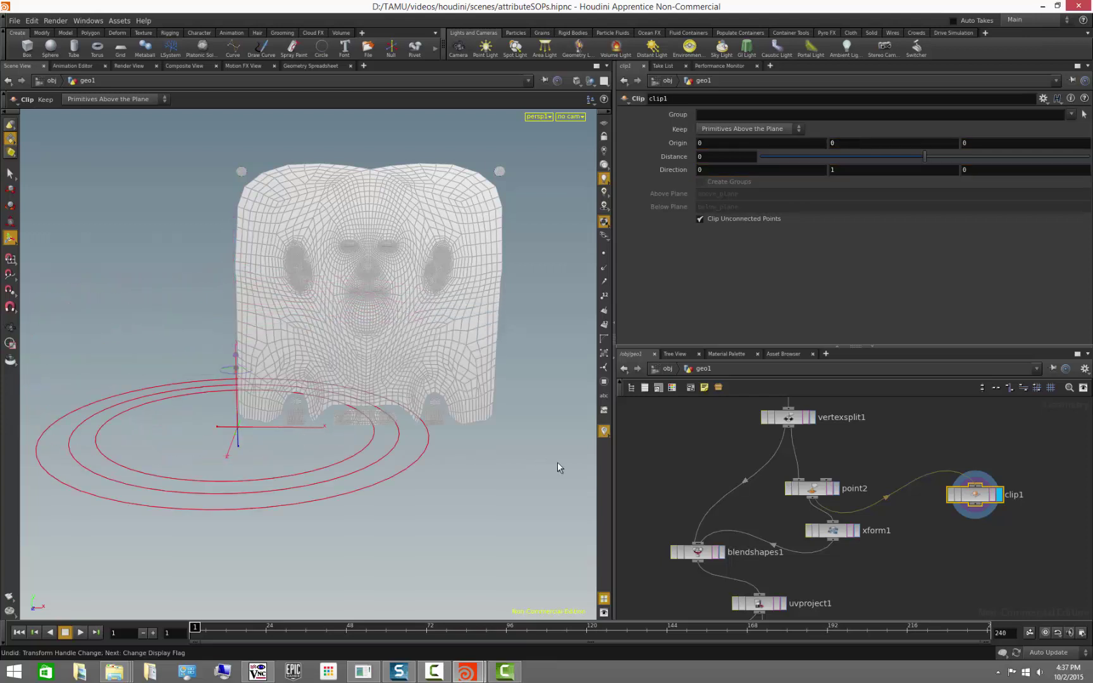
{"action": "key", "text": "Delete"}
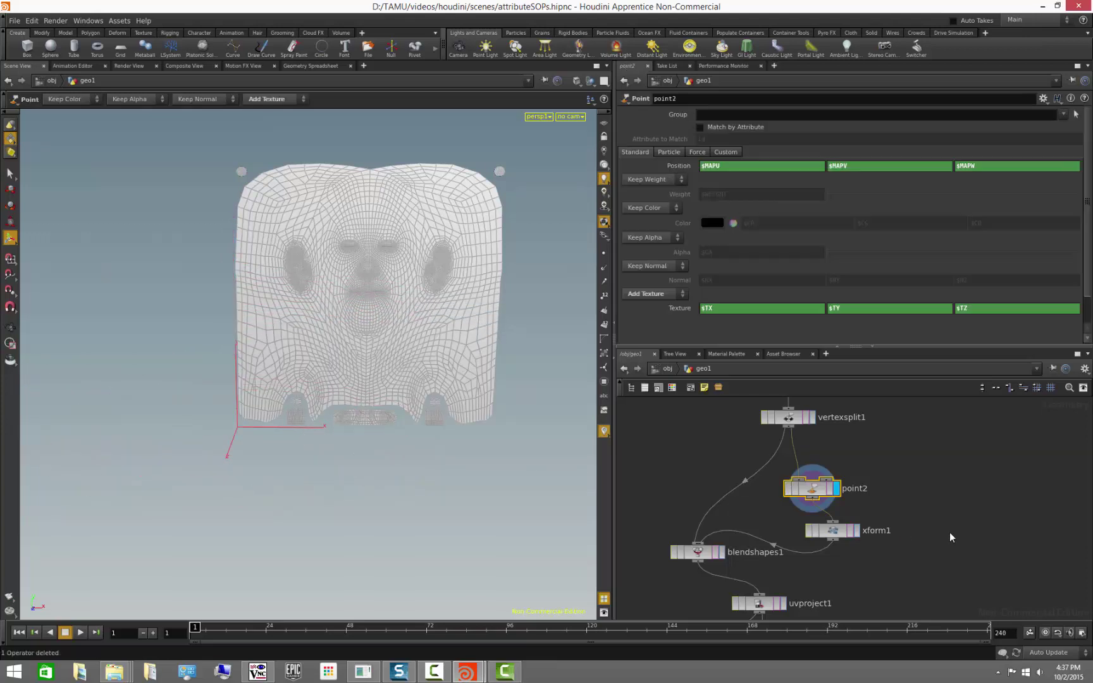
Try a Smooth node on point2's output with 100 smoothing iterations, and delete the node.
{"action": "key", "text": "Tab"}
{"action": "type", "text": "smoot"}
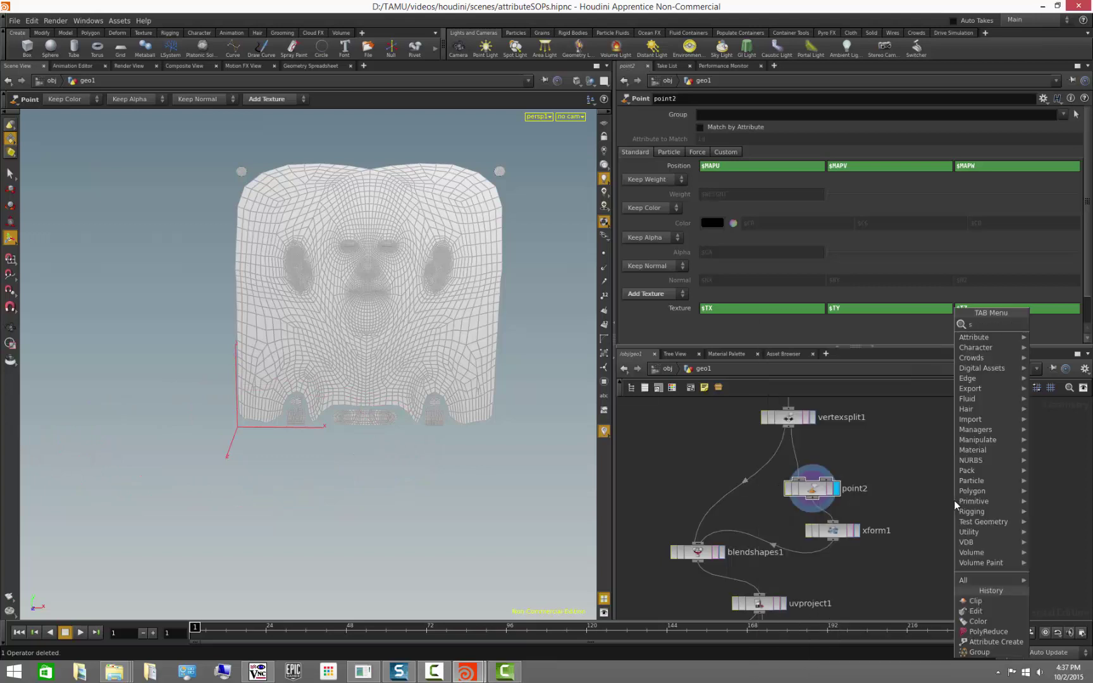
{"action": "key", "text": "Return"}
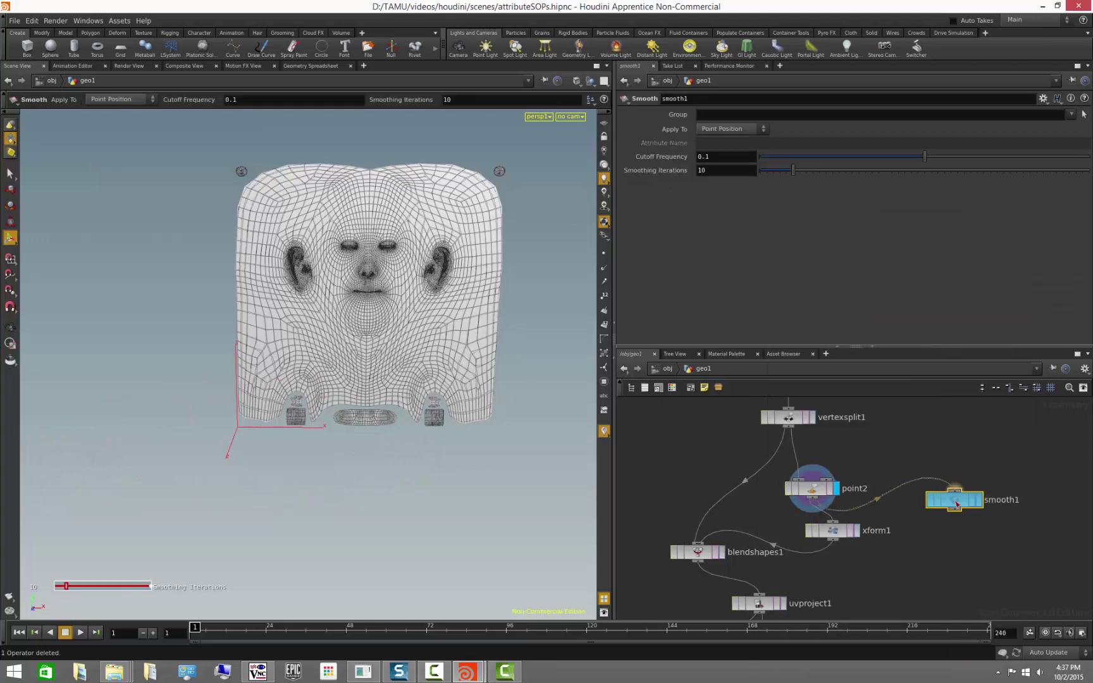
{"action": "left_click", "coordinate": [954, 500]}
{"action": "left_click", "coordinate": [979, 499]}
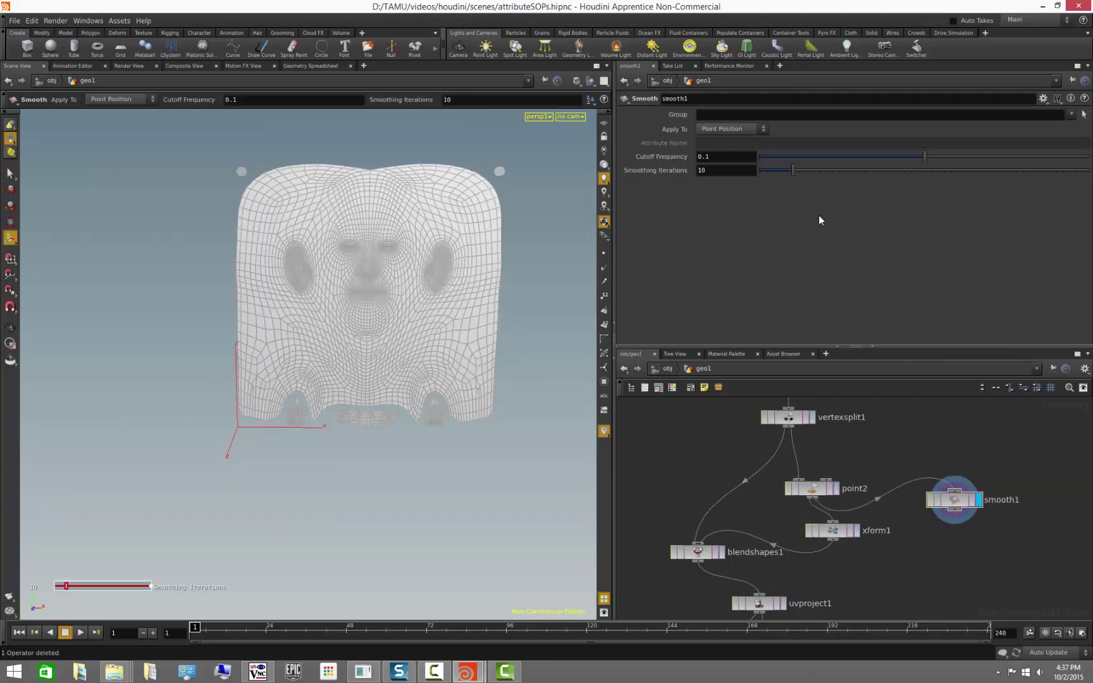
{"action": "left_click_drag", "start_coordinate": [791, 171], "coordinate": [1089, 172]}
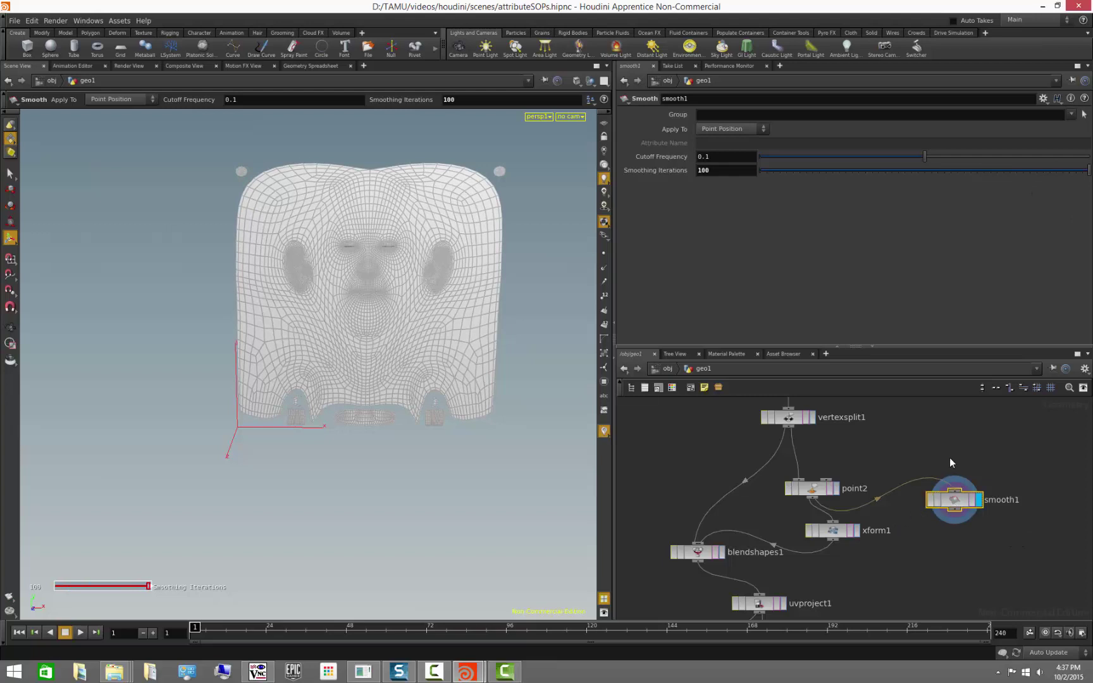
{"action": "key", "text": "Delete"}
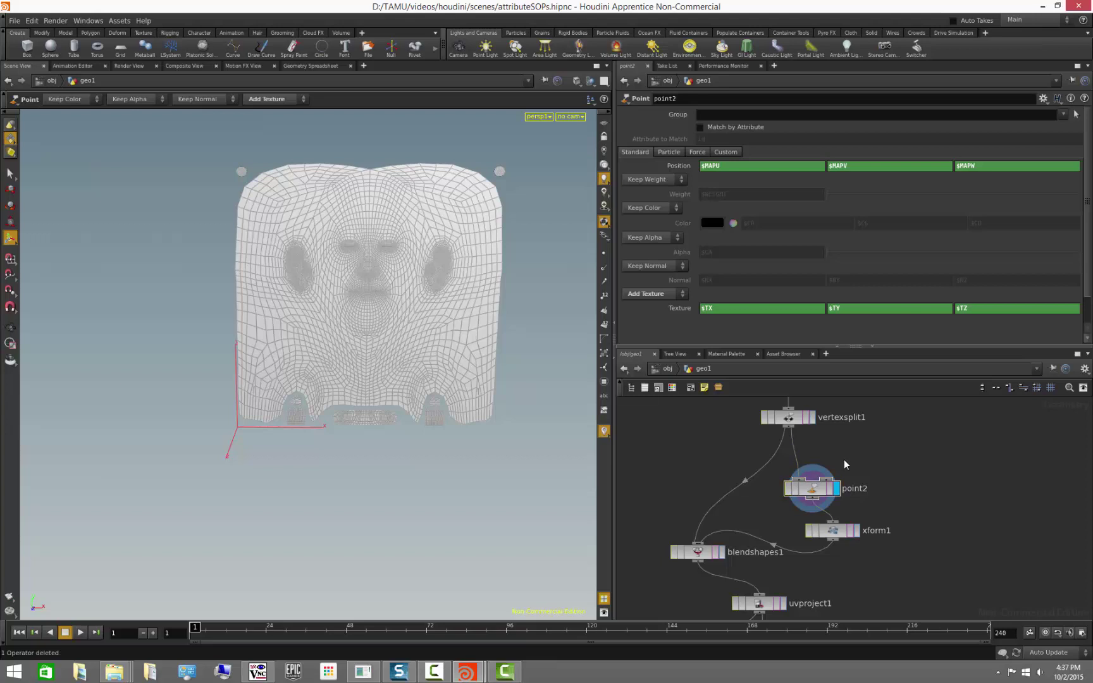
Examine point2's flattened head from several distances and compare it with the output of xform1.
{"action": "right_click_drag", "start_coordinate": [341, 466], "coordinate": [200, 458], "text": "alt"}
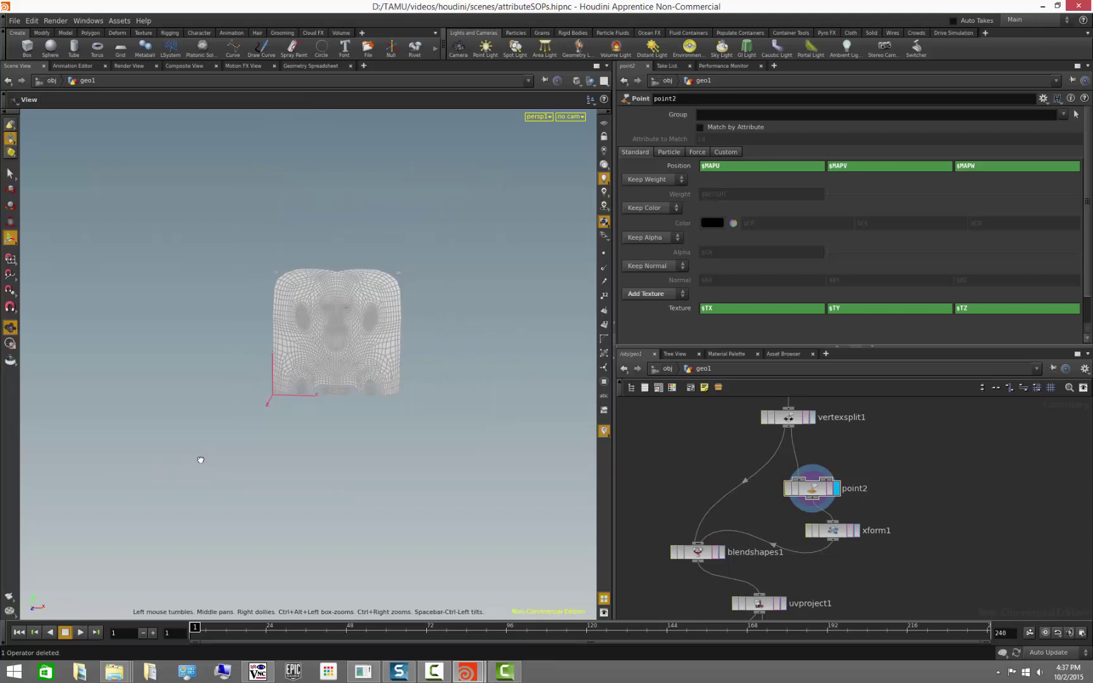
{"action": "left_click_drag", "start_coordinate": [200, 459], "coordinate": [202, 444], "text": "alt"}
{"action": "right_click_drag", "start_coordinate": [219, 449], "coordinate": [412, 496], "text": "alt"}
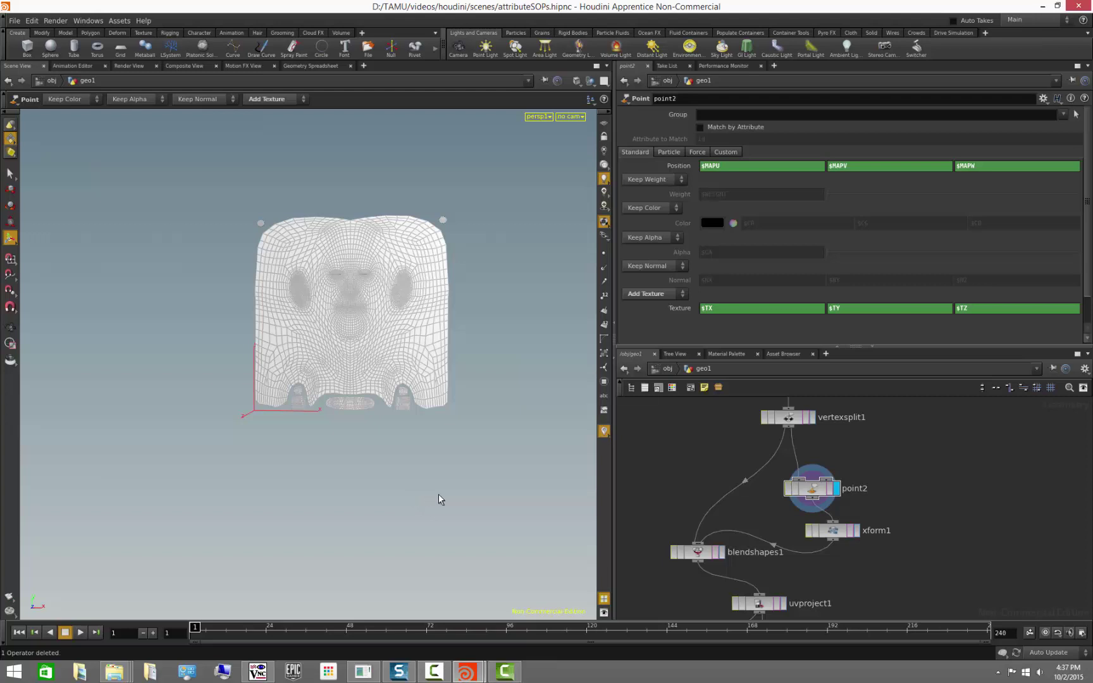
{"action": "left_click", "coordinate": [856, 532]}
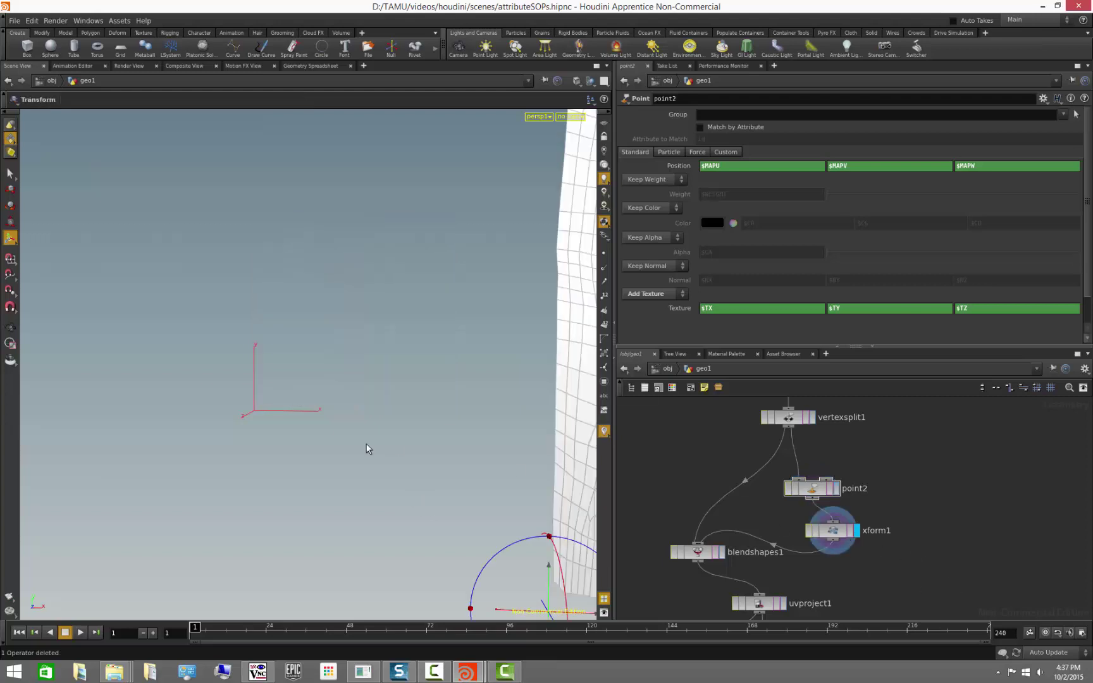
{"action": "right_click_drag", "start_coordinate": [395, 433], "coordinate": [172, 418], "text": "alt"}
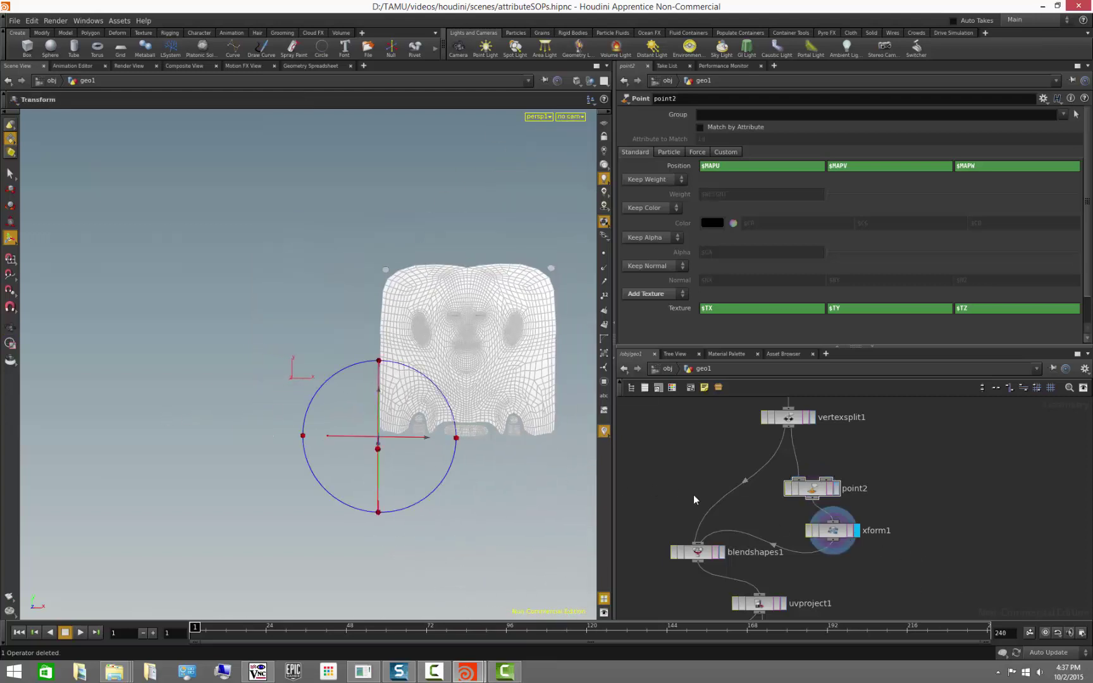
Display blendshapes1 with its parameters and preview its blend1 range, leaving the value at 0.
{"action": "left_click", "coordinate": [722, 551]}
{"action": "left_click", "coordinate": [698, 554]}
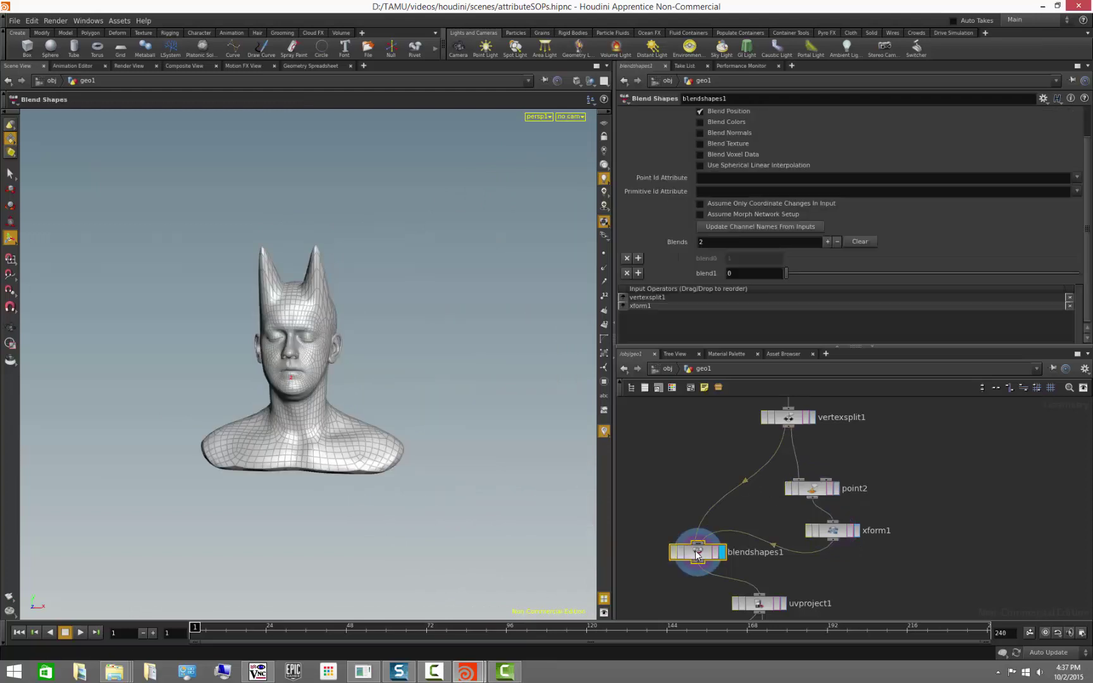
{"action": "left_click_drag", "start_coordinate": [434, 431], "coordinate": [440, 442], "text": "alt"}
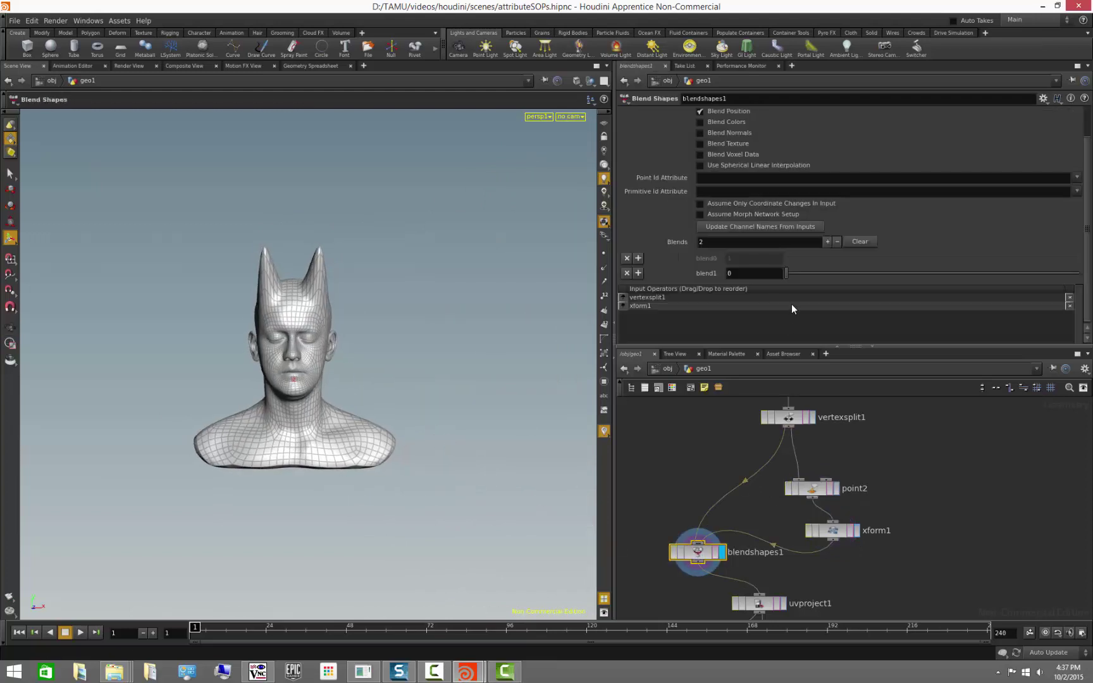
{"action": "left_click_drag", "start_coordinate": [789, 275], "coordinate": [763, 356]}
Display uvproject1 on the head and switch the scene view to the UV viewport.
{"action": "scroll", "coordinate": [899, 462], "scroll_direction": "down", "scroll_amount": 3}
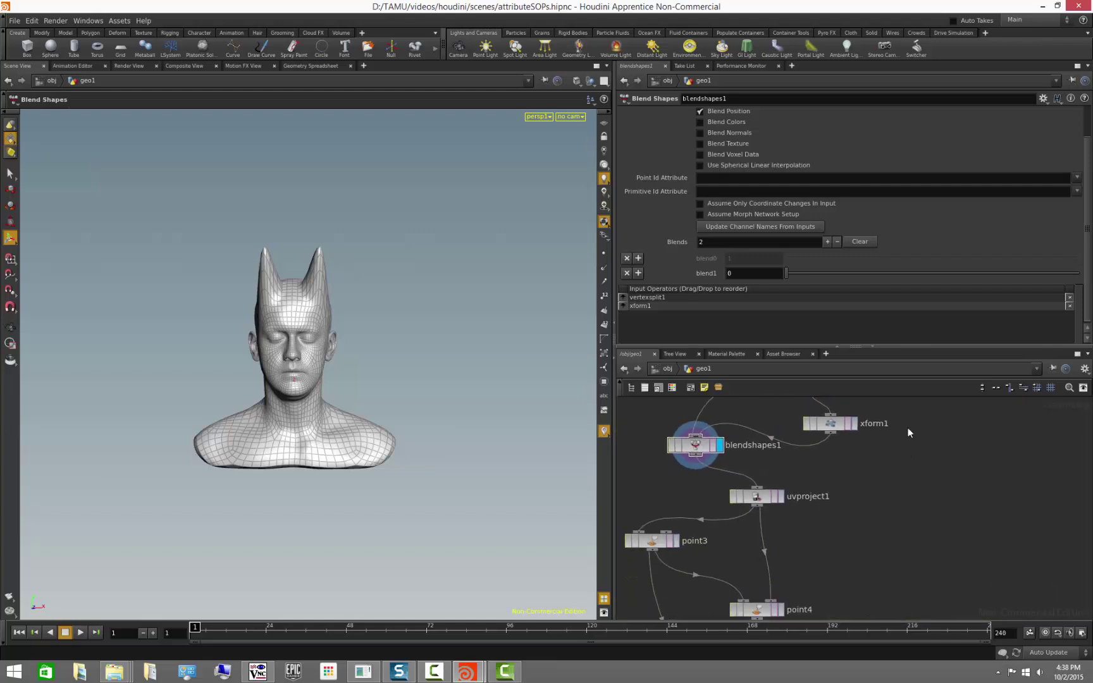
{"action": "left_click", "coordinate": [782, 497]}
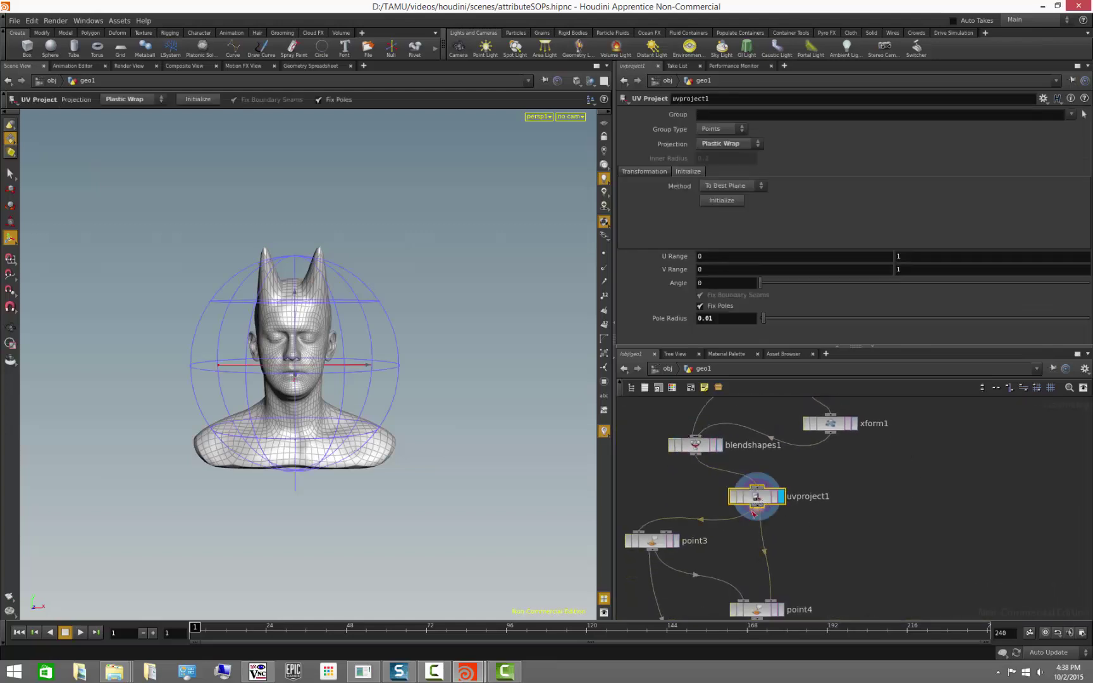
{"action": "key", "text": "Escape"}
{"action": "left_click_drag", "start_coordinate": [501, 410], "coordinate": [464, 429]}
{"action": "key", "text": "Return"}
{"action": "left_click", "coordinate": [539, 116]}
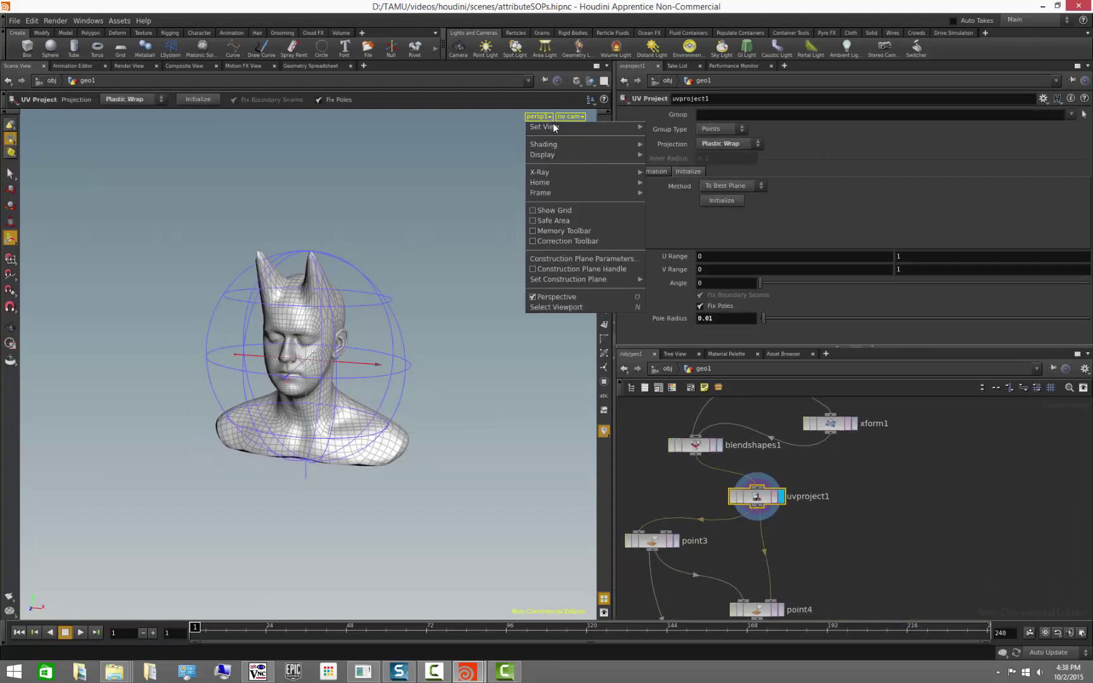
{"action": "mouse_move", "coordinate": [550, 126]}
{"action": "left_click", "coordinate": [668, 169]}
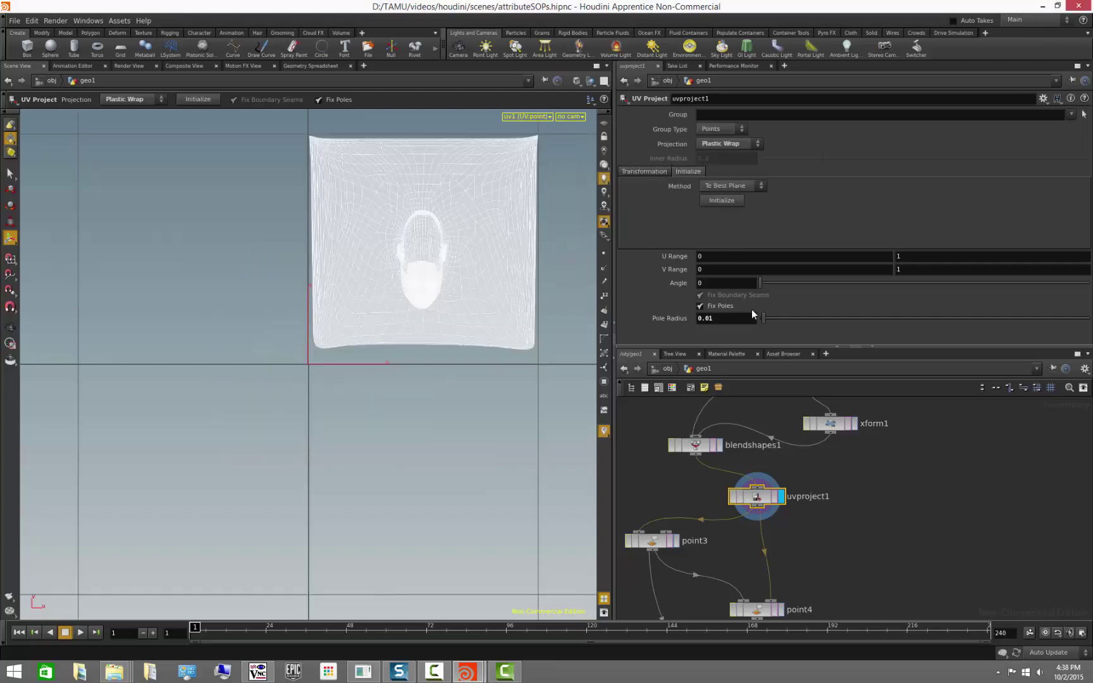
Try other Pole Radius and U Range values on uvproject1 and undo the changes.
{"action": "left_click_drag", "start_coordinate": [764, 319], "coordinate": [791, 292]}
{"action": "key", "text": "ctrl+z"}
{"action": "key", "text": "ctrl+z"}
{"action": "middle_click_drag", "start_coordinate": [720, 256], "coordinate": [745, 265]}
{"action": "key", "text": "ctrl+z"}
Return the scene view to the perspective viewport and turn the bust to face front.
{"action": "left_click", "coordinate": [533, 116]}
{"action": "mouse_move", "coordinate": [556, 129]}
{"action": "left_click", "coordinate": [635, 129]}
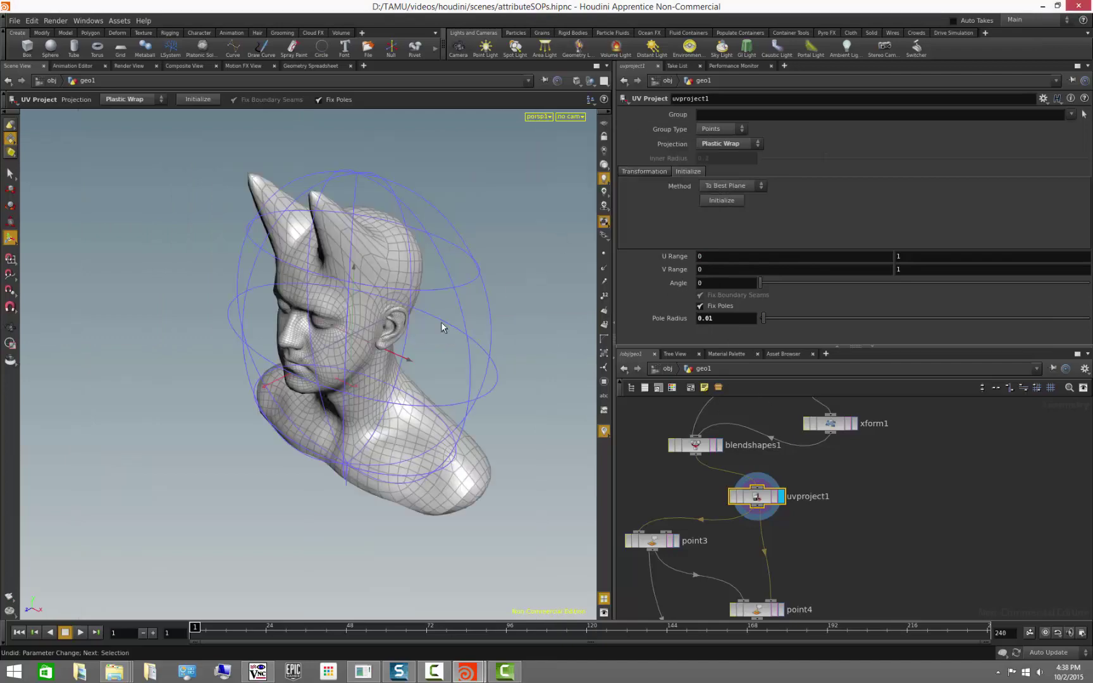
{"action": "left_click_drag", "start_coordinate": [289, 365], "coordinate": [454, 366], "text": "alt"}
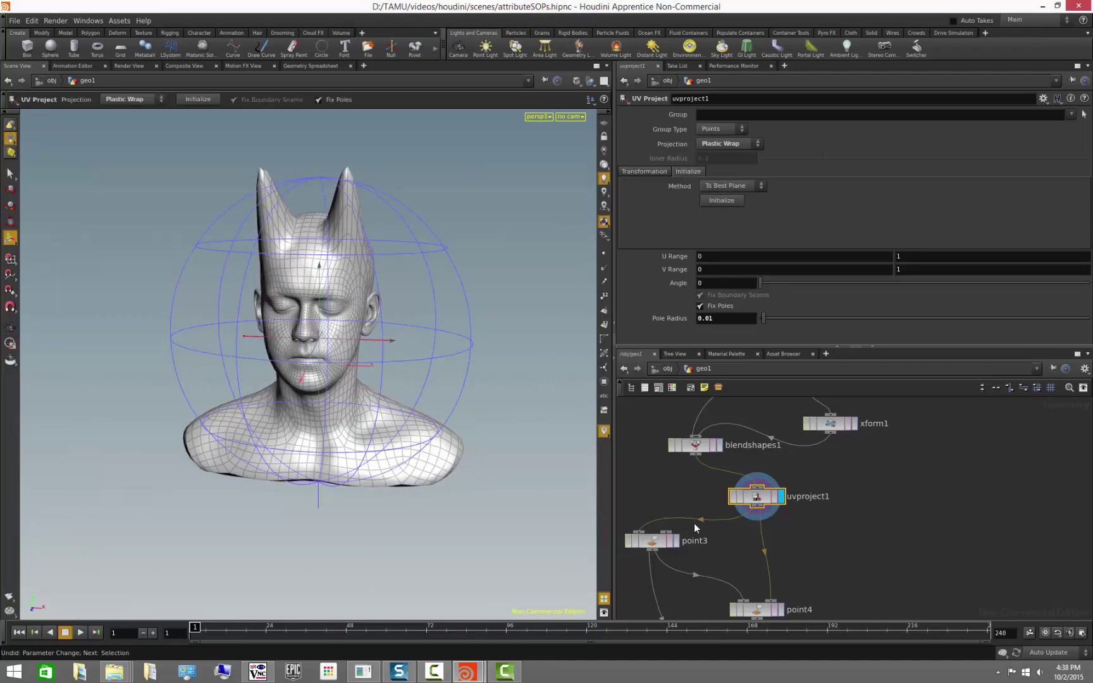
Display point3's UV-based colors while adjusting uvproject1's projection handle and trying its Angle, keeping the angle at 0.
{"action": "middle_click_drag", "start_coordinate": [741, 542], "coordinate": [747, 504]}
{"action": "left_click", "coordinate": [731, 489]}
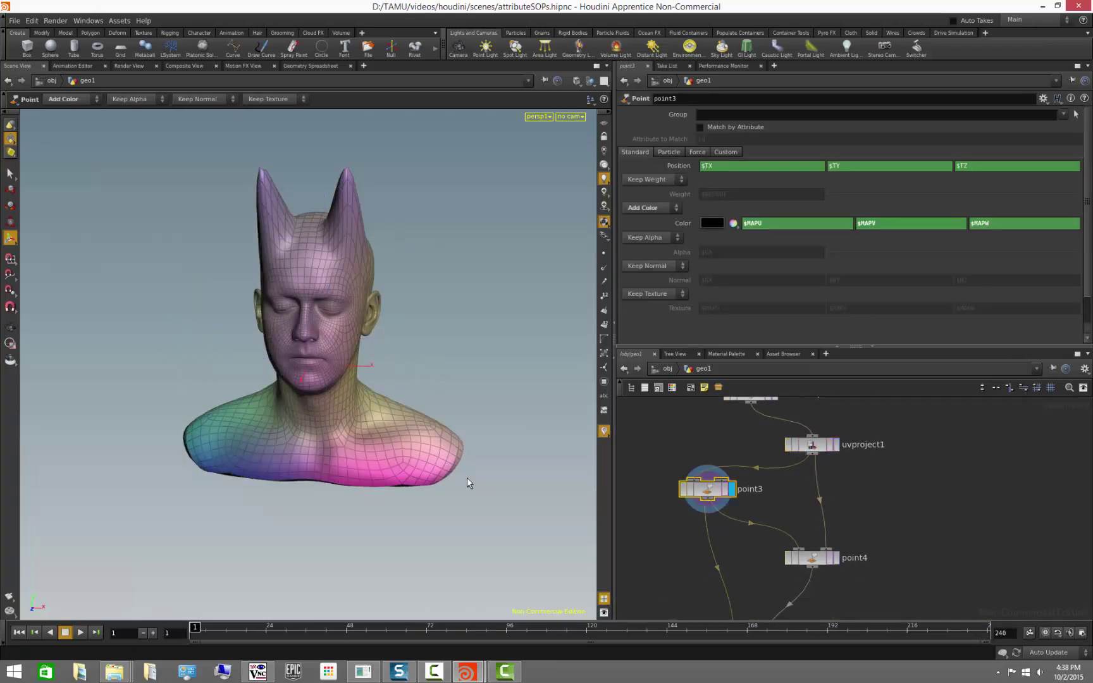
{"action": "left_click", "coordinate": [812, 444]}
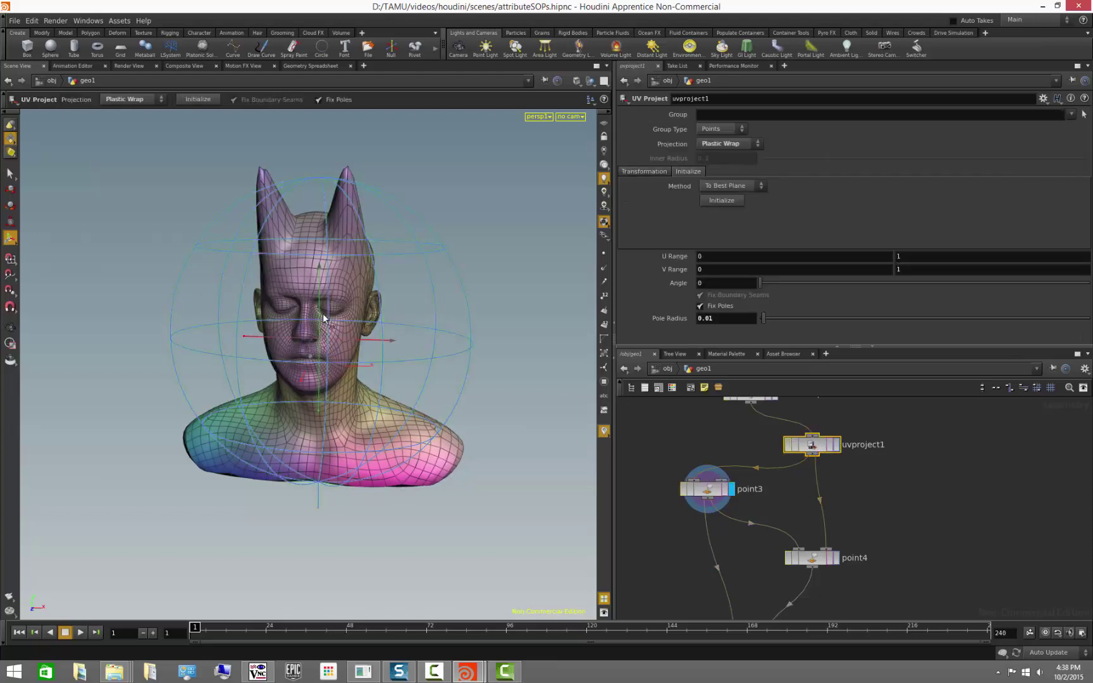
{"action": "left_click_drag", "start_coordinate": [318, 293], "coordinate": [298, 316]}
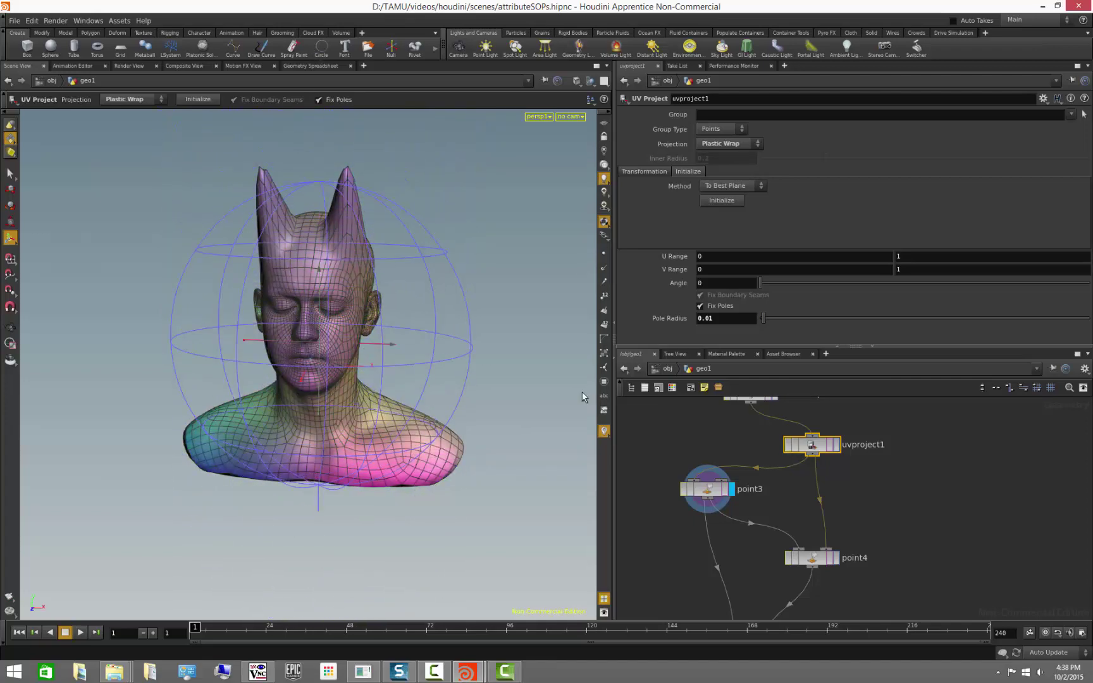
{"action": "left_click_drag", "start_coordinate": [760, 285], "coordinate": [678, 313]}
{"action": "left_click", "coordinate": [904, 539]}
Display point5 with its parameters and set its color option to Keep Color.
{"action": "middle_click_drag", "start_coordinate": [864, 582], "coordinate": [879, 526]}
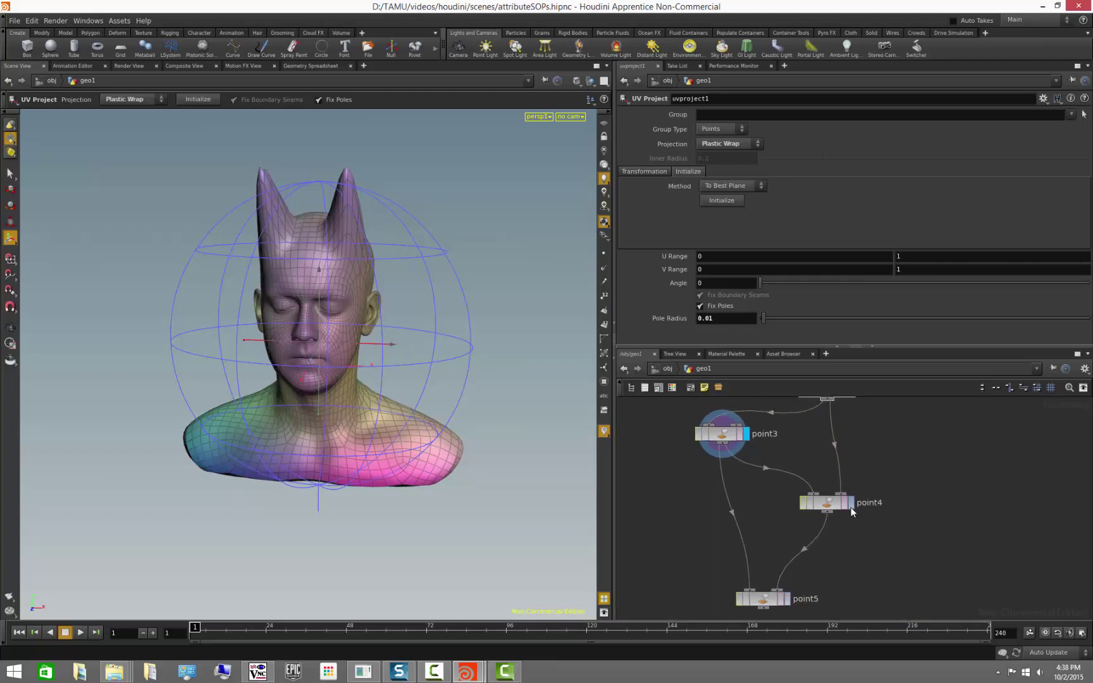
{"action": "left_click", "coordinate": [787, 599]}
{"action": "left_click", "coordinate": [769, 598]}
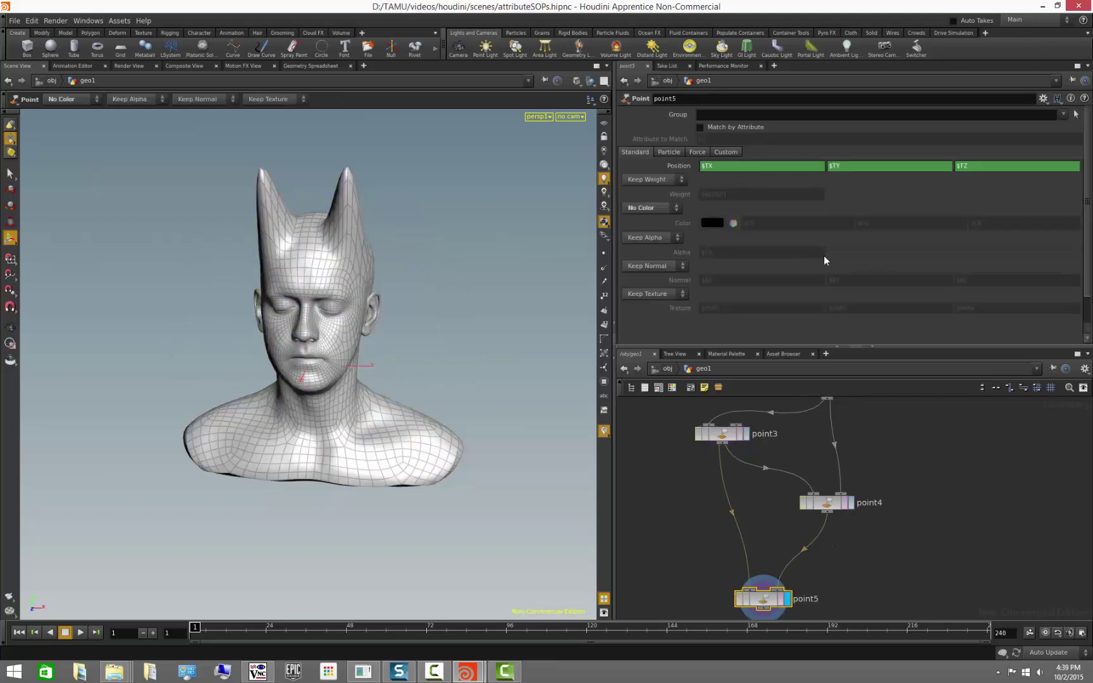
{"action": "left_click", "coordinate": [646, 210]}
{"action": "left_click", "coordinate": [648, 217]}
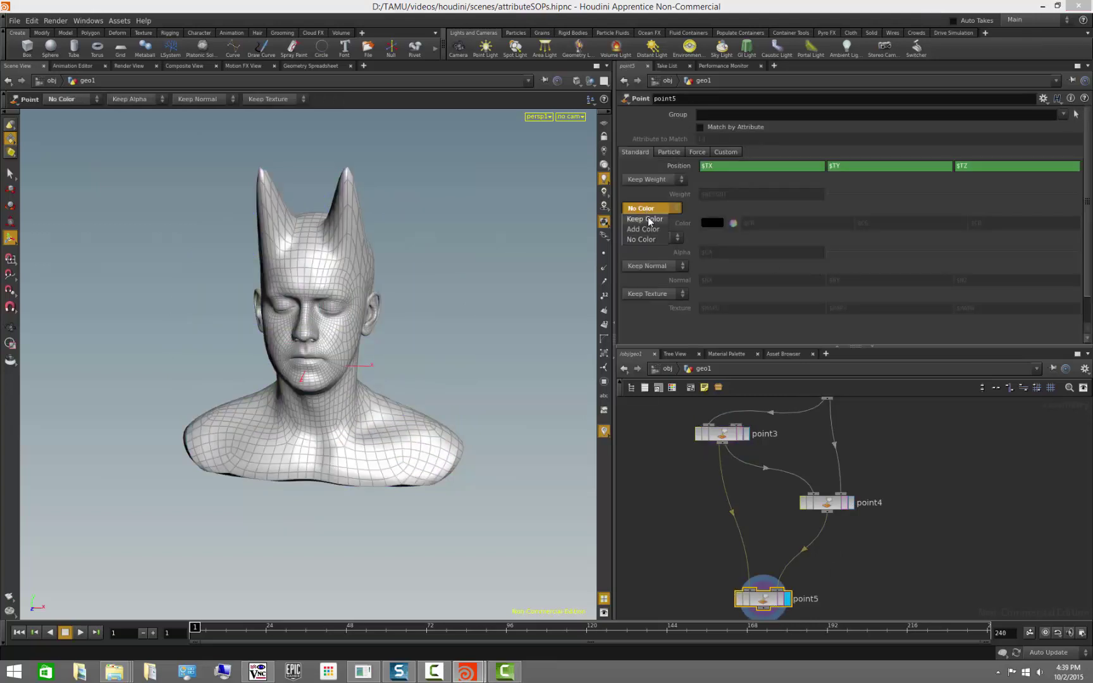
Try No Color on point5 and return the option to Keep Color.
{"action": "left_click", "coordinate": [670, 210]}
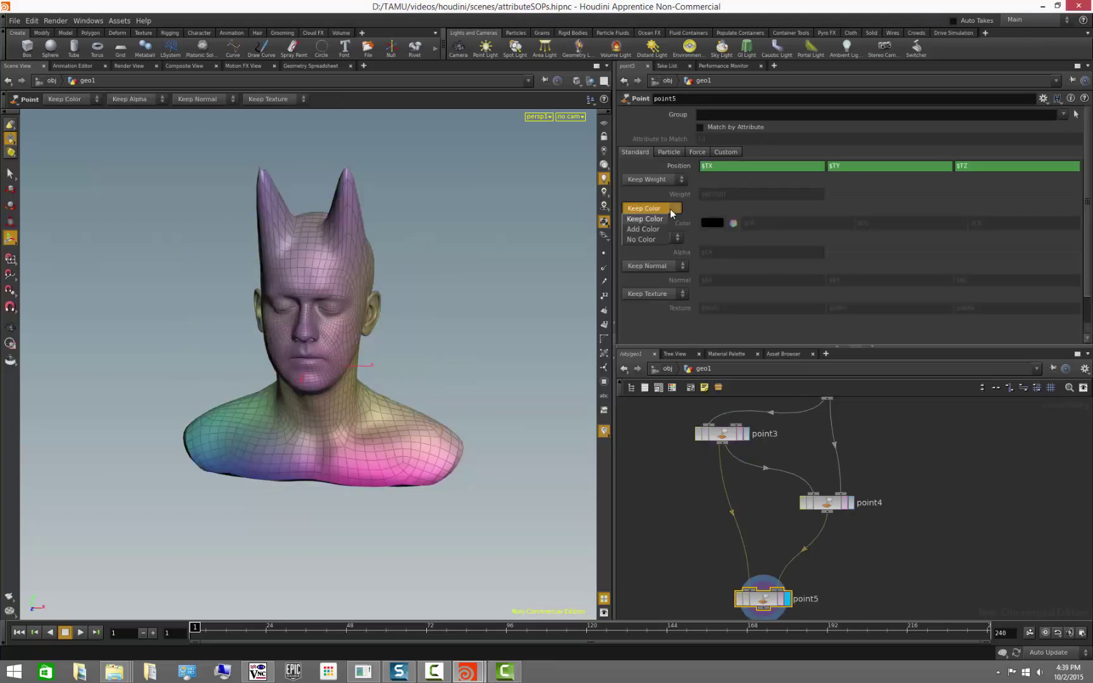
{"action": "left_click", "coordinate": [655, 240]}
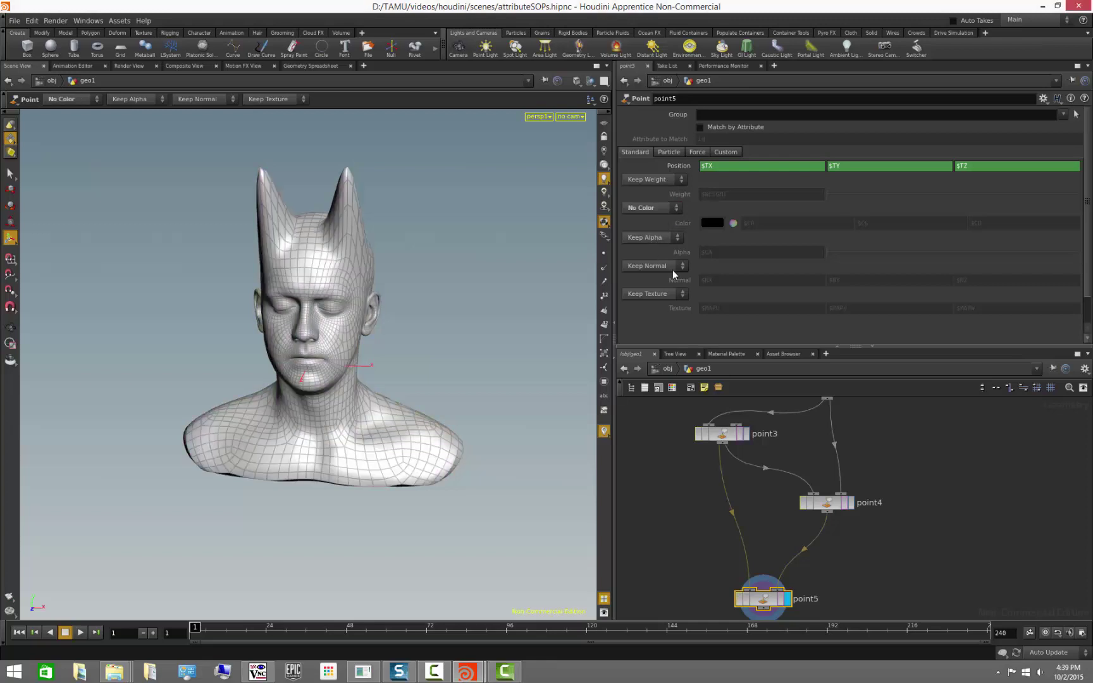
{"action": "left_click", "coordinate": [668, 210]}
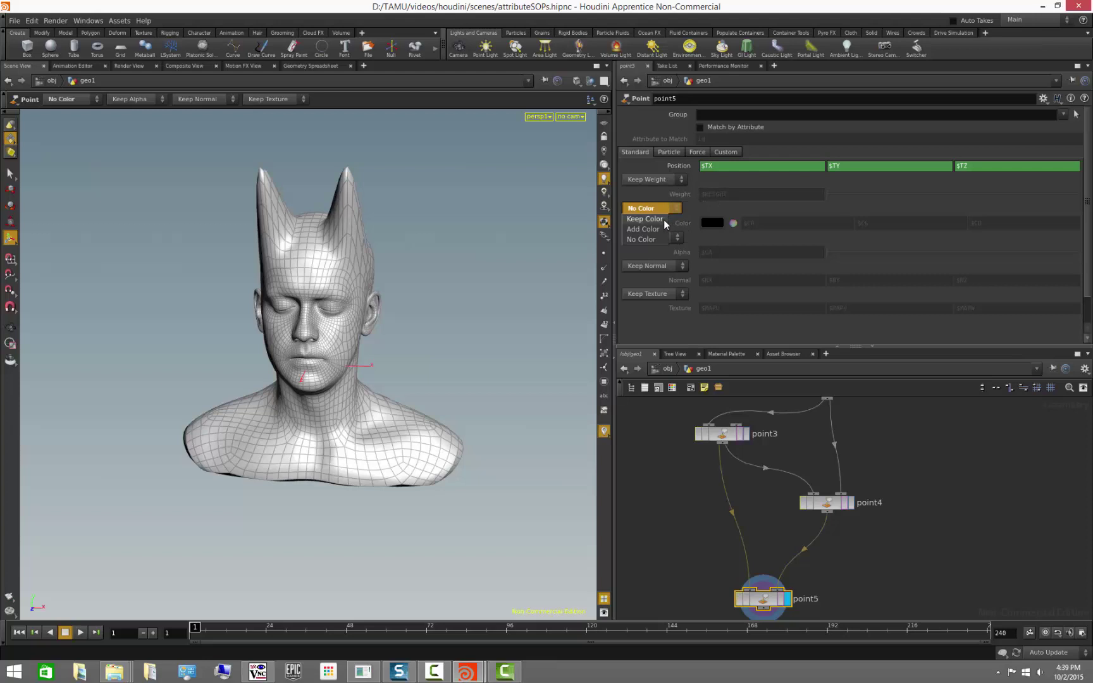
{"action": "left_click", "coordinate": [664, 219]}
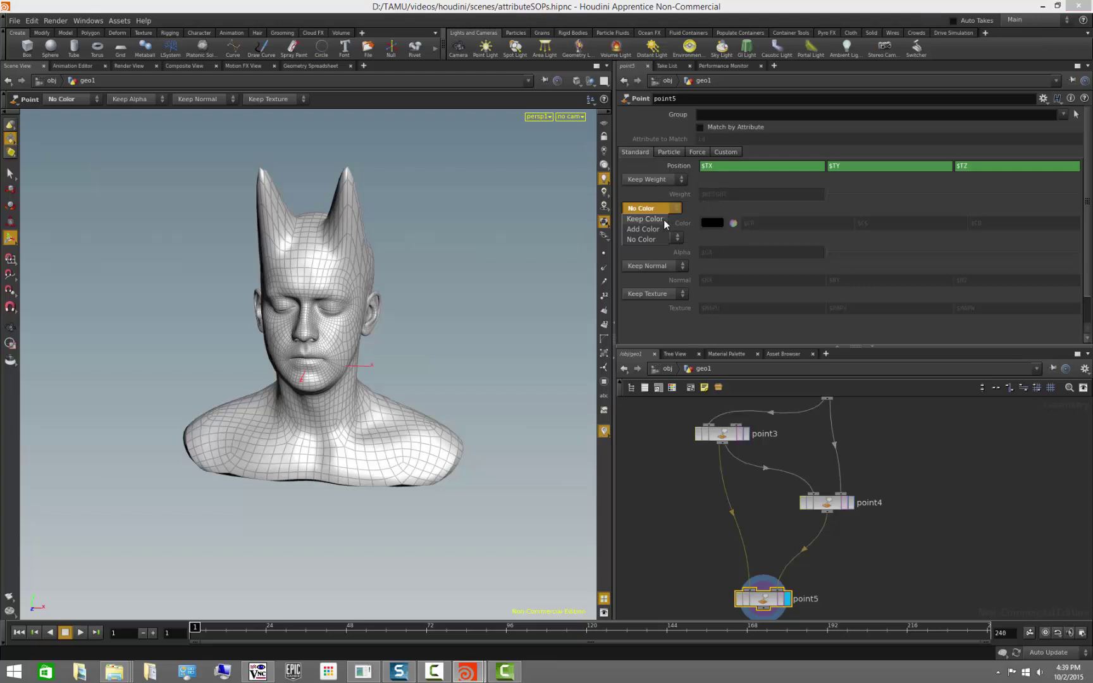
Display point3's result, switch to point4 with its parameters, and examine its deformed bust up close from an angle.
{"action": "left_click", "coordinate": [747, 433]}
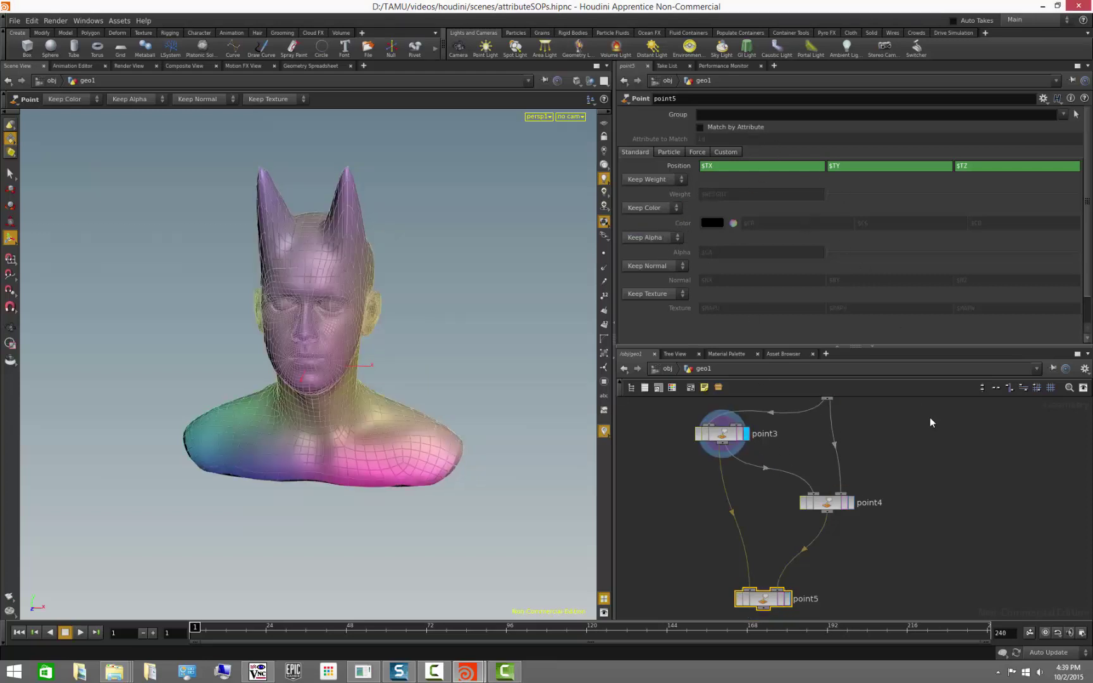
{"action": "left_click", "coordinate": [851, 503]}
{"action": "left_click", "coordinate": [838, 504]}
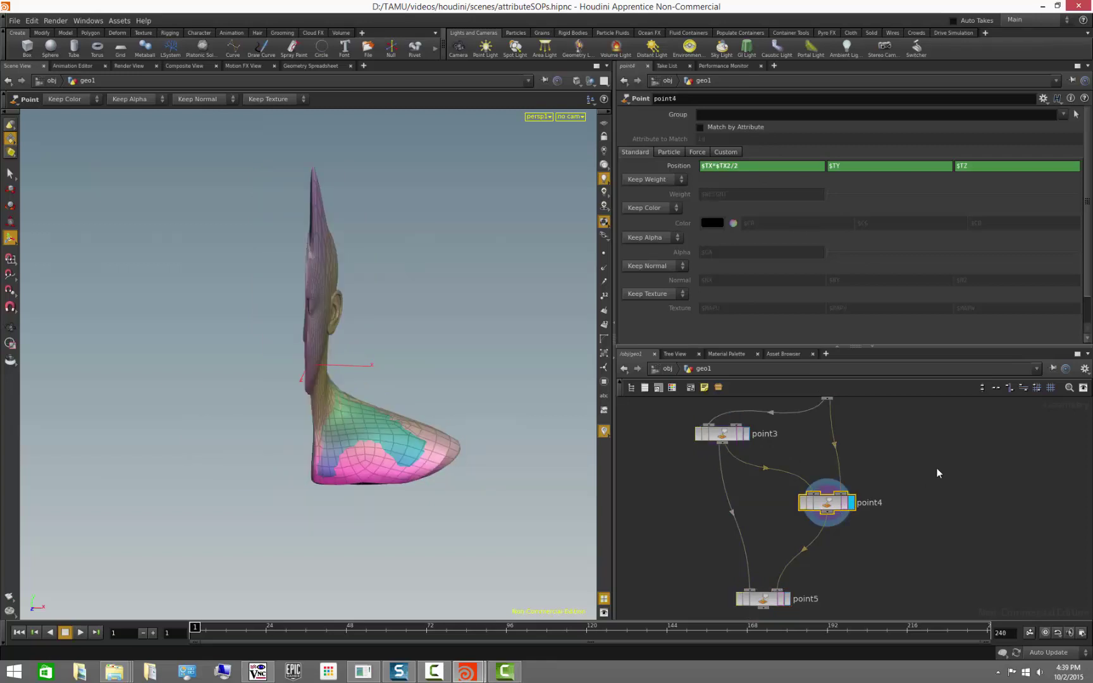
{"action": "key", "text": "space"}
{"action": "left_click_drag", "start_coordinate": [389, 342], "coordinate": [436, 316]}
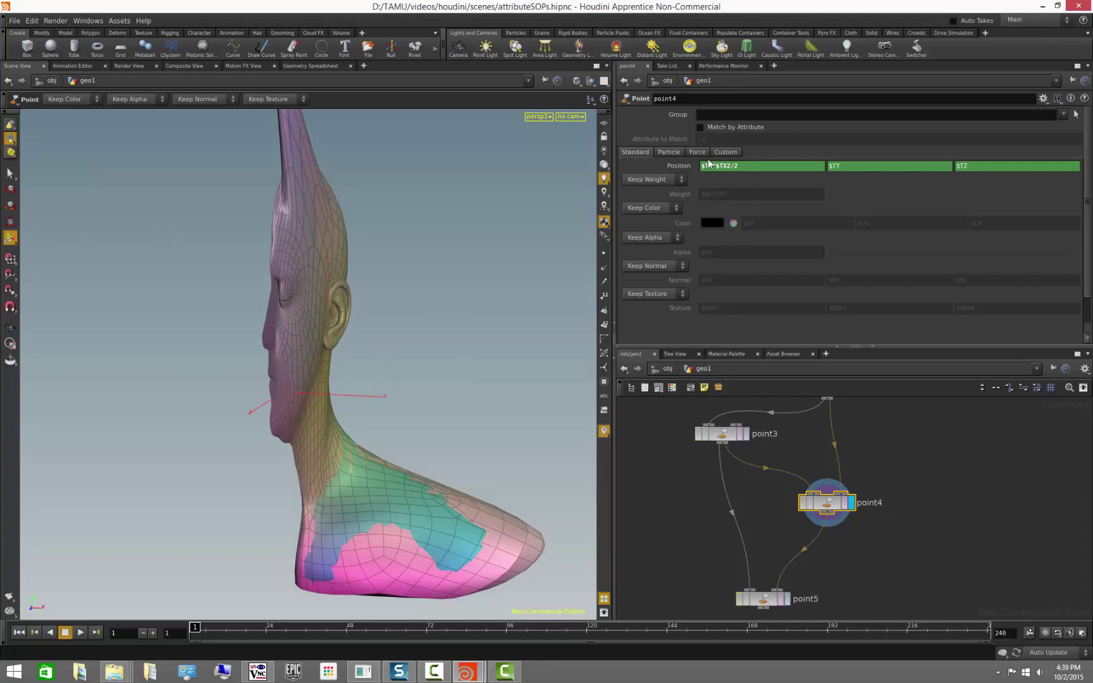
Compare the results of point3, uvproject1 and point4 by displaying each node in turn.
{"action": "left_click", "coordinate": [903, 425]}
{"action": "middle_click_drag", "start_coordinate": [903, 426], "coordinate": [895, 460]}
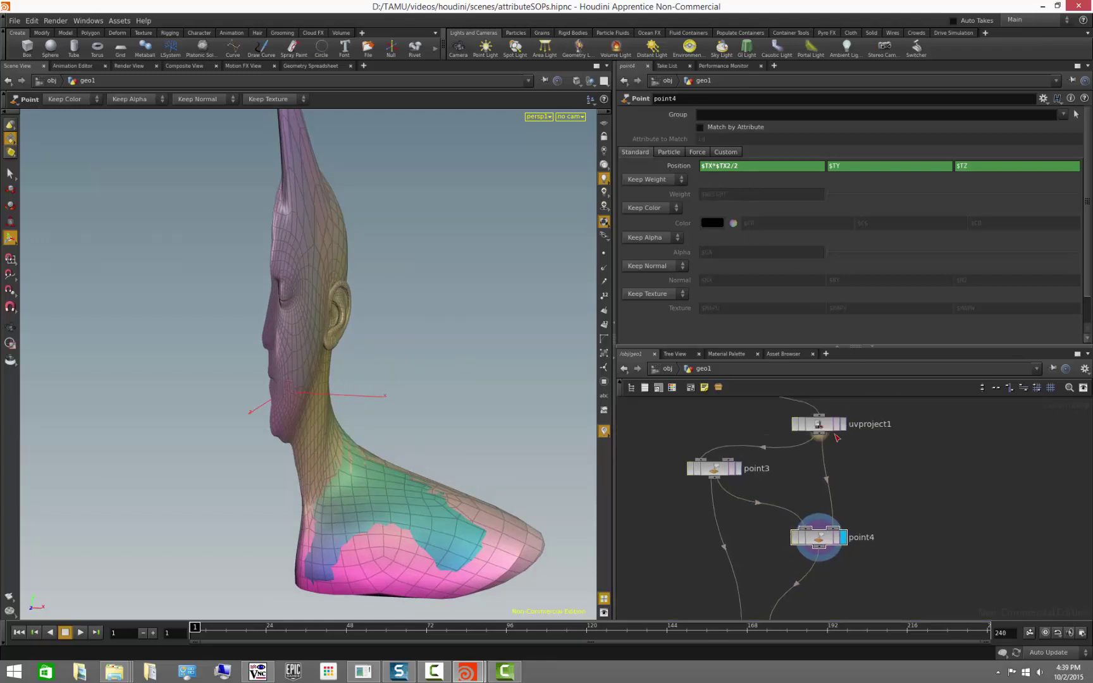
{"action": "left_click", "coordinate": [737, 469]}
{"action": "left_click", "coordinate": [844, 427]}
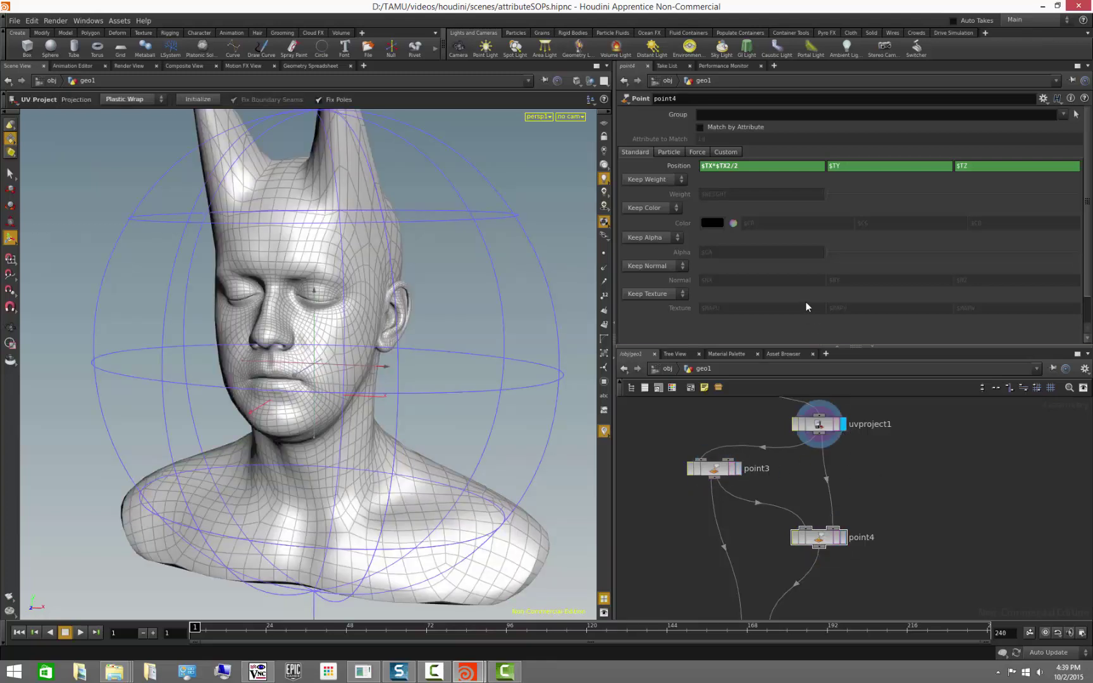
{"action": "left_click", "coordinate": [845, 539]}
Turn the bust to face front and display point5's result with its parameters.
{"action": "key", "text": "Escape"}
{"action": "left_click_drag", "start_coordinate": [472, 445], "coordinate": [367, 437]}
{"action": "key", "text": "Return"}
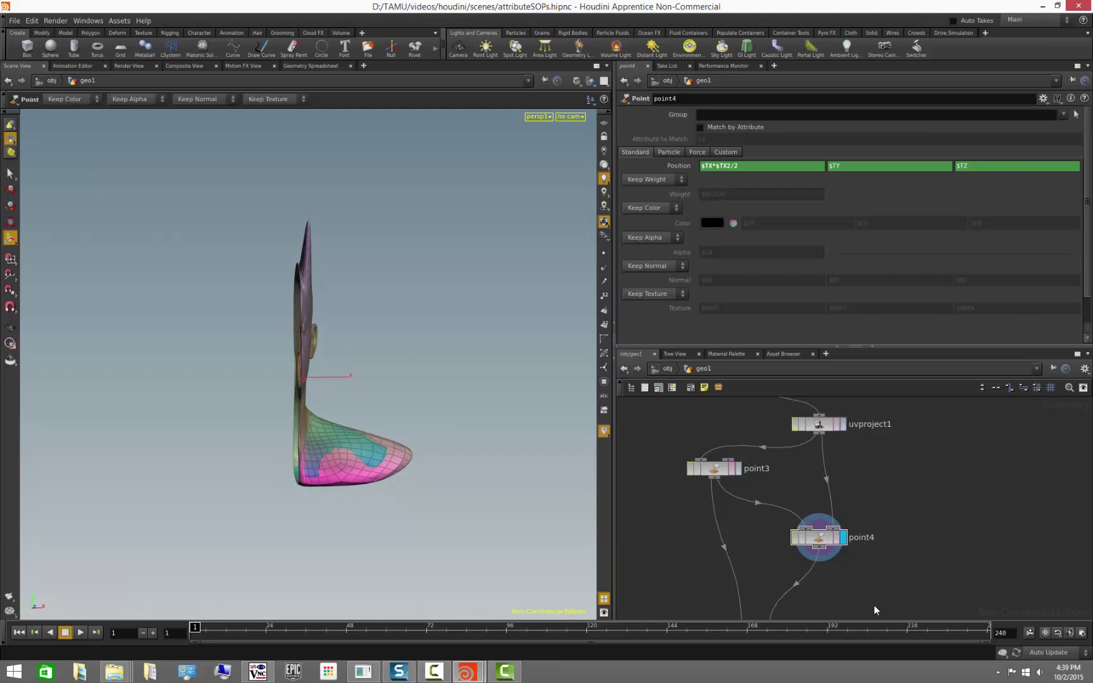
{"action": "middle_click_drag", "start_coordinate": [923, 541], "coordinate": [963, 407]}
{"action": "left_click", "coordinate": [818, 500]}
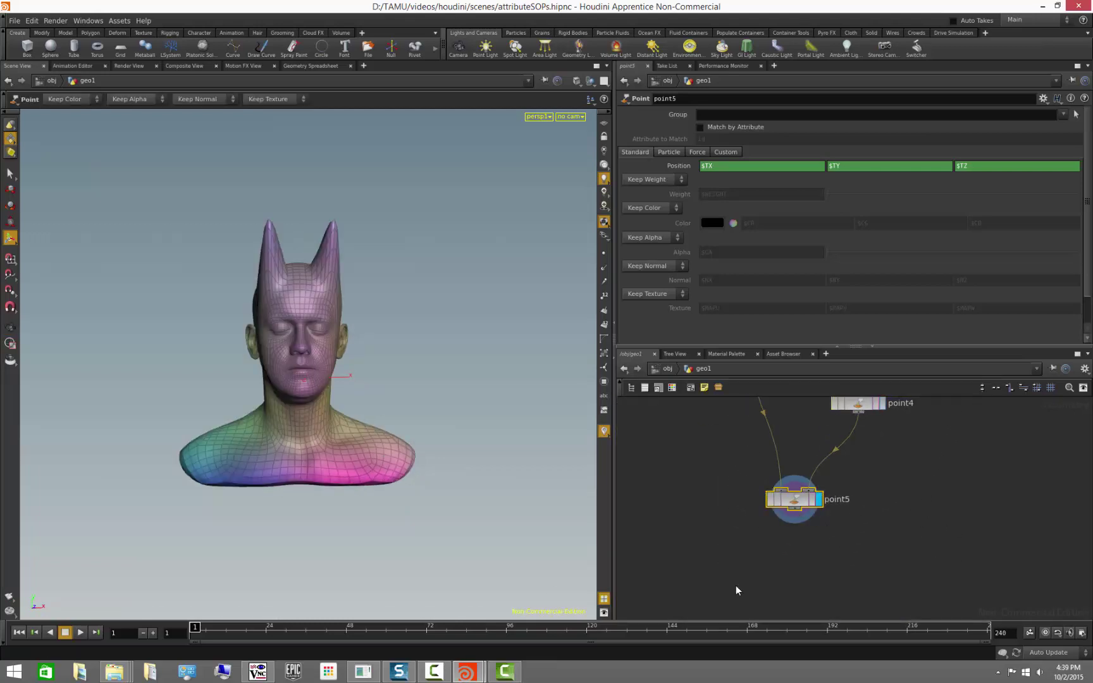